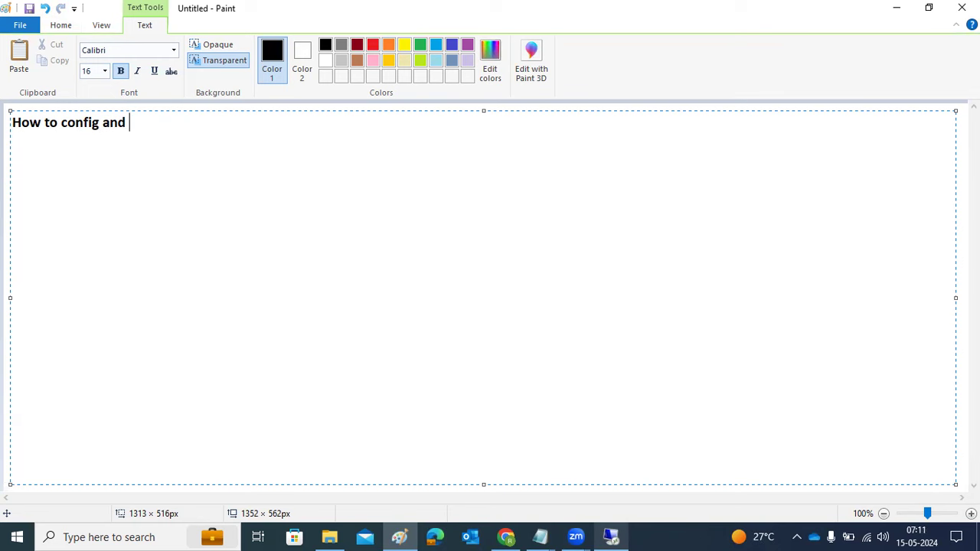
- Type 'send email from SAP' into the Paint heading and correct the 'eemail' typo
text(send eemail from SAP)
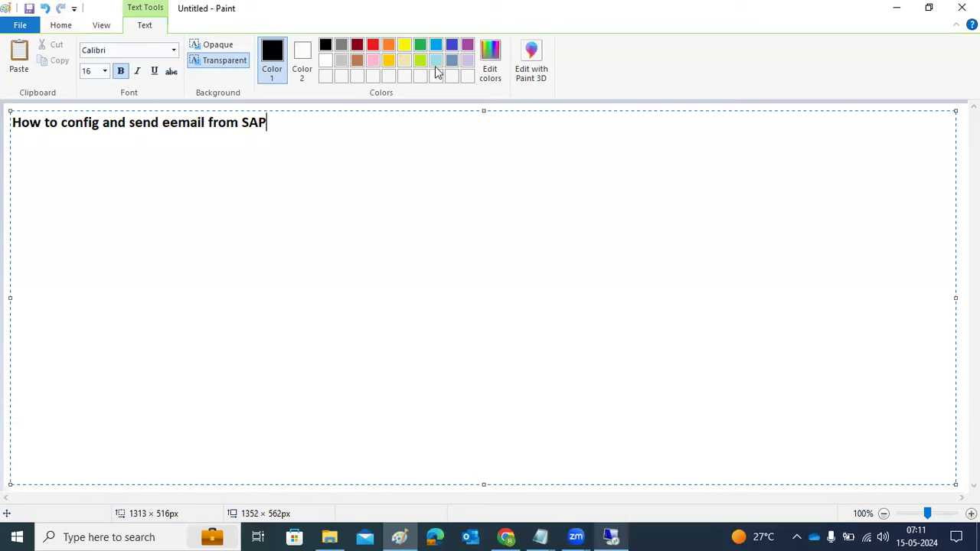
key(alt+Tab)
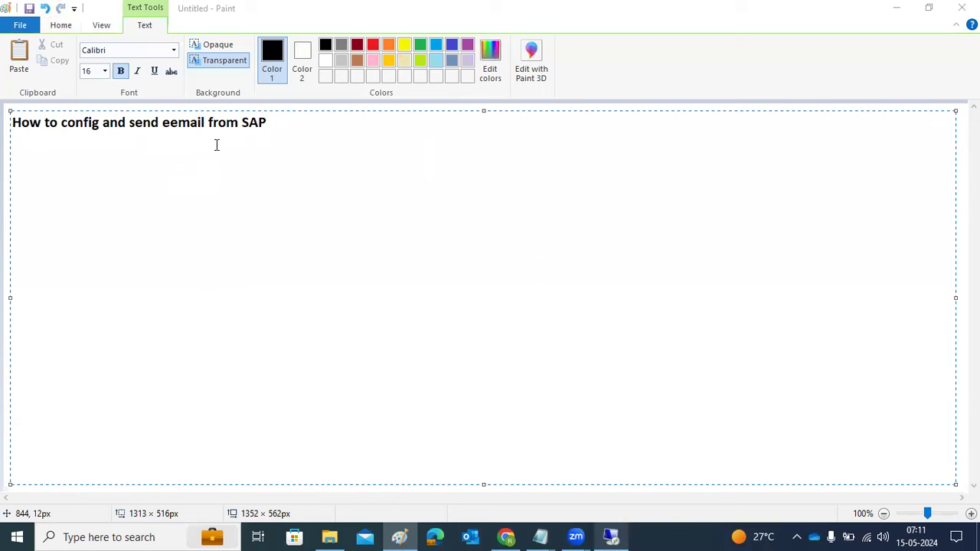
key(alt+Tab)
drag(174, 122, 163, 122)
key(BackSpace)
- End the heading with a colon, then add a row of '=' and 'SCOT' on the lines below
click(278, 124)
text(:)
key(Return)
text(==========================)
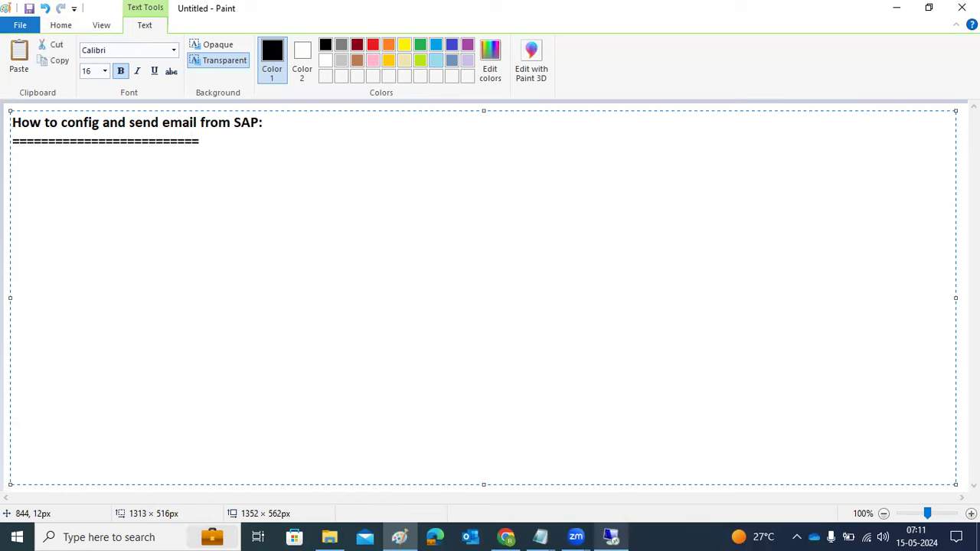
key(Return)
text(SCOT)
- Add PRE CHECKS with '1)SMTP port should be active (SMICM)' and '2)SMTP mail box server name'
key(Return)
key(Return)
text(PRE CHECKS)
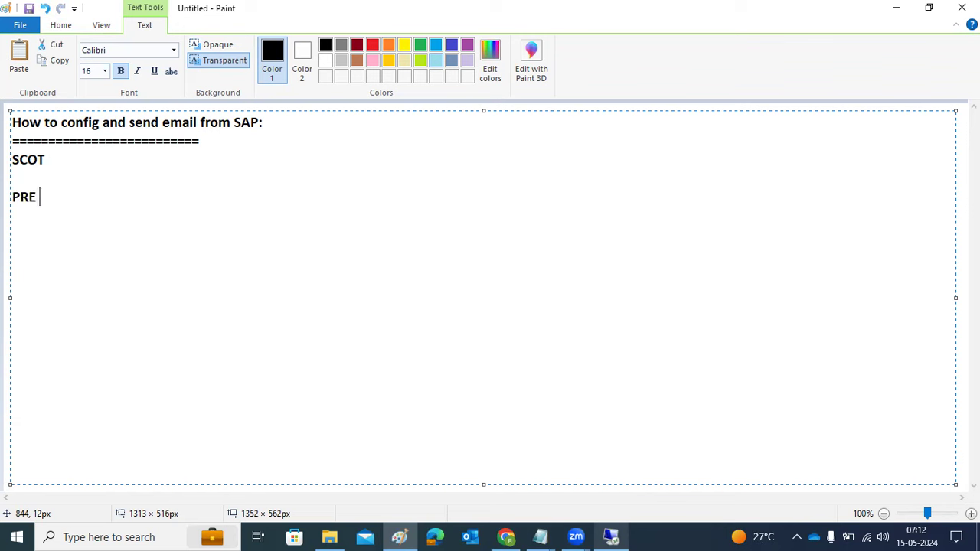
key(Return)
key(Return)
text(1)S)
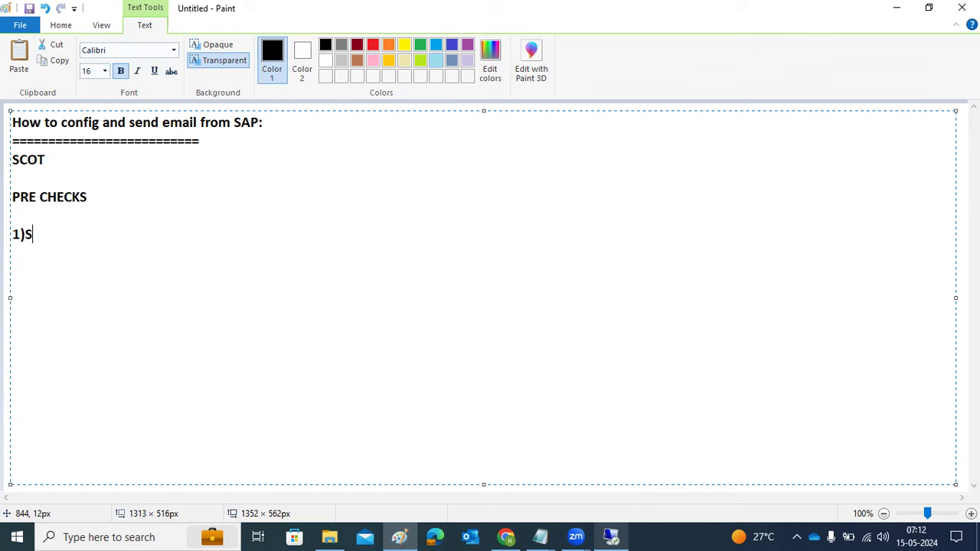
text(MTP port sh)
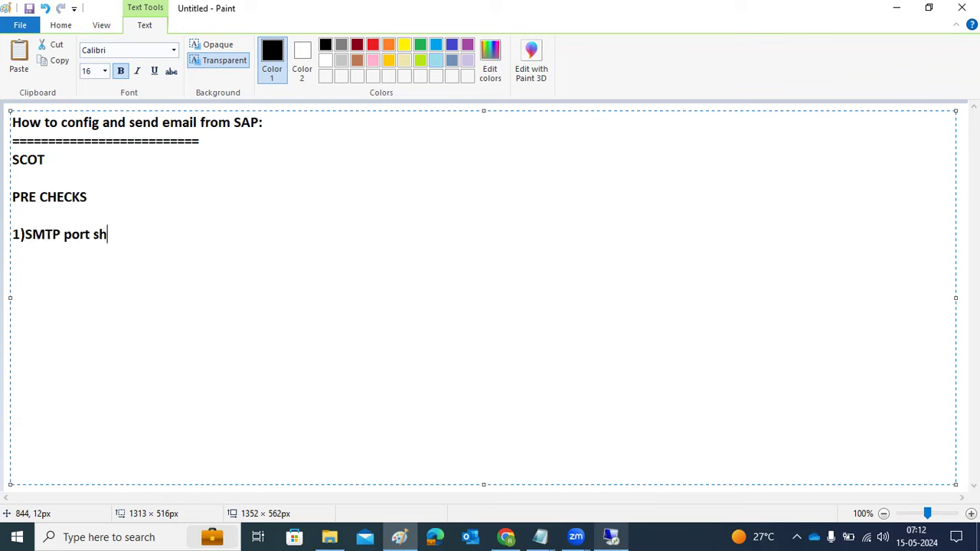
text(ould be active )
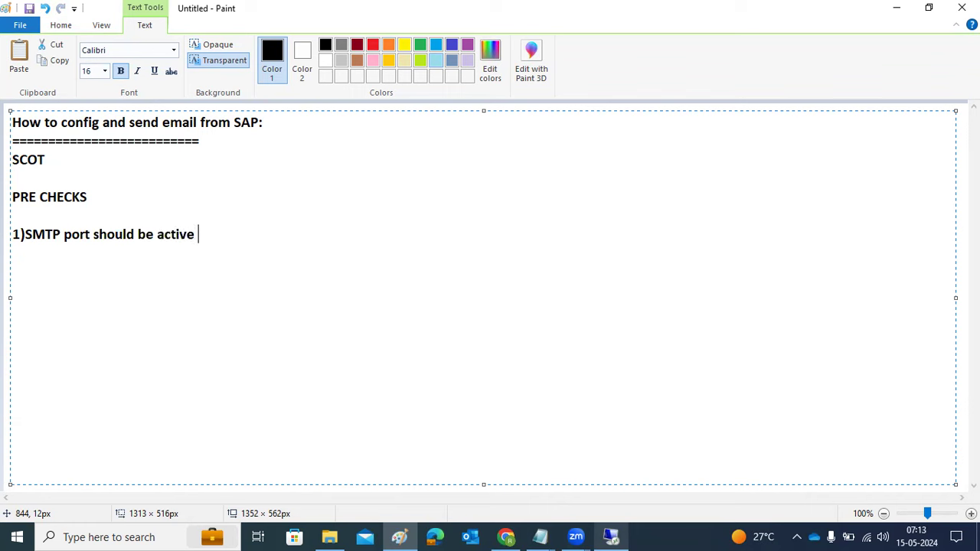
text((SMICM))
key(Return)
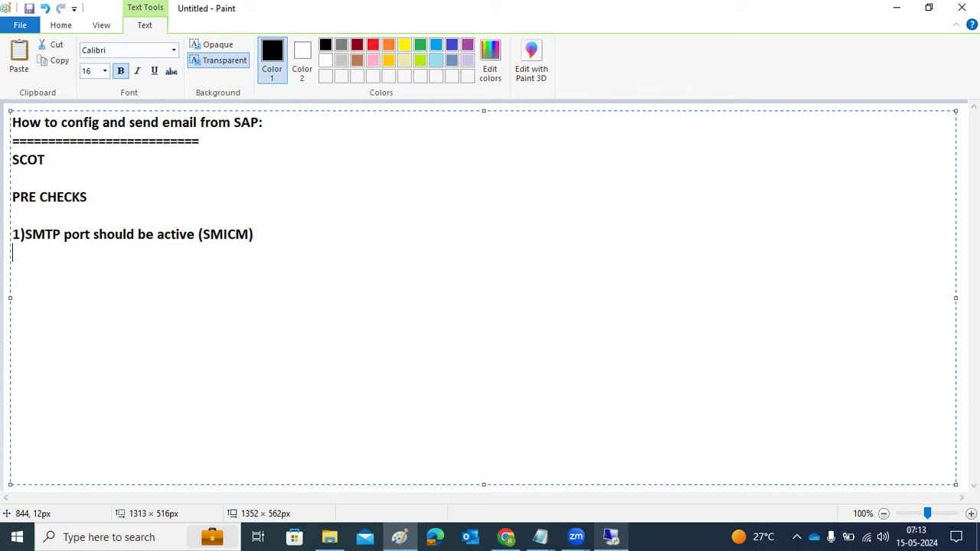
text(2)SMTP mail box serv)
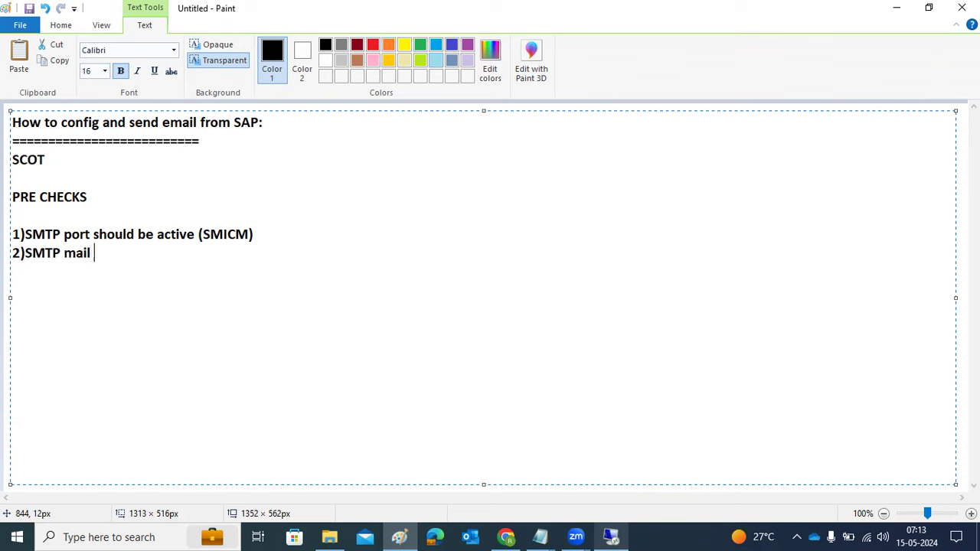
text(er name)
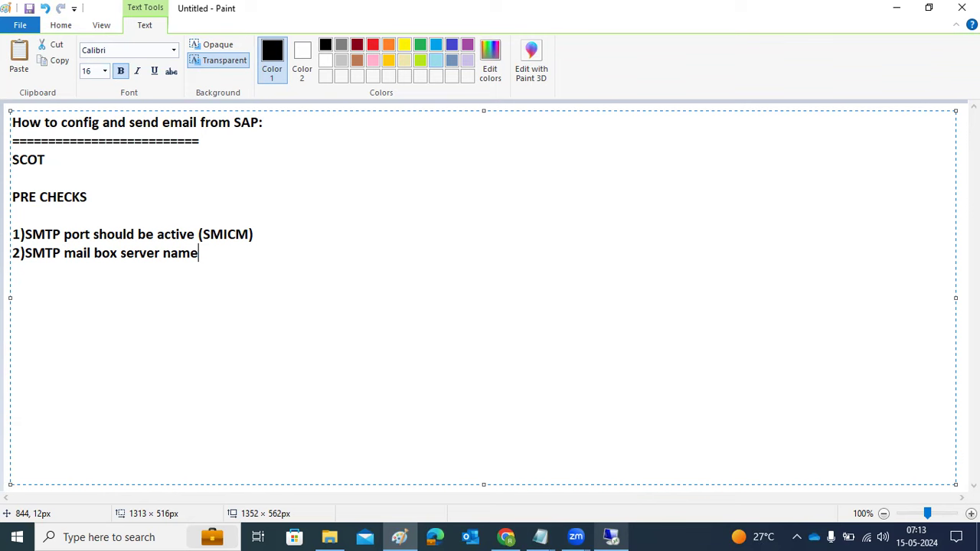
- Add point '3)SCOT - you need to activate the SMTP node & configuration' and erase the PRE CHECKS heading
key(Return)
text(3)SCOT - y)
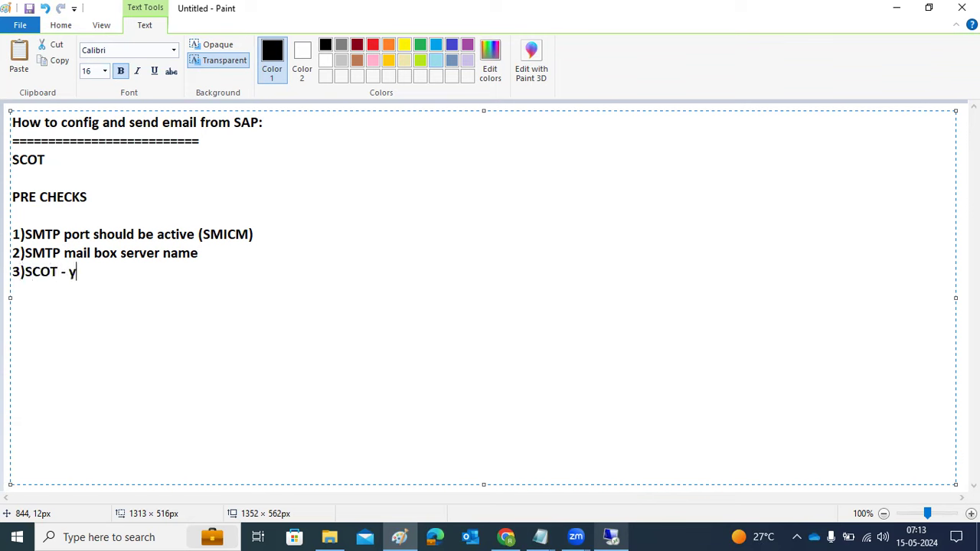
text(ou need to a)
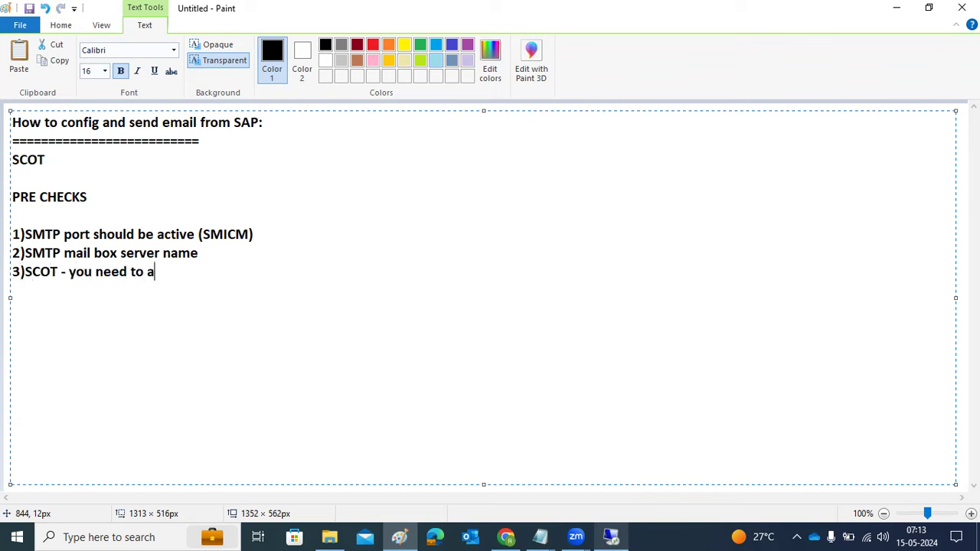
text(ctivate the)
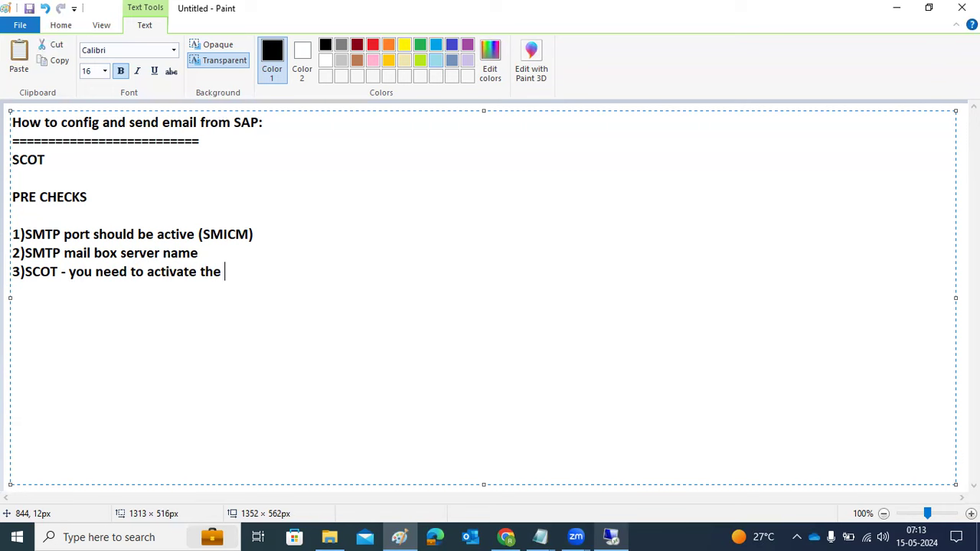
text(SMTP node)
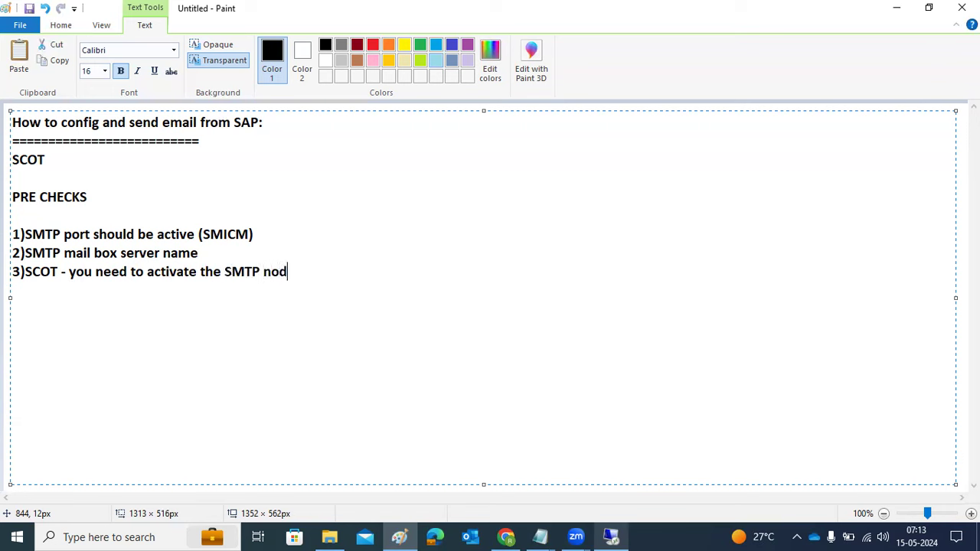
key(Return)
text(4))
key(BackSpace)
key(BackSpace)
key(BackSpace)
text(& configuration)
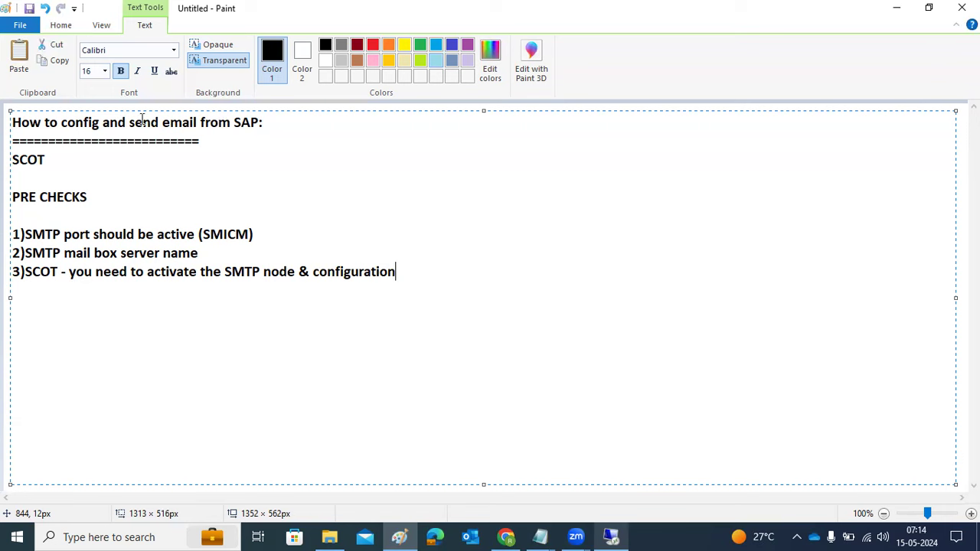
click(98, 197)
key(BackSpace)
key(BackSpace)
key(BackSpace)
key(BackSpace)
key(BackSpace)
key(BackSpace)
key(BackSpace)
key(BackSpace)
key(BackSpace)
key(BackSpace)
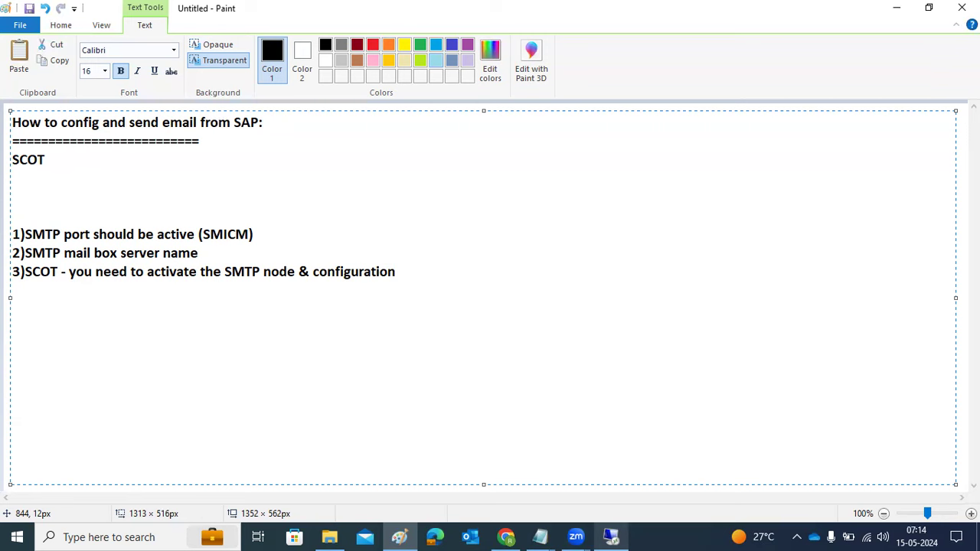
- In the remote session, run SMICM and confirm under Services that SMTP port 2500 is active
click(618, 536)
text(smicm)
key(Return)
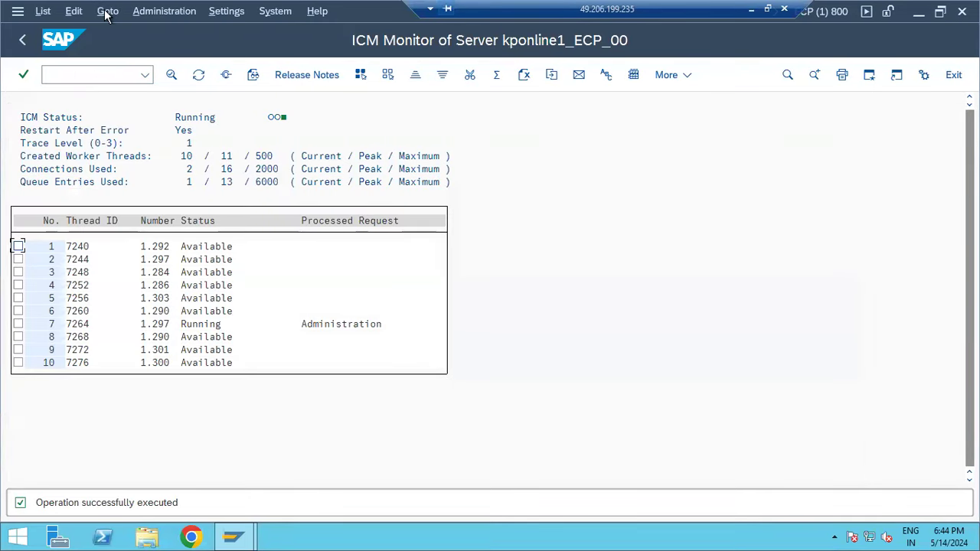
click(107, 12)
click(135, 172)
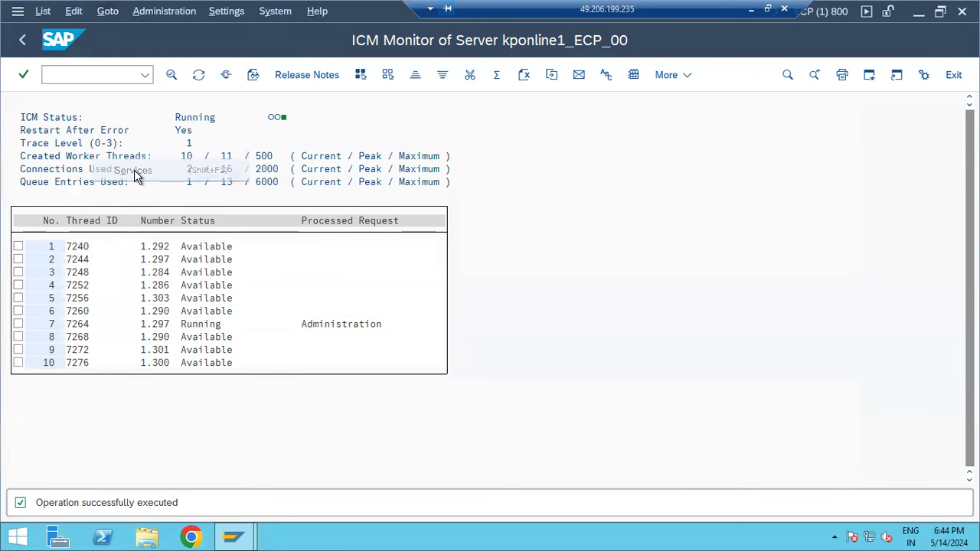
click(80, 183)
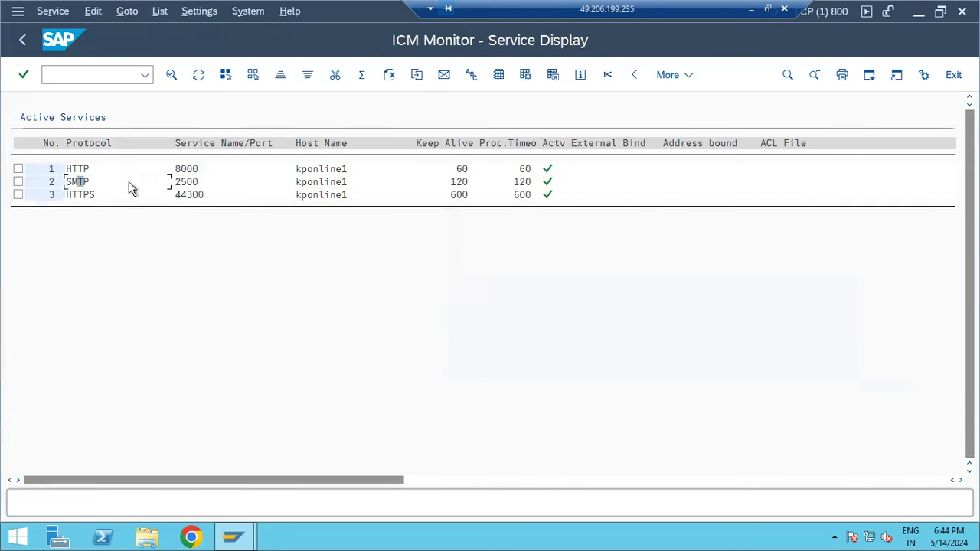
click(177, 183)
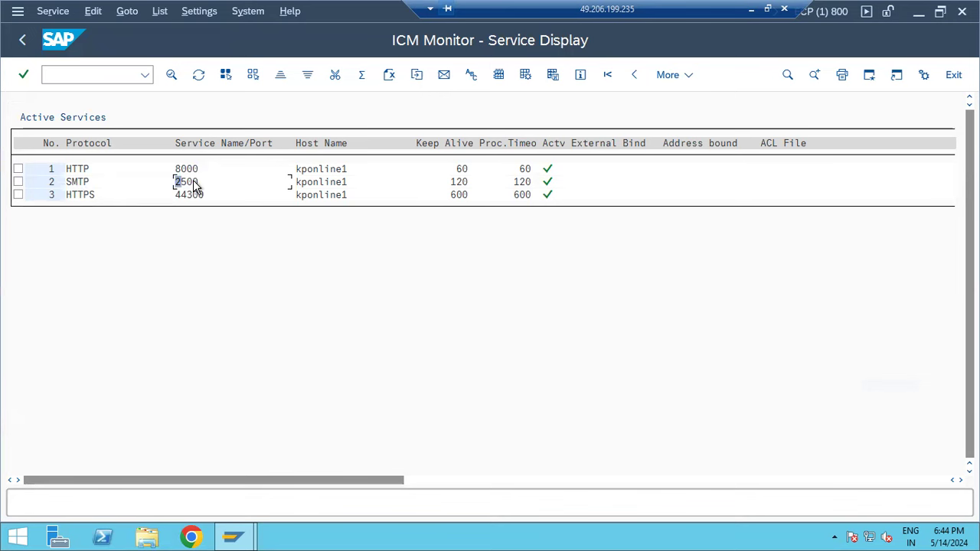
click(546, 184)
click(22, 40)
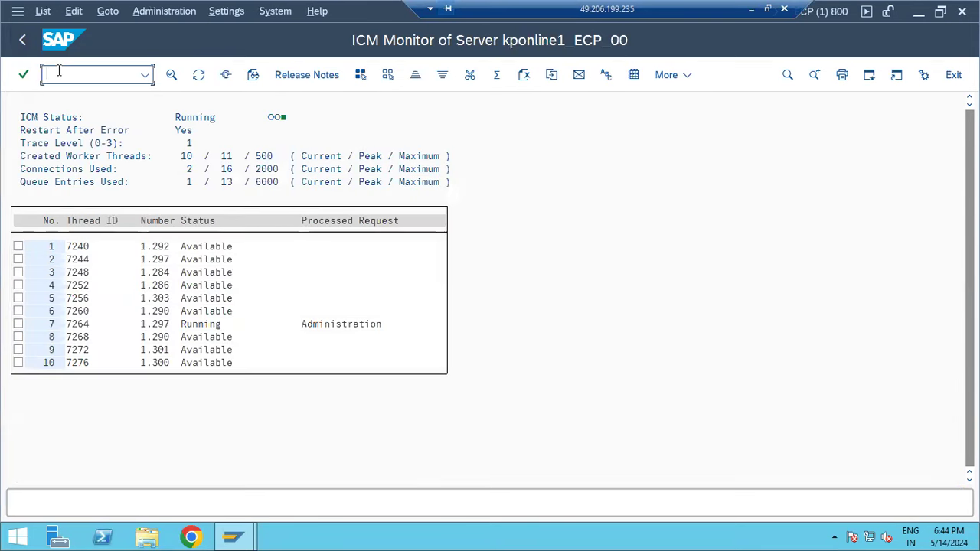
- Run /nSCOT and inspect the SMTP node's general and Internet settings, cancelling both dialogs unchanged
text(/nscot)
key(Return)
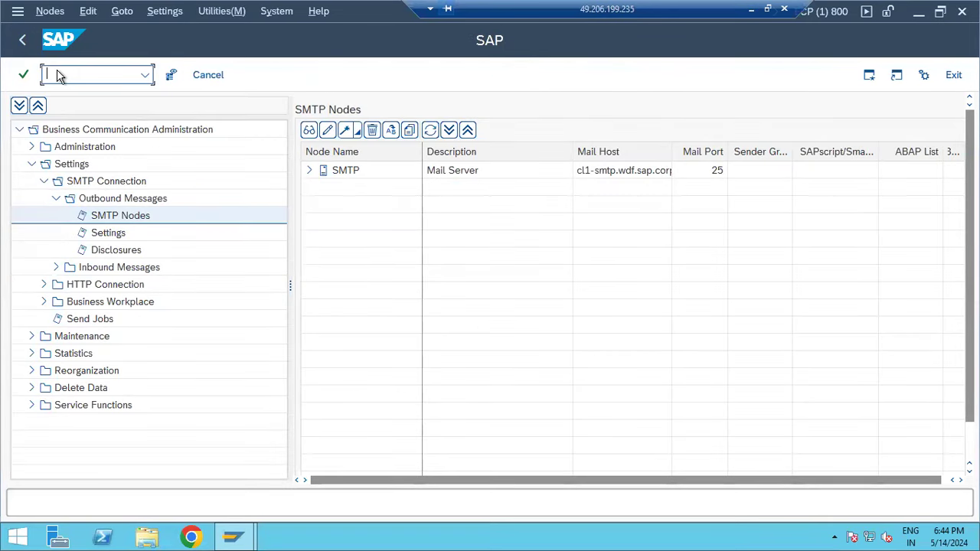
double_click(337, 171)
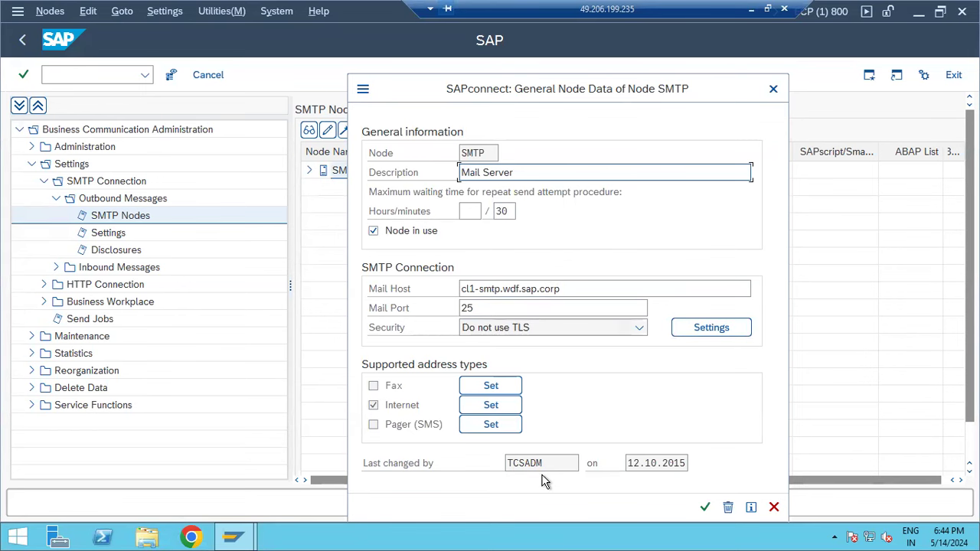
click(491, 405)
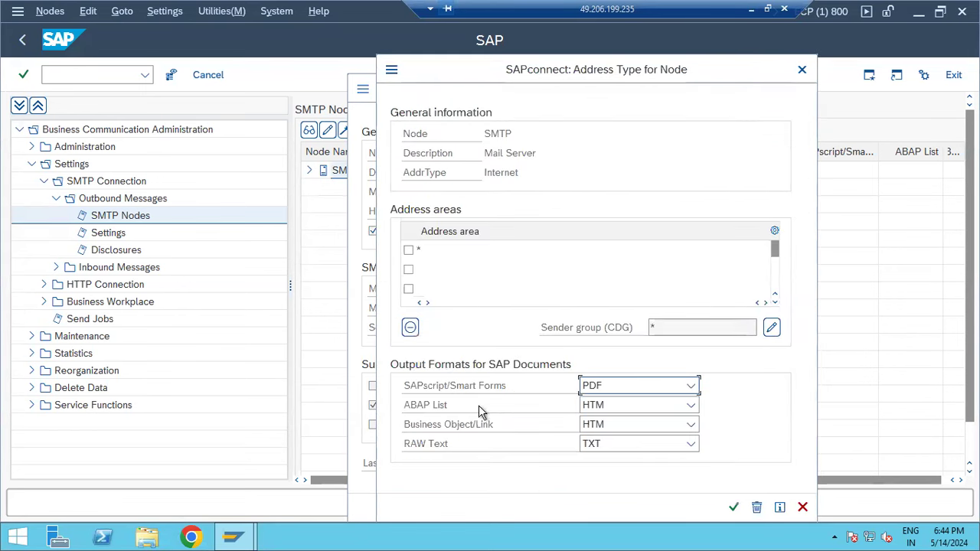
click(800, 503)
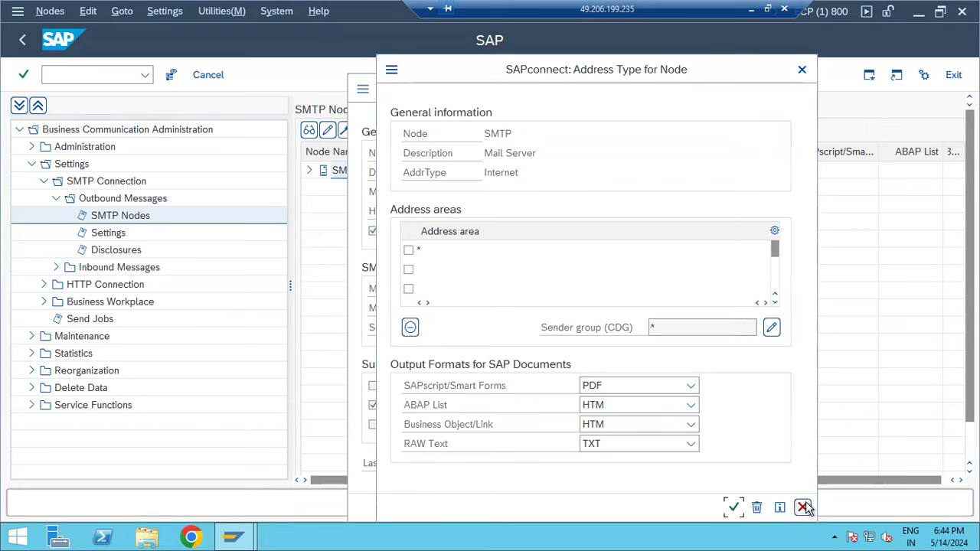
click(776, 507)
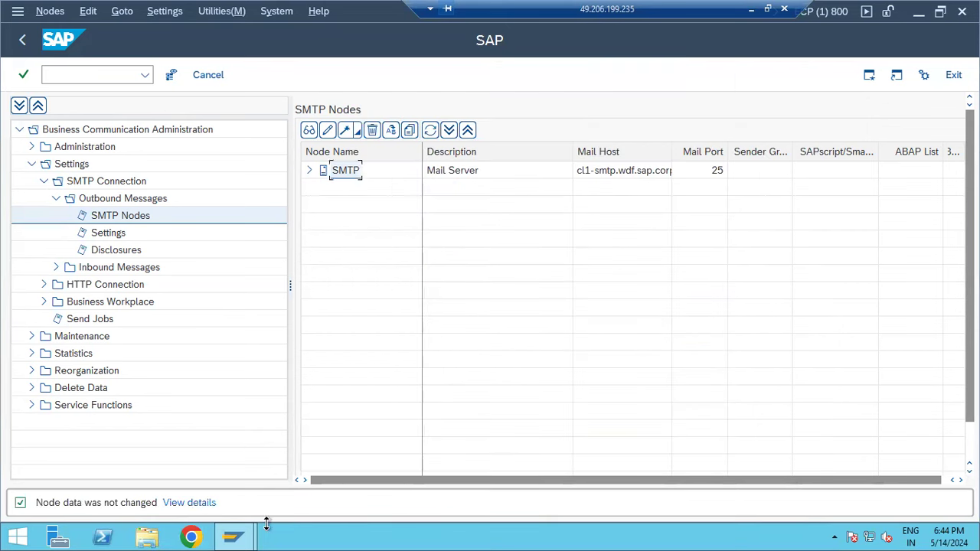
- Log on to SAP NP1 client 001 with the user ID and password
mouse_move(234, 536)
click(171, 464)
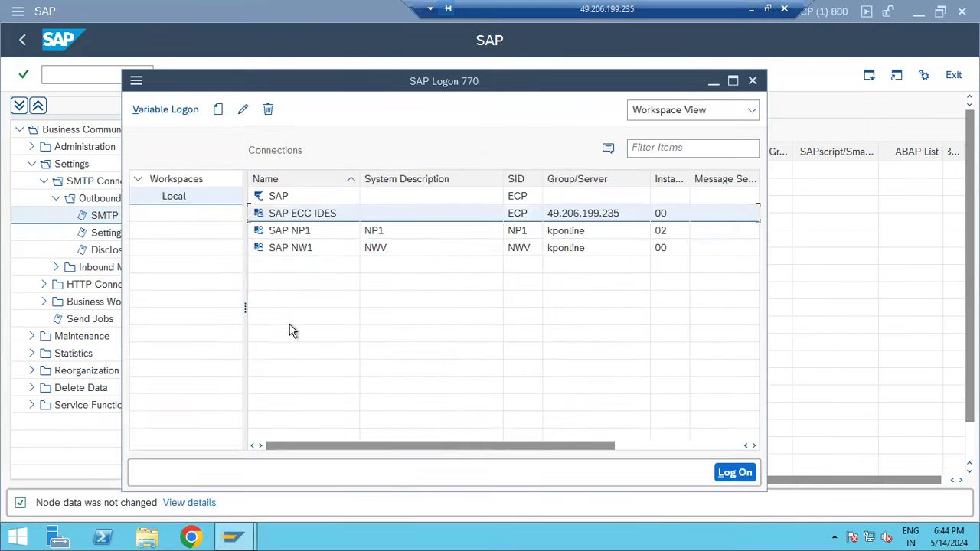
click(306, 232)
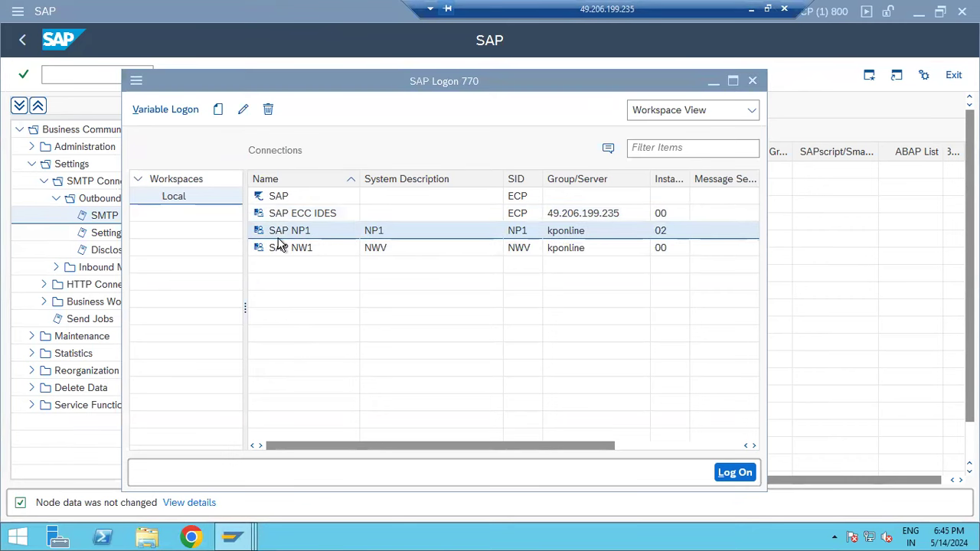
text(basis)
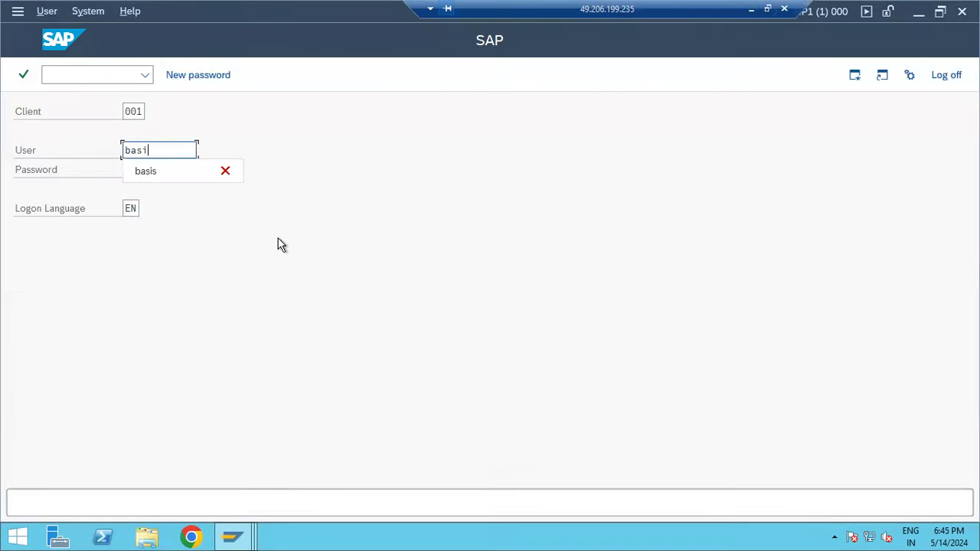
key(Tab)
text(●●●●●)
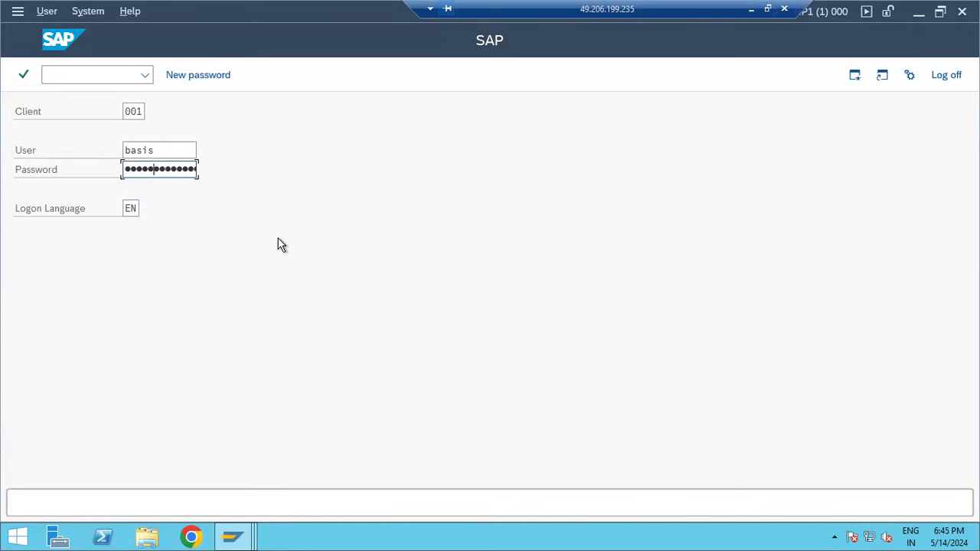
text(●●●)
key(Return)
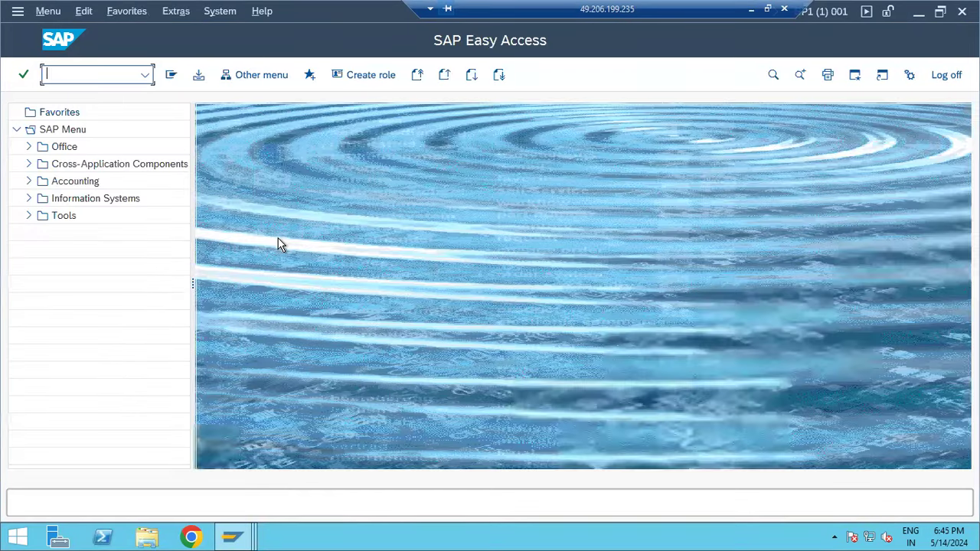
- Run SCOT and select the existing SMTP node
text(scot)
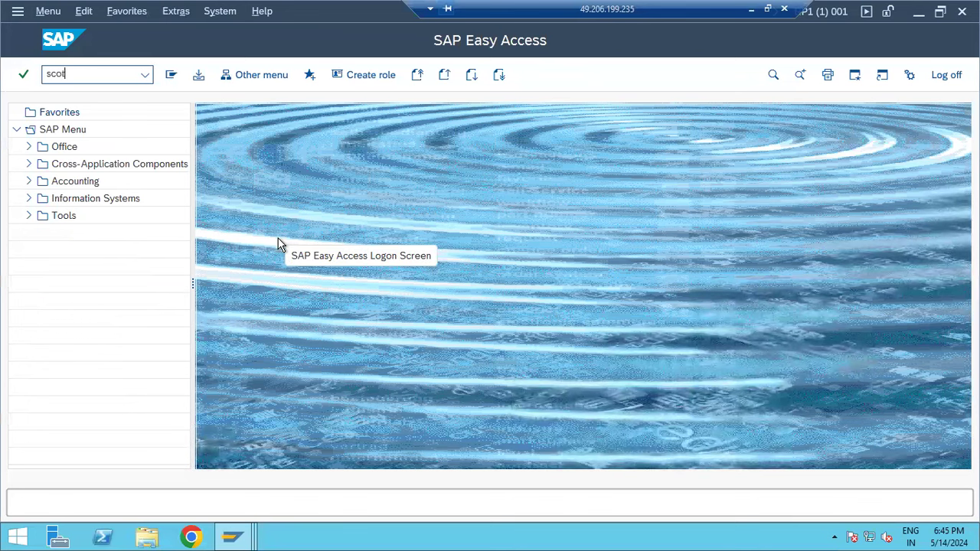
key(Return)
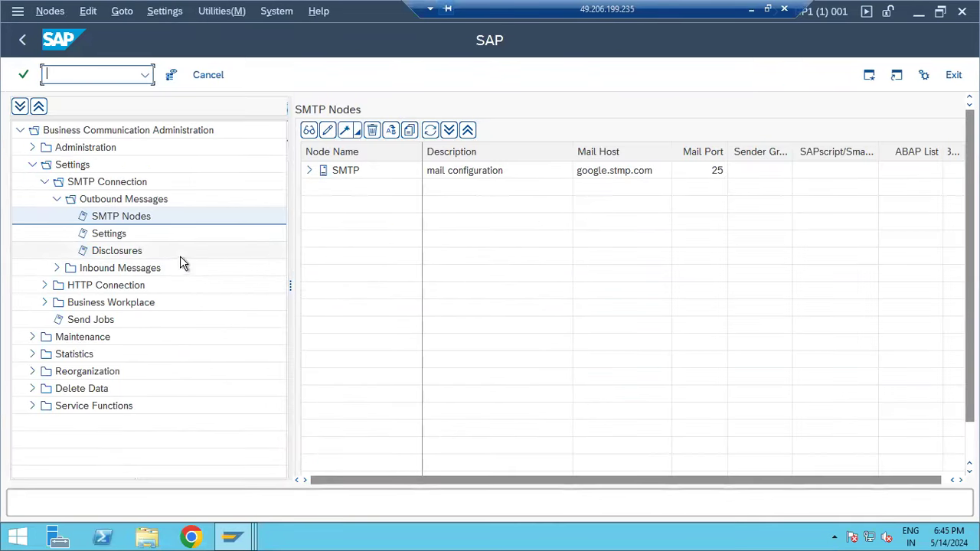
click(403, 177)
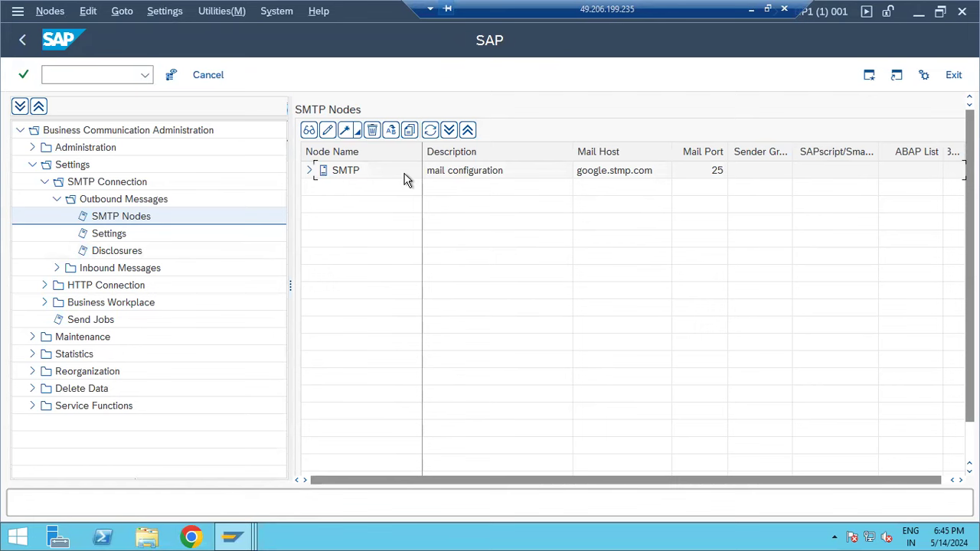
- Delete the existing SMTP node, confirm with Yes, and re-expand the Settings folder in the tree
right_click(348, 172)
click(384, 227)
click(252, 341)
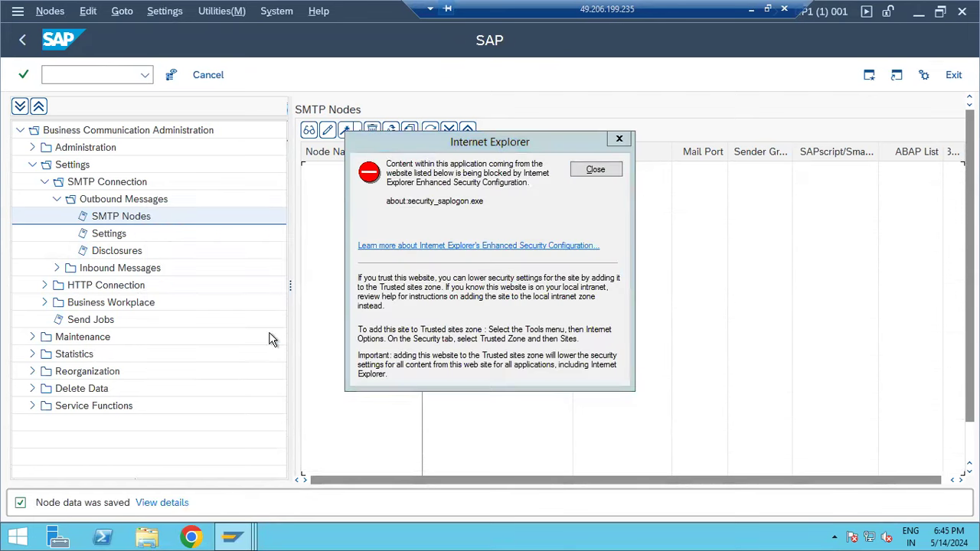
click(595, 170)
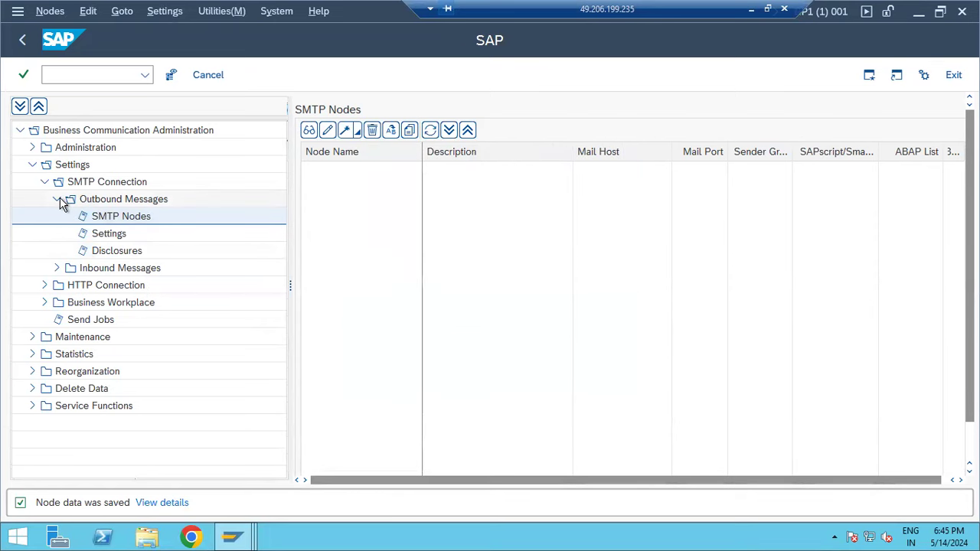
click(30, 165)
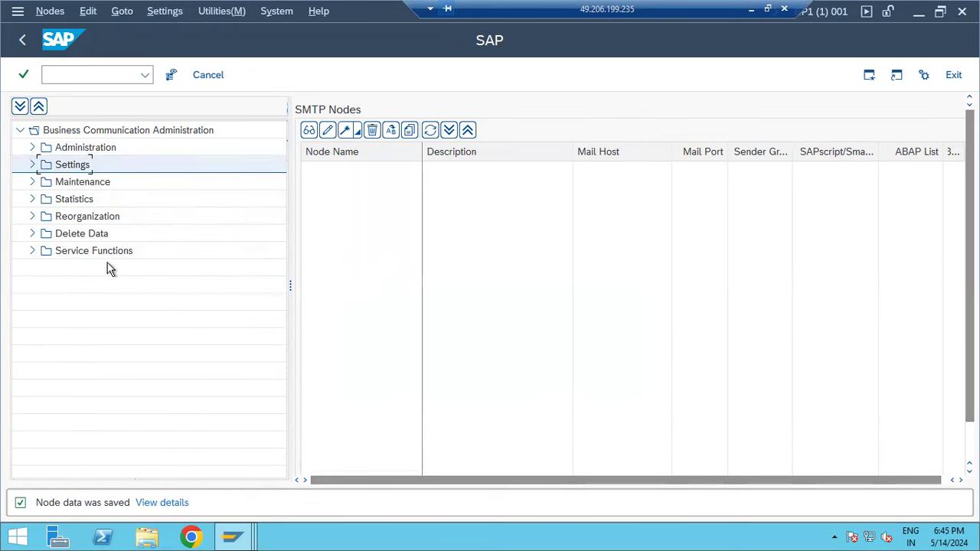
click(35, 150)
click(35, 151)
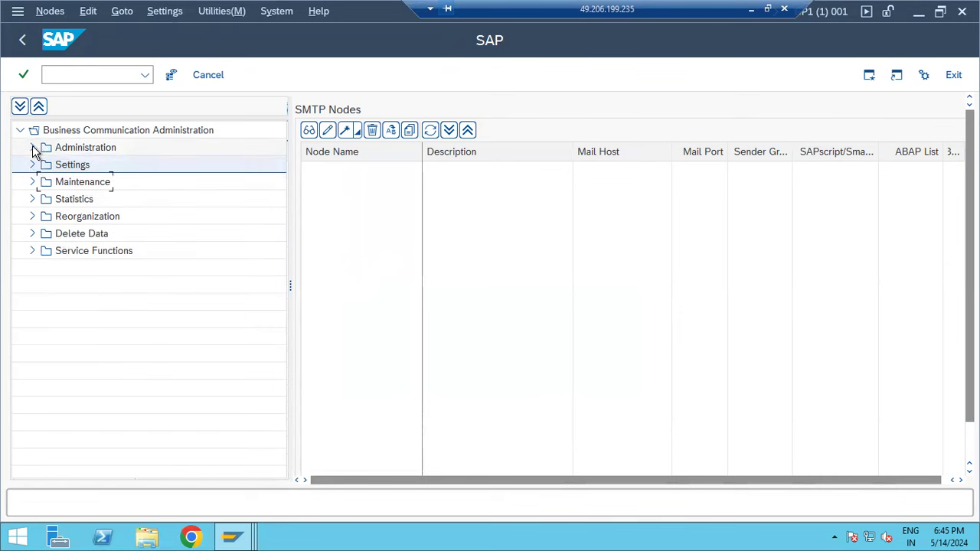
click(33, 167)
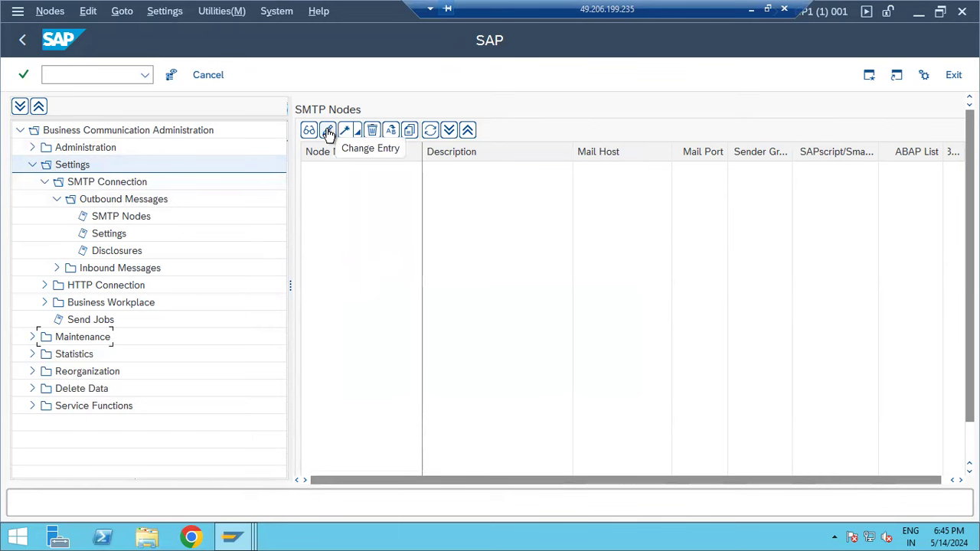
- Start the node wizard with node name SMTP and description MAIL SERVER
click(346, 132)
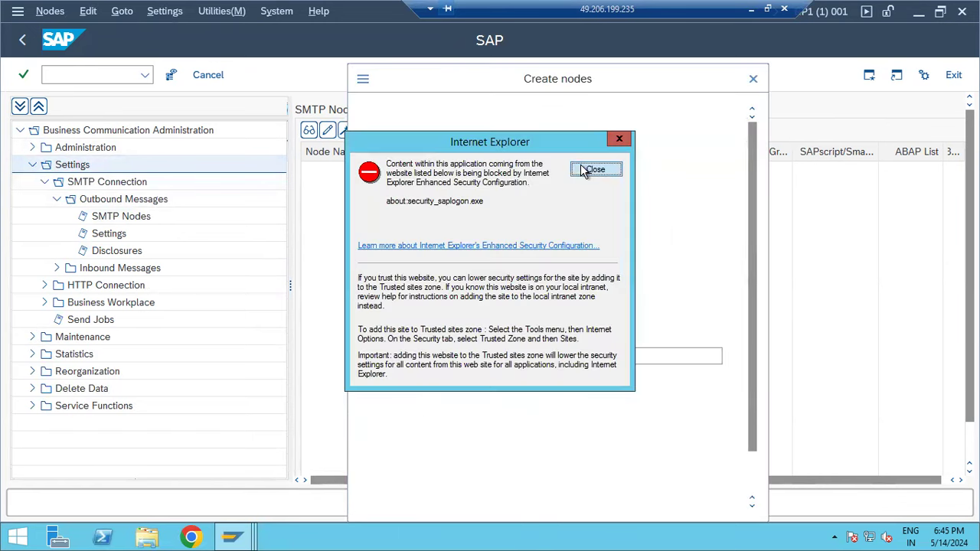
click(595, 170)
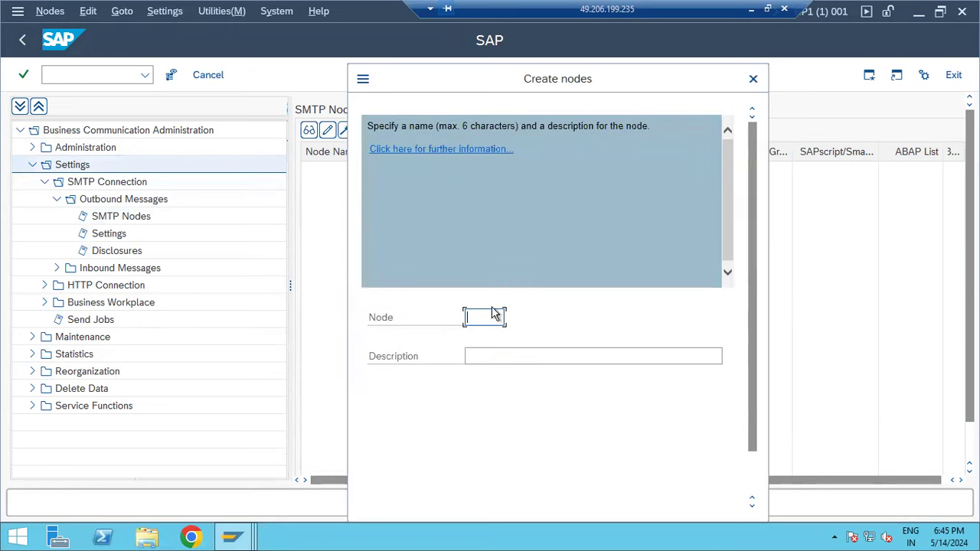
text(SMTP)
click(490, 356)
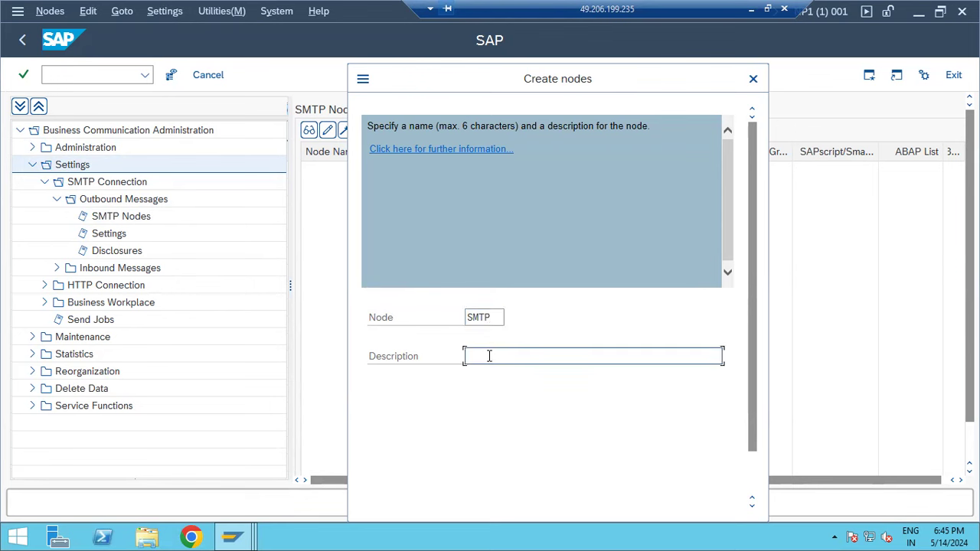
text(MAIL SERVER)
key(Return)
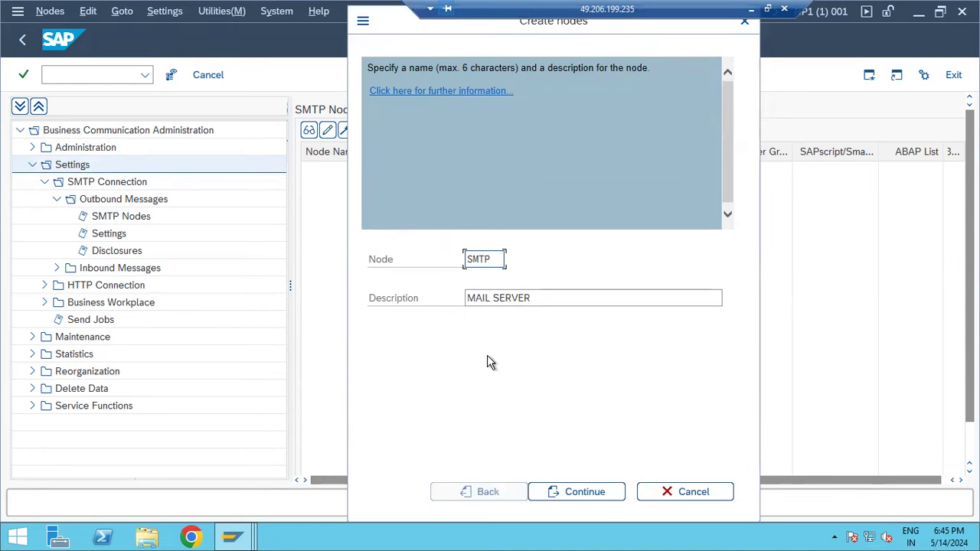
click(587, 493)
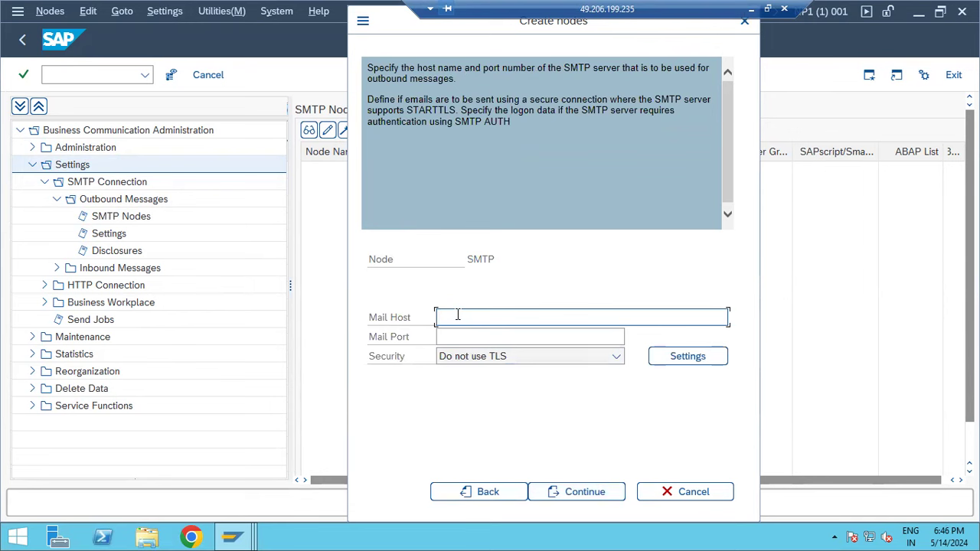
- Set mail host google.smtp.com and mail port 25, advancing to the address type choice
text(google.smtp.com)
key(Tab)
text(25)
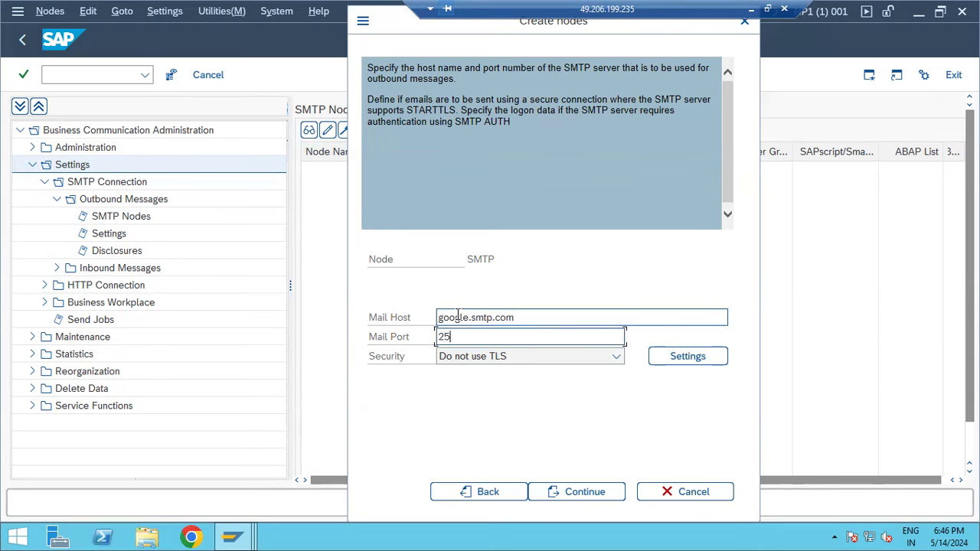
click(586, 497)
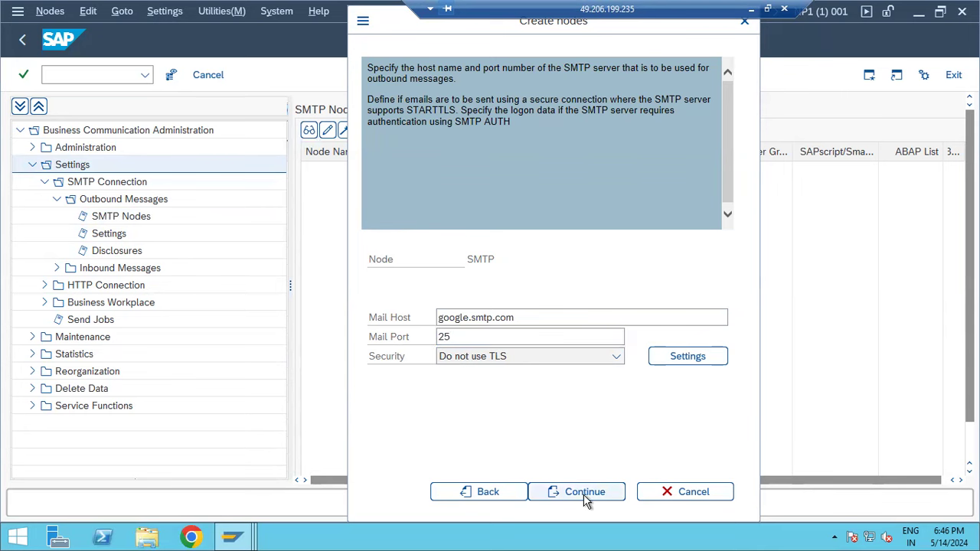
click(586, 498)
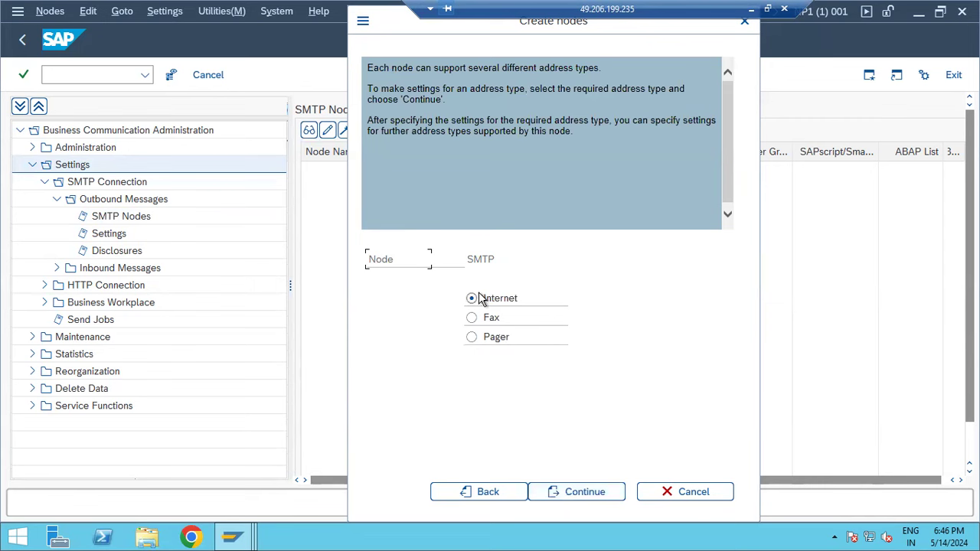
click(585, 491)
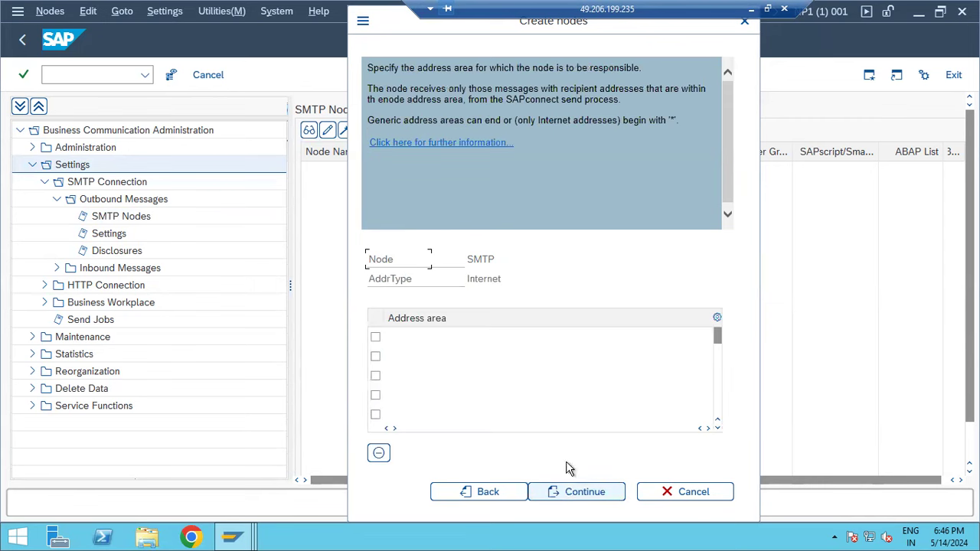
click(401, 337)
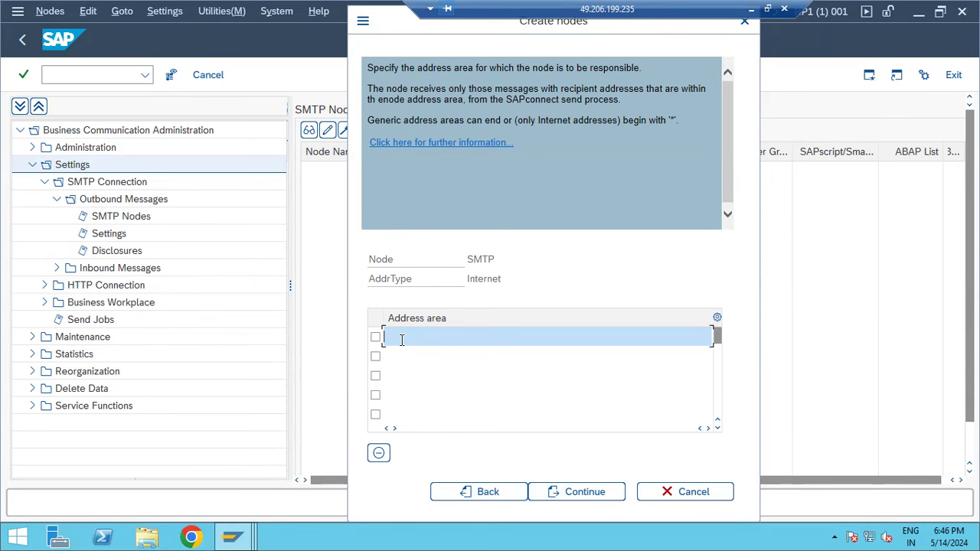
text(@gmail.com)
key(Down)
text(@)
key(BackSpace)
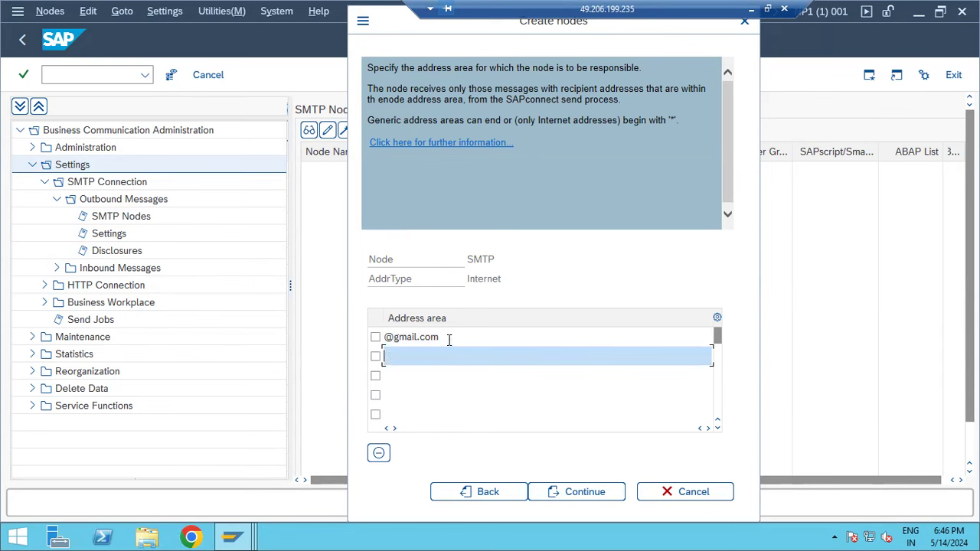
click(446, 337)
key(ctrl+a)
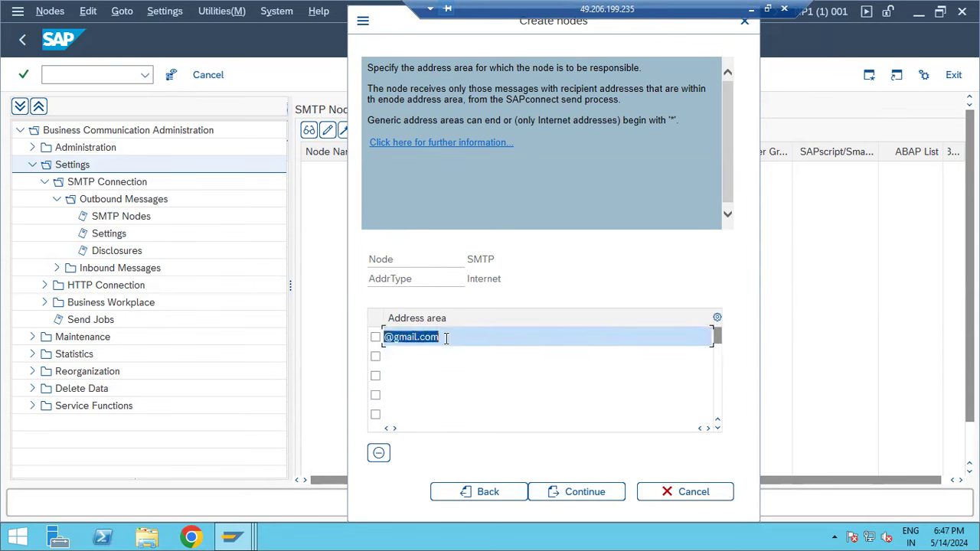
text(*)
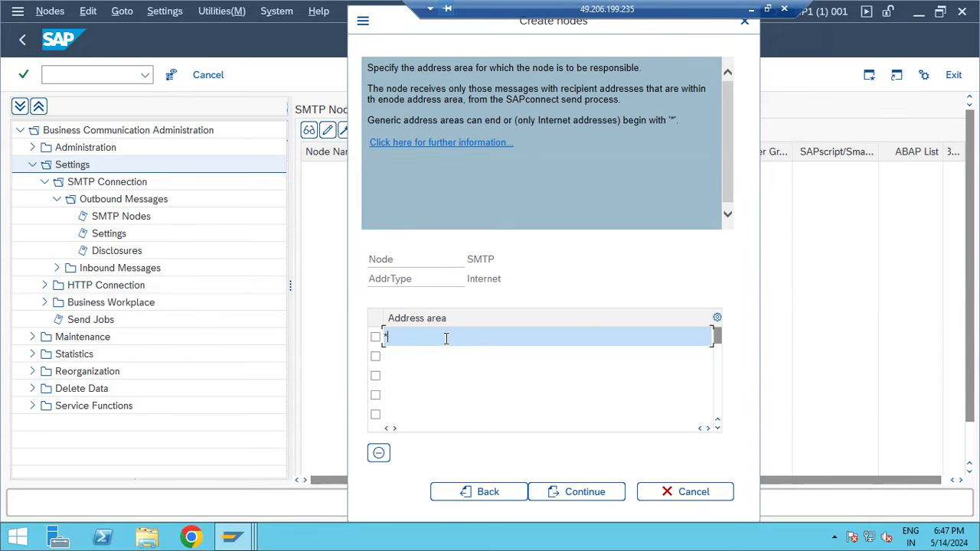
click(584, 492)
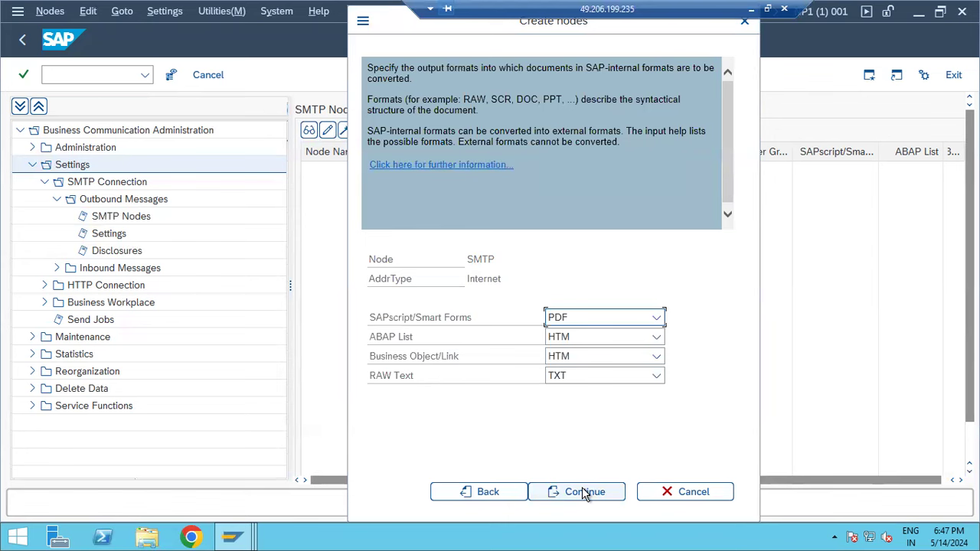
- Accept default output formats, skip further address types, set retry wait to 5, and finish the node
click(584, 492)
click(584, 492)
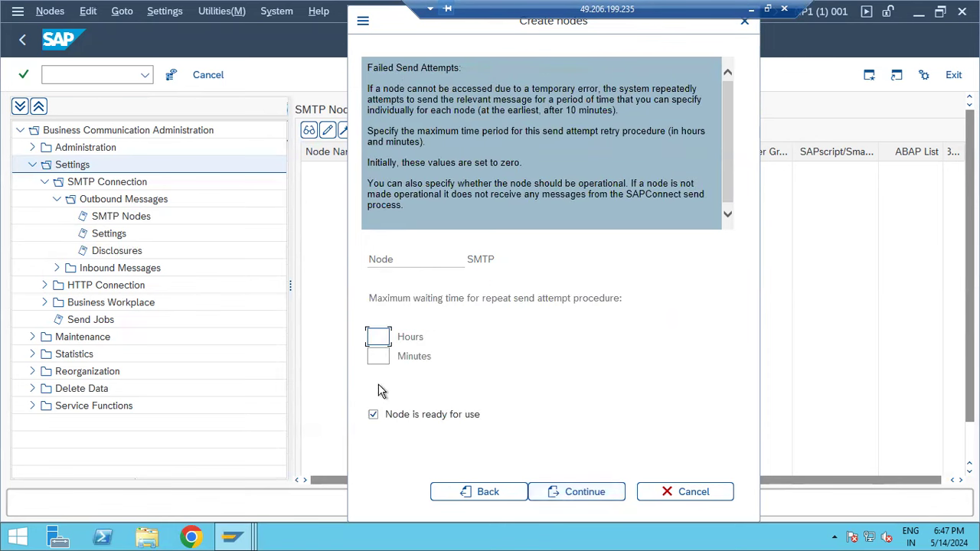
click(389, 296)
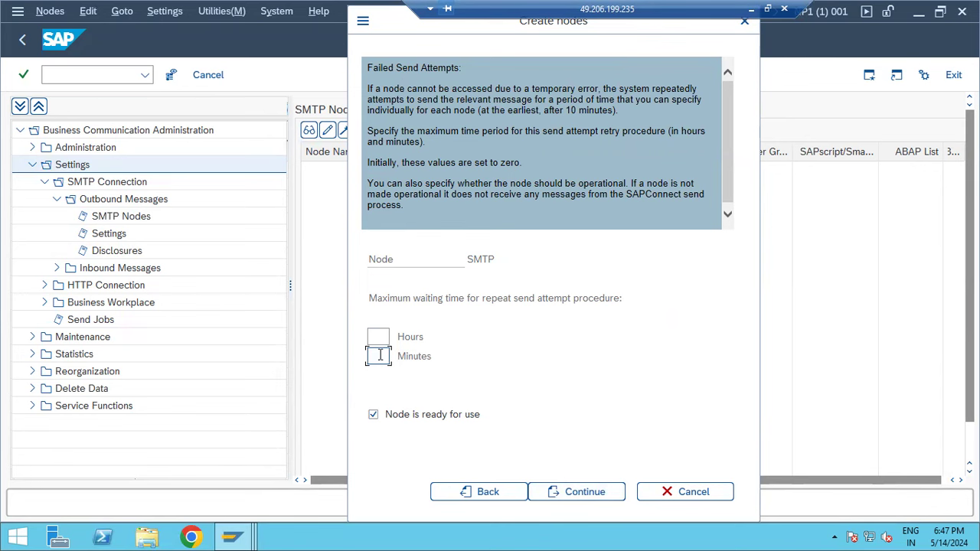
text(5)
click(600, 491)
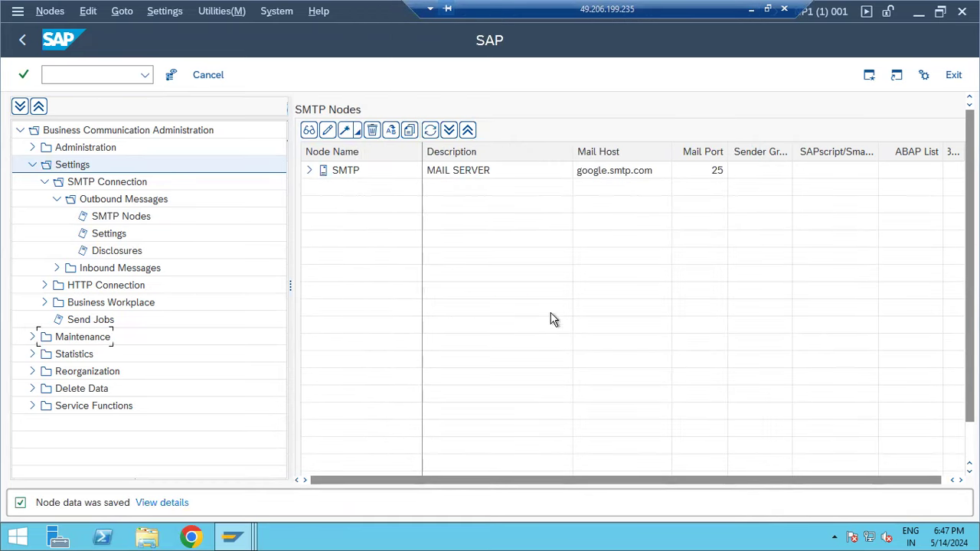
- Open the new SMTP node's general settings and close them without saving
click(346, 172)
double_click(345, 172)
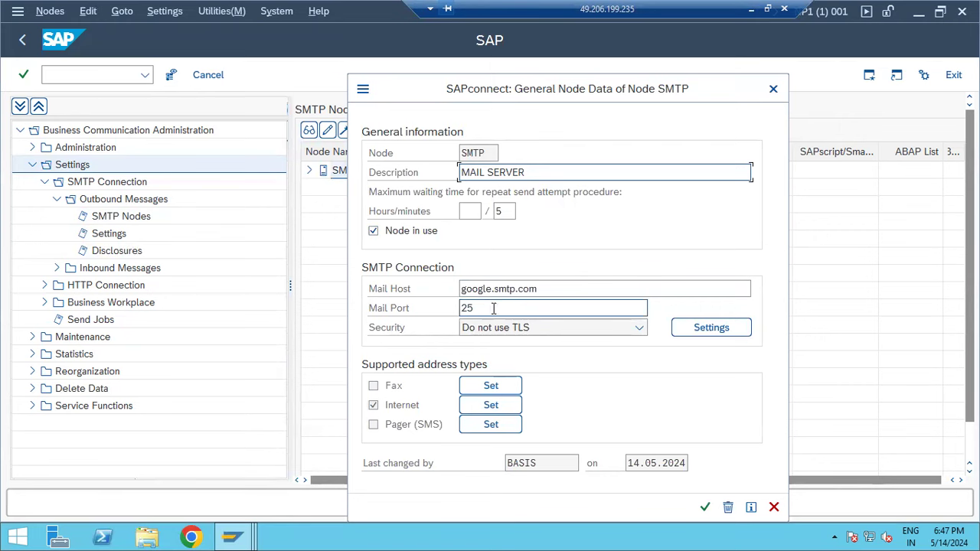
click(772, 507)
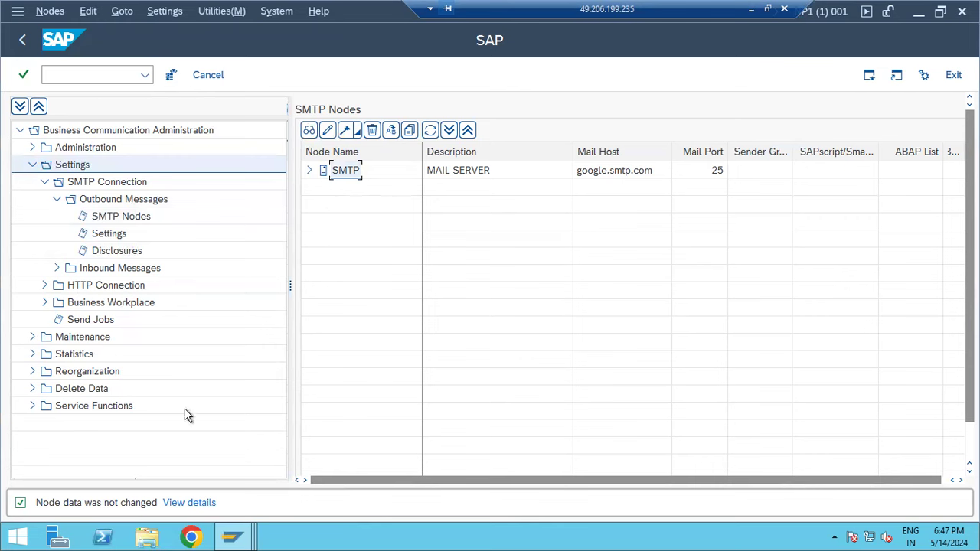
- Schedule a send job for all address types, accepting the SAPCONNECT ALL SEND variant
click(77, 321)
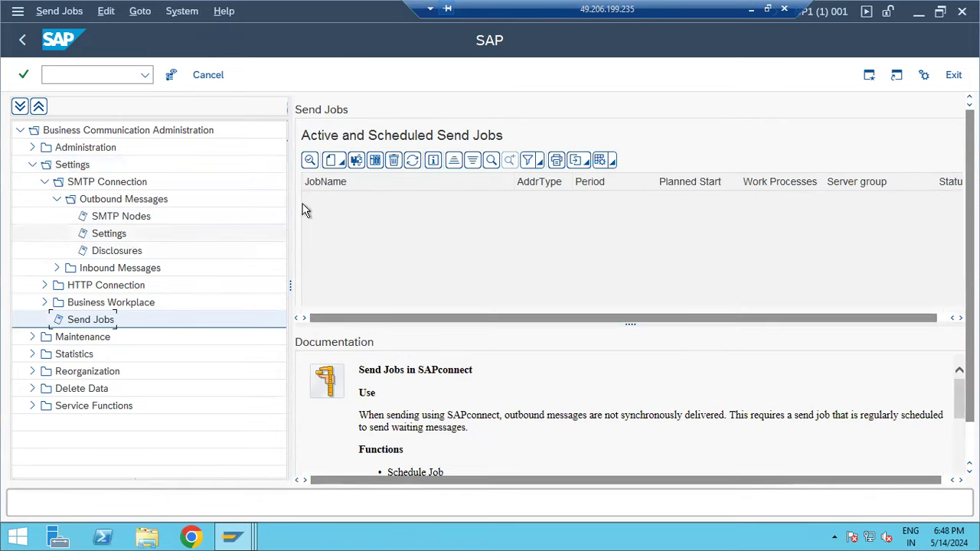
click(333, 161)
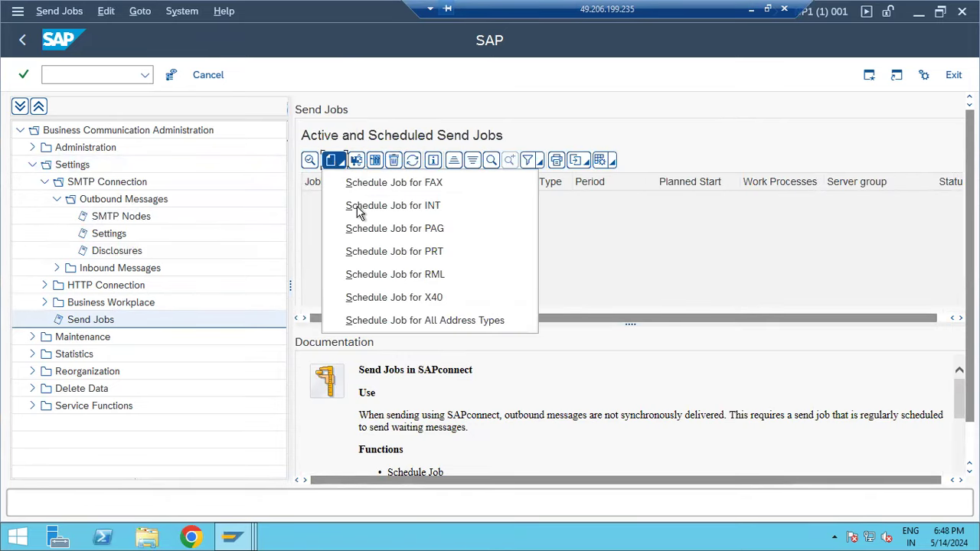
click(385, 318)
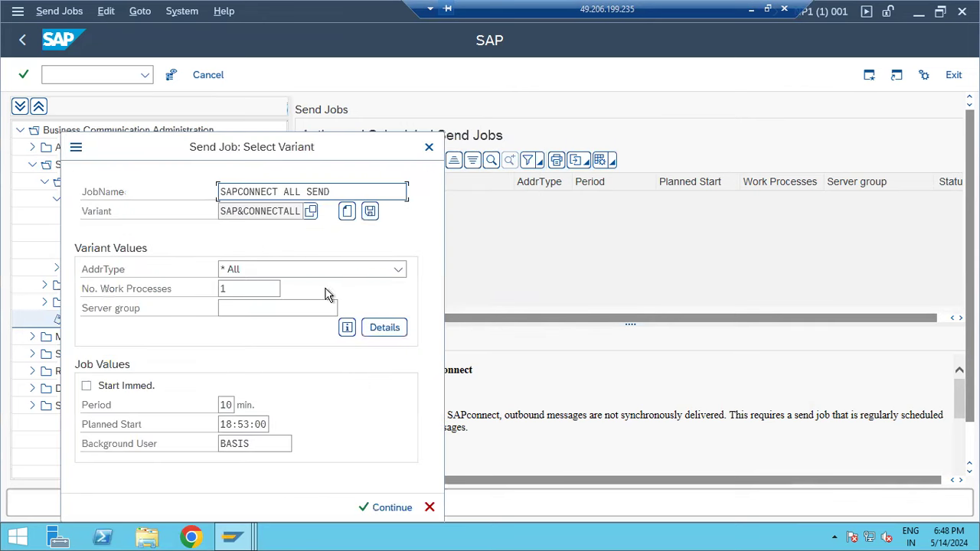
drag(278, 193, 215, 192)
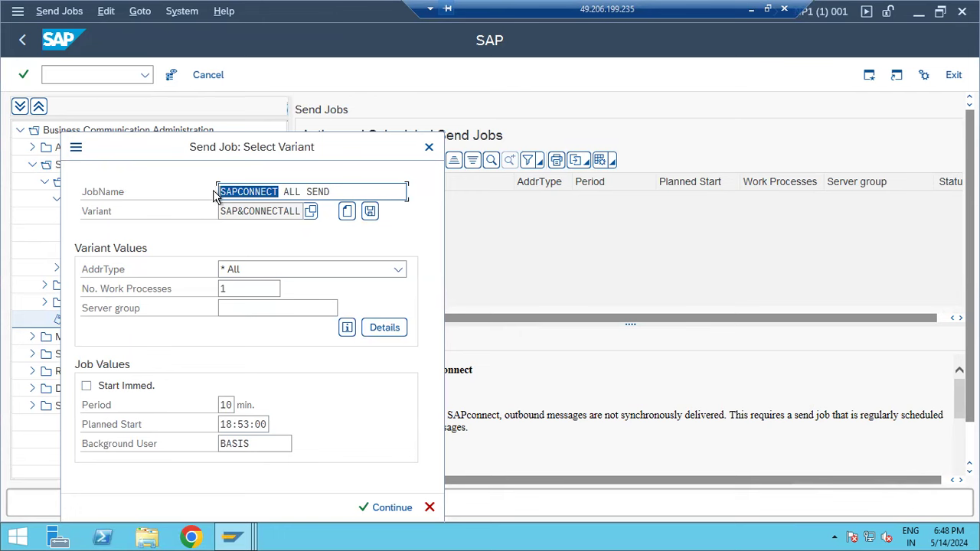
click(377, 508)
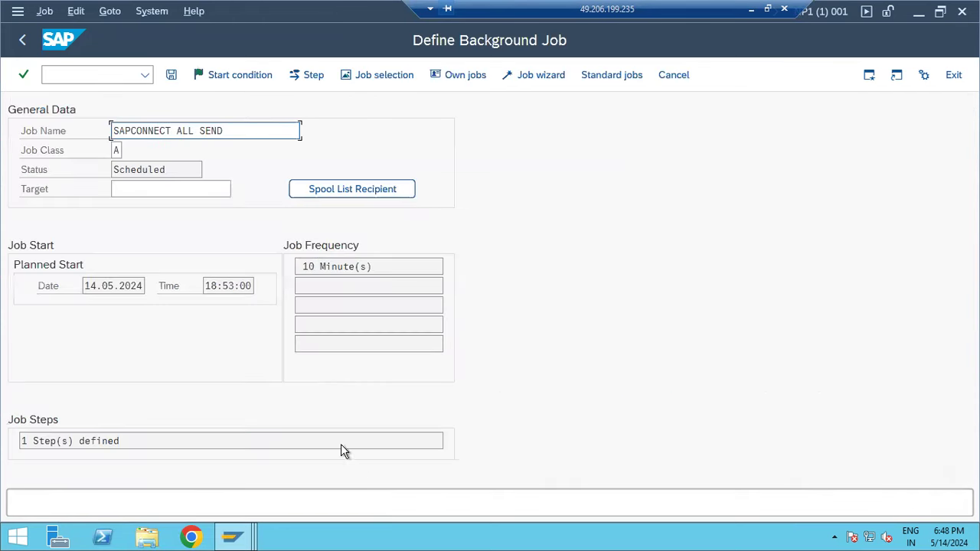
- Save the background job on its 10-minute period and return to SAP Easy Access
click(171, 74)
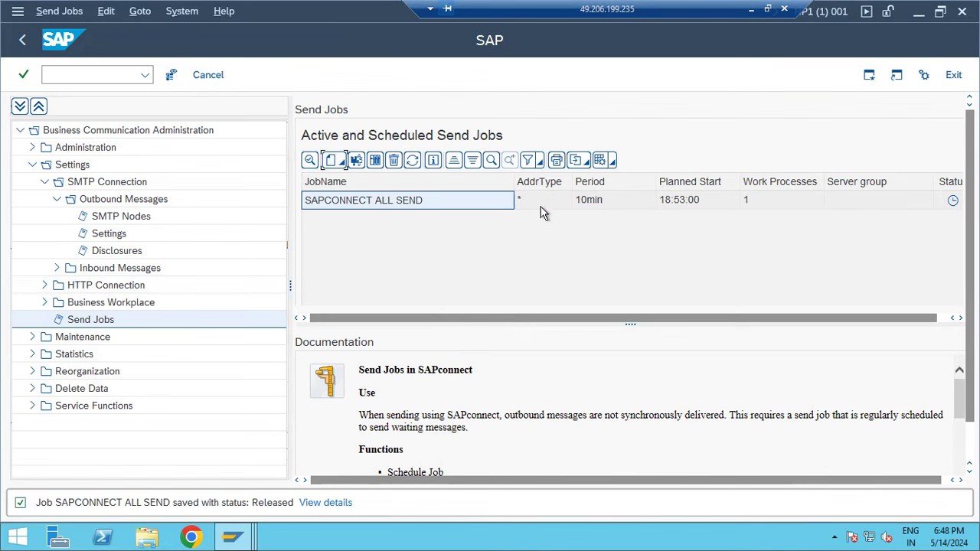
click(586, 205)
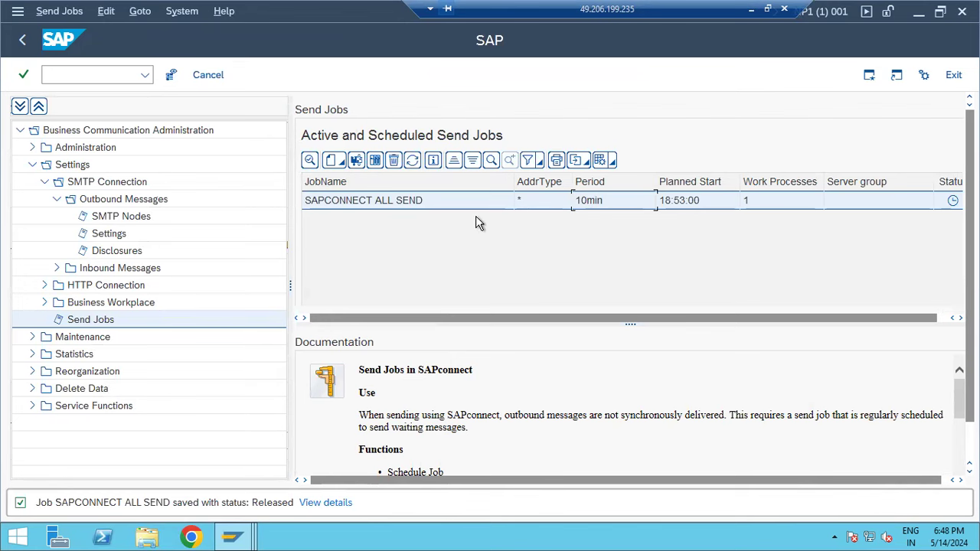
click(24, 42)
click(23, 43)
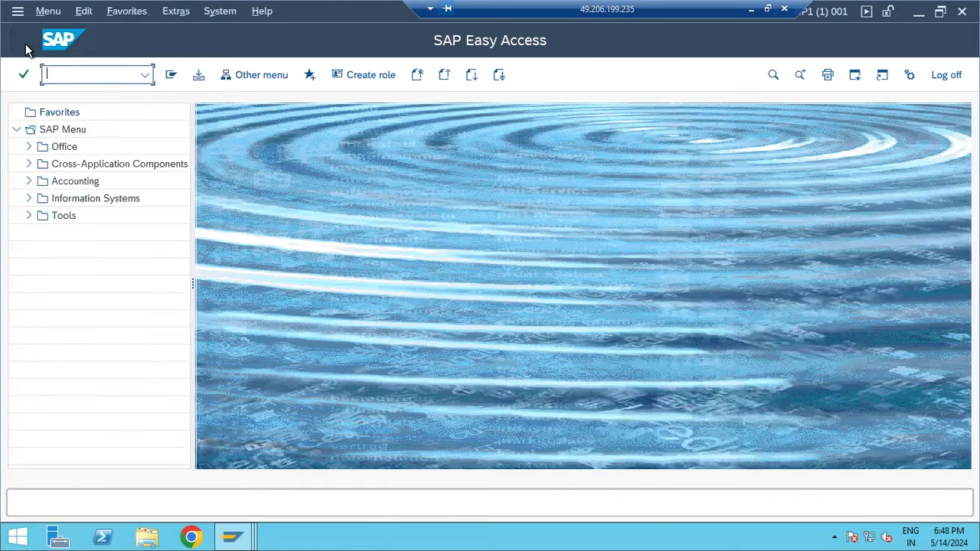
- Run transaction SCOT to reach the SMTP Nodes list in SAPconnect administration
text(smtp)
key(BackSpace)
key(BackSpace)
key(BackSpace)
text(cot)
key(Return)
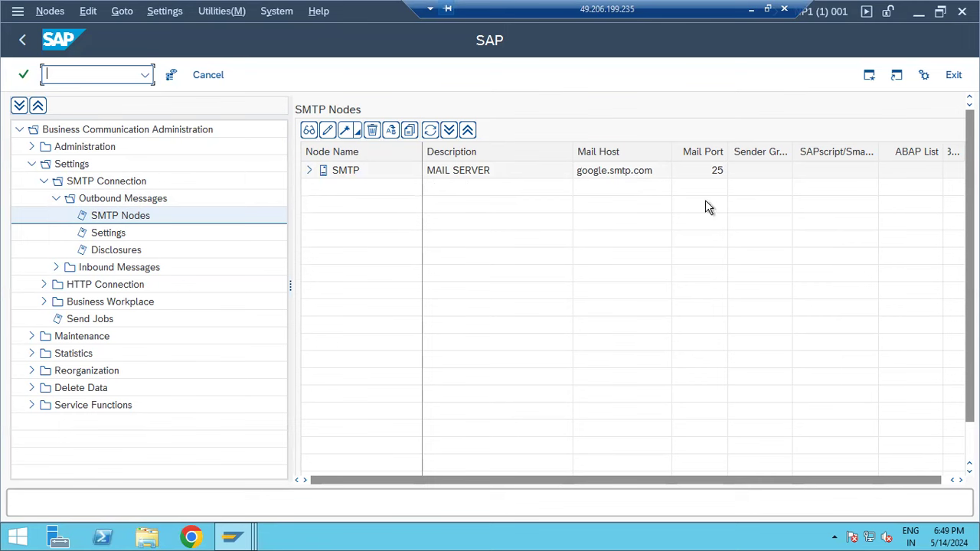
click(348, 173)
click(487, 405)
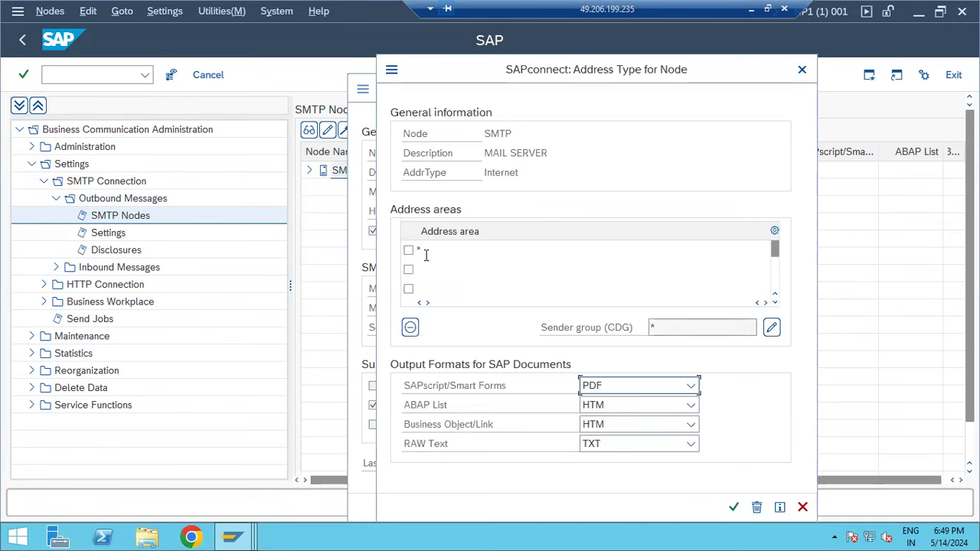
click(426, 251)
key(BackSpace)
text(@kp)
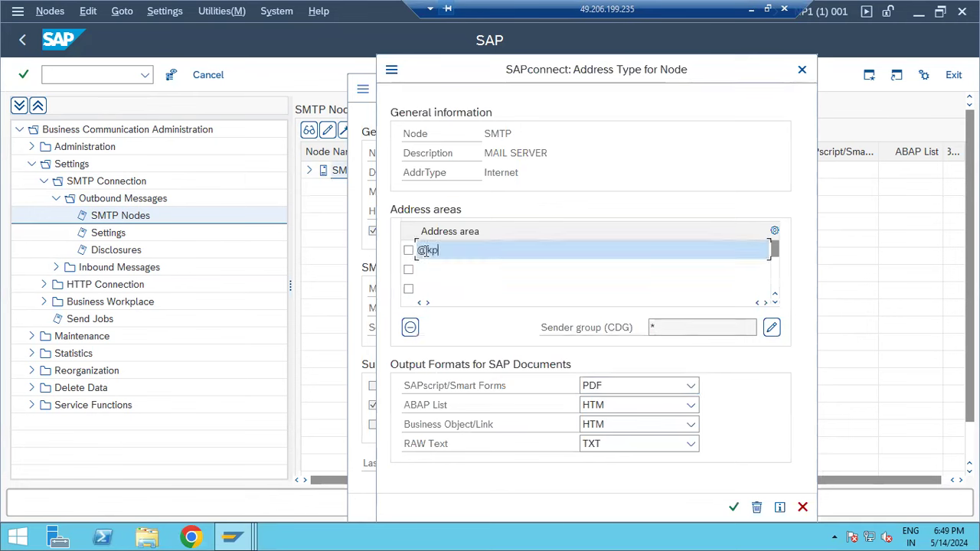
text(online.com)
click(427, 268)
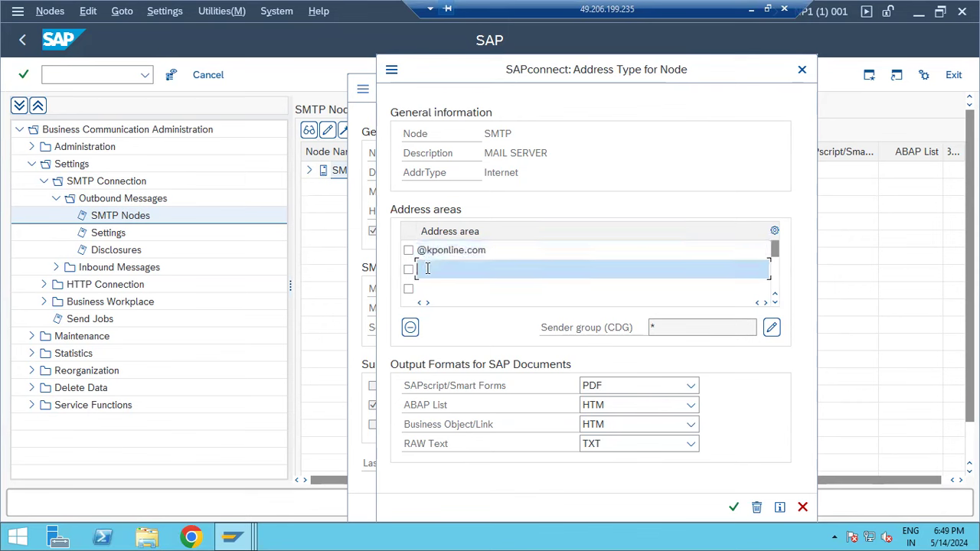
text(@g)
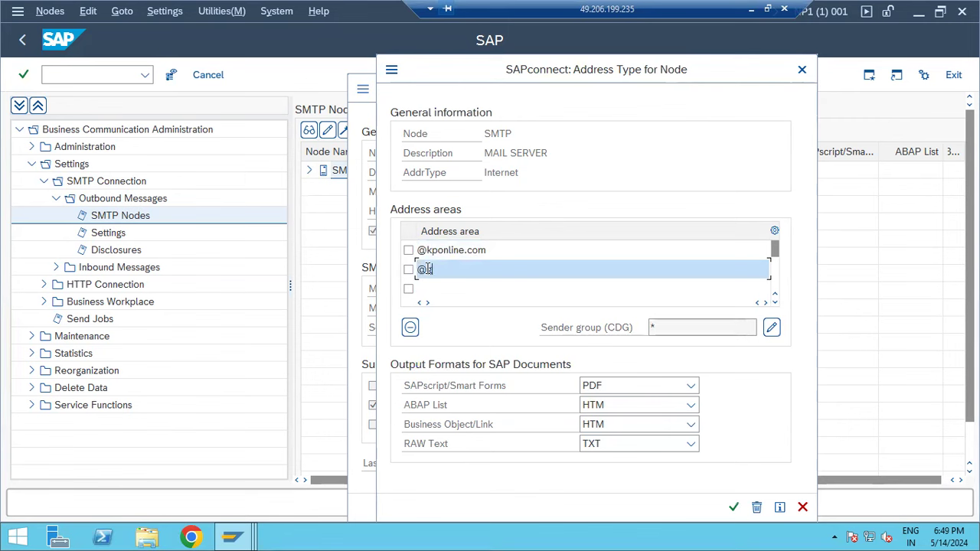
text(mail.com)
key(Return)
text(*)
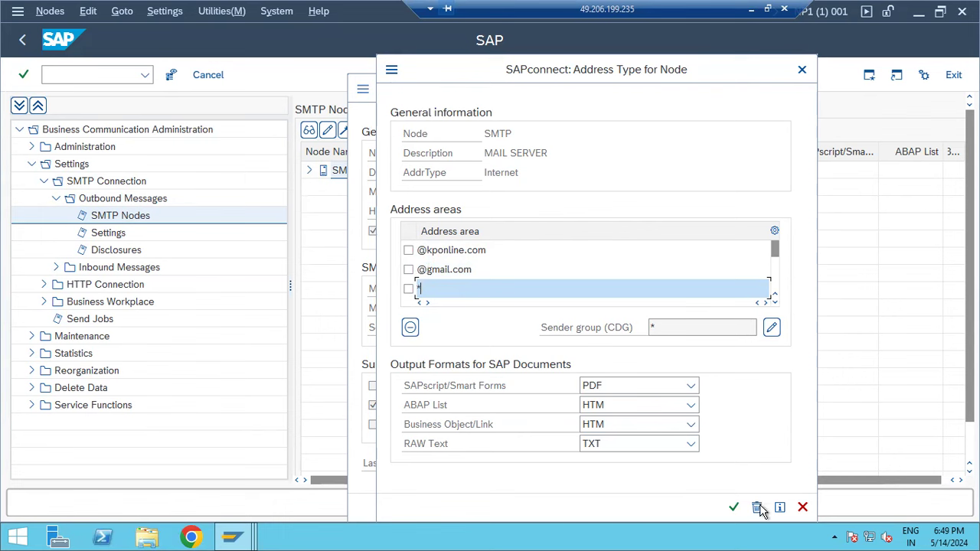
click(734, 507)
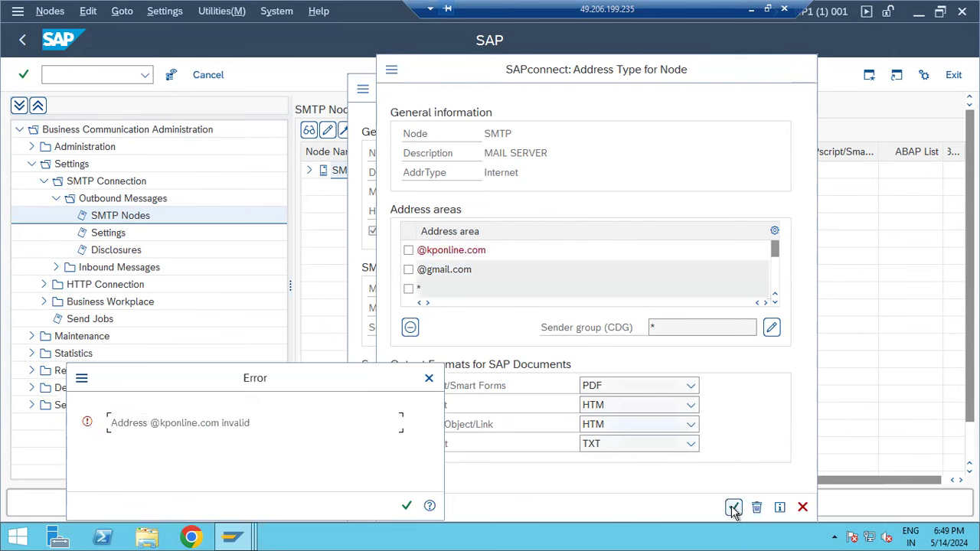
- After the invalid-address errors, discard the address area changes and save the SMTP node unchanged
click(405, 507)
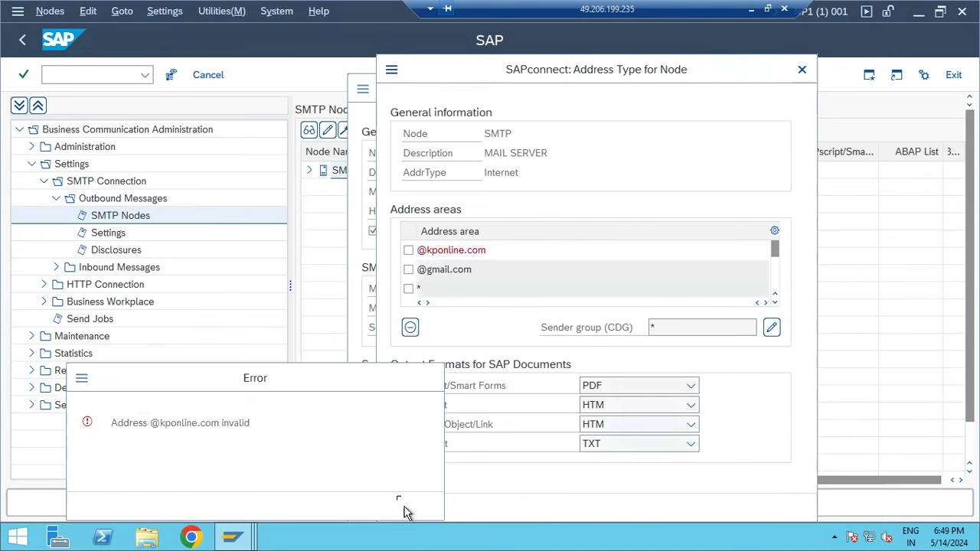
click(408, 251)
key(Delete)
key(Delete)
key(Delete)
key(Delete)
key(Delete)
key(Delete)
key(Delete)
key(Delete)
key(Delete)
key(Delete)
key(Delete)
key(Delete)
key(Delete)
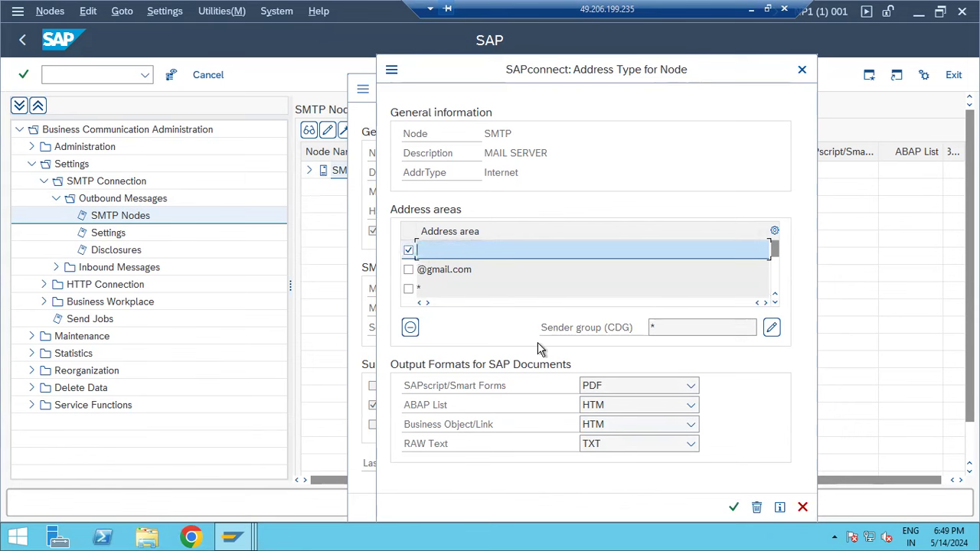
click(408, 250)
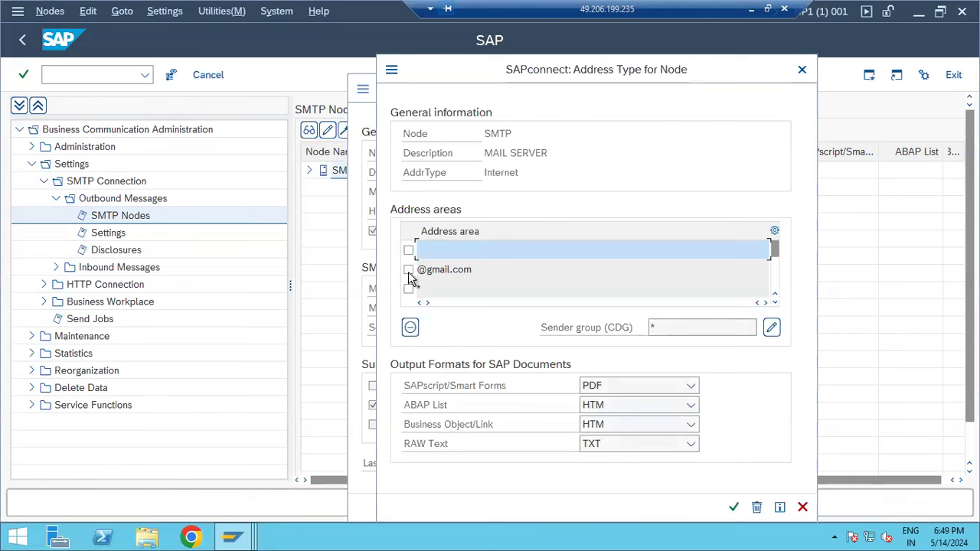
click(729, 507)
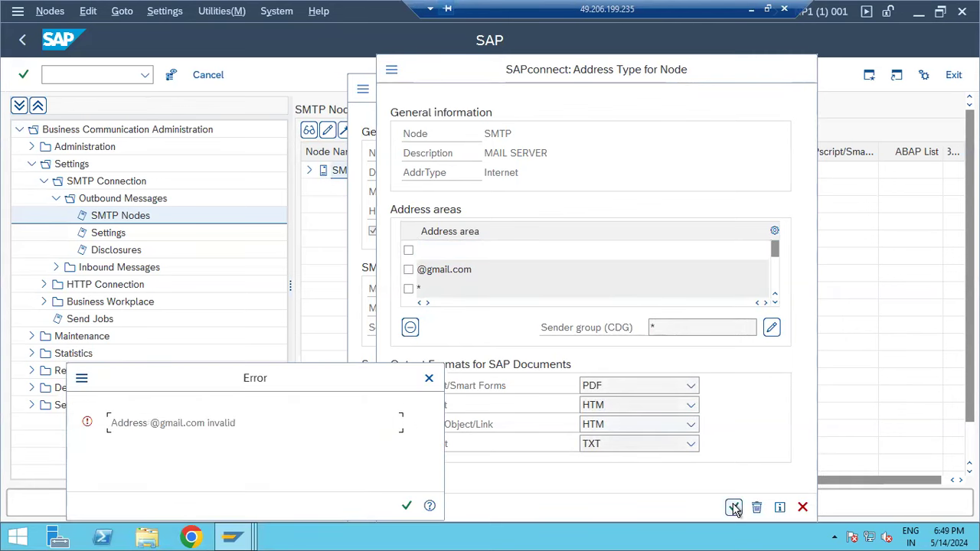
click(404, 506)
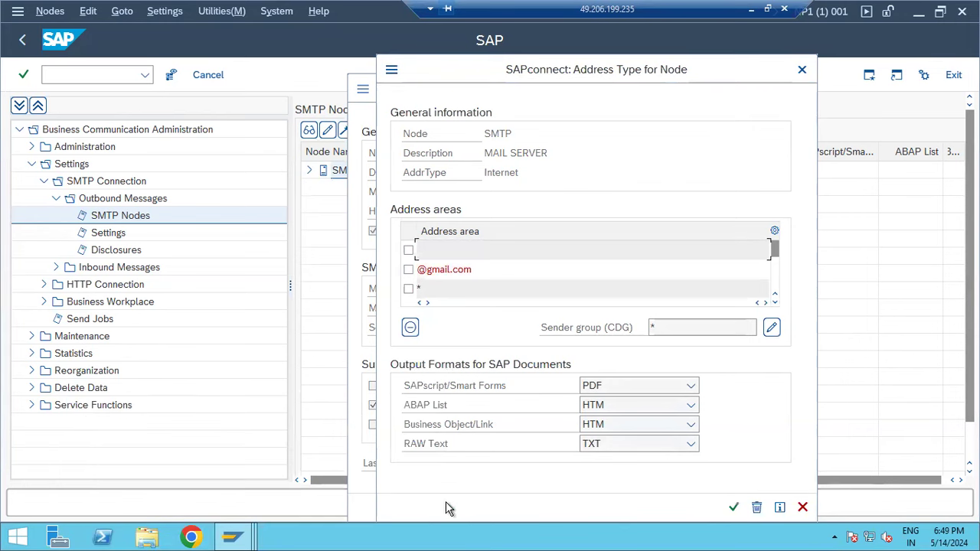
click(803, 507)
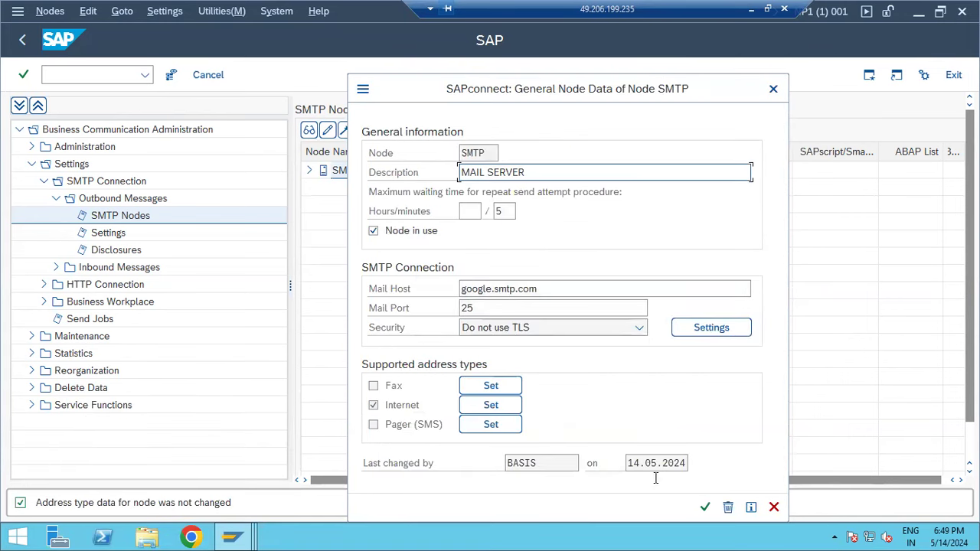
click(703, 507)
click(343, 173)
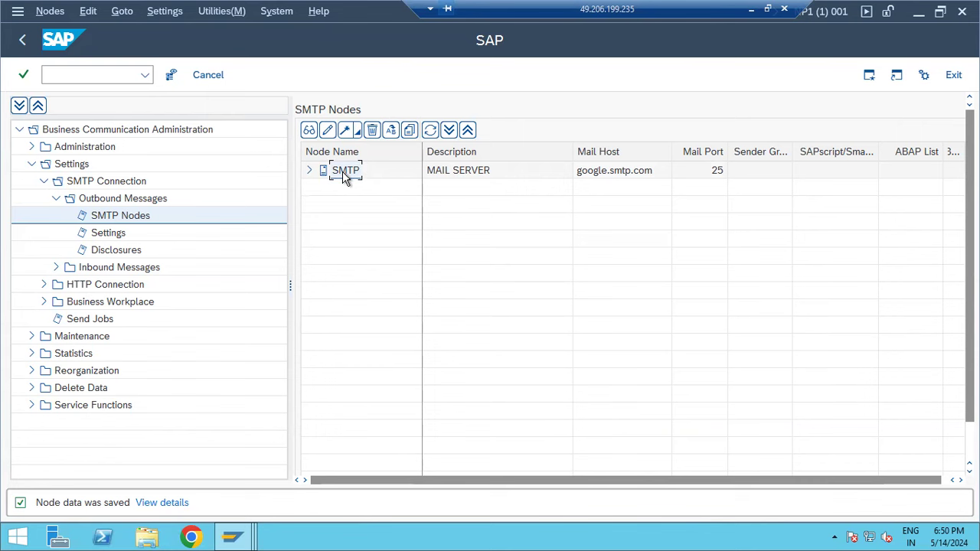
- Confirm *.com as the default domain for internet mail addresses
click(222, 11)
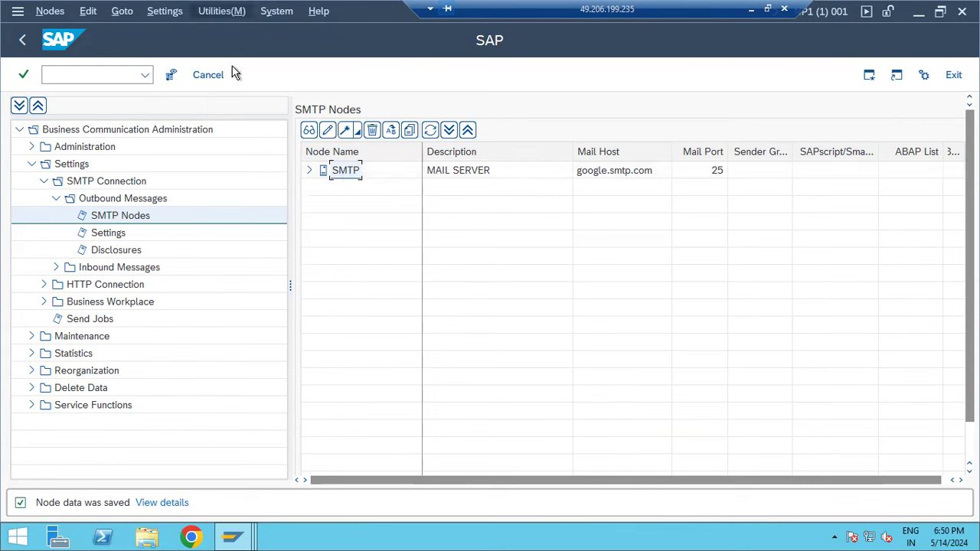
click(477, 170)
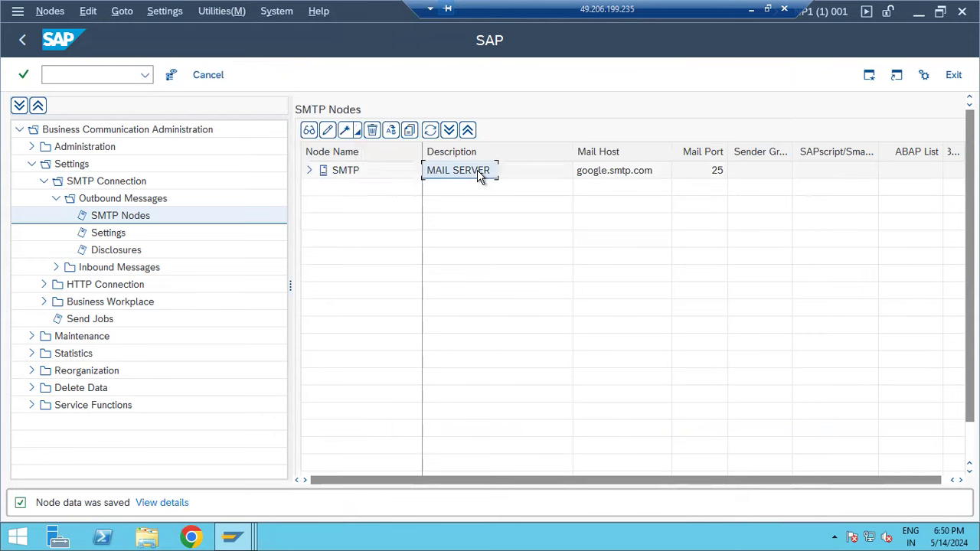
click(221, 11)
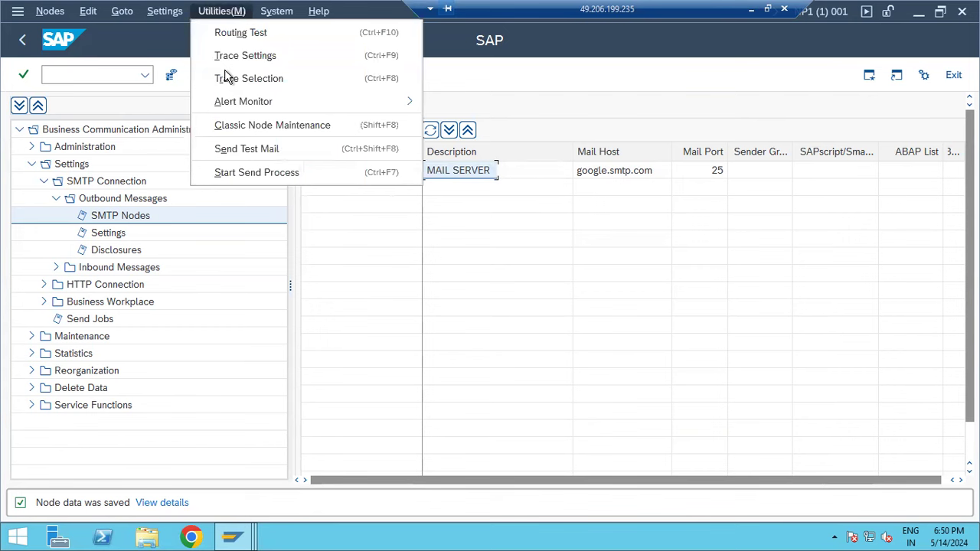
mouse_move(283, 108)
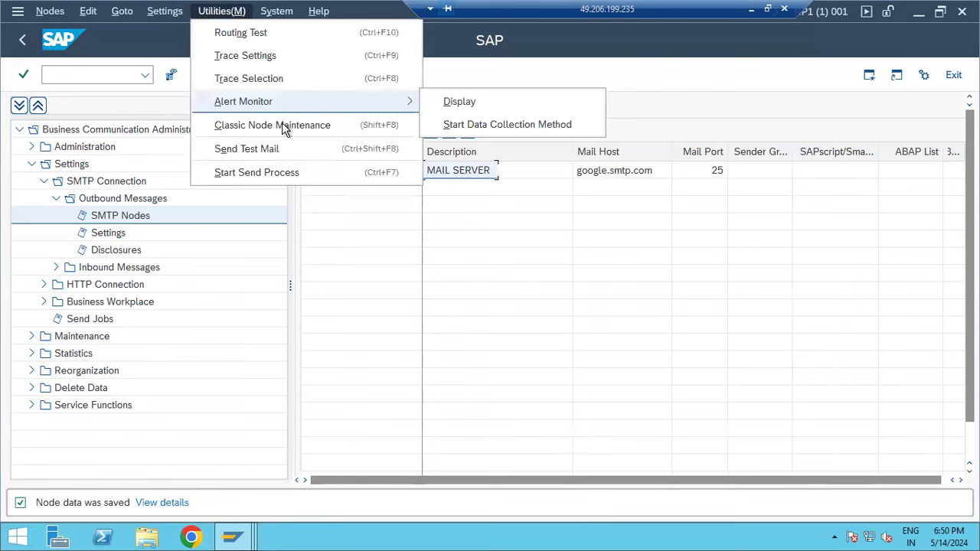
key(Left)
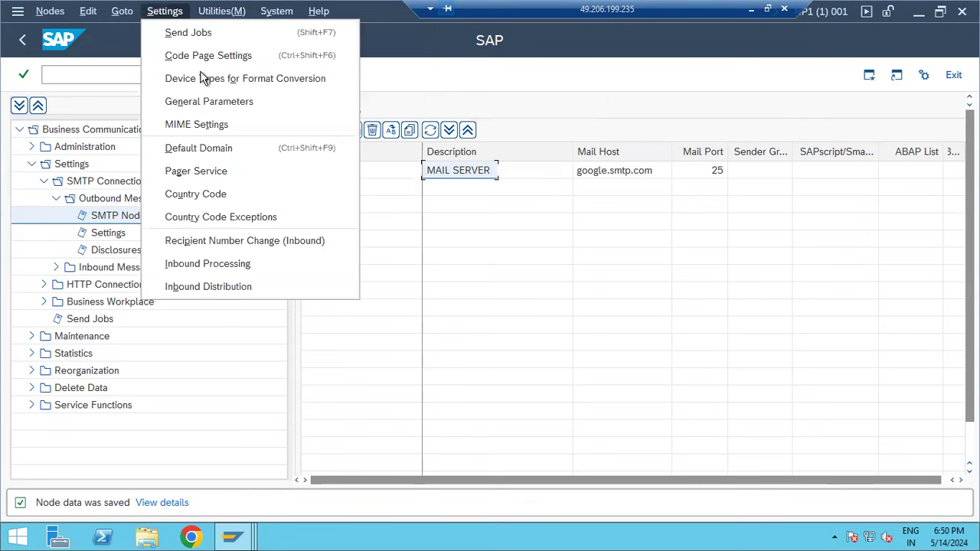
click(204, 141)
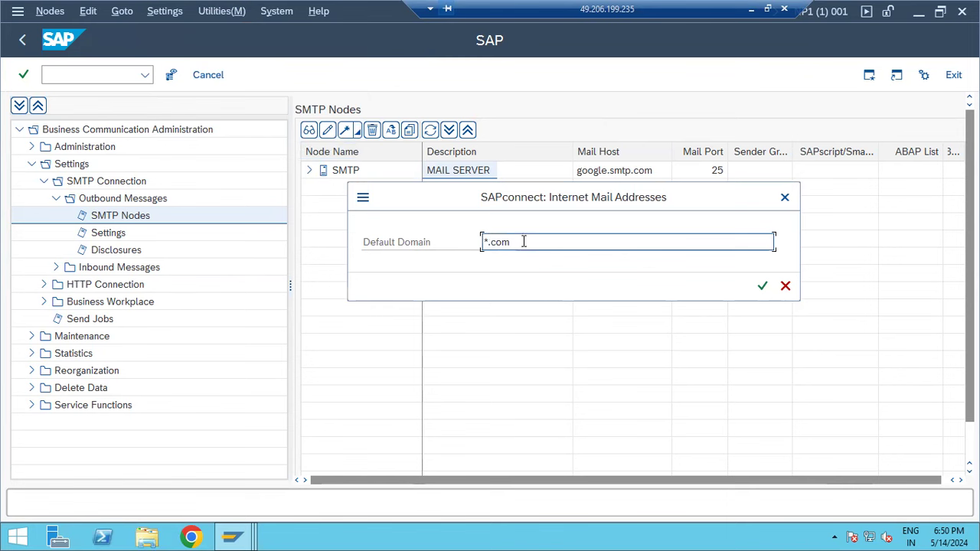
click(764, 286)
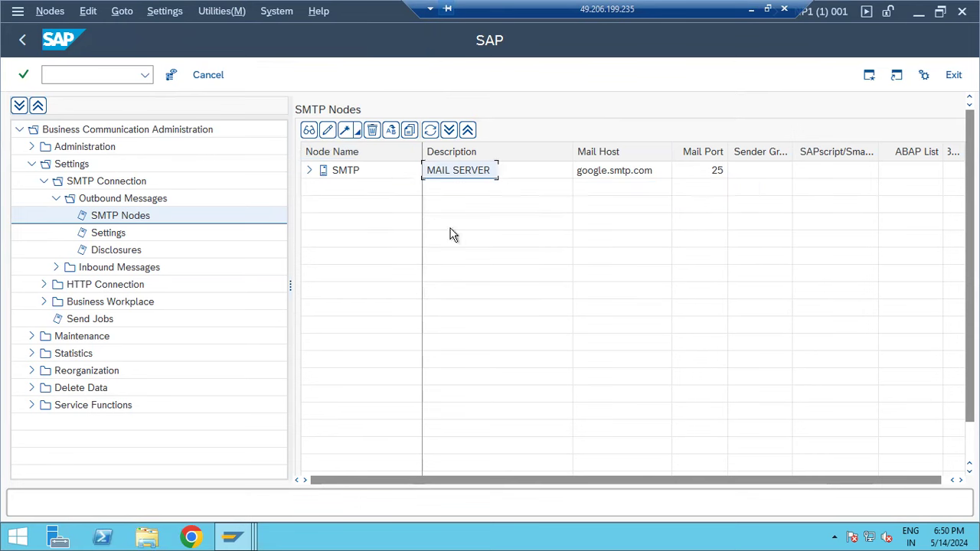
- Start a test e-mail from Utilities, cancel it, and select the SMTP node row
click(178, 9)
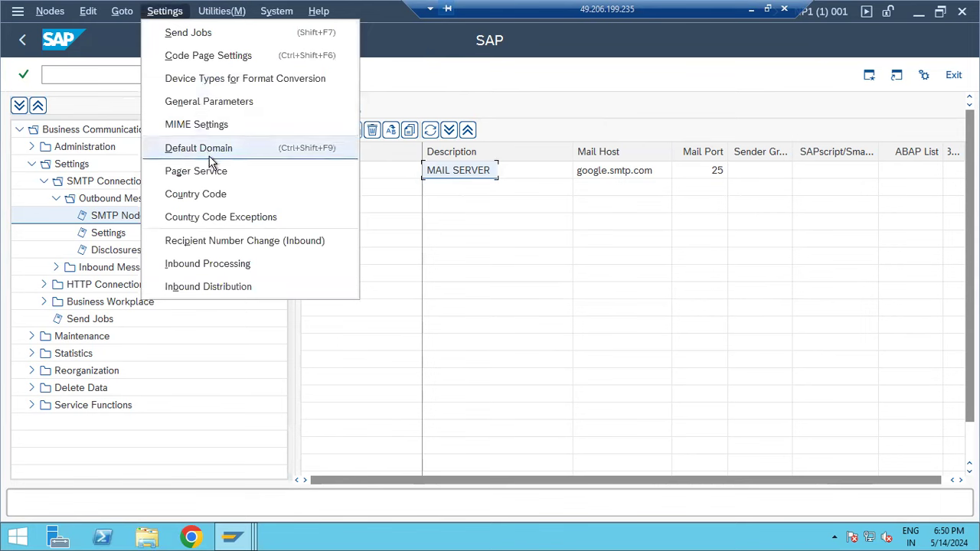
click(221, 11)
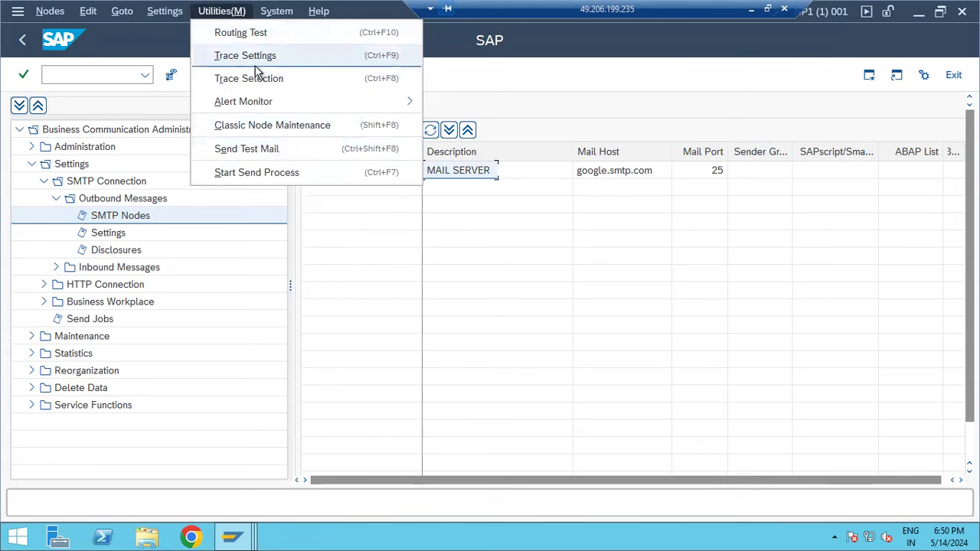
click(258, 150)
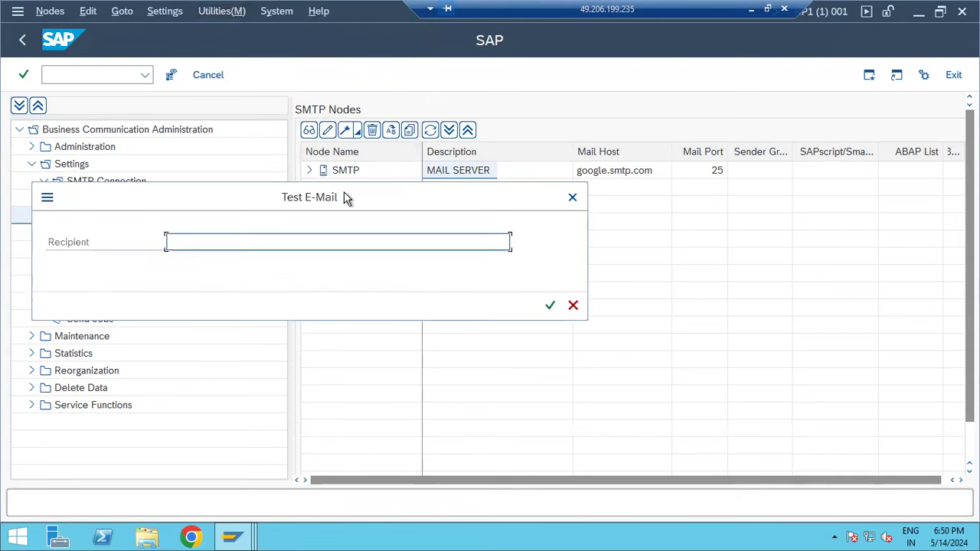
click(574, 304)
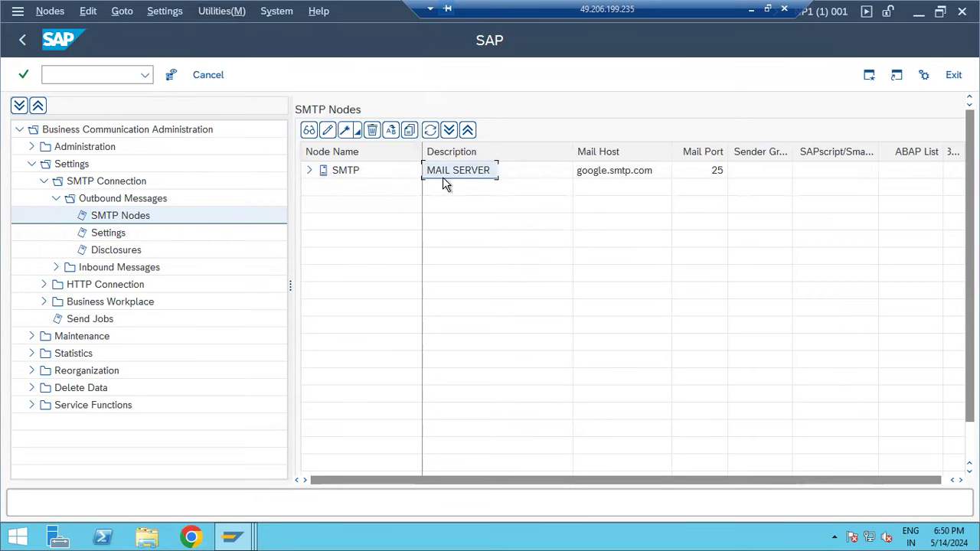
click(367, 177)
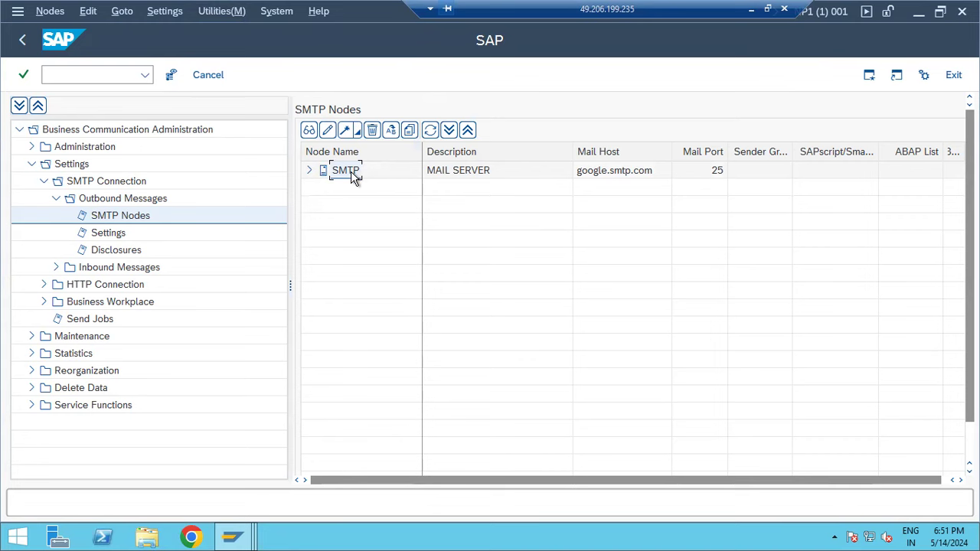
- Toggle the SMTP node's Node in use off and back on, saving each time
double_click(355, 175)
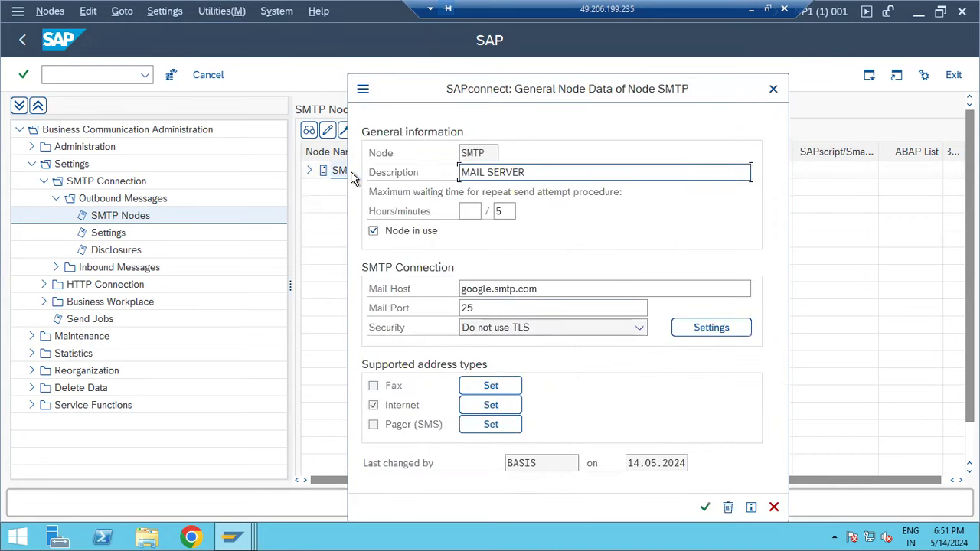
click(386, 234)
click(705, 508)
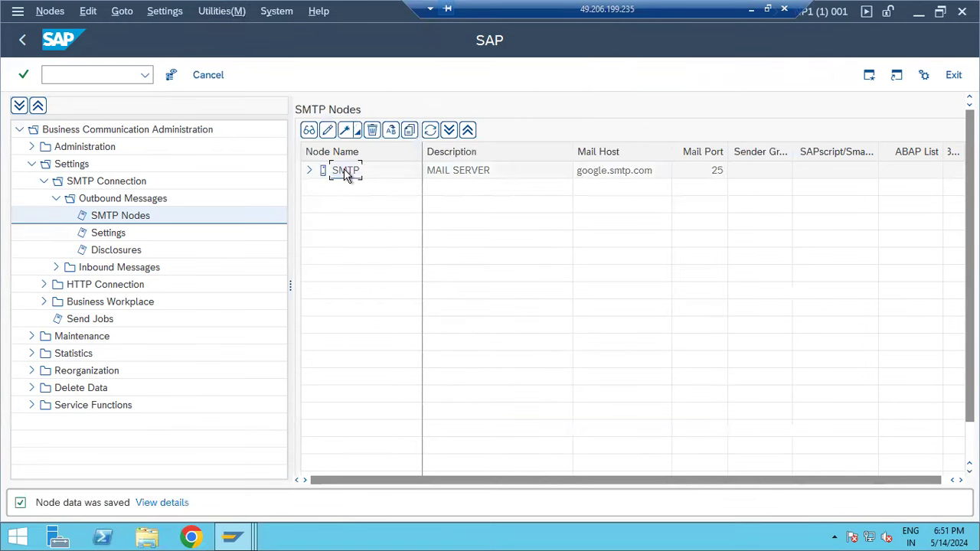
double_click(346, 171)
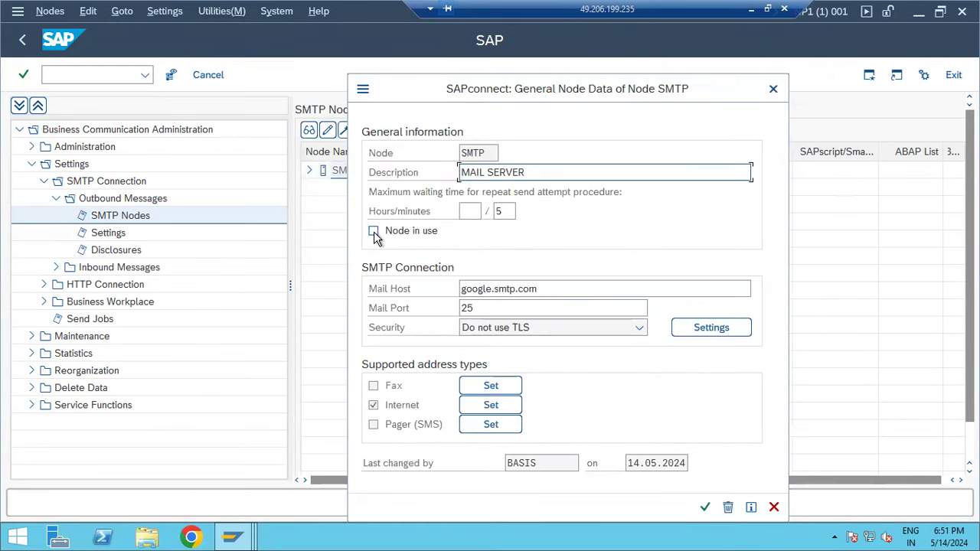
click(374, 231)
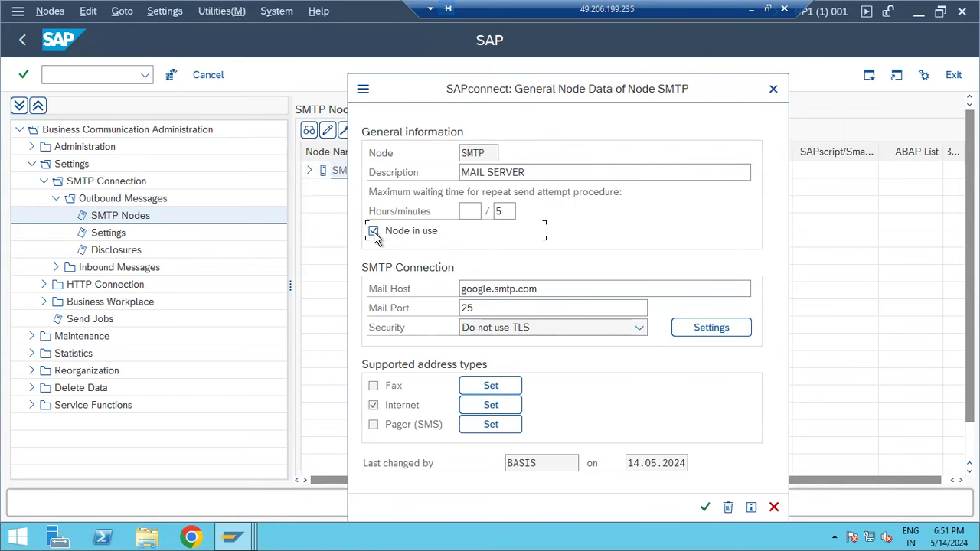
click(705, 507)
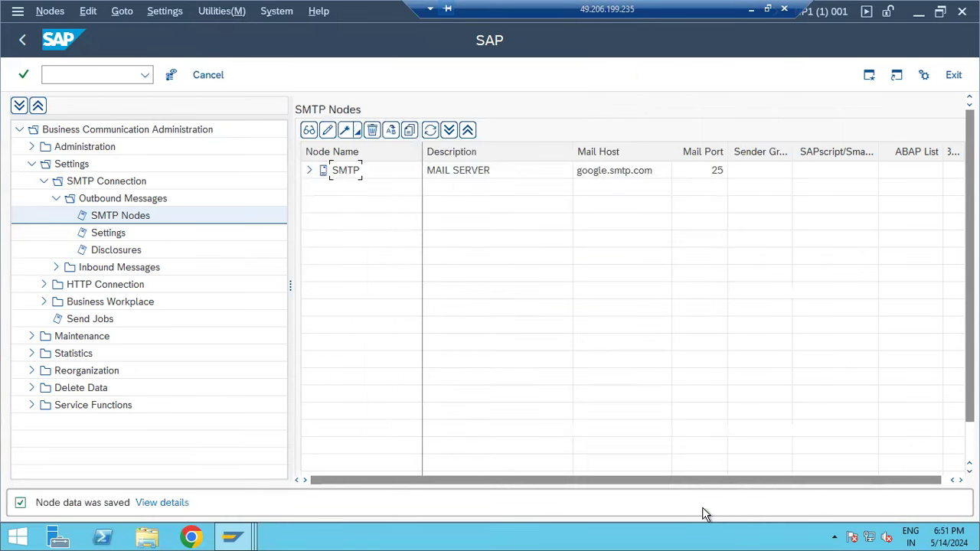
- Reopen node SMTP and bring up its Internet address type settings
double_click(355, 170)
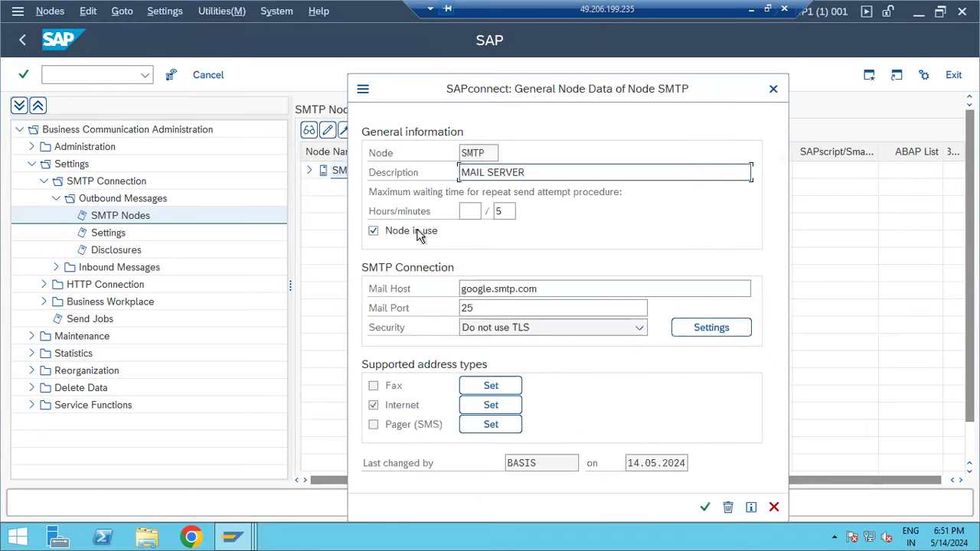
click(490, 405)
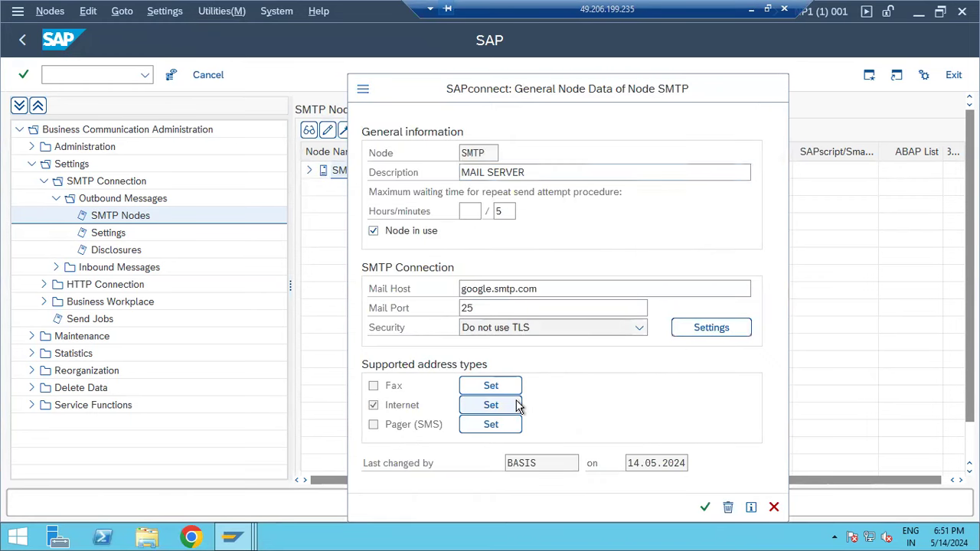
click(425, 270)
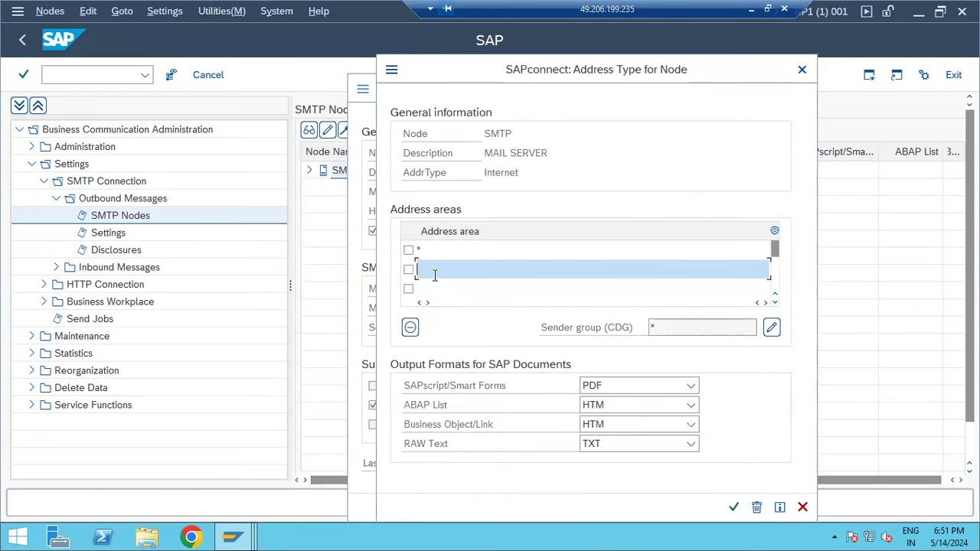
- Confirm the * Internet address area for node SMTP and save the node settings
click(435, 286)
click(733, 508)
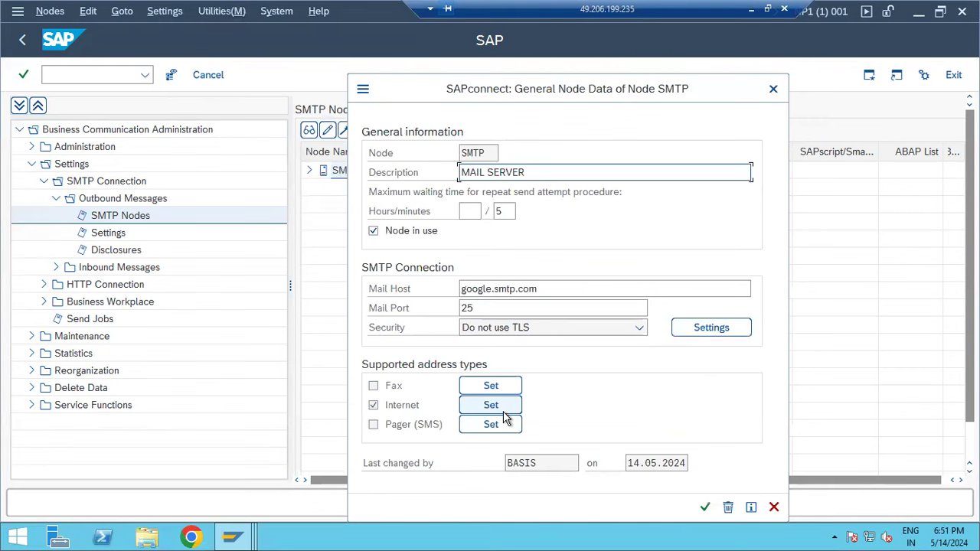
click(503, 409)
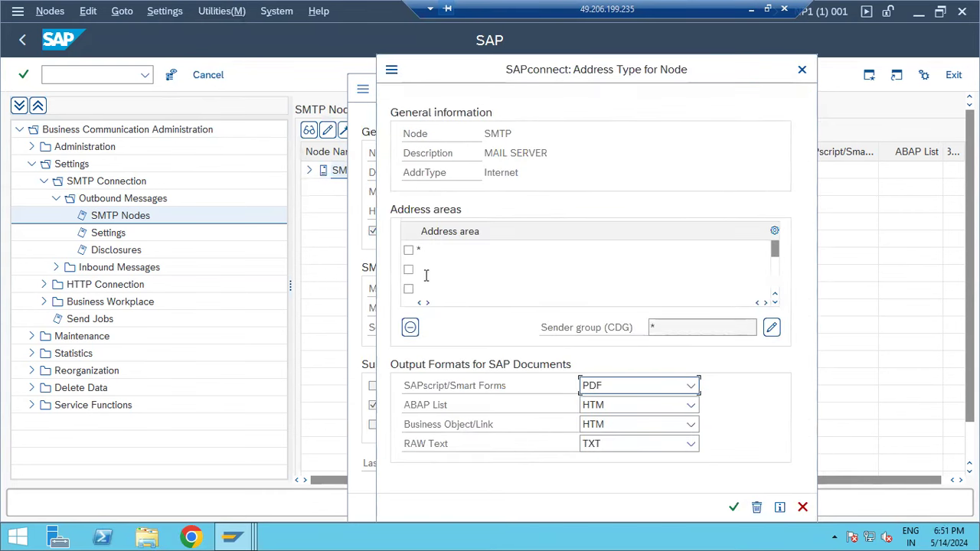
click(434, 246)
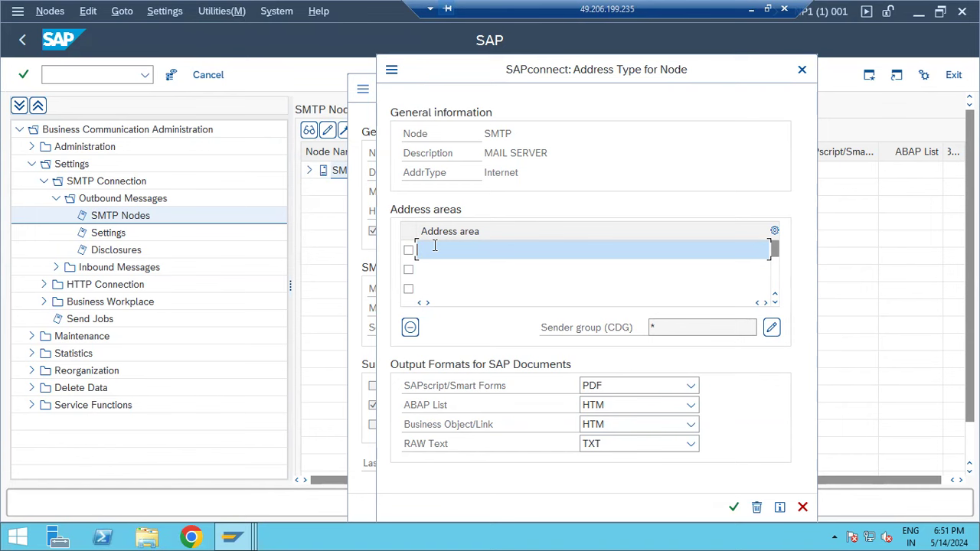
click(734, 507)
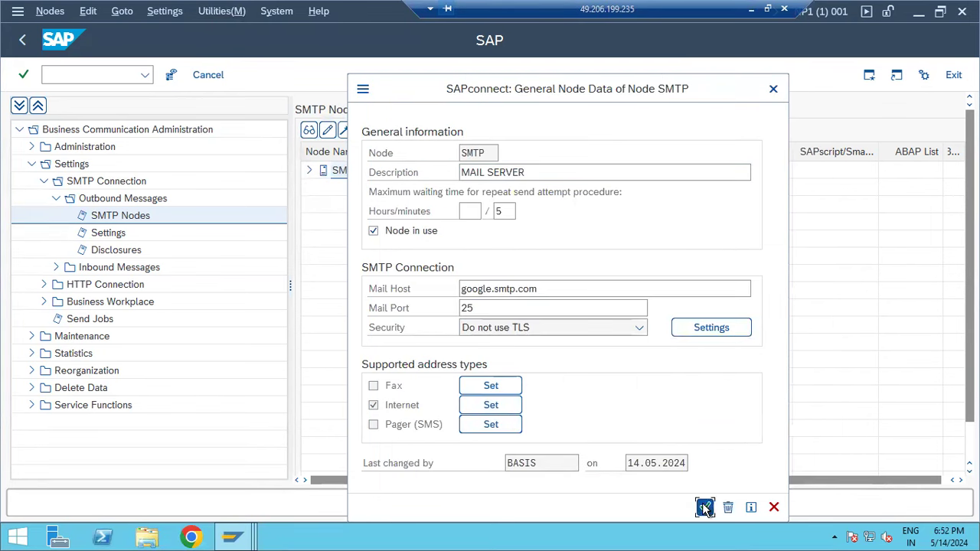
click(704, 507)
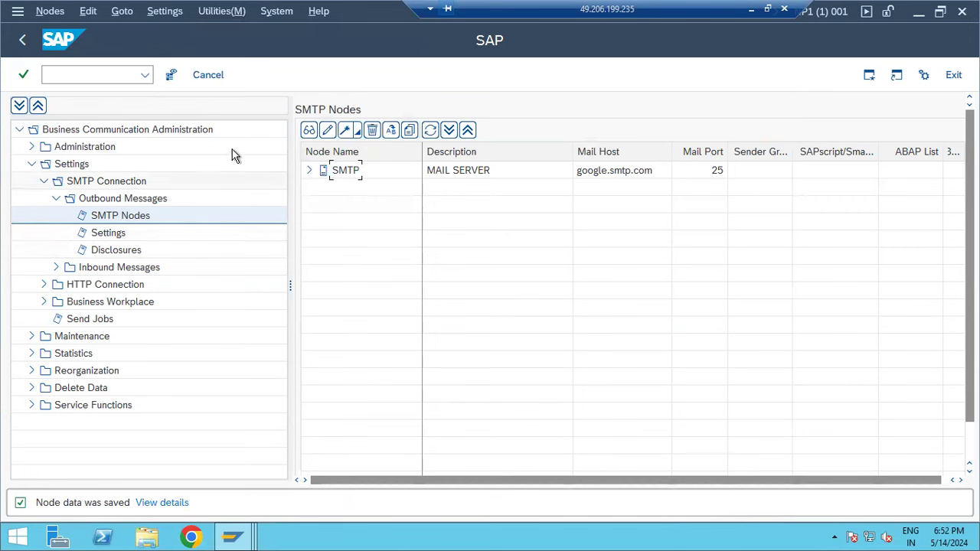
- Refresh the SMTP Nodes list, select Inbound Messages, then minimize the remote SAP window
click(431, 133)
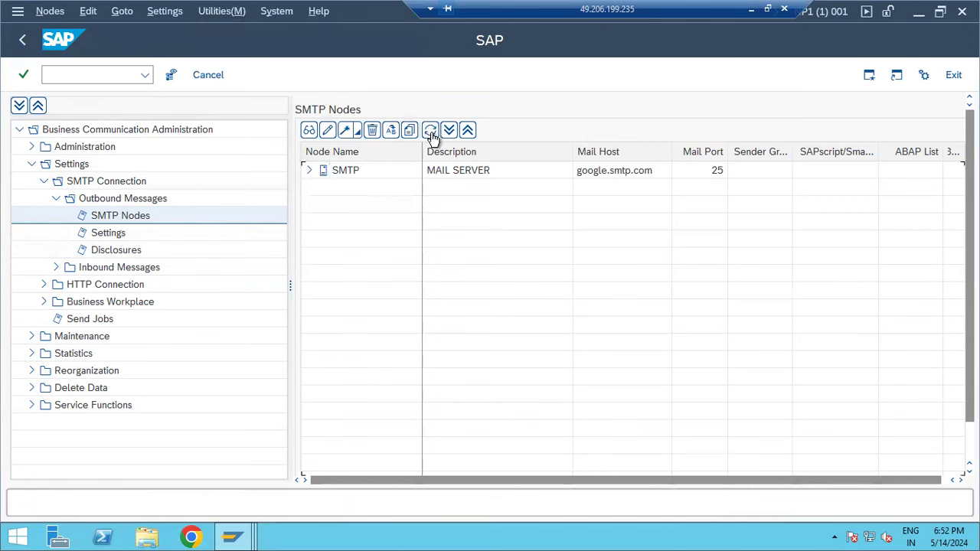
click(433, 138)
click(115, 271)
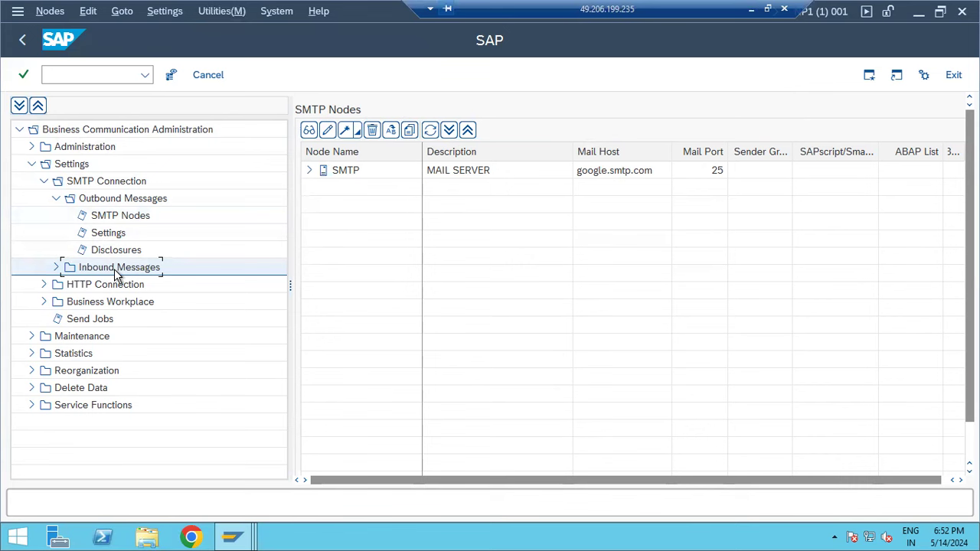
click(110, 76)
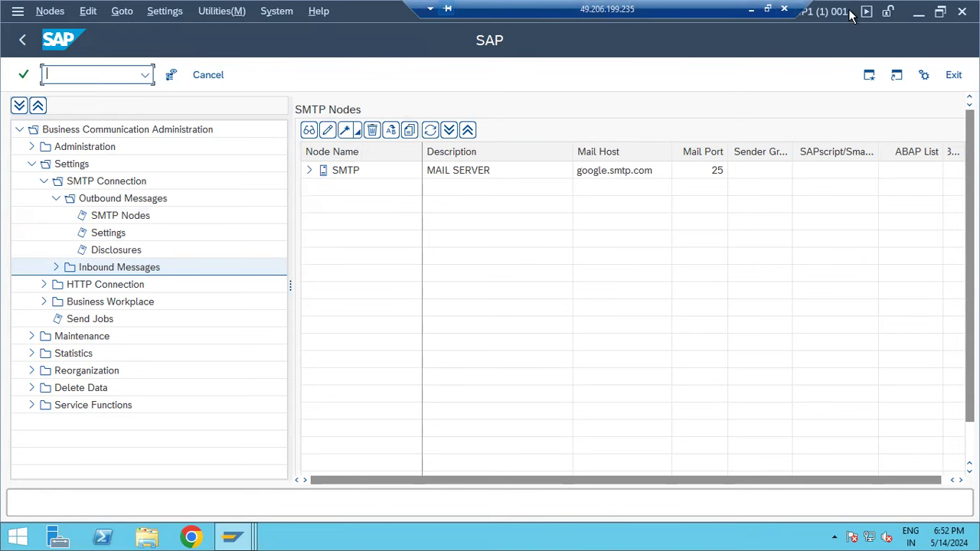
click(751, 9)
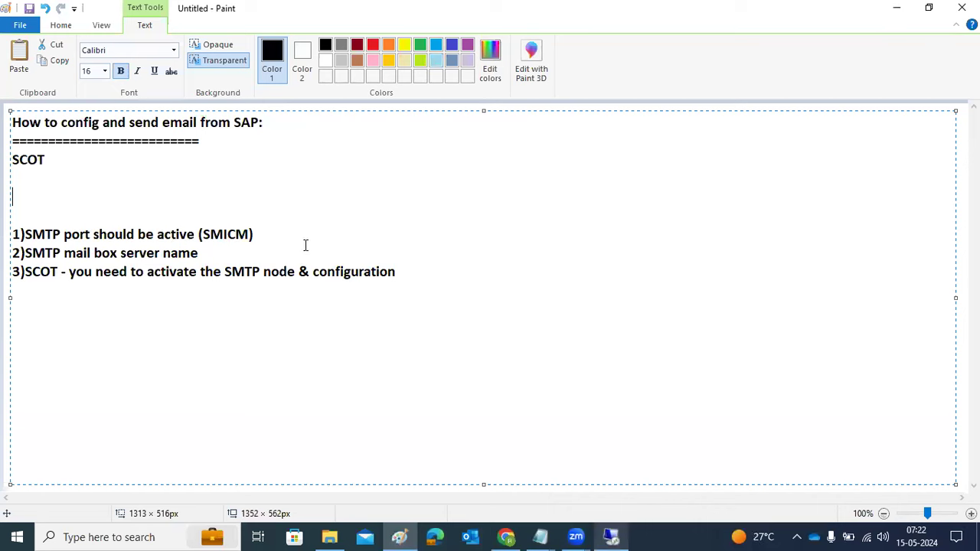
- Write the note 'SAPCONNECT - service should be active SICF' under SCOT in Paint
text(SAPCONNECT - s)
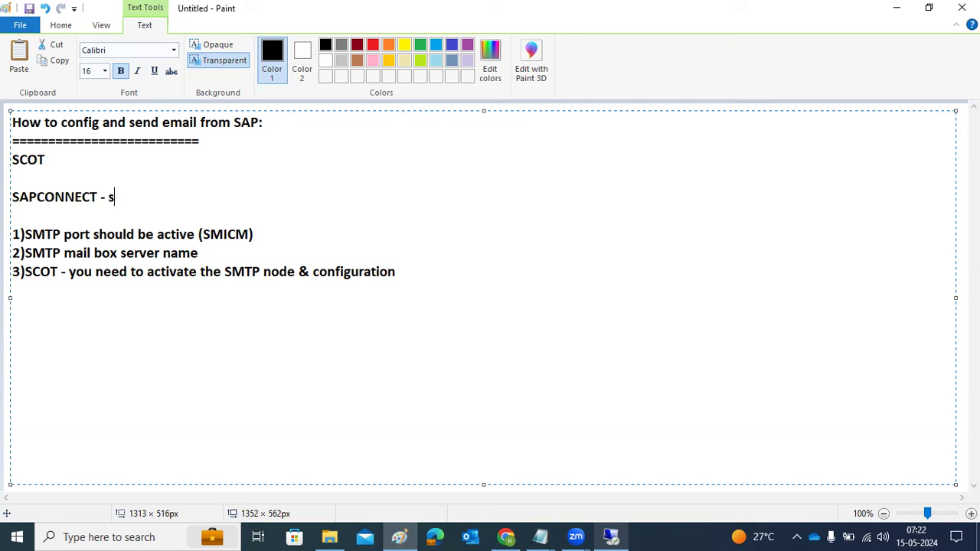
text(ervice should be active)
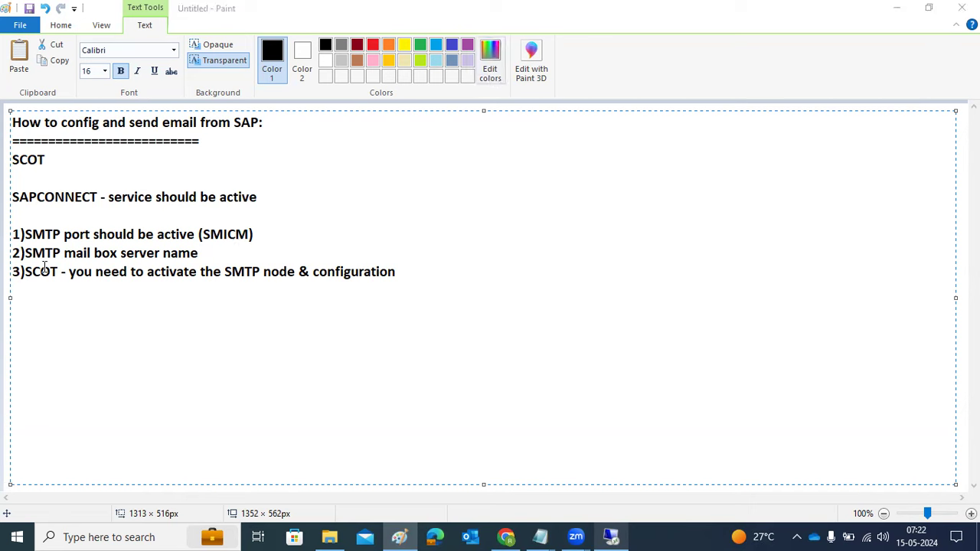
click(141, 199)
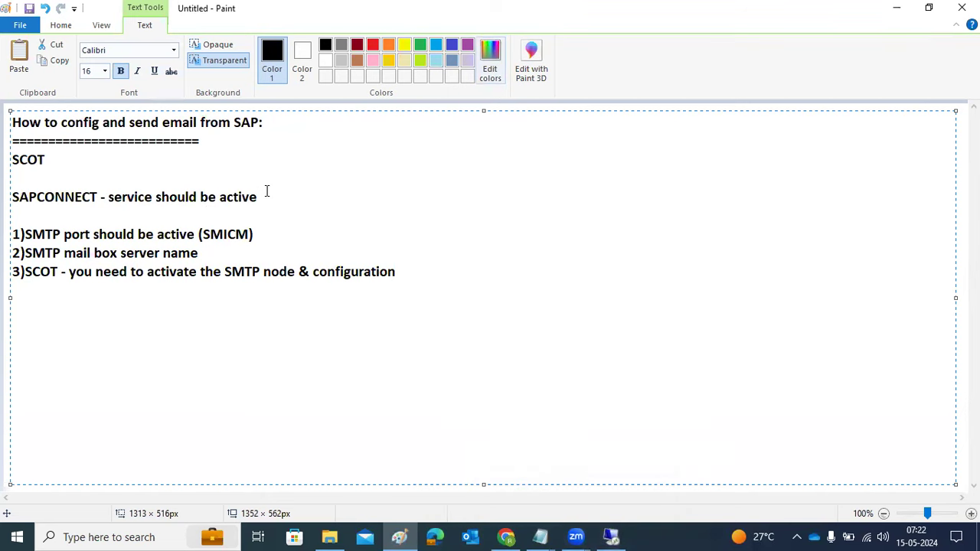
text(SICF)
- Run transaction SICF and list the ICF virtual hosts and services
click(615, 536)
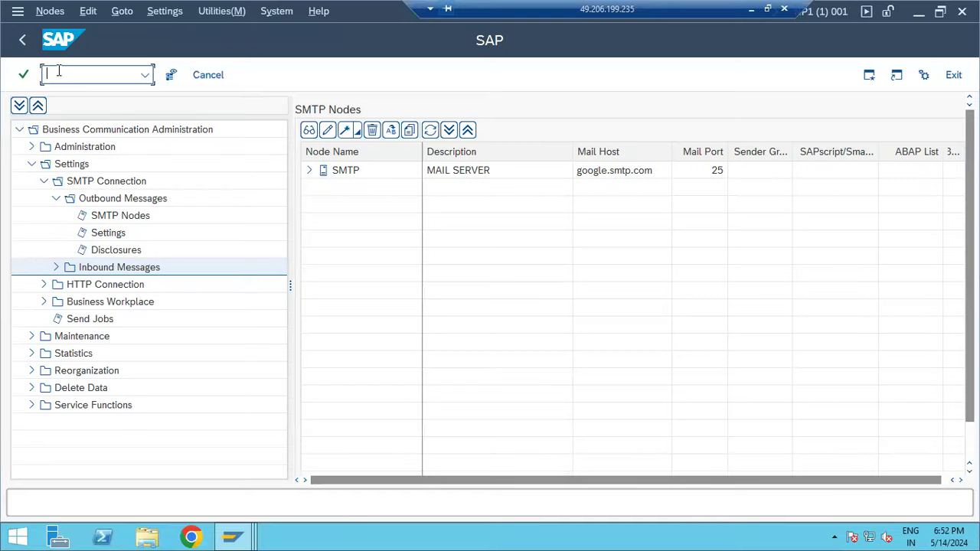
text(sicf)
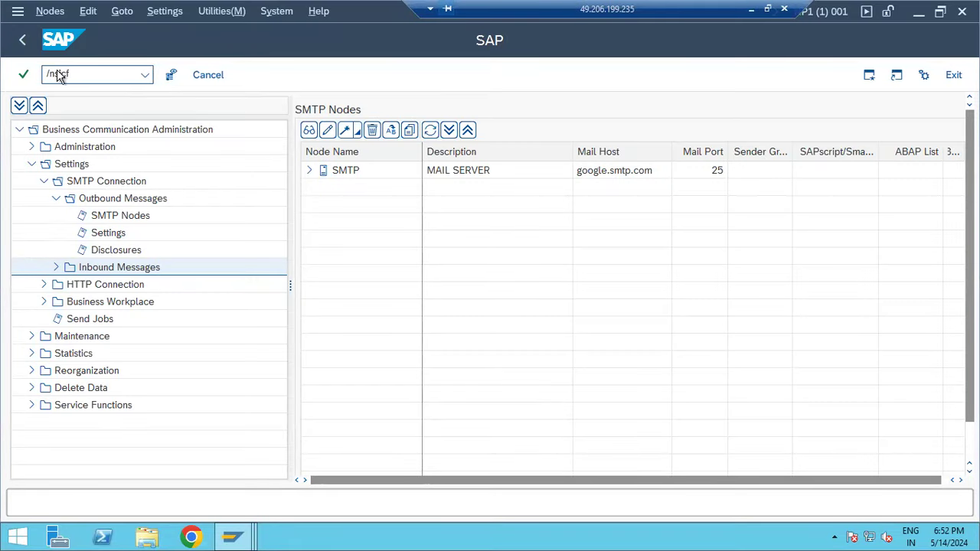
key(Return)
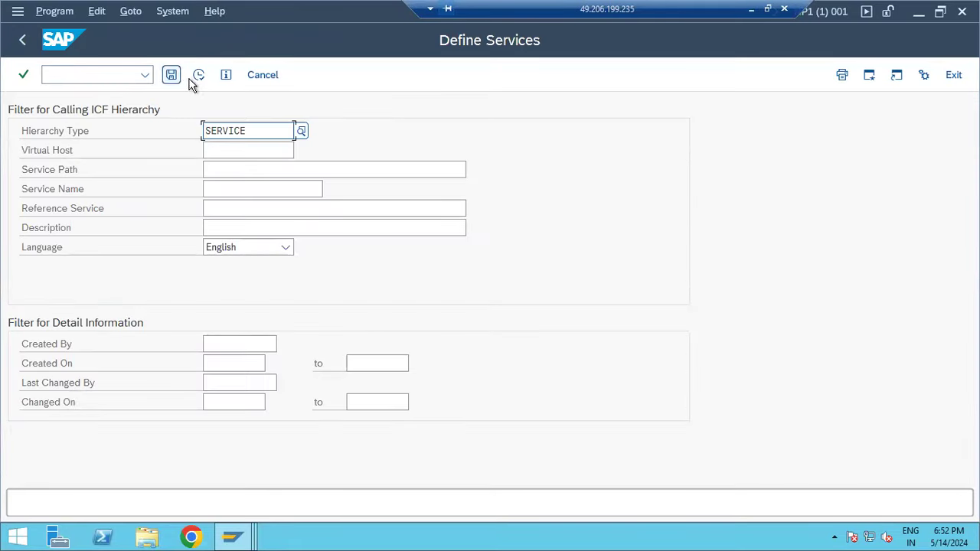
click(199, 75)
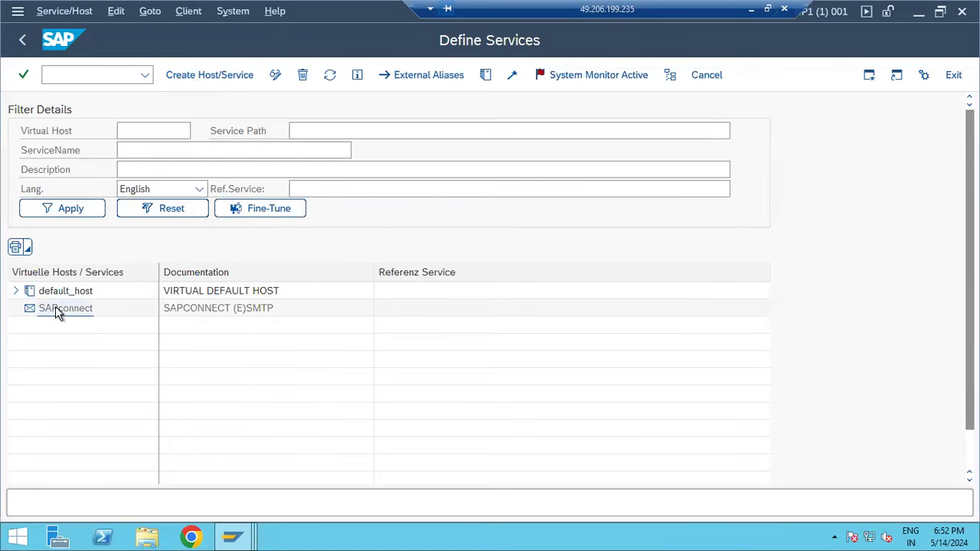
- Activate the SAPconnect SMTP host, which fails with GETWA_NOT_ASSIGNED, and return to Easy Access
right_click(55, 310)
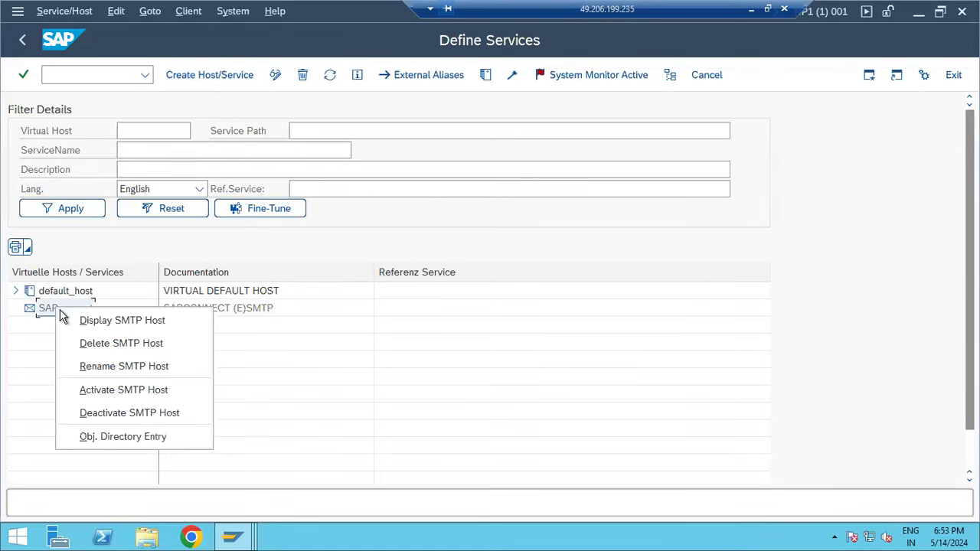
click(115, 389)
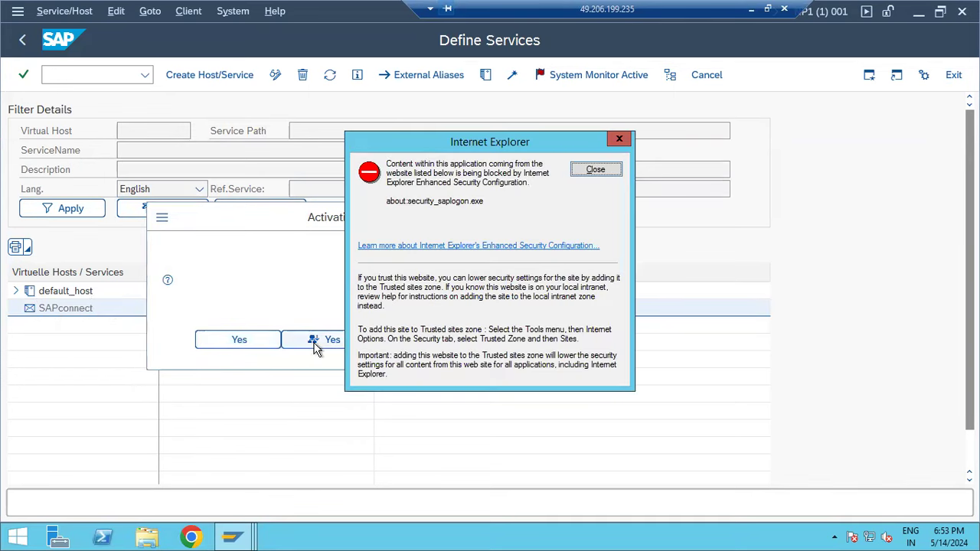
click(596, 170)
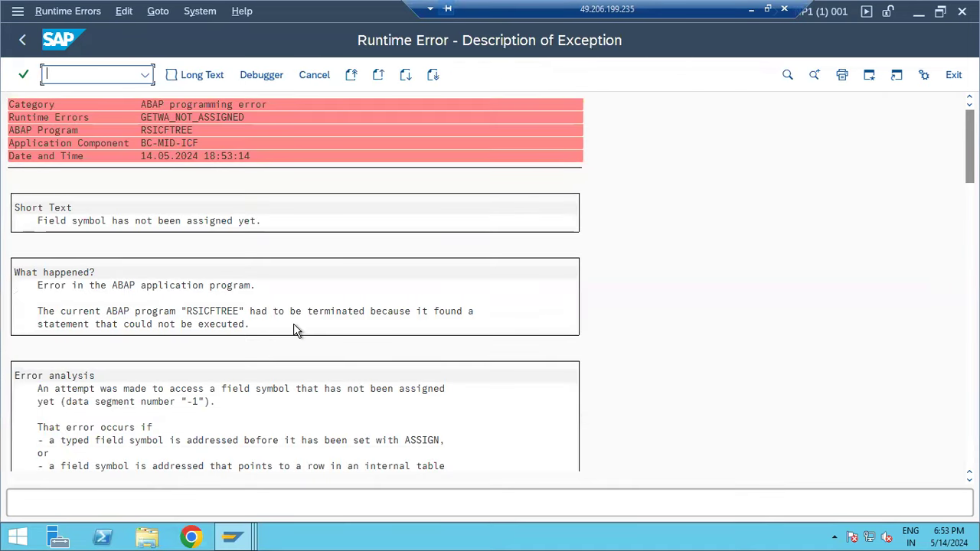
click(21, 40)
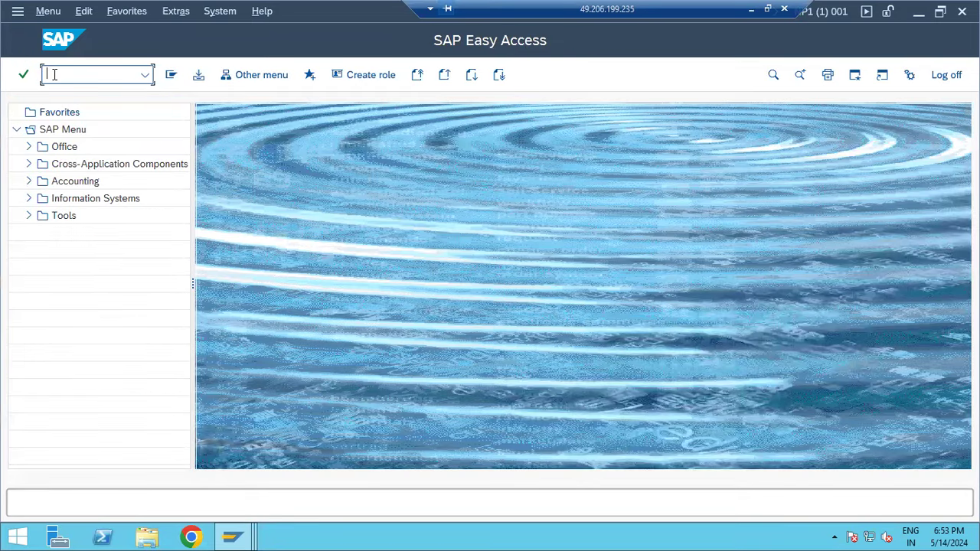
text(sicf)
key(Return)
click(199, 75)
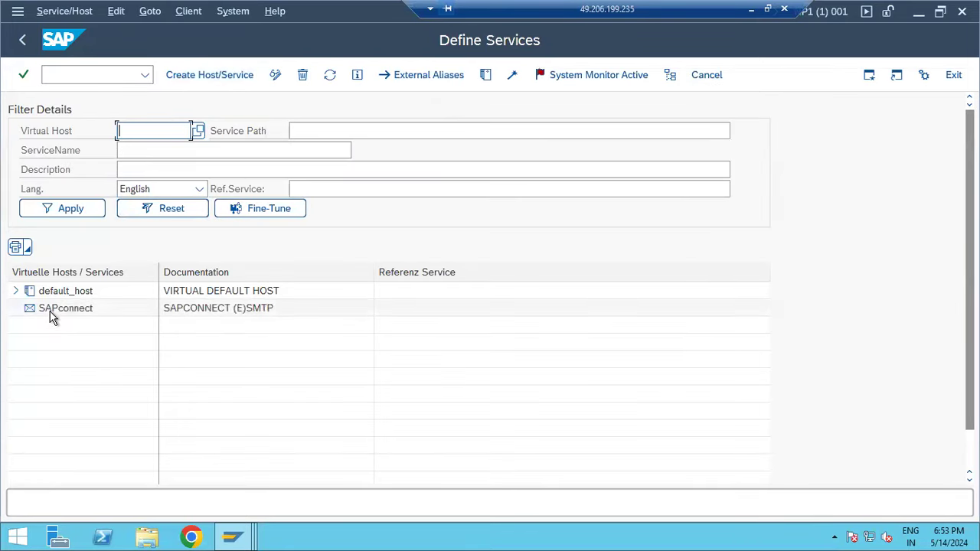
right_click(52, 318)
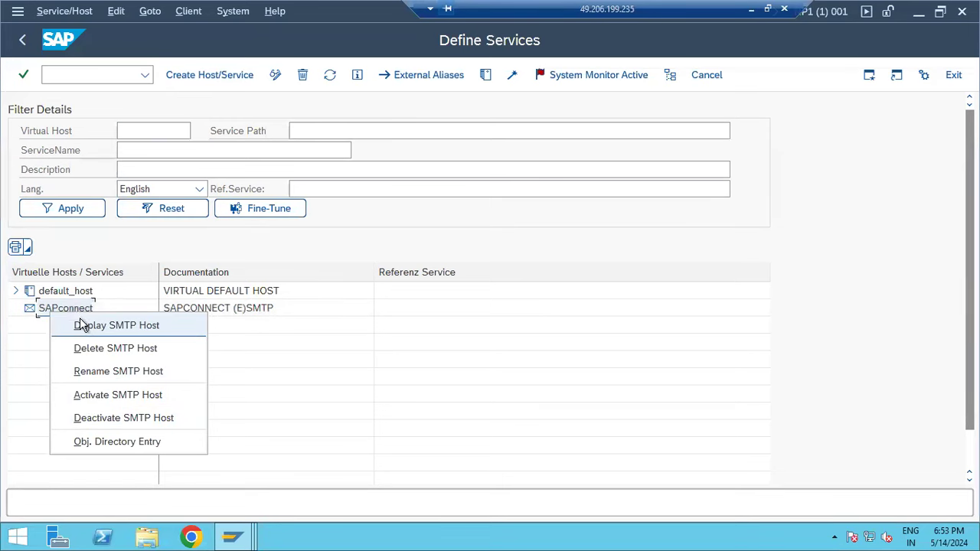
click(23, 40)
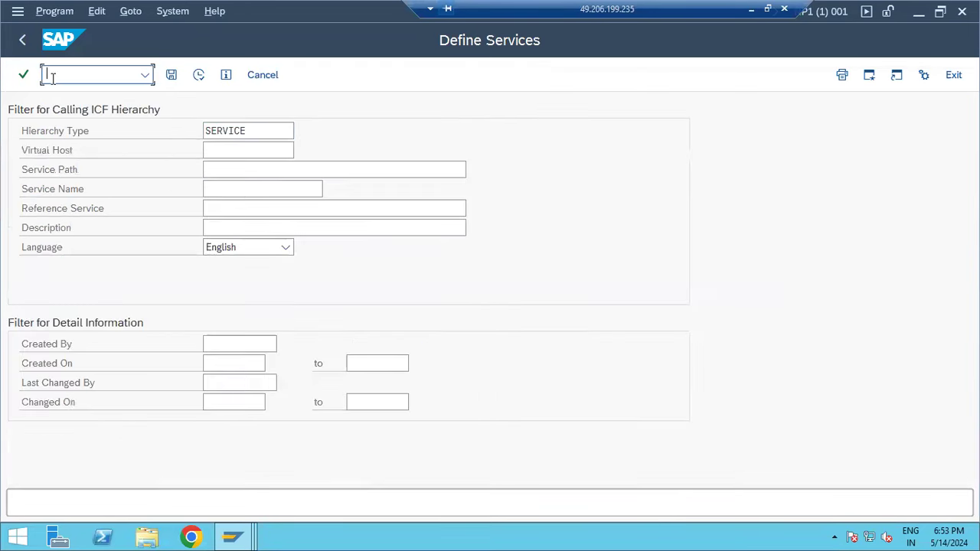
text(/nsmicm)
key(Return)
click(222, 75)
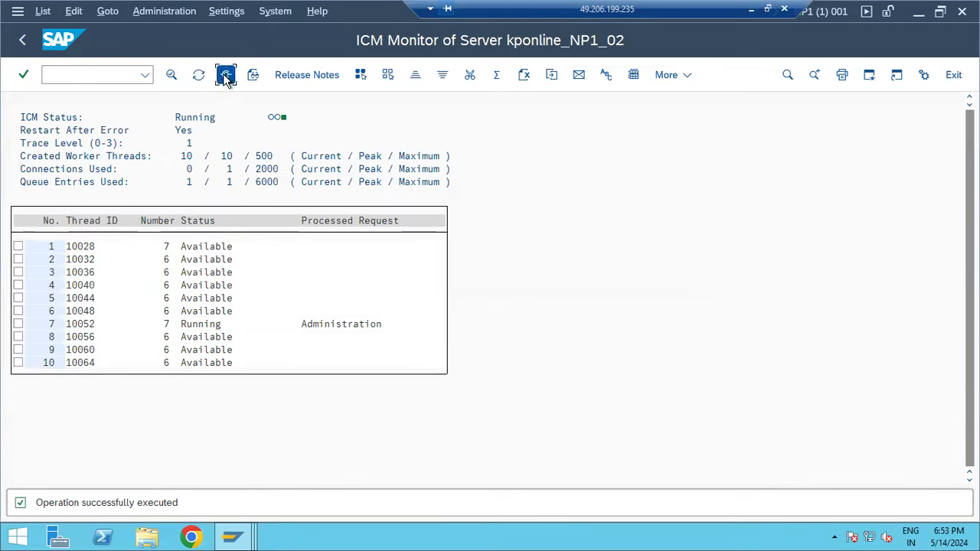
click(77, 182)
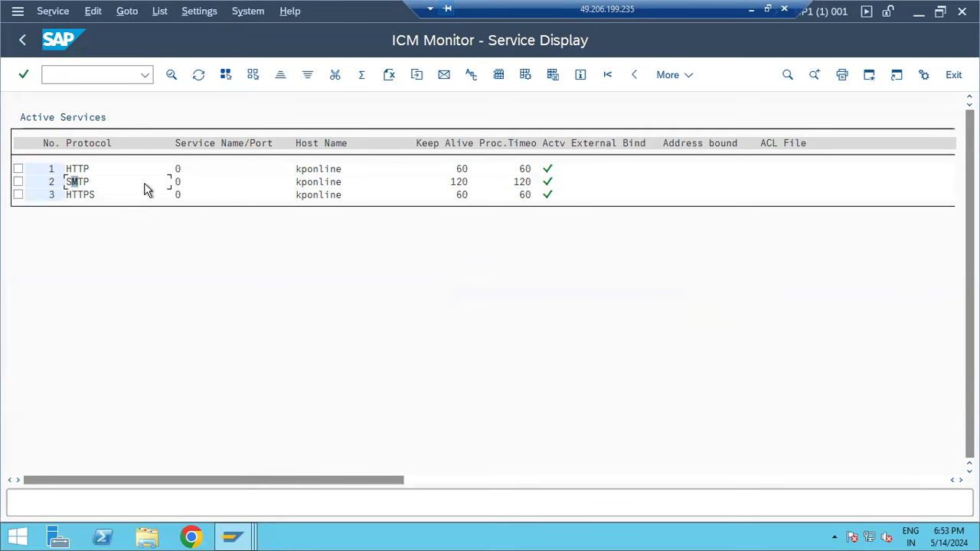
click(21, 42)
click(21, 42)
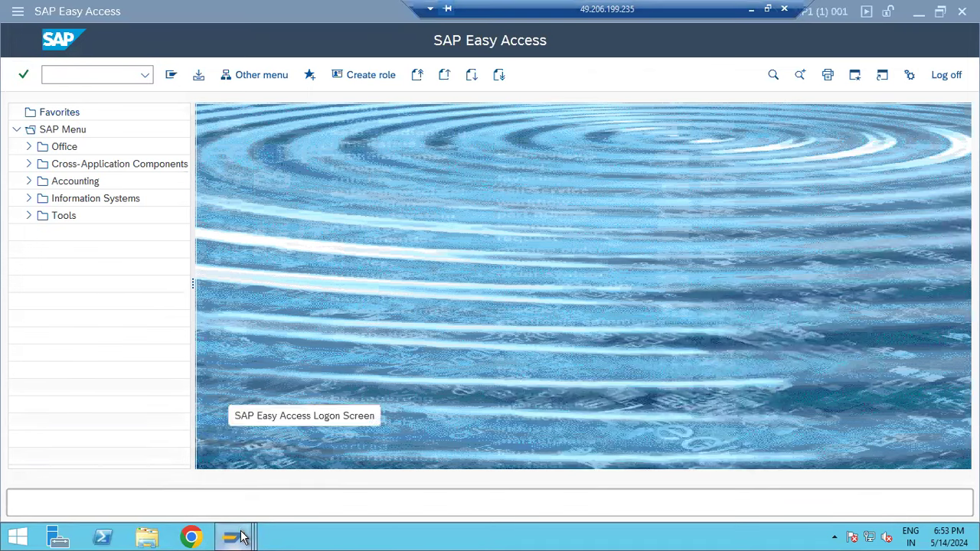
- Switch to the client 800 session, run SBWP, and dismiss the Internet Explorer warning
mouse_move(237, 529)
click(234, 490)
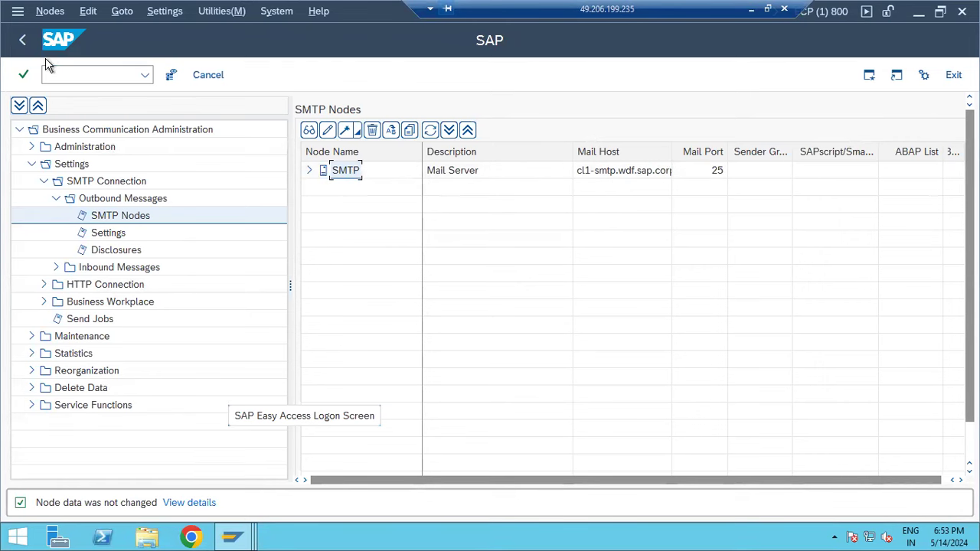
click(22, 42)
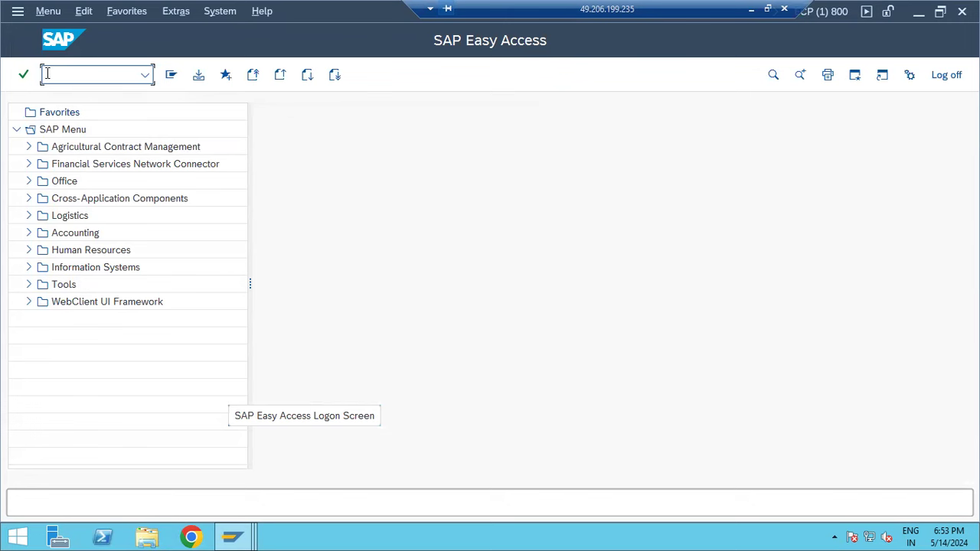
text(sbwp)
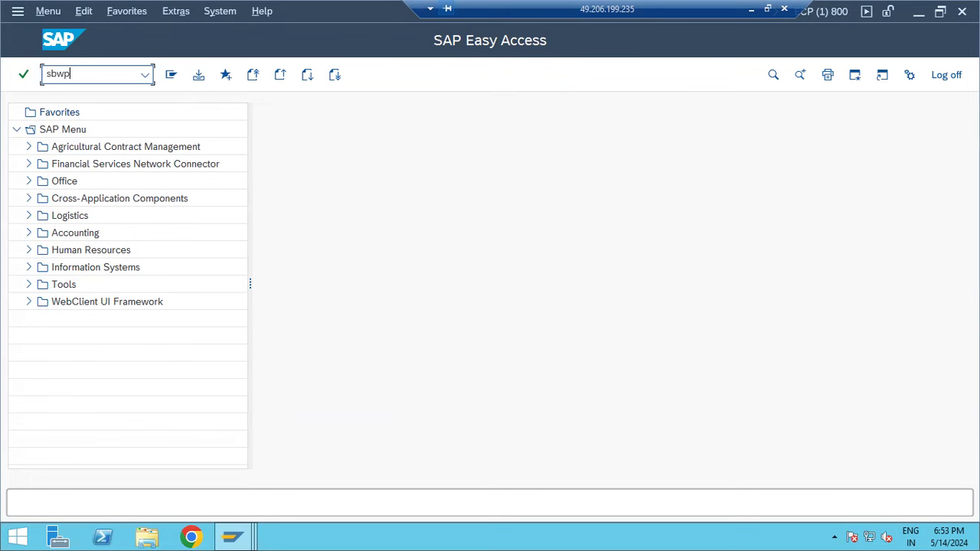
key(Return)
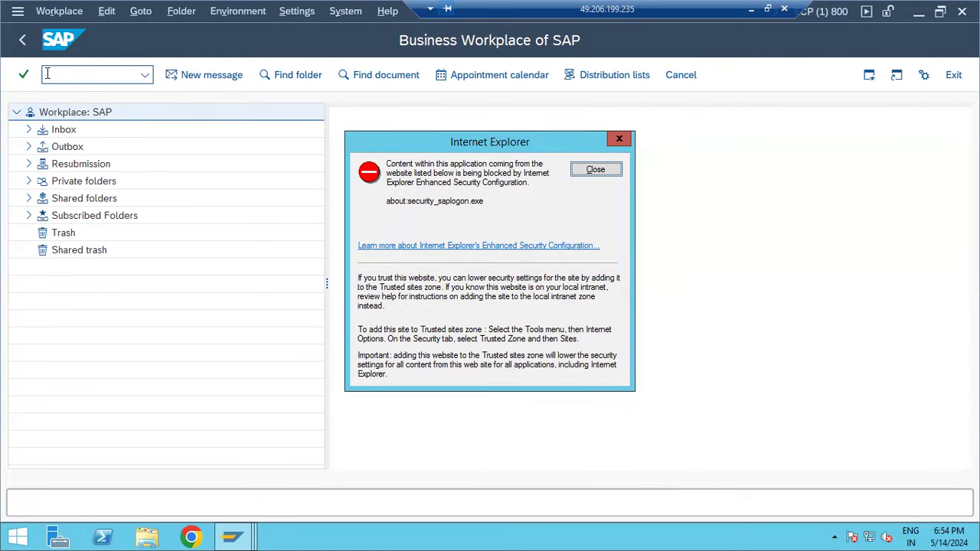
click(606, 173)
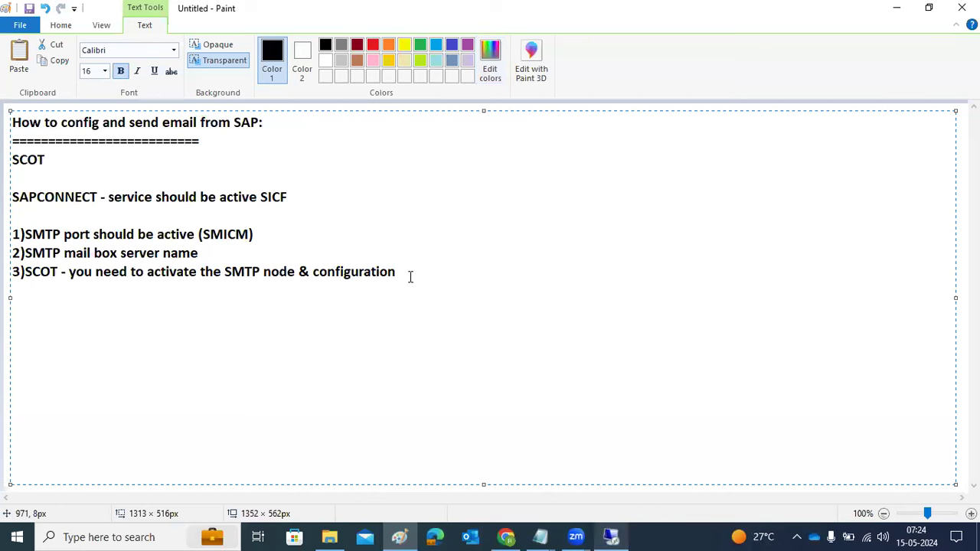
- Add the line 'SICF - services activation ----' below step 3 in the Paint notes, then return to SAP
drag(418, 281, 85, 234)
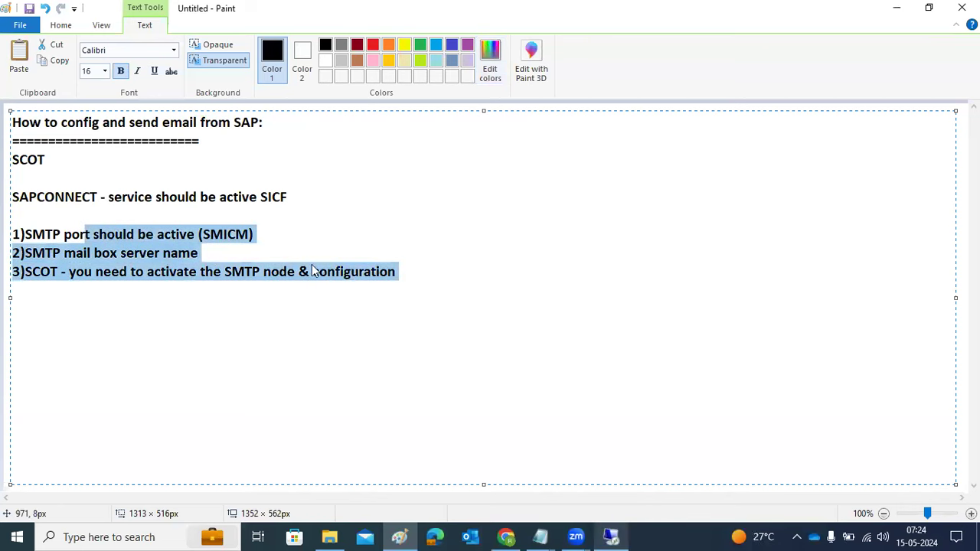
click(437, 266)
key(Return)
text(S)
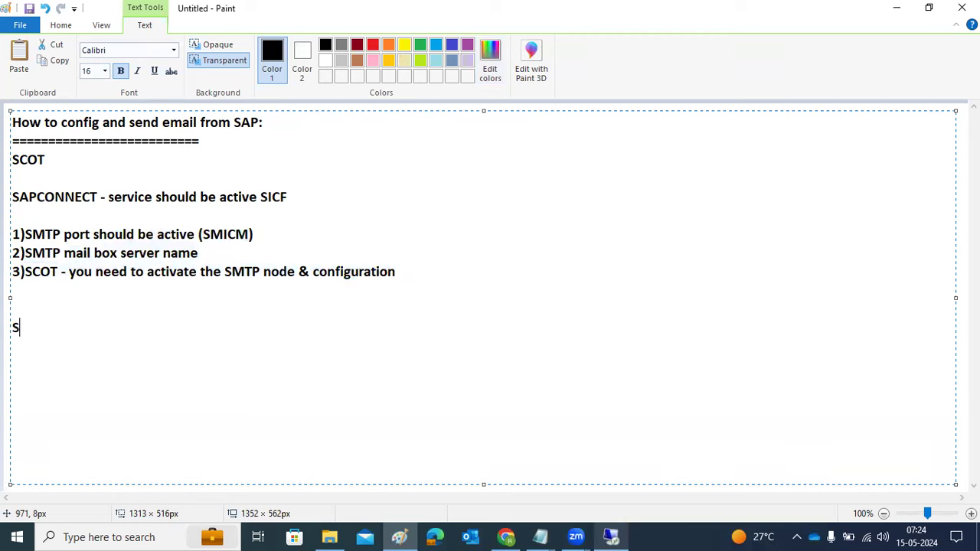
text(ICF - services activation ---)
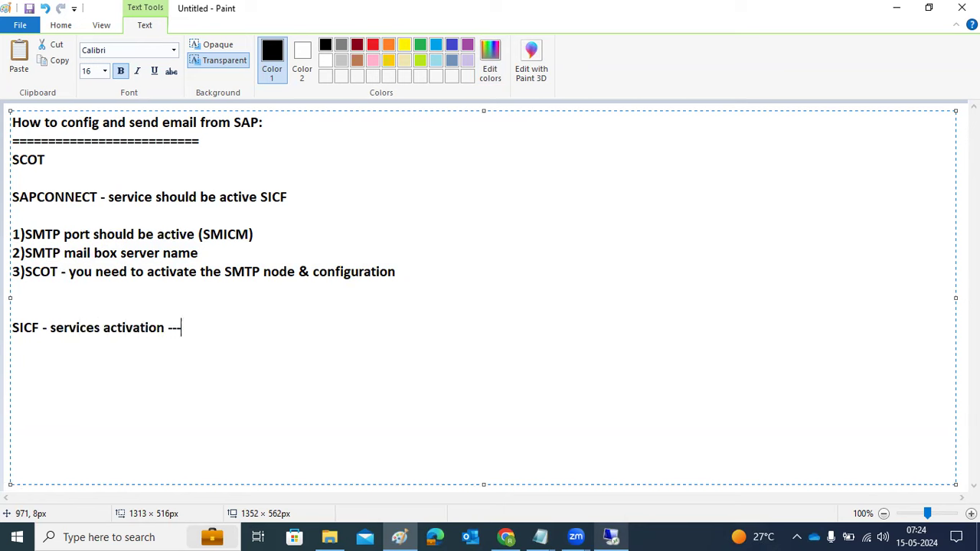
text(-)
click(622, 528)
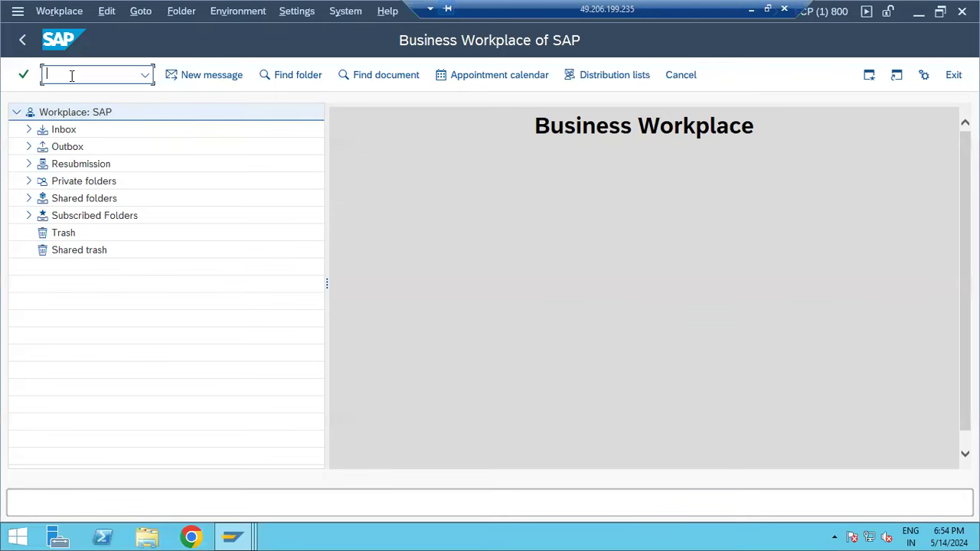
- Open transaction SICF and list the services filtered by service name 'webg'
text(sicf)
key(Return)
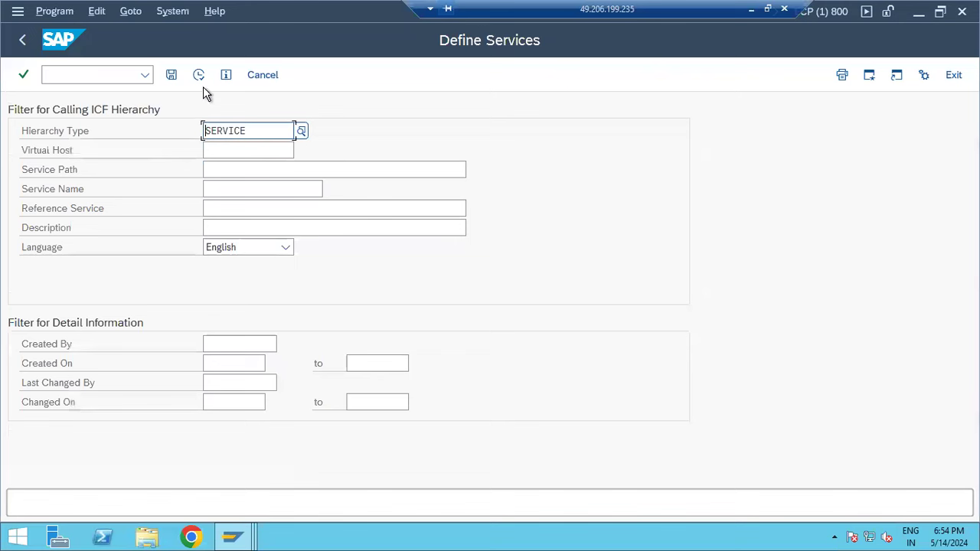
click(231, 190)
text(webgui)
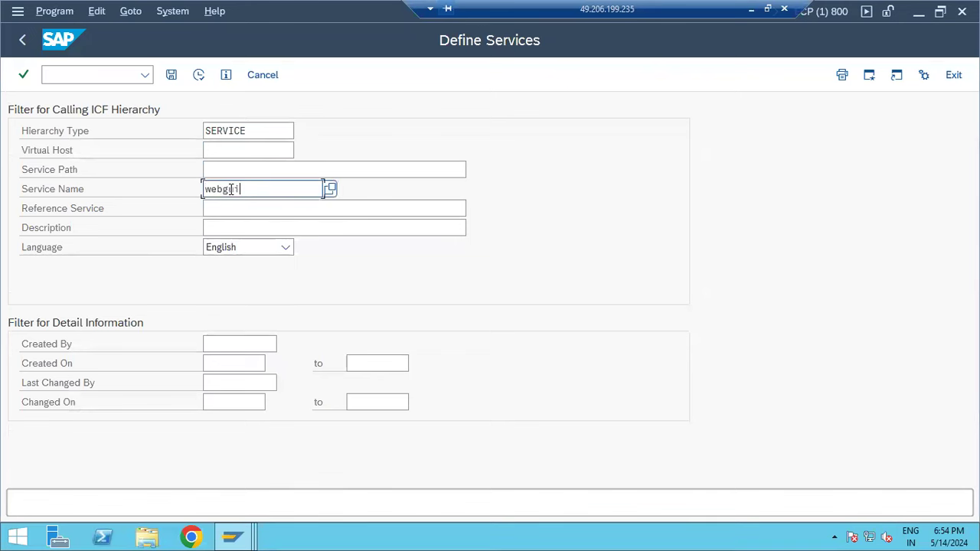
click(199, 74)
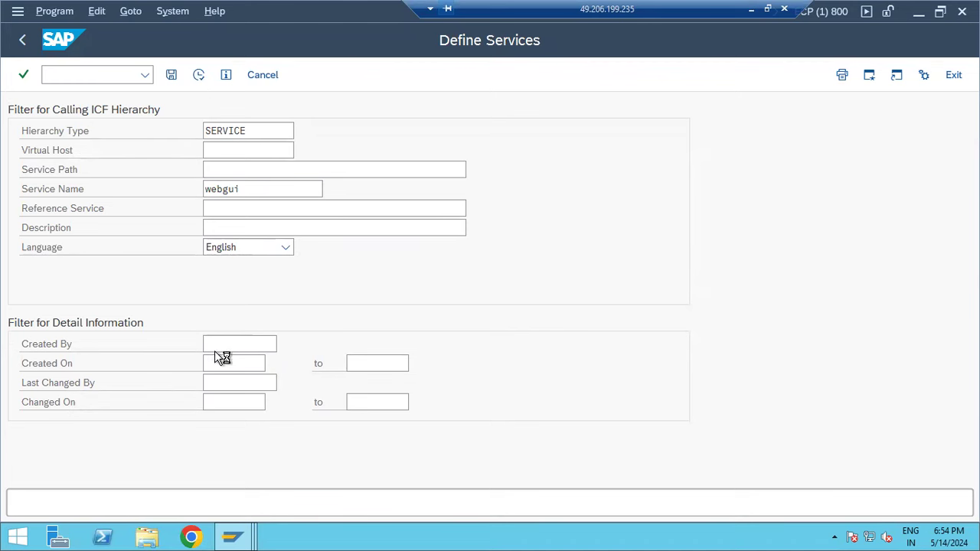
scroll(94, 475, down, 2)
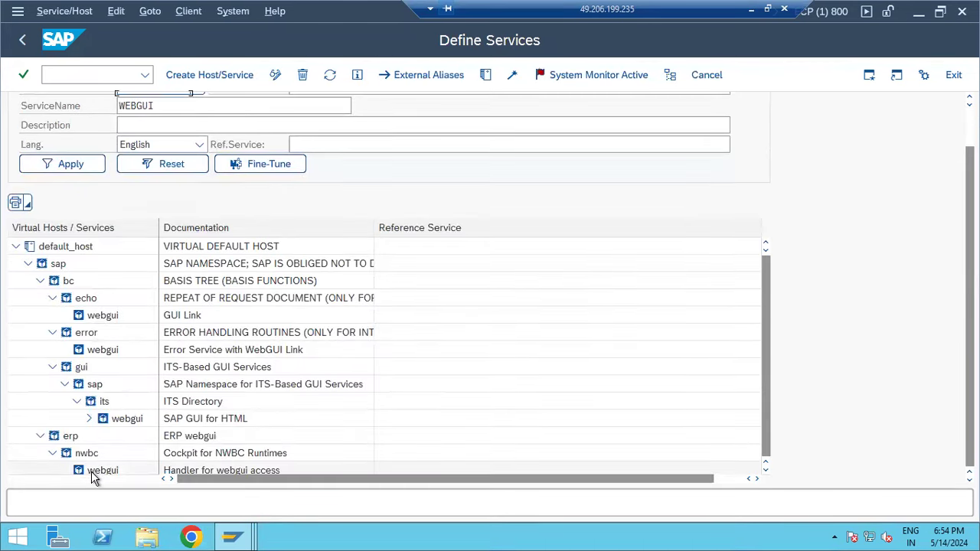
- Look at the webgui service's action menu, then switch windows back to the remote SAP session
right_click(93, 472)
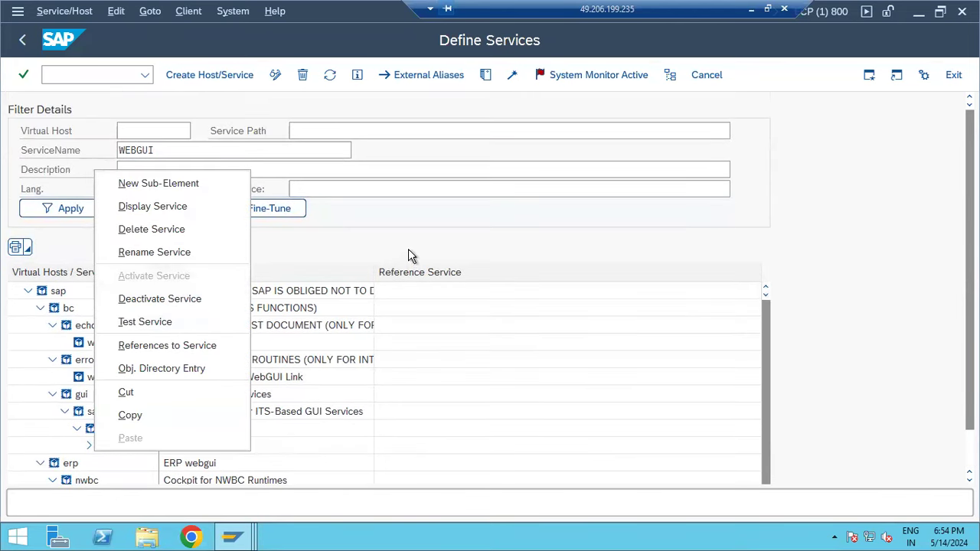
click(552, 230)
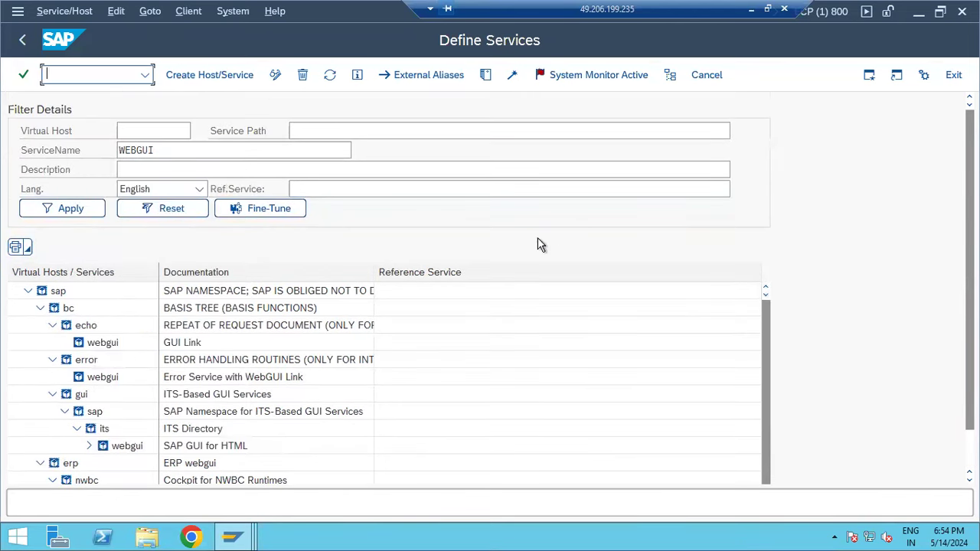
click(751, 9)
click(505, 537)
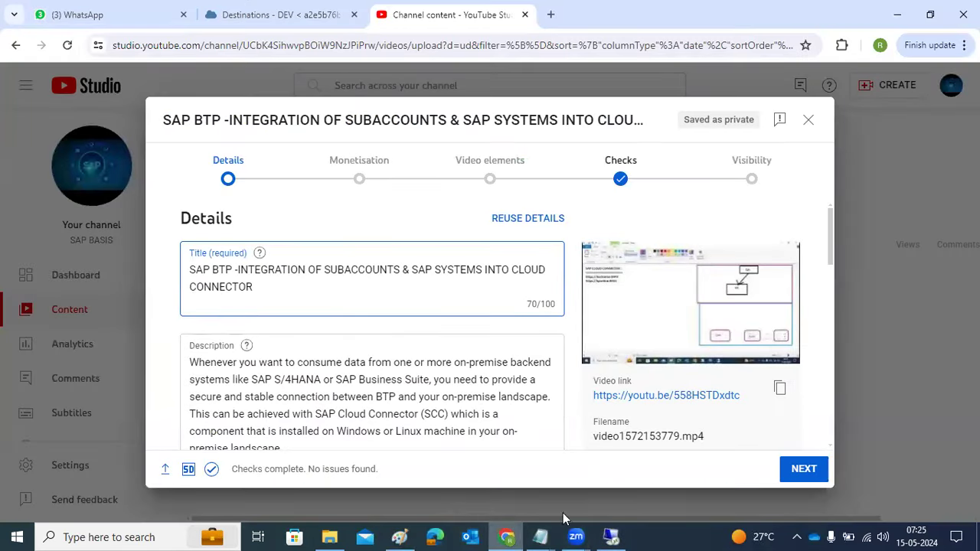
click(612, 537)
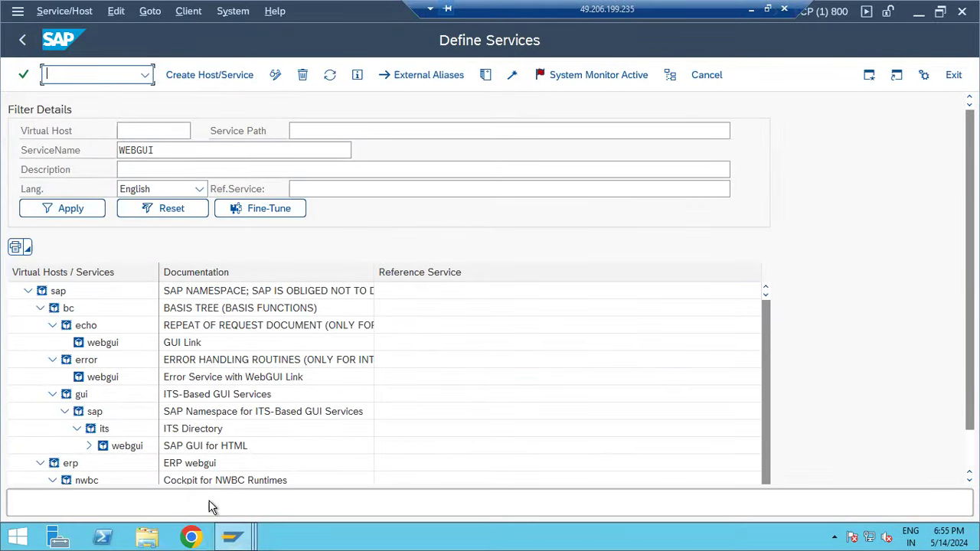
- In Chrome, open the previously visited NWBC server address for client 800
click(191, 537)
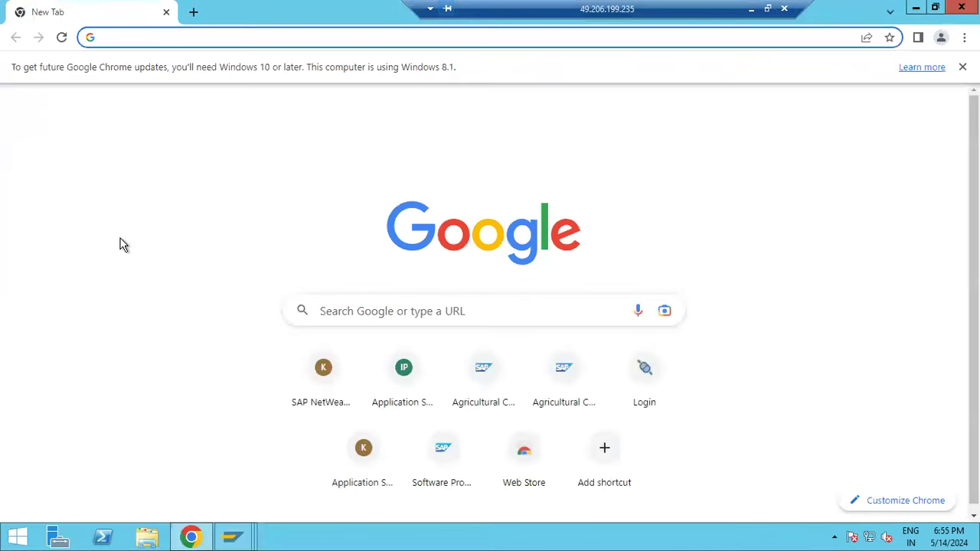
click(102, 37)
text(https://)
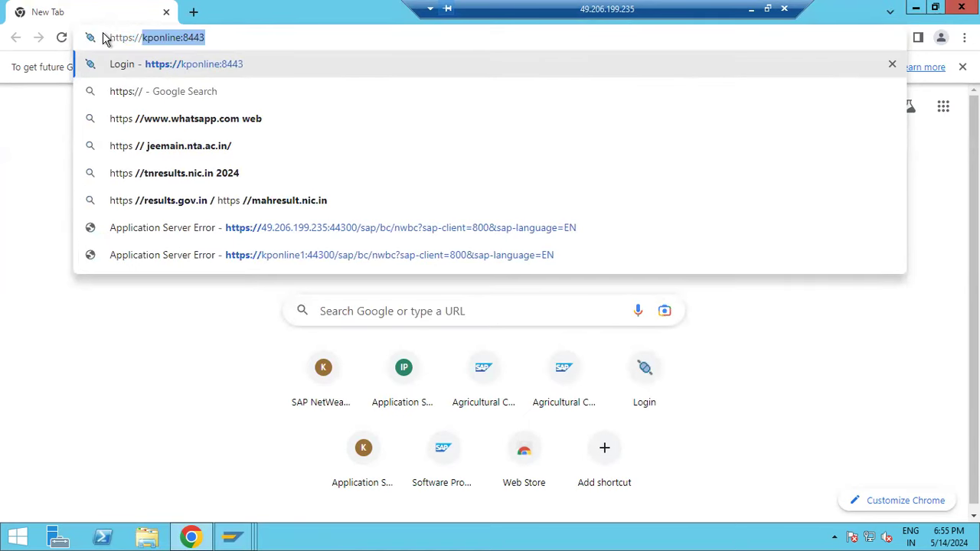
click(264, 227)
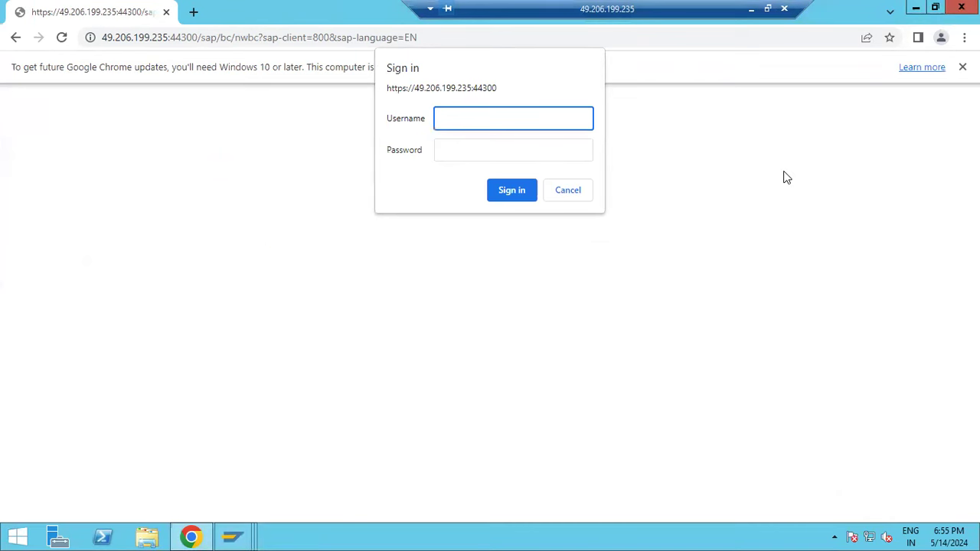
- Select the sap/bc/nwbc path in the address bar and go back to Define Services
click(200, 41)
click(169, 40)
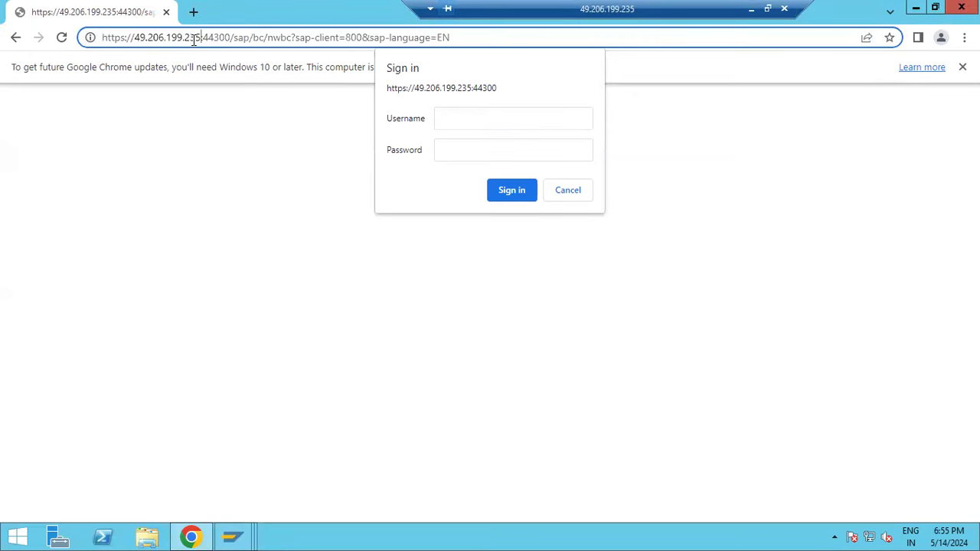
drag(232, 40, 293, 39)
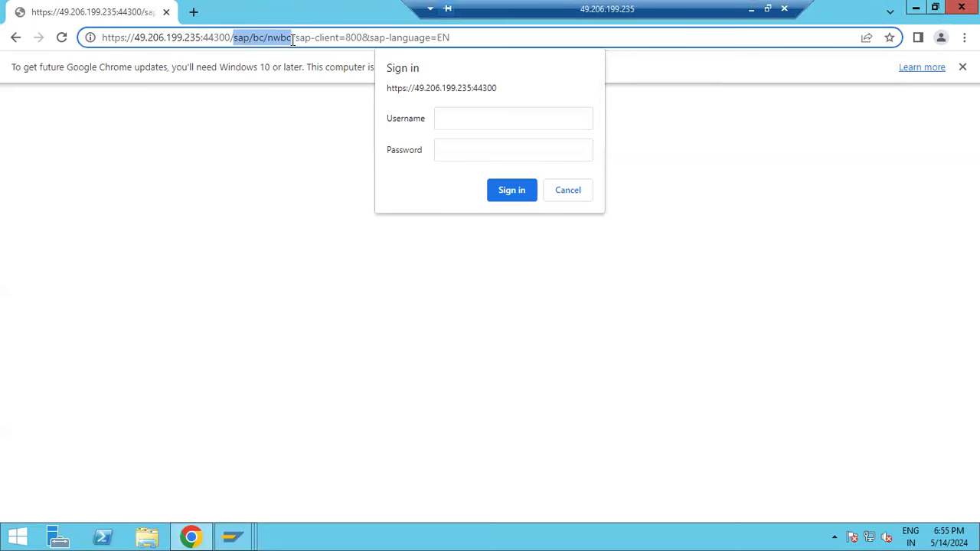
click(246, 534)
click(296, 473)
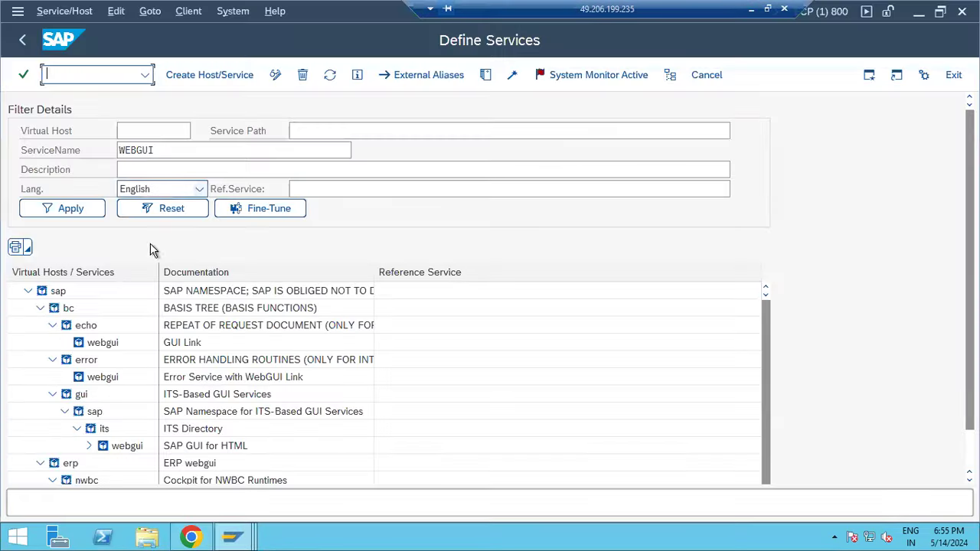
- Paste /sap/bc/nwbc into the Service Path filter and apply it
click(183, 151)
click(298, 132)
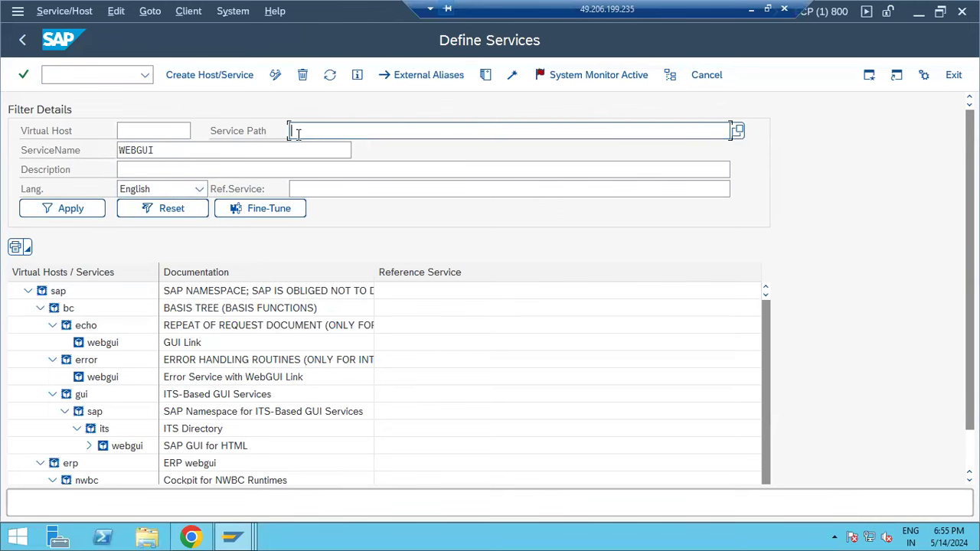
text(/sap/bc/nwbc)
click(87, 212)
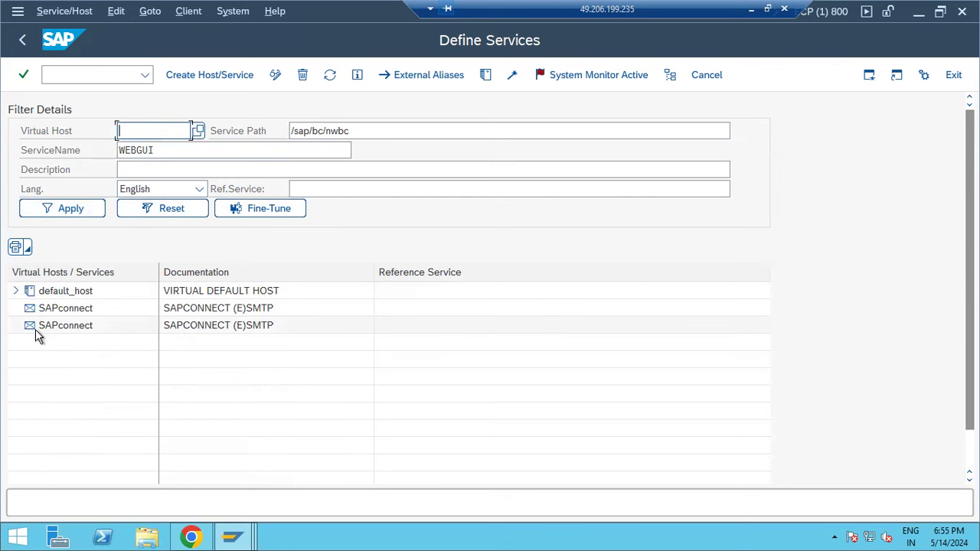
- Clear the WEBGUI service name and reapply the filter so only nwbc is listed
click(206, 149)
double_click(206, 148)
key(BackSpace)
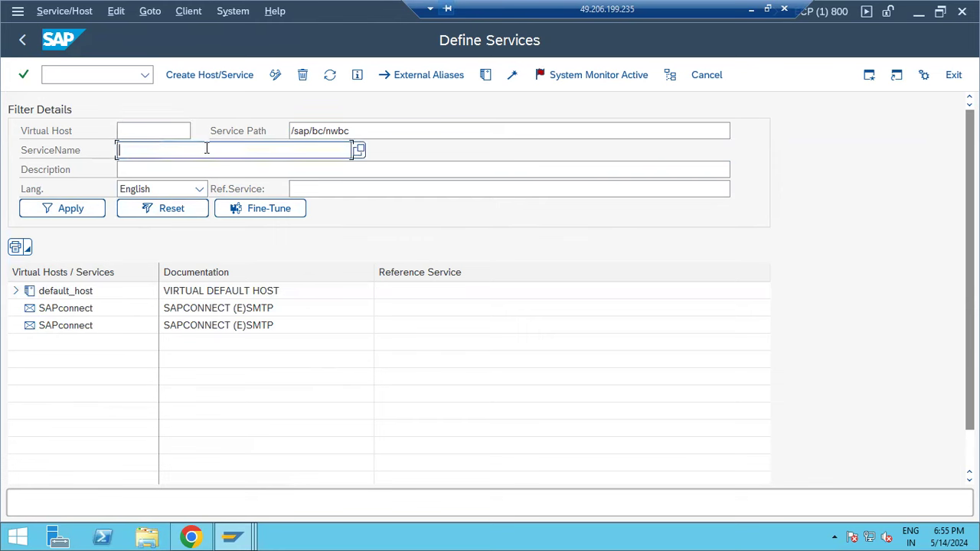
click(83, 215)
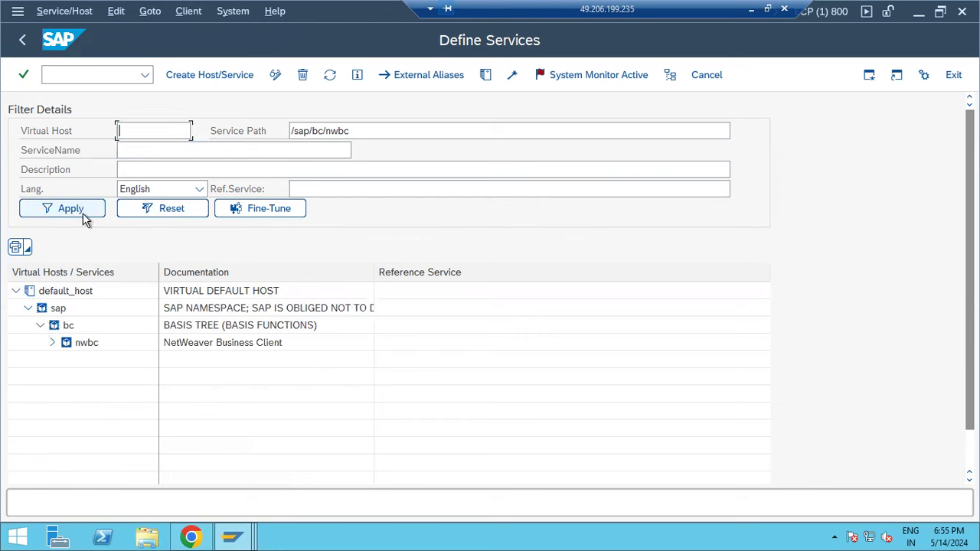
click(189, 532)
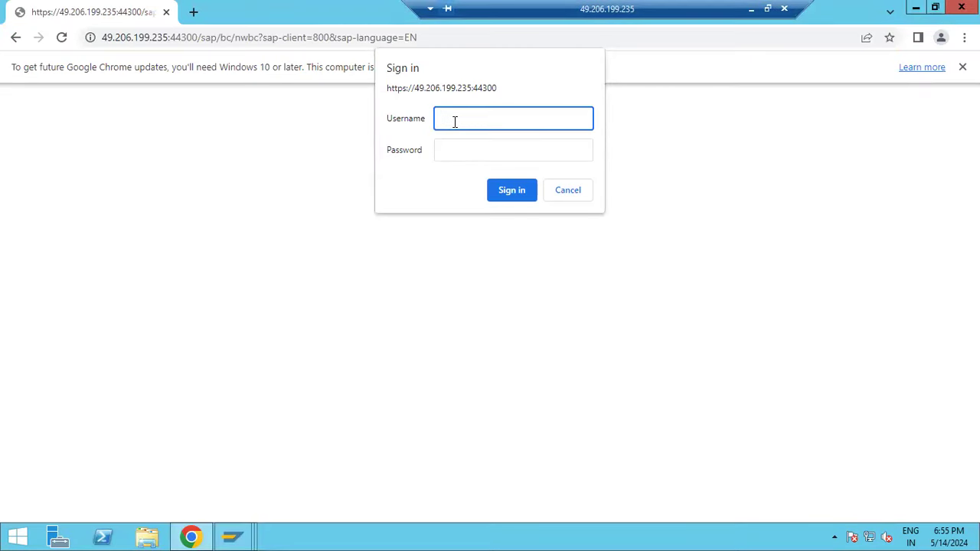
- Submit the NWBC sign-in, retry the address with '.local' after the server IP, then close Chrome
key(Tab)
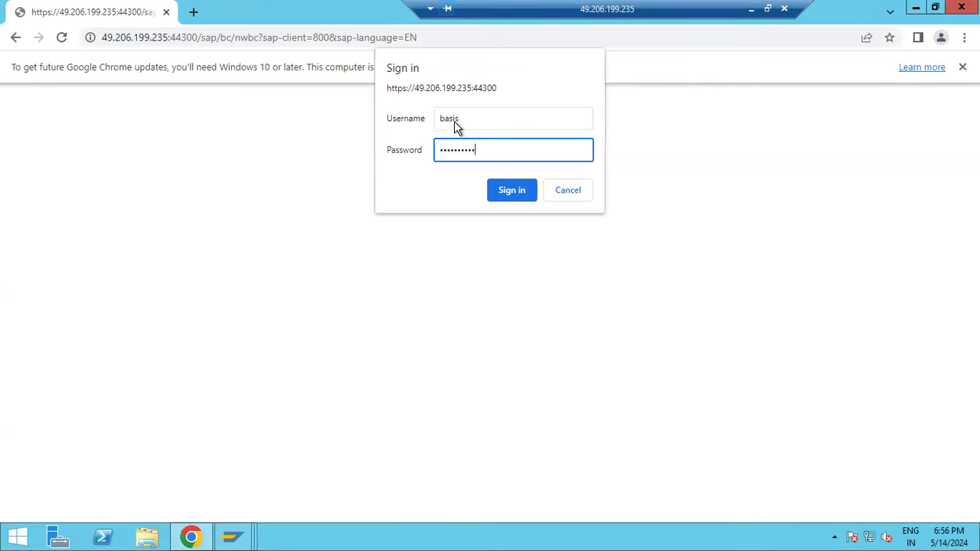
key(Return)
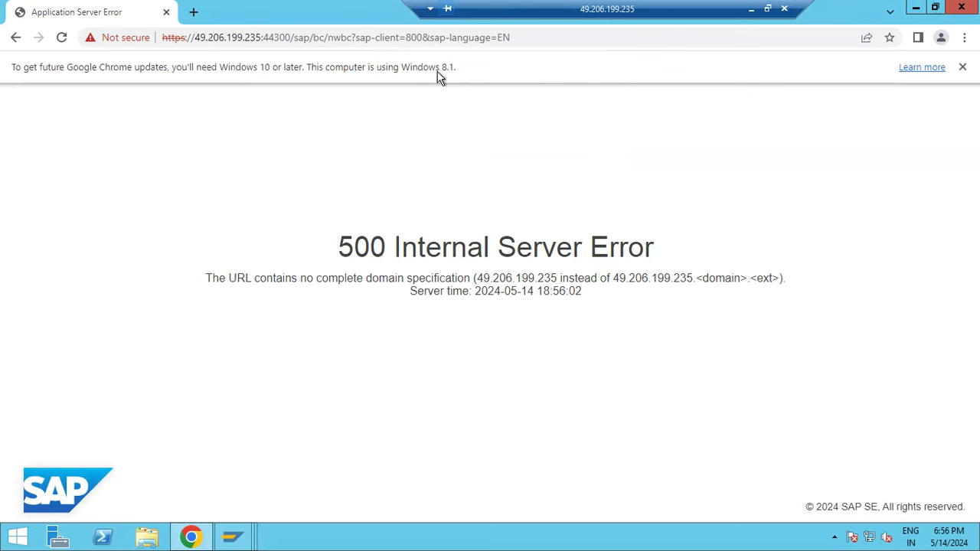
click(259, 39)
click(260, 40)
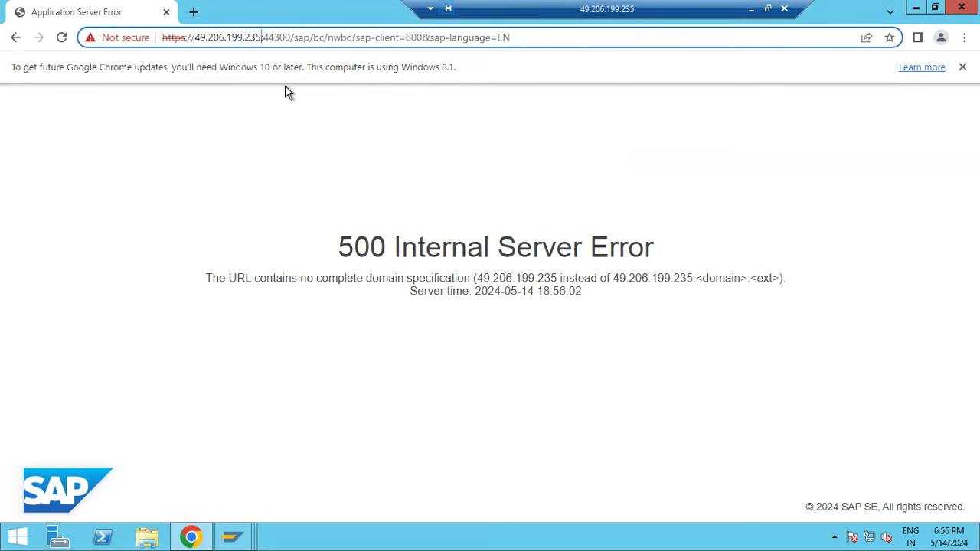
text(.local)
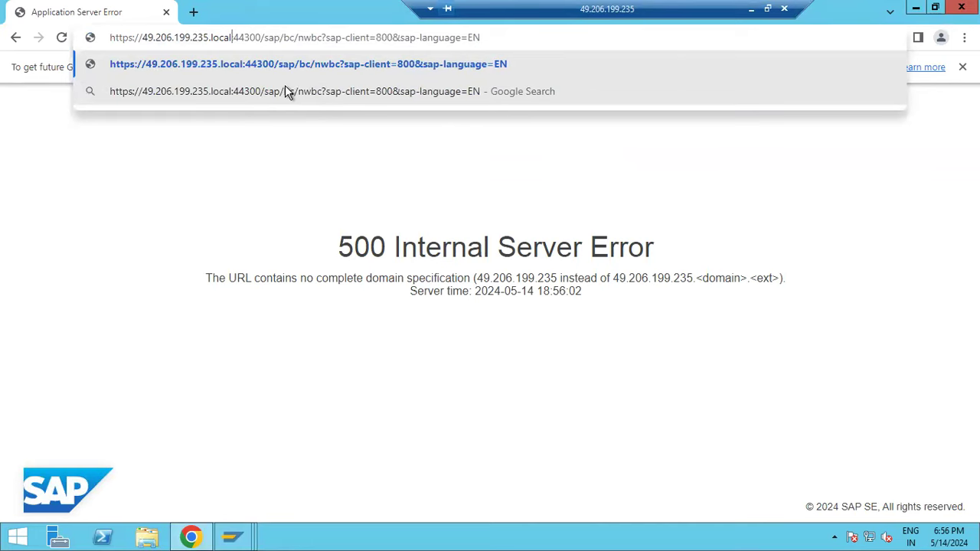
key(Return)
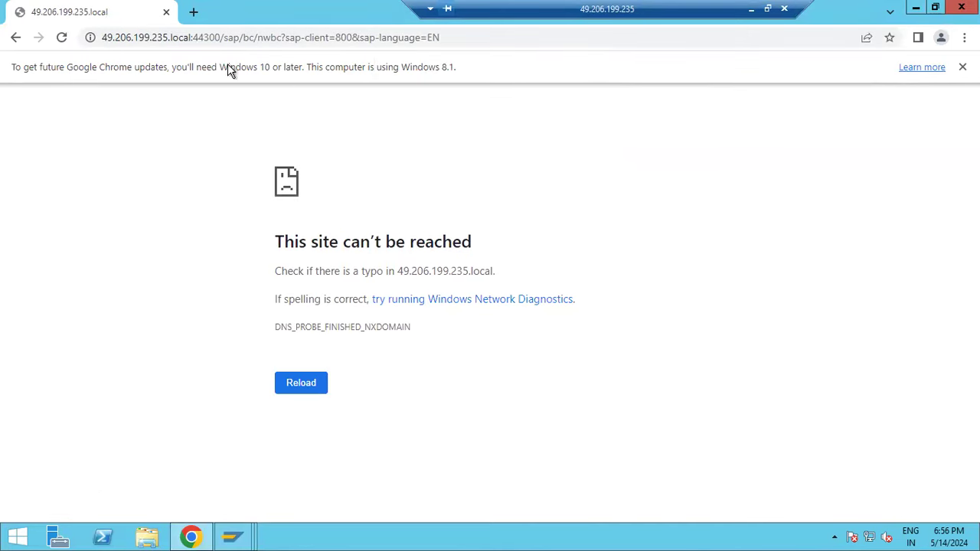
click(168, 16)
right_click(75, 343)
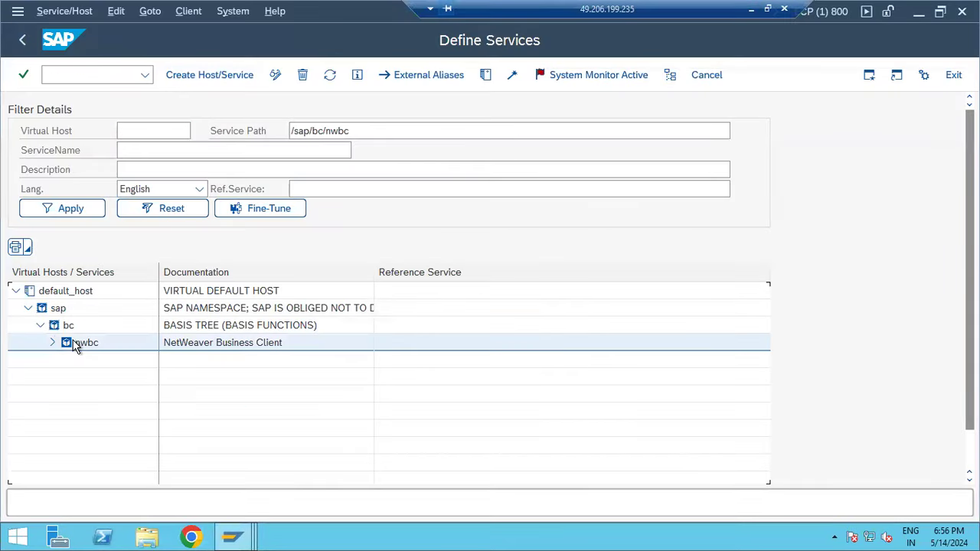
- Run Test Service on the nwbc node and allow SAP GUI to open its address in the browser
click(130, 209)
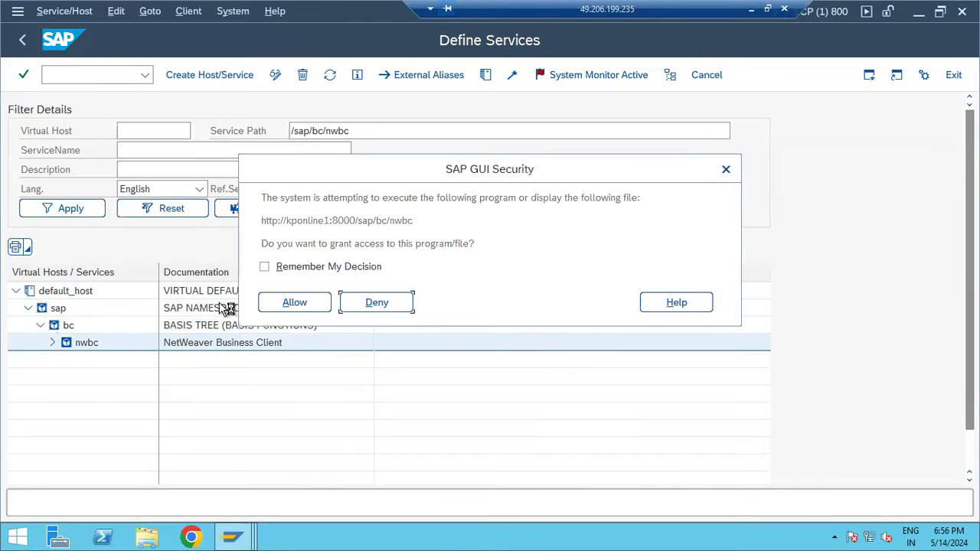
click(283, 308)
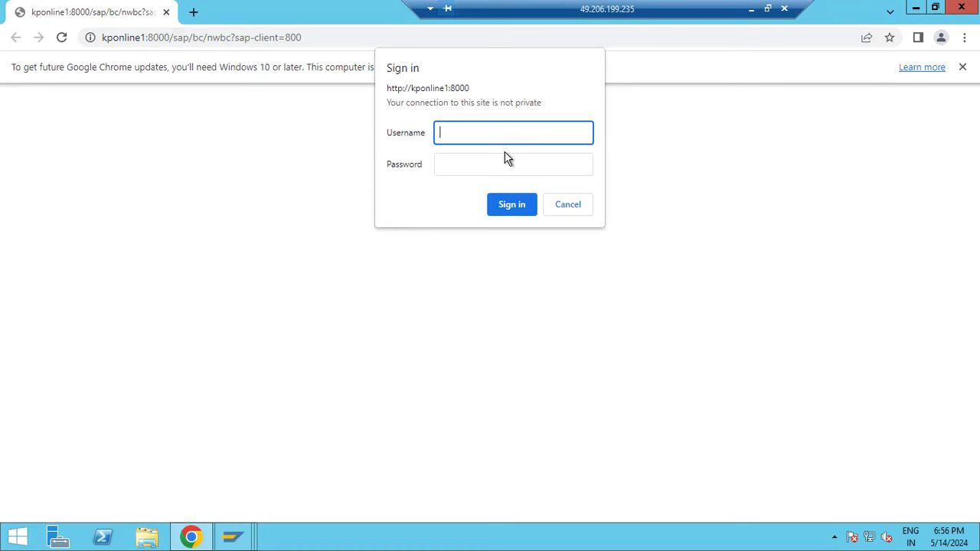
- Submit the sign-in credentials on the kponline1:8000 NWBC page
click(234, 537)
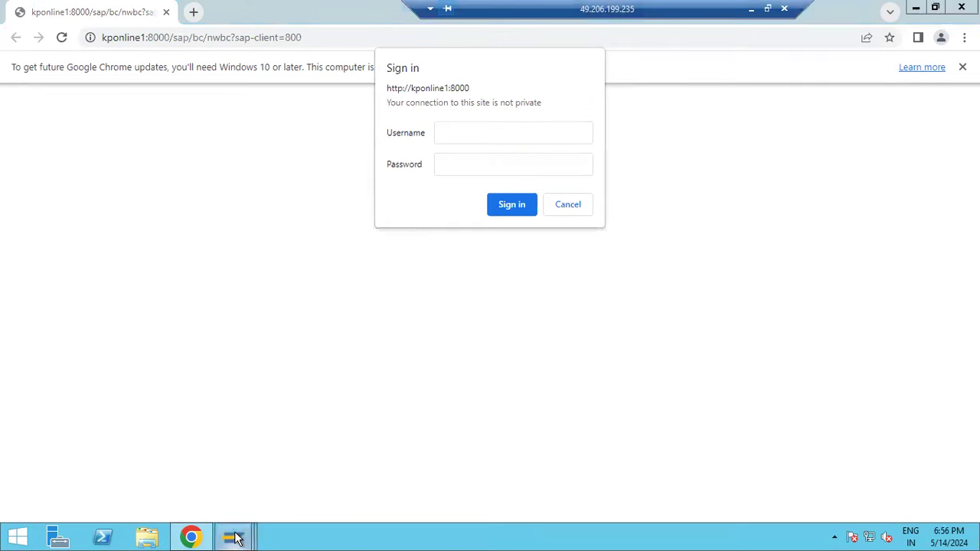
click(248, 469)
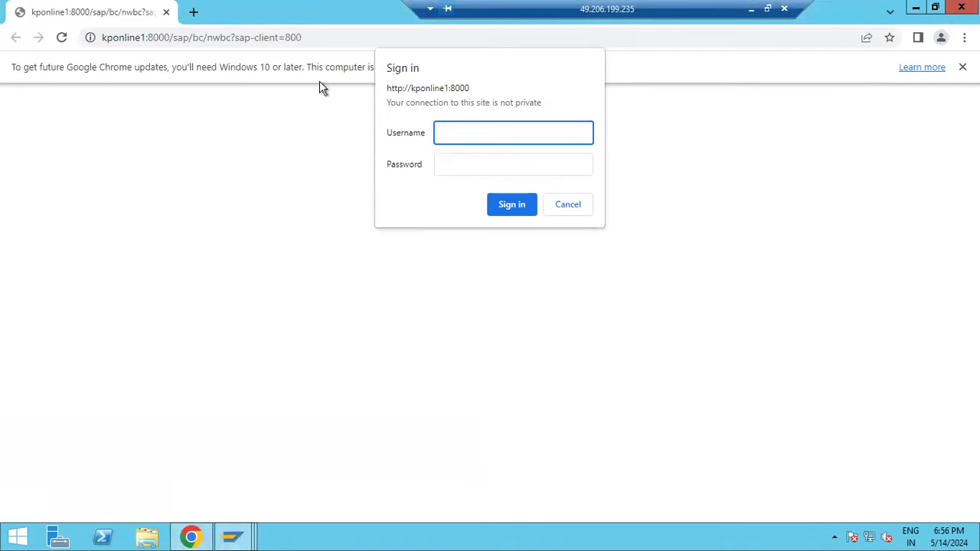
drag(127, 37, 310, 35)
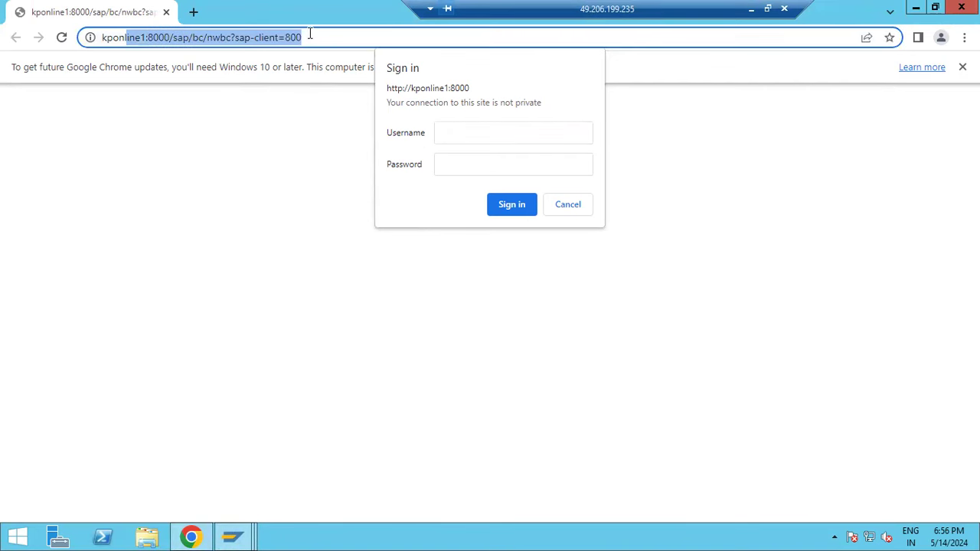
click(440, 139)
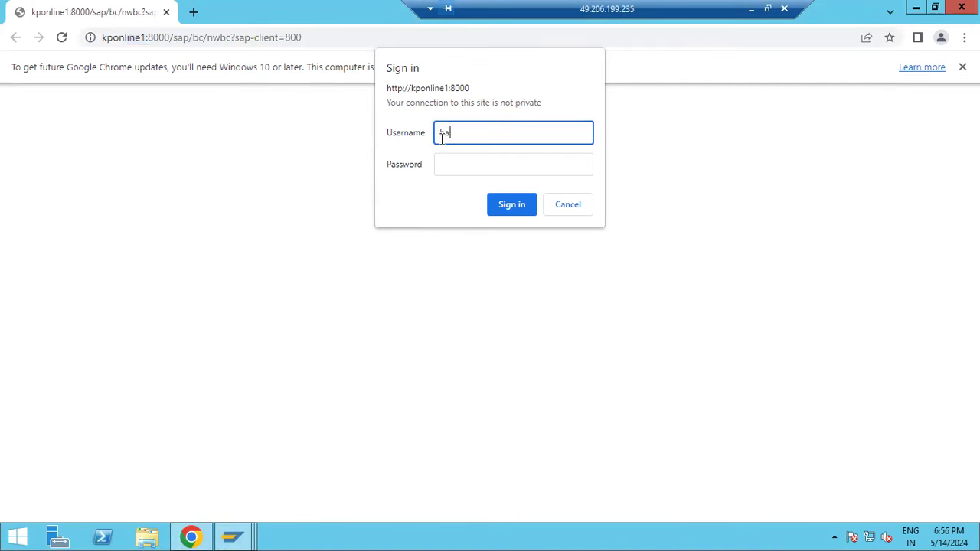
key(Tab)
text(••••)
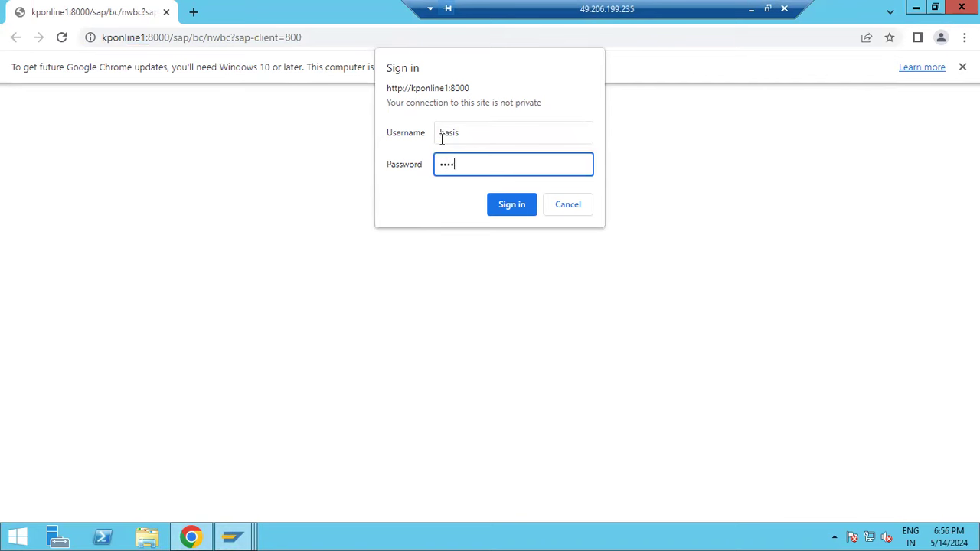
key(Return)
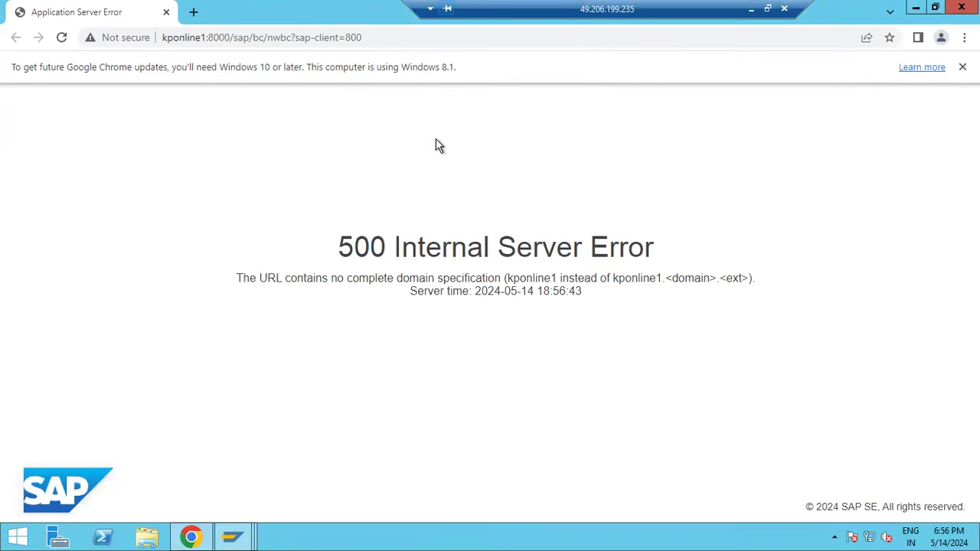
- Reload the NWBC address with '.local' added after the host name kponline1
click(205, 40)
click(205, 41)
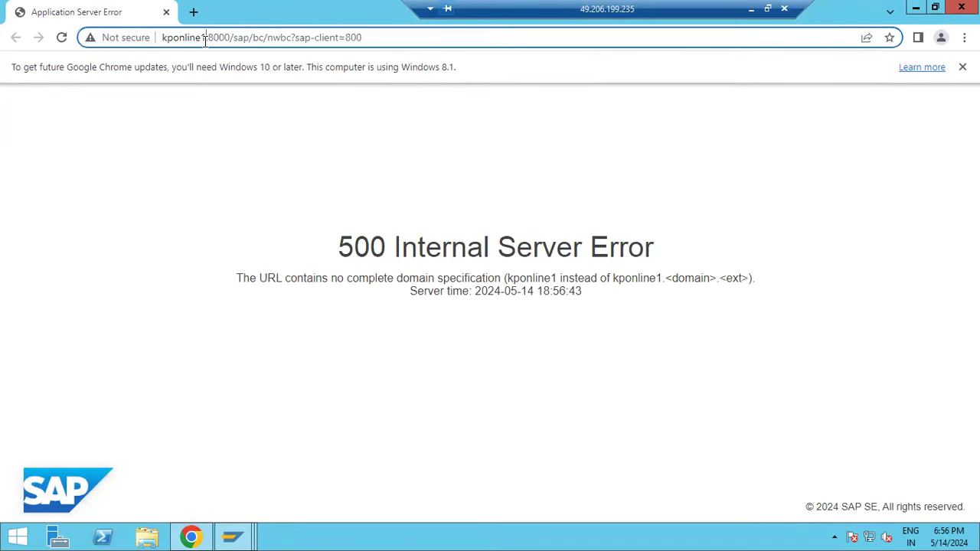
text(.local)
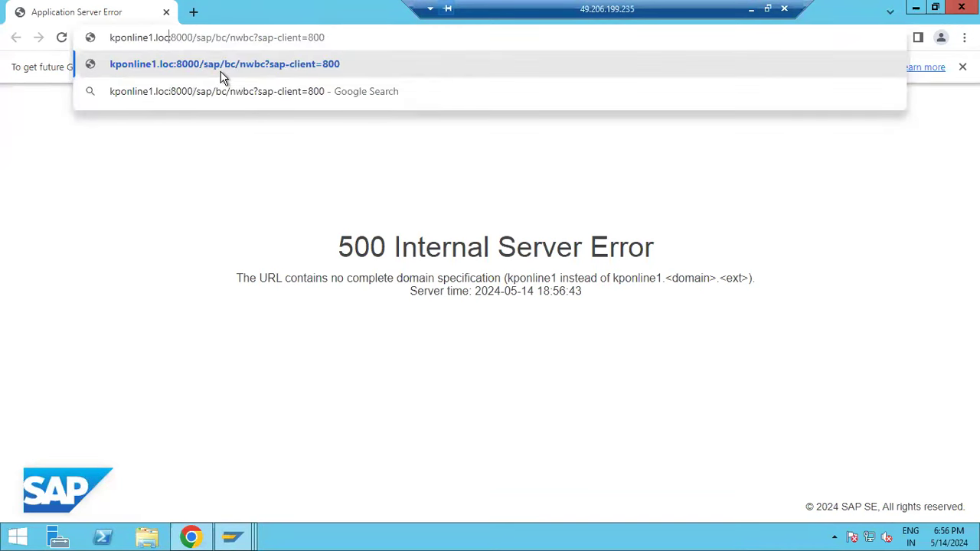
key(Return)
- Sign in with the SAP user credentials and choose Never for saving the password
text(basis)
key(Tab)
text(•••)
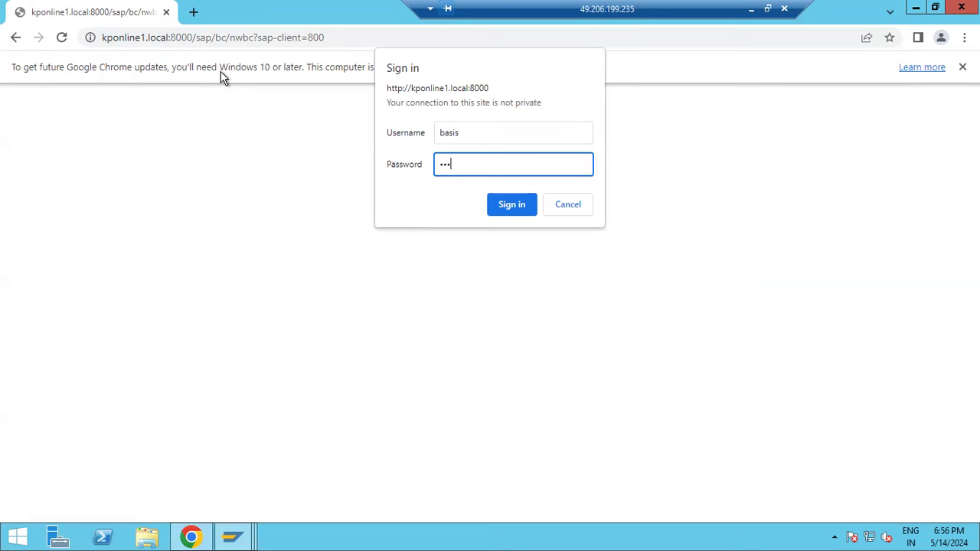
key(Return)
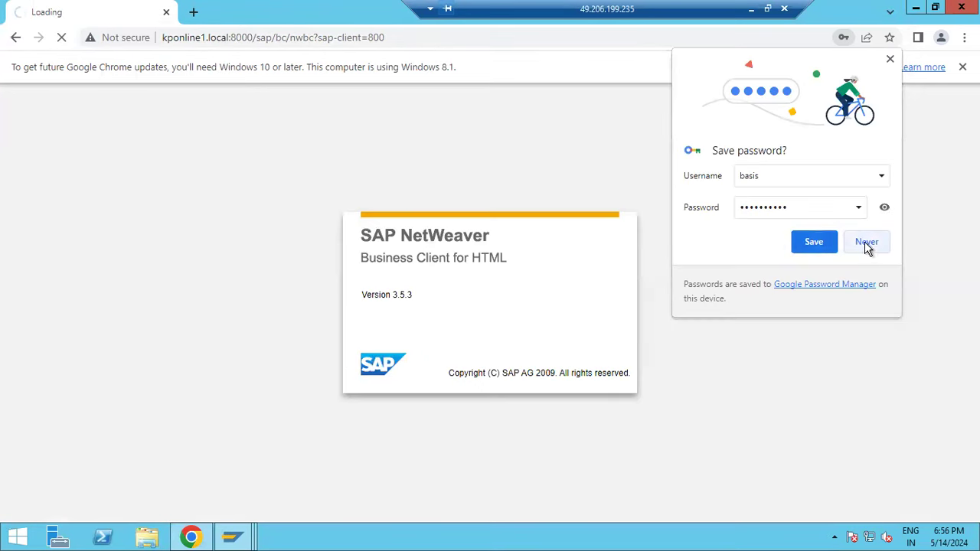
click(866, 243)
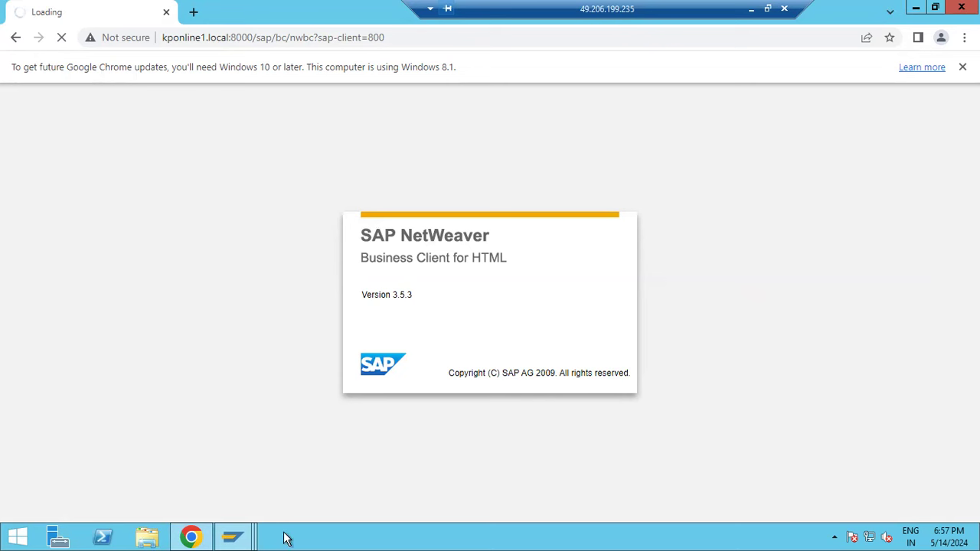
click(233, 536)
- Deactivate the nwbc service in SICF, dismissing the Internet Explorer warning and confirming with Yes
click(254, 490)
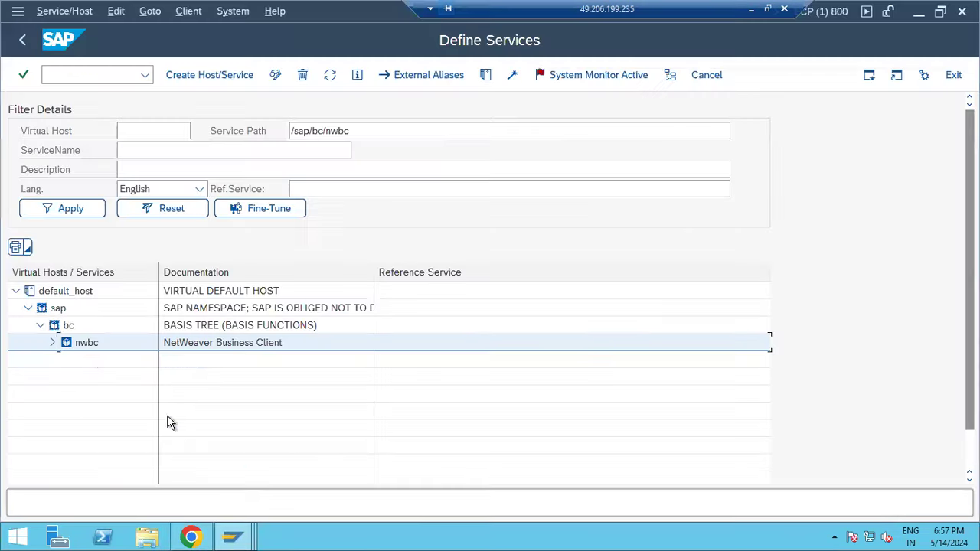
right_click(87, 343)
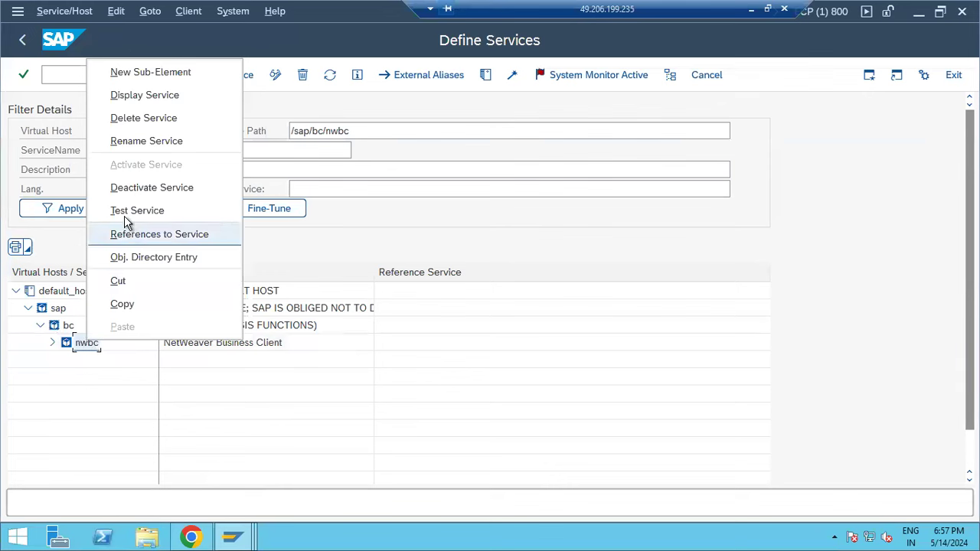
click(124, 188)
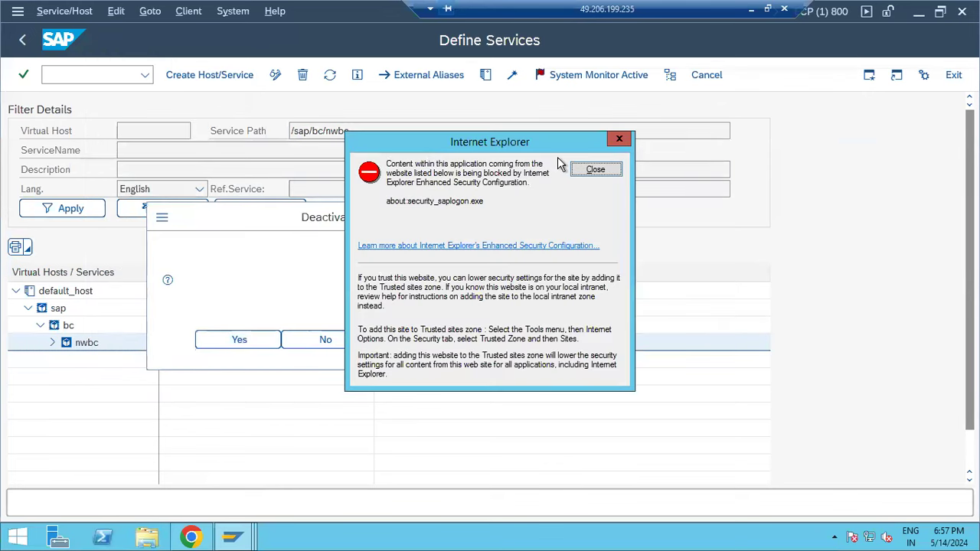
click(596, 169)
click(239, 340)
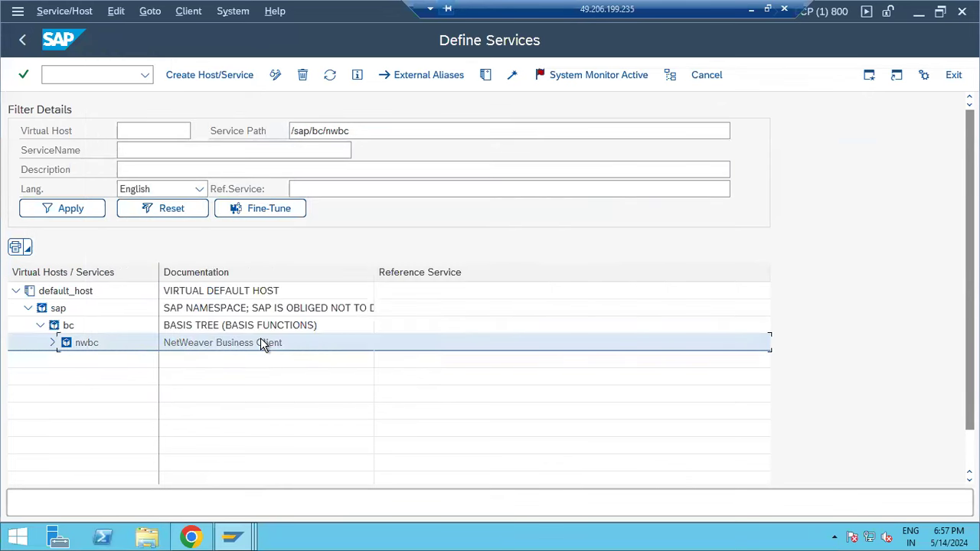
- Check Chrome's NWBC page for the 'Service cannot be reached' error, then return to Define Services
click(191, 537)
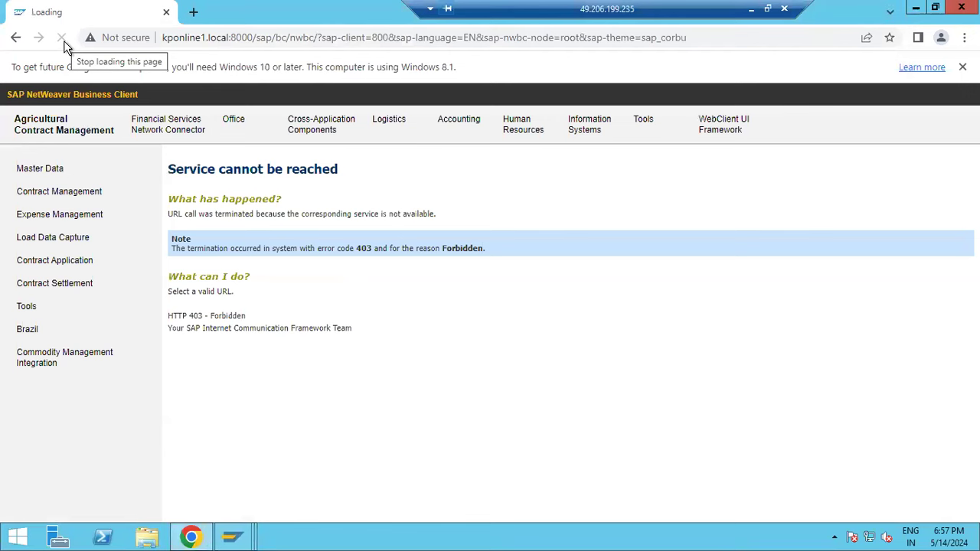
drag(242, 170, 354, 182)
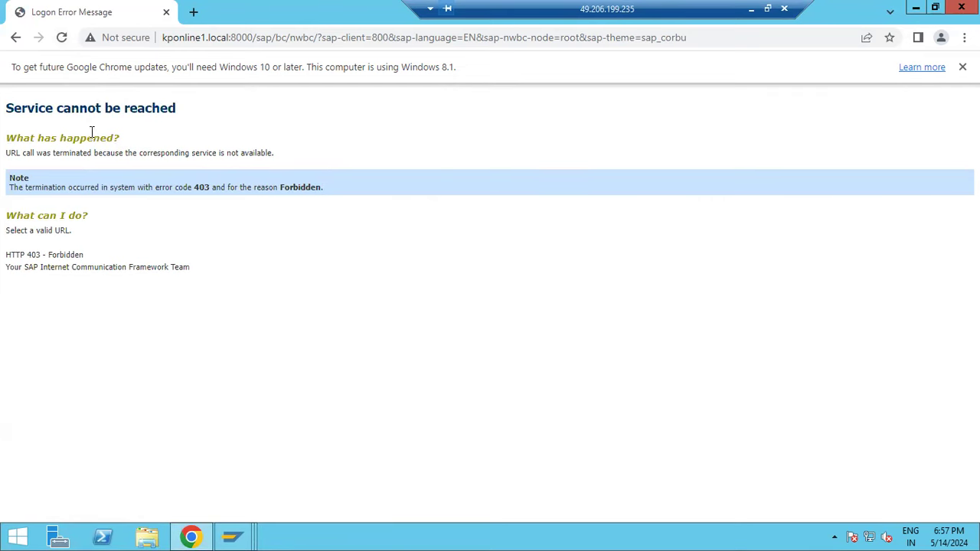
drag(21, 108, 194, 113)
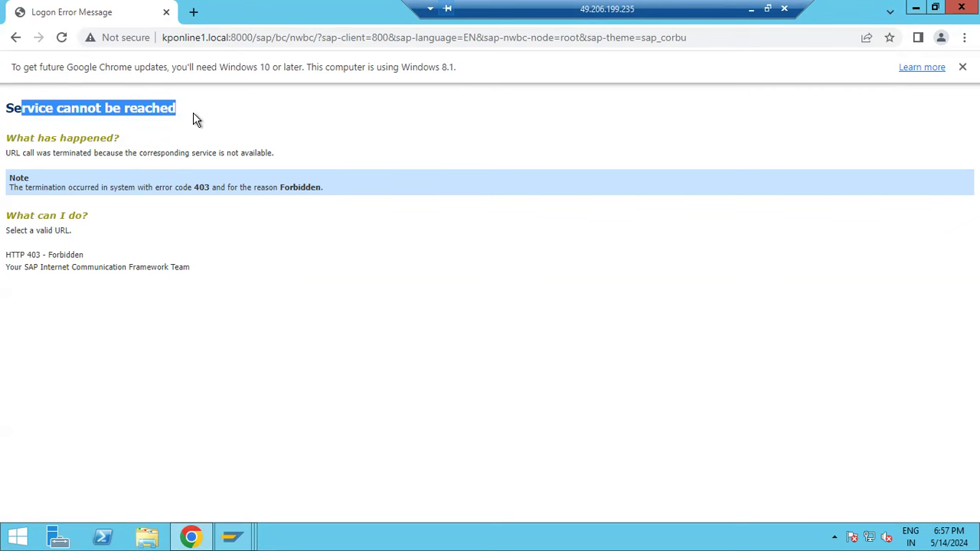
click(233, 537)
click(240, 465)
- Activate the nwbc service again and reload the NetWeaver Business Client page in Chrome
right_click(81, 346)
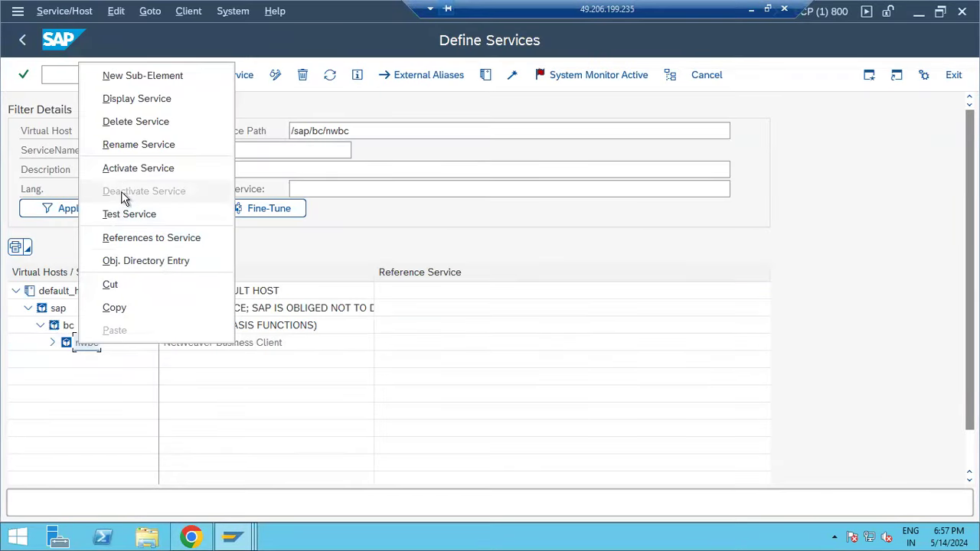
click(132, 176)
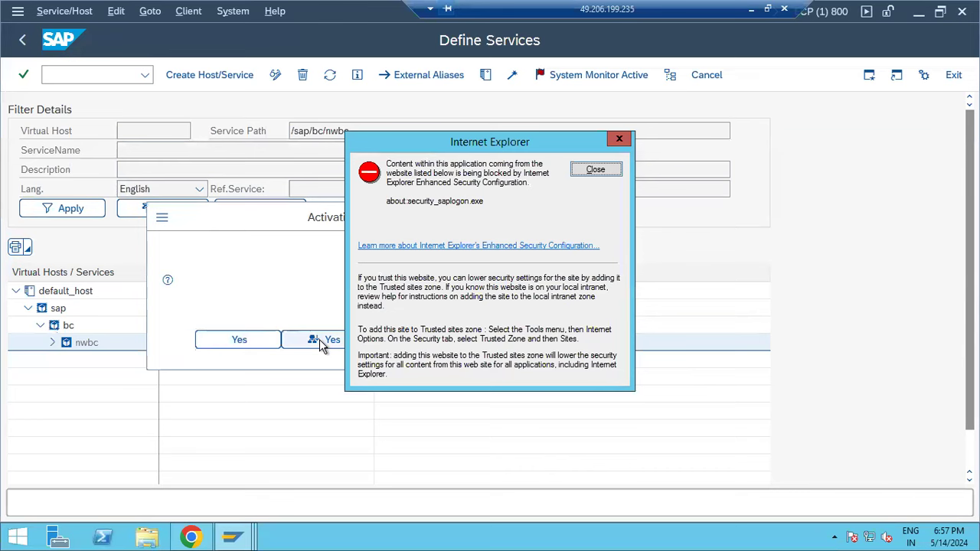
click(320, 341)
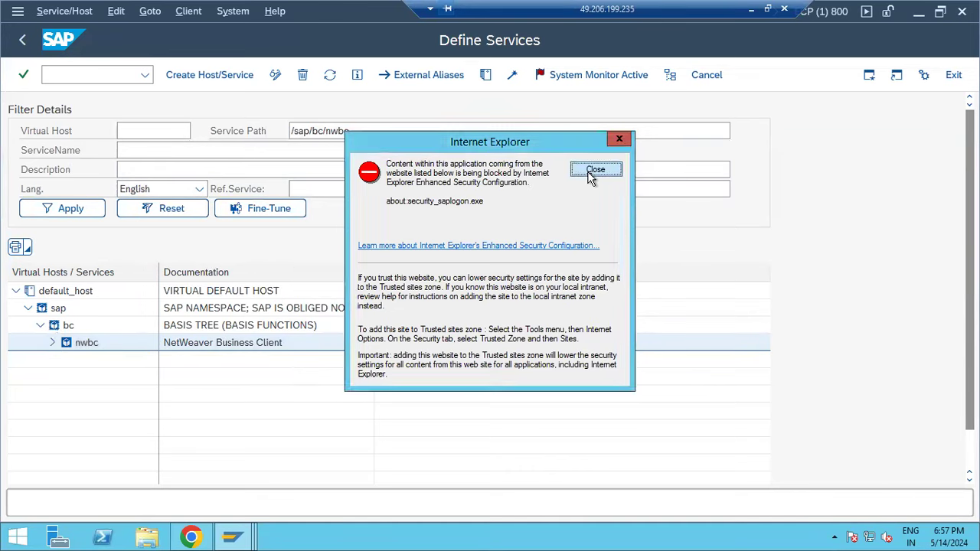
click(595, 170)
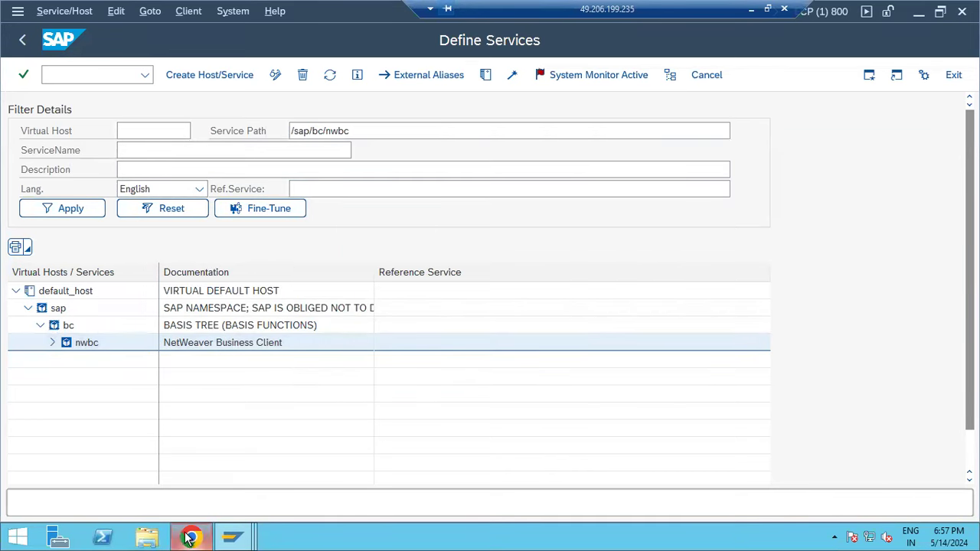
click(190, 536)
click(60, 40)
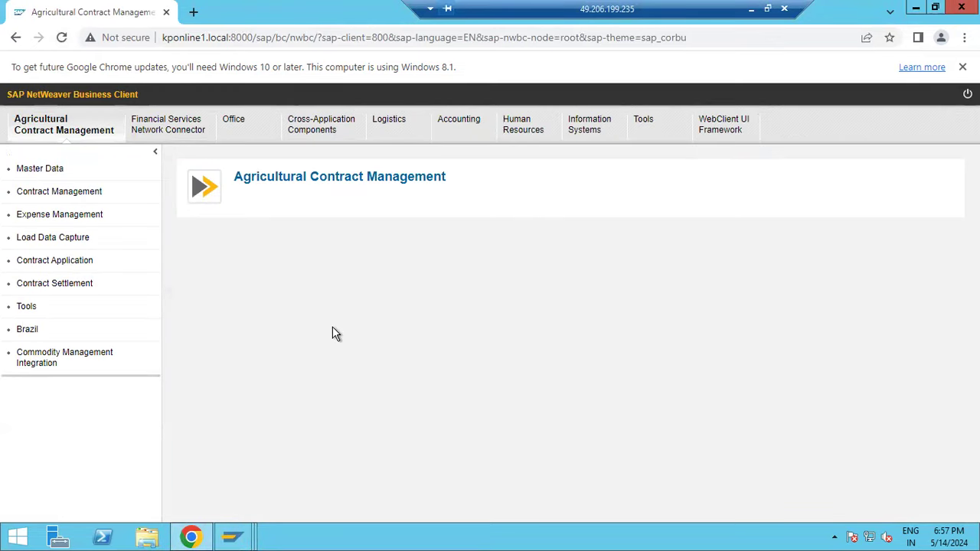
- Bookmark the NetWeaver Business Client page and browse the area tabs through to Office
click(889, 37)
click(818, 173)
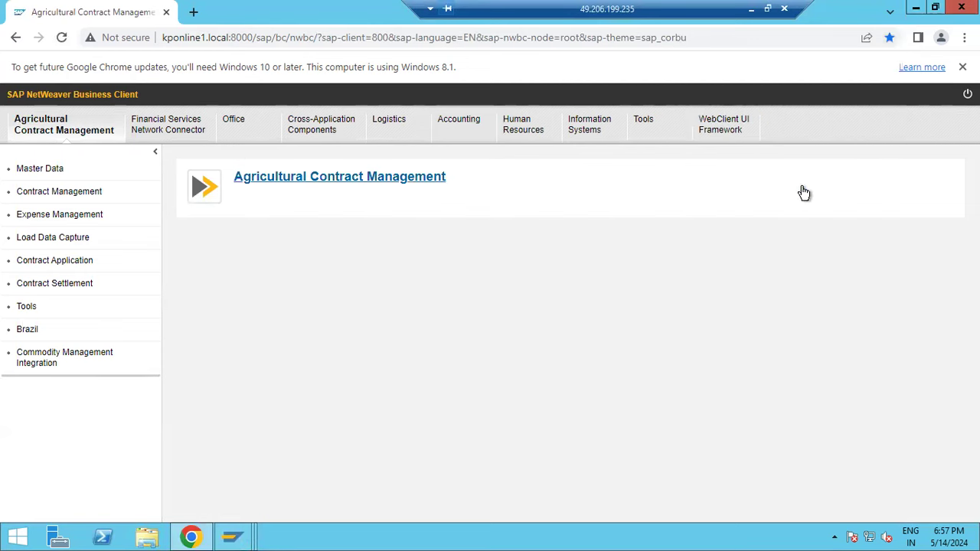
click(525, 132)
click(459, 131)
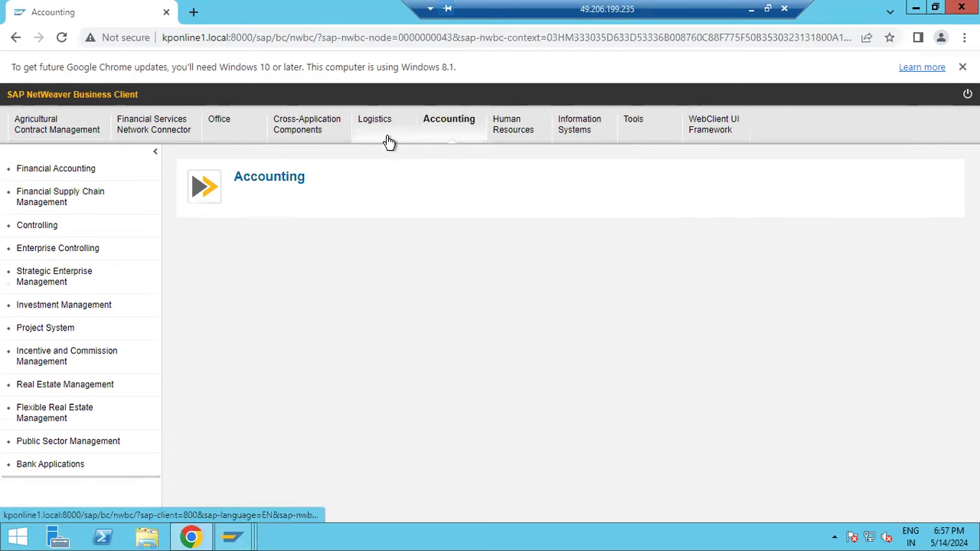
click(387, 134)
click(304, 129)
click(217, 133)
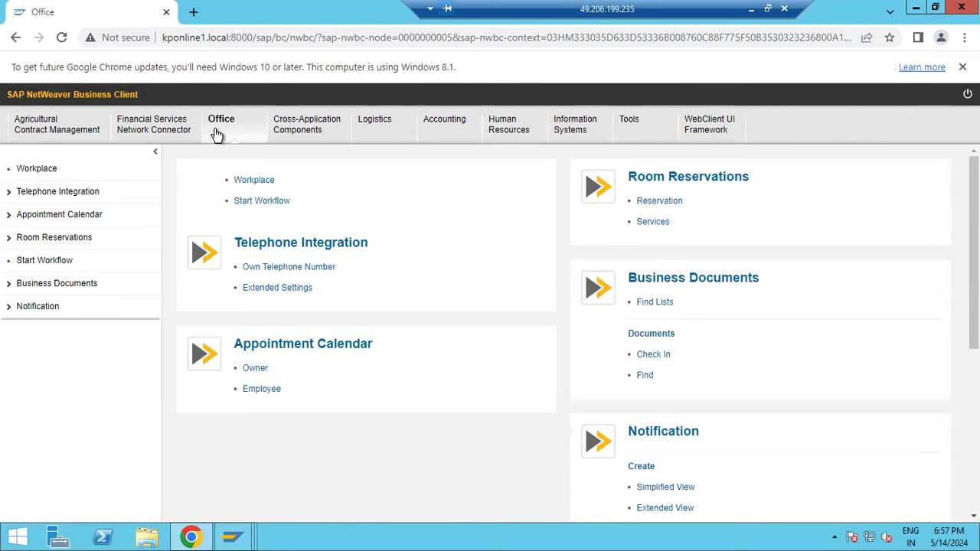
- Open Own Telephone Number, cancel its edit dialog, and highlight sap/bc/nwbc in the address
click(291, 270)
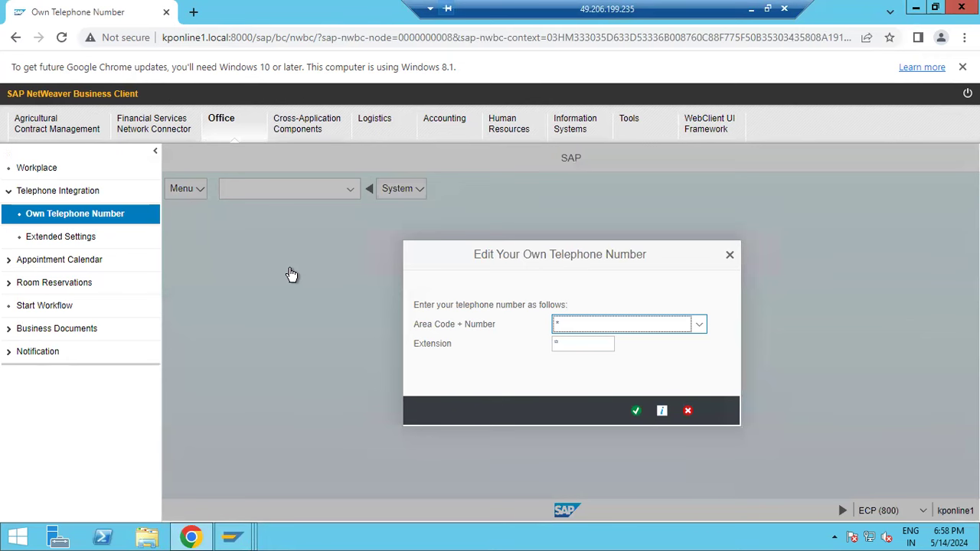
click(687, 411)
click(220, 124)
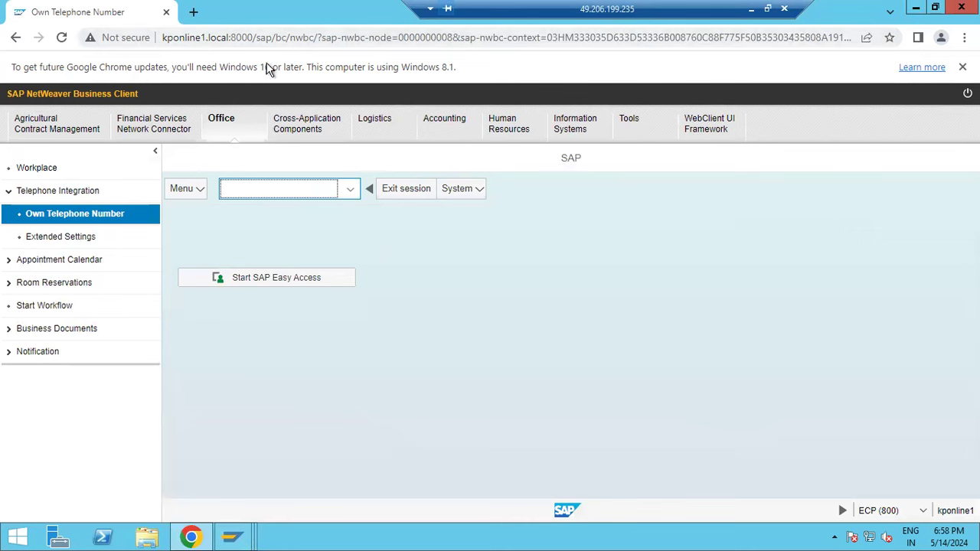
drag(262, 38, 317, 46)
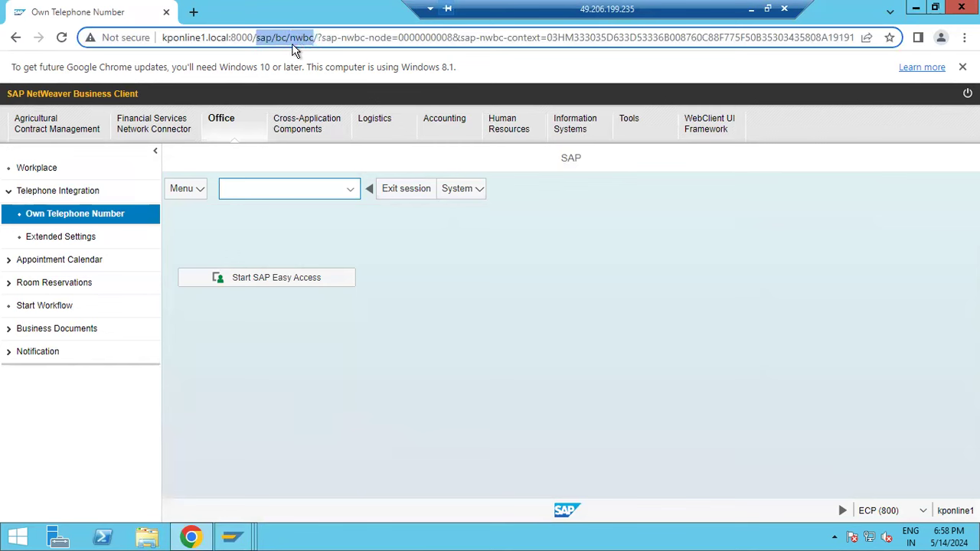
click(235, 536)
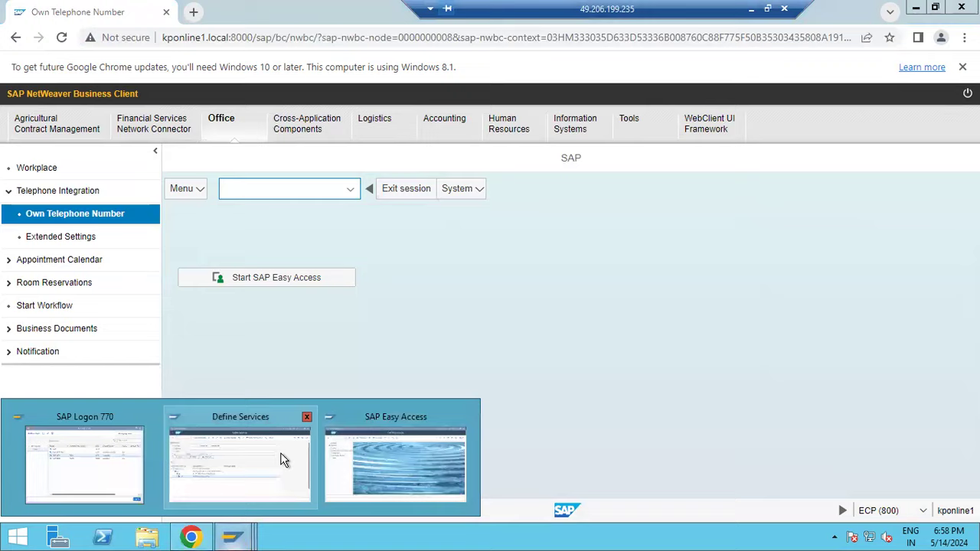
- Open the ICM Monitor with /nsmicm and confirm the ICM status is Running
mouse_move(277, 452)
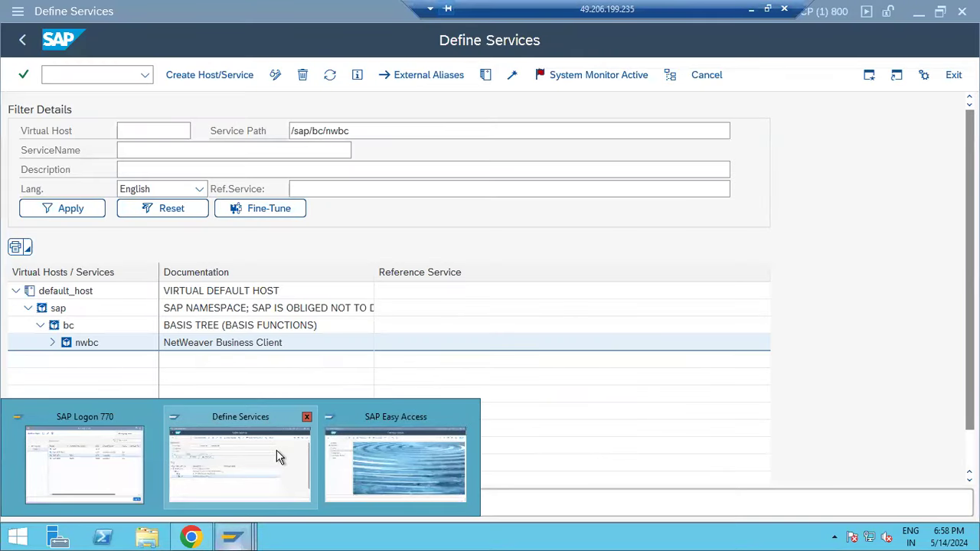
click(269, 449)
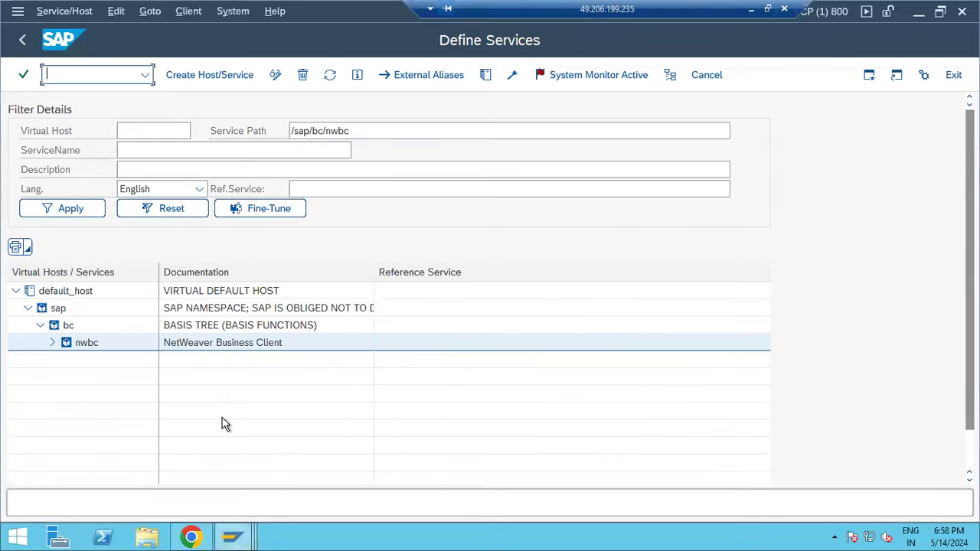
text(/nsmicm)
key(Return)
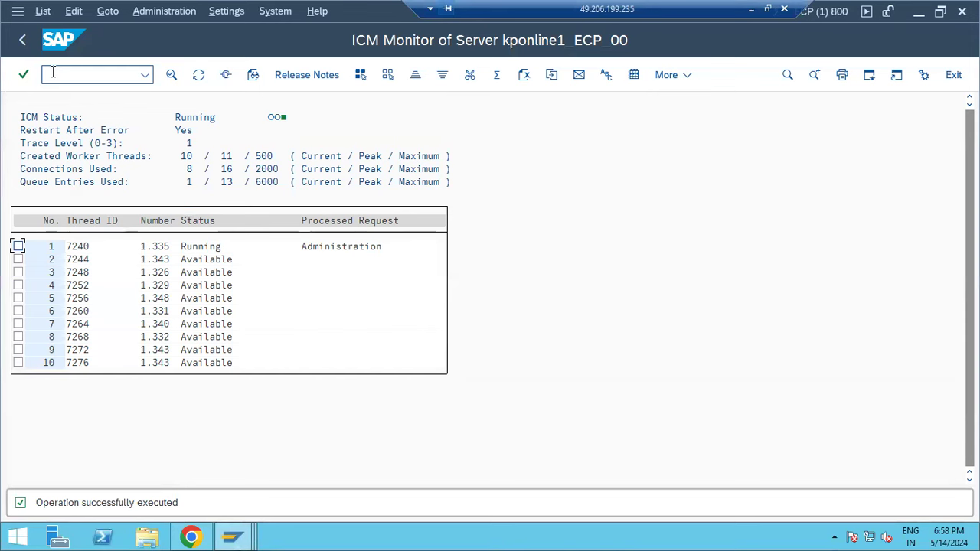
click(183, 115)
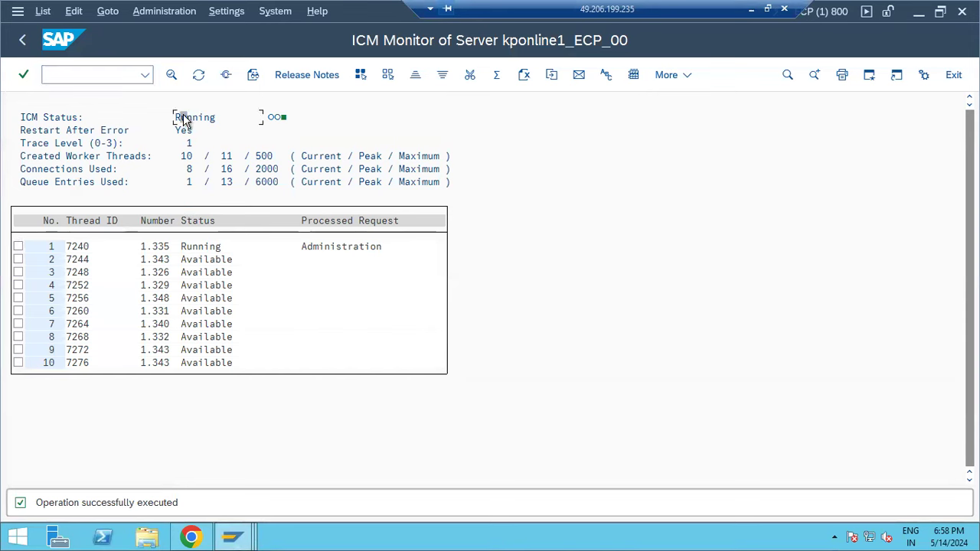
- Check the host and port in the Business Client address against the ICM Monitor's Restart After Error and Running status
click(190, 537)
drag(186, 37, 265, 38)
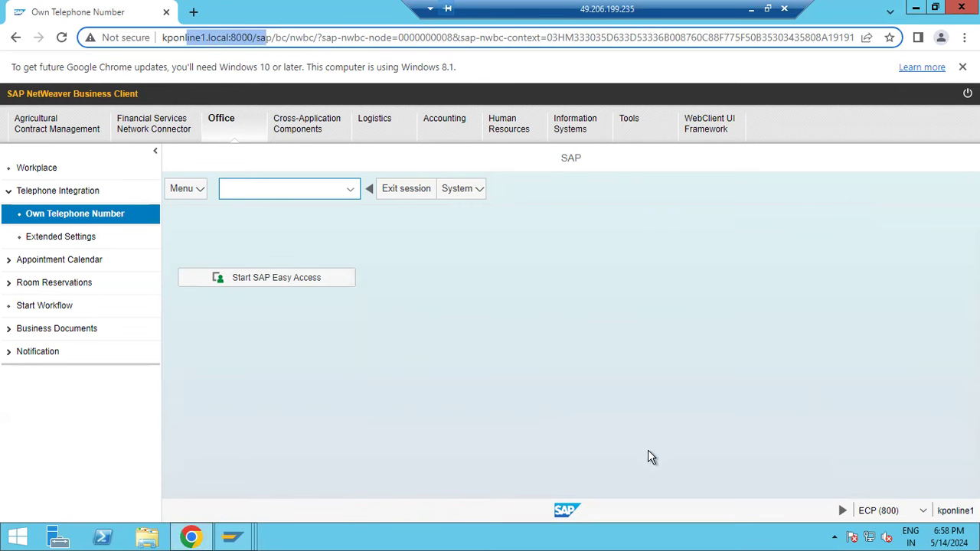
click(232, 536)
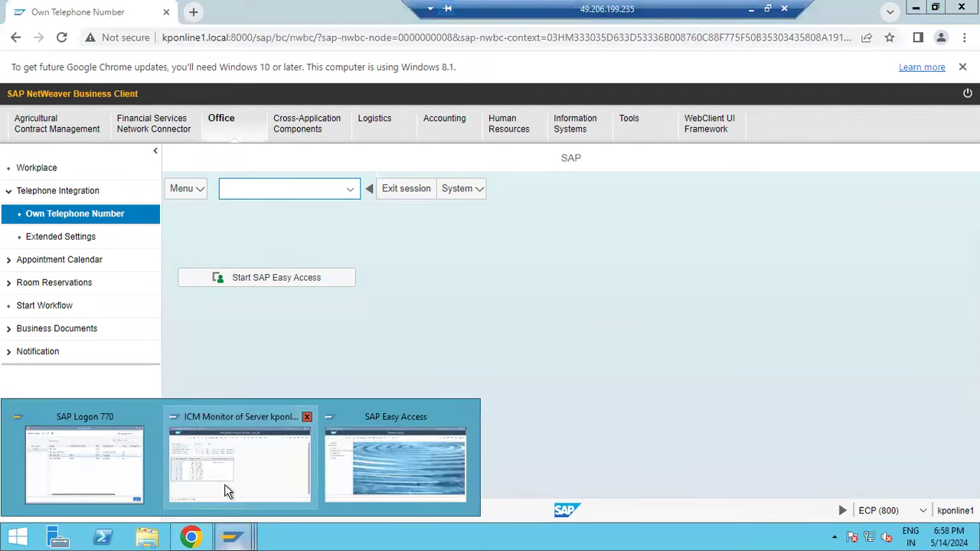
click(227, 491)
click(190, 131)
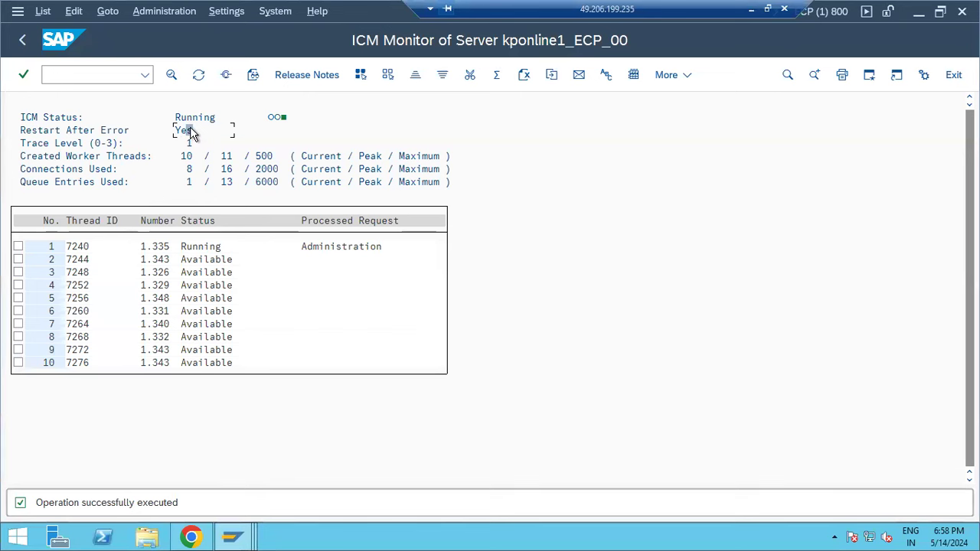
click(190, 123)
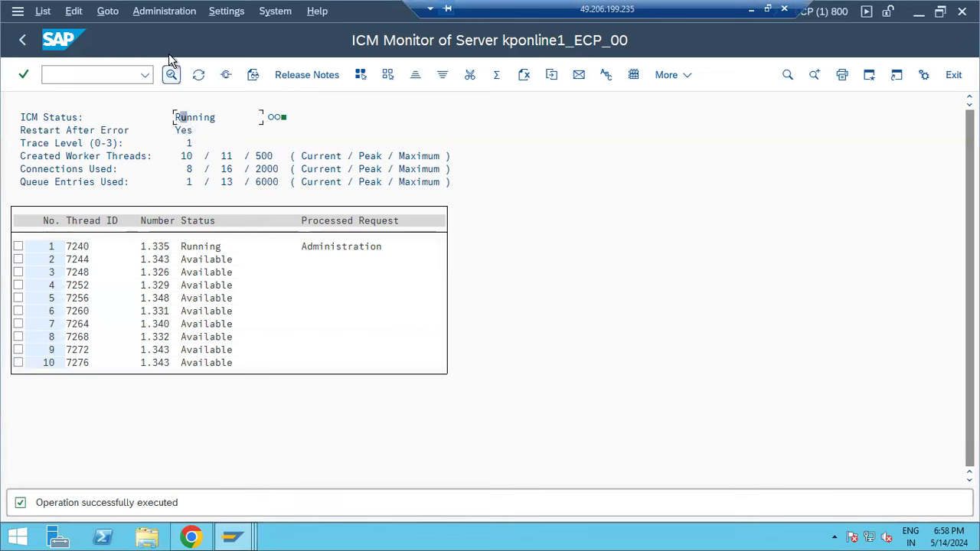
- List the active ICM services, checking HTTP port 8000 and SMTP port 2500
click(108, 14)
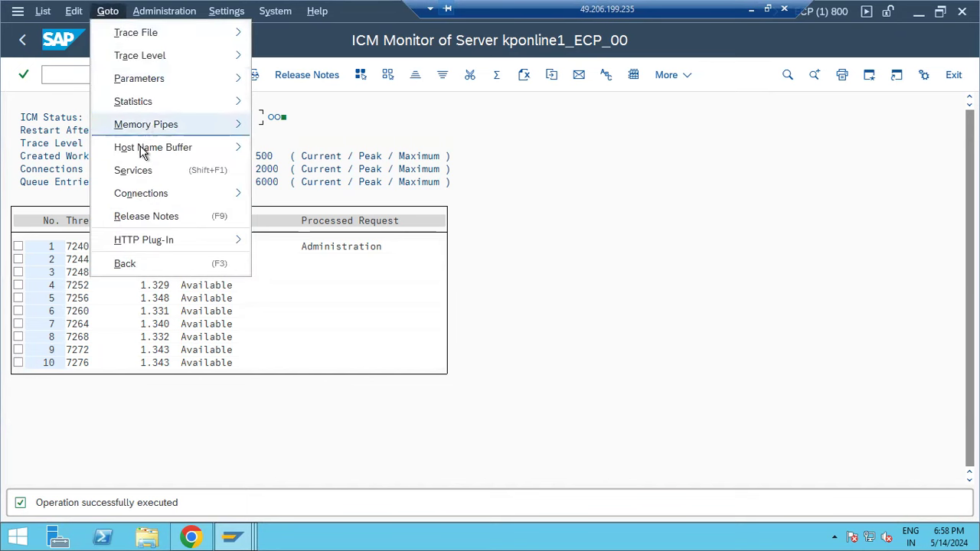
click(137, 169)
click(184, 169)
click(186, 186)
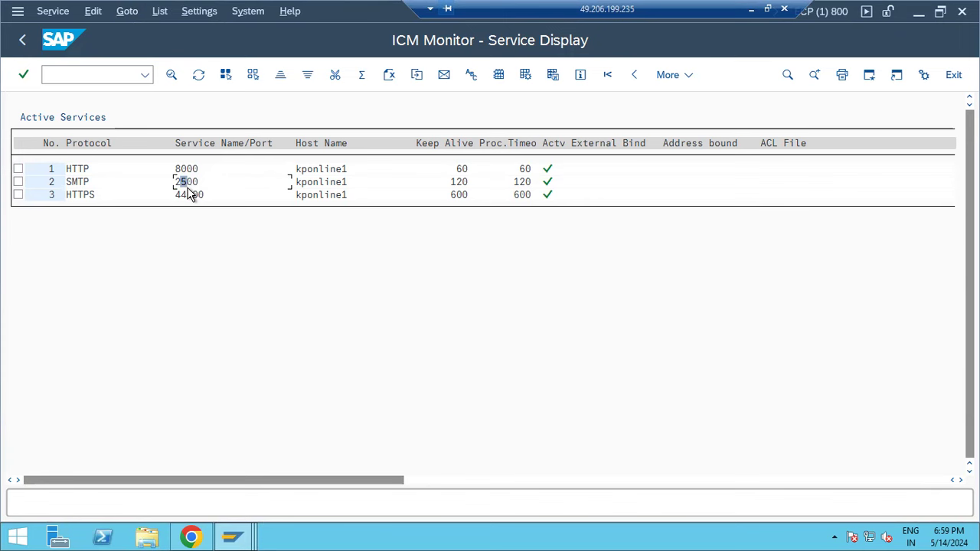
click(191, 537)
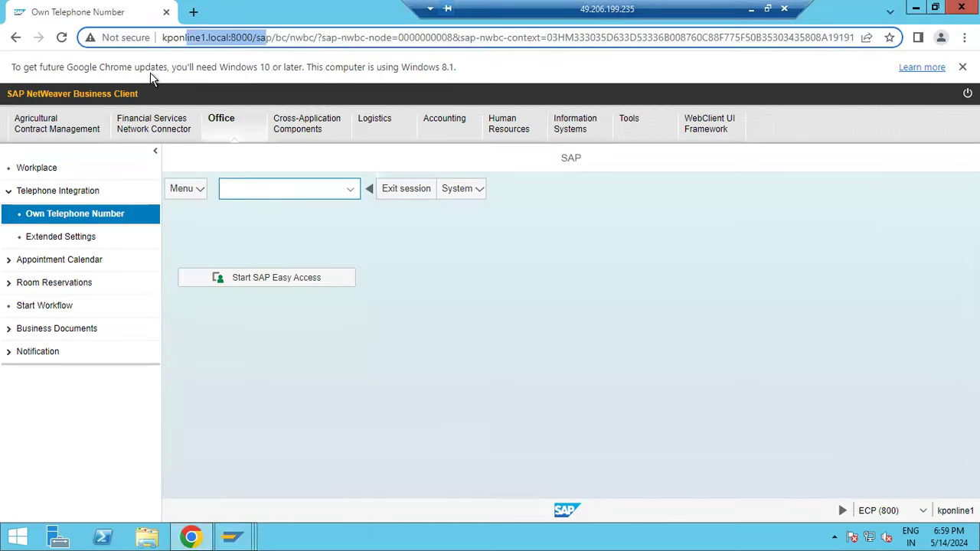
- Change the Business Client address to https on port 44300 and reload it
click(169, 38)
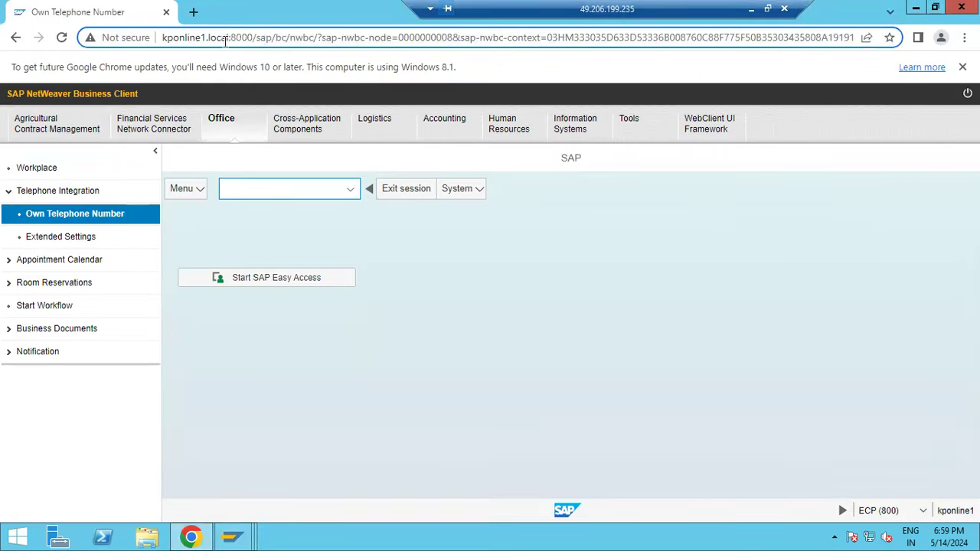
double_click(182, 39)
click(164, 39)
text(https:)
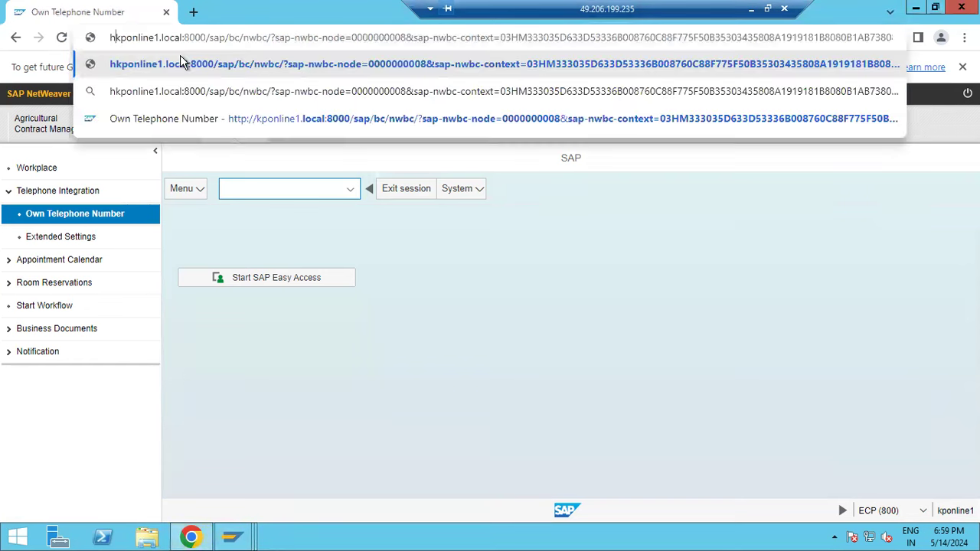
text(//)
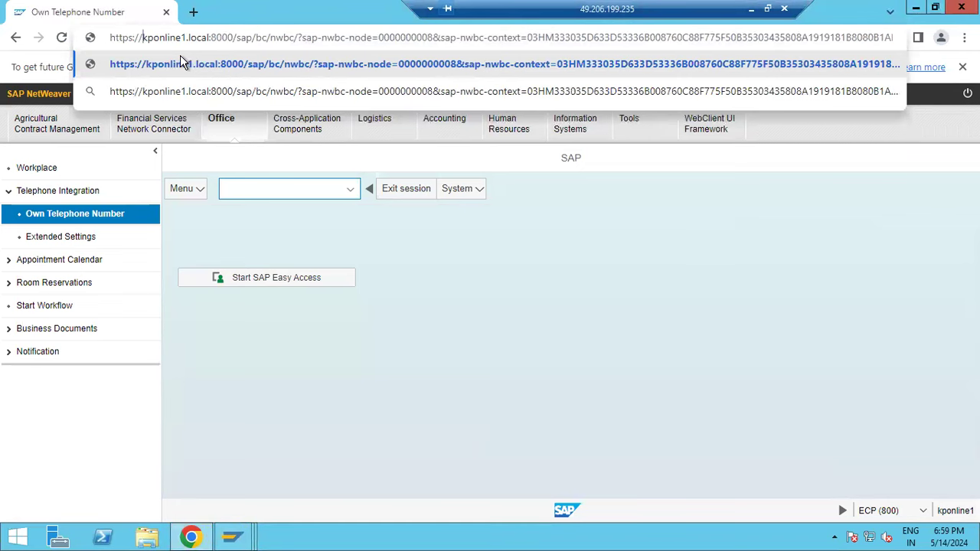
key(BackSpace)
key(BackSpace)
text(443)
key(Return)
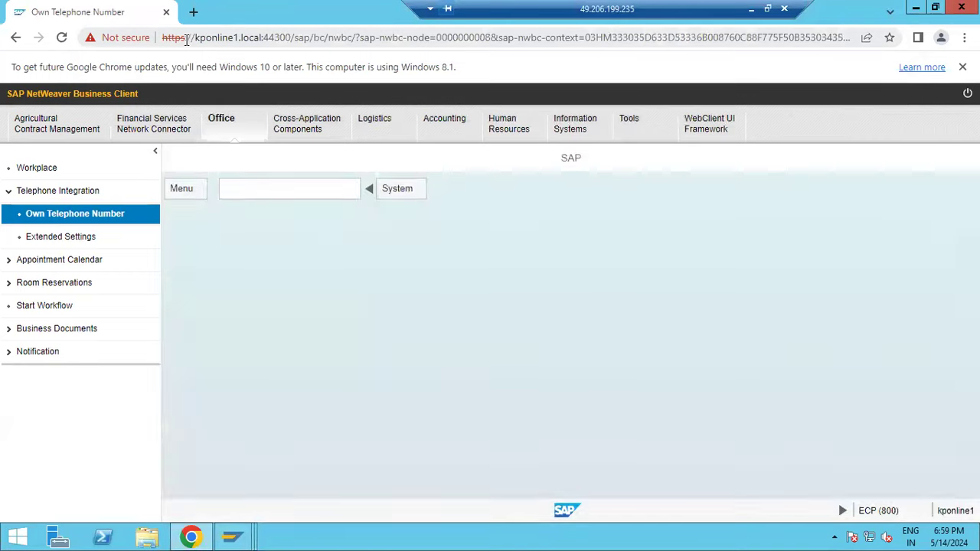
- View the site's certificate details, dismiss the prompts, and close the browser
drag(186, 39, 230, 42)
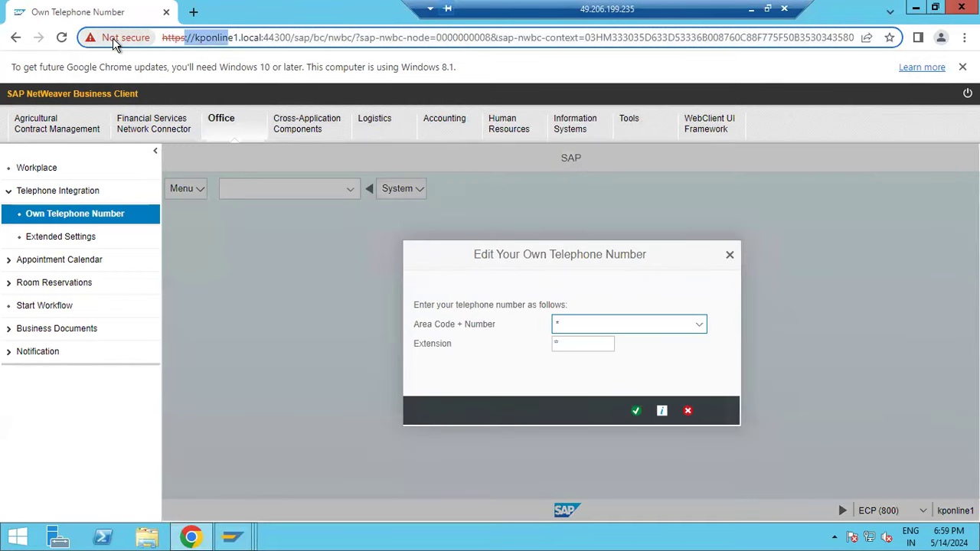
click(113, 37)
click(181, 219)
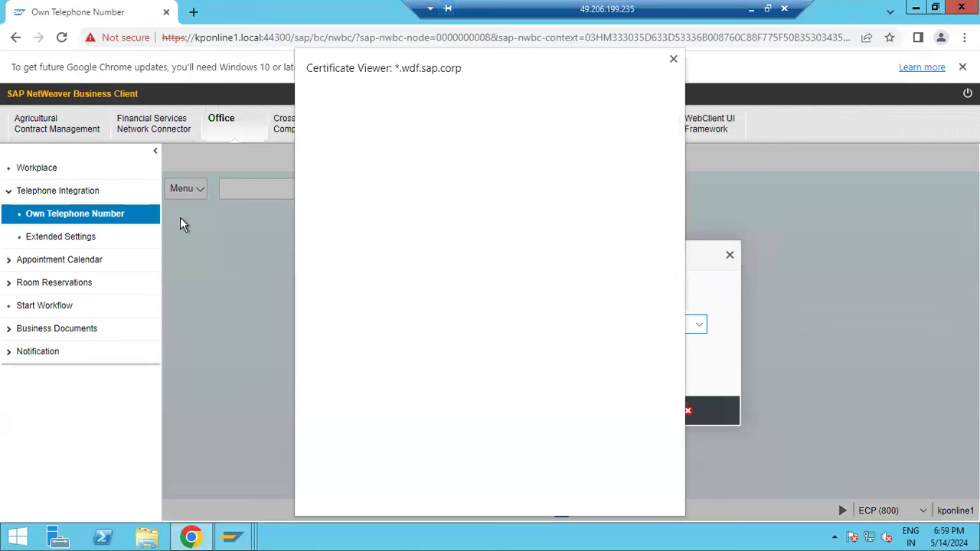
click(673, 59)
click(729, 257)
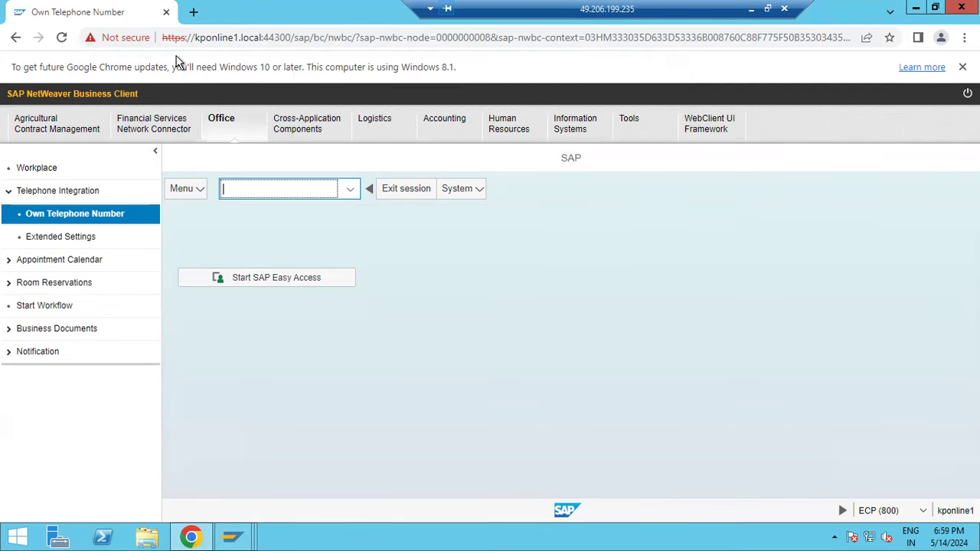
click(165, 12)
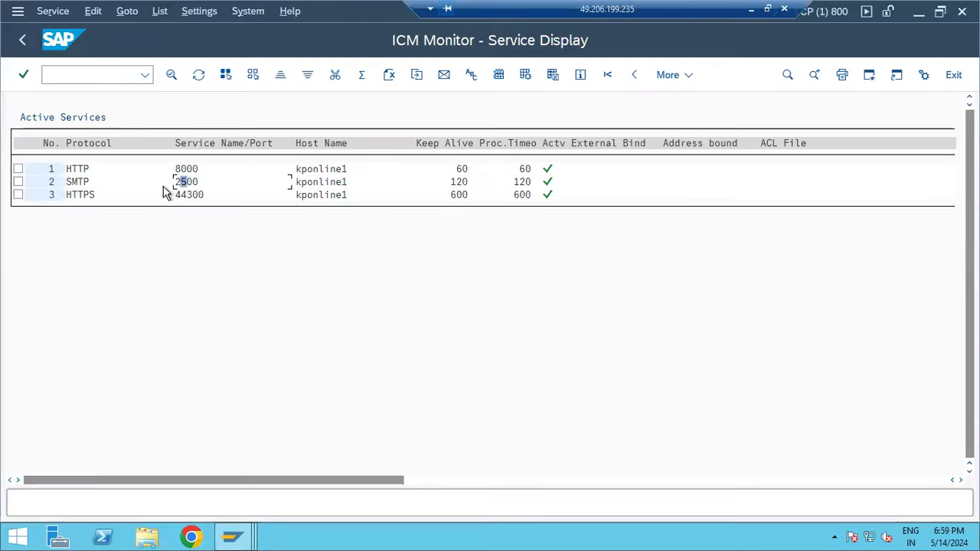
- Go back and run the service definition transaction's hierarchy selection
click(23, 41)
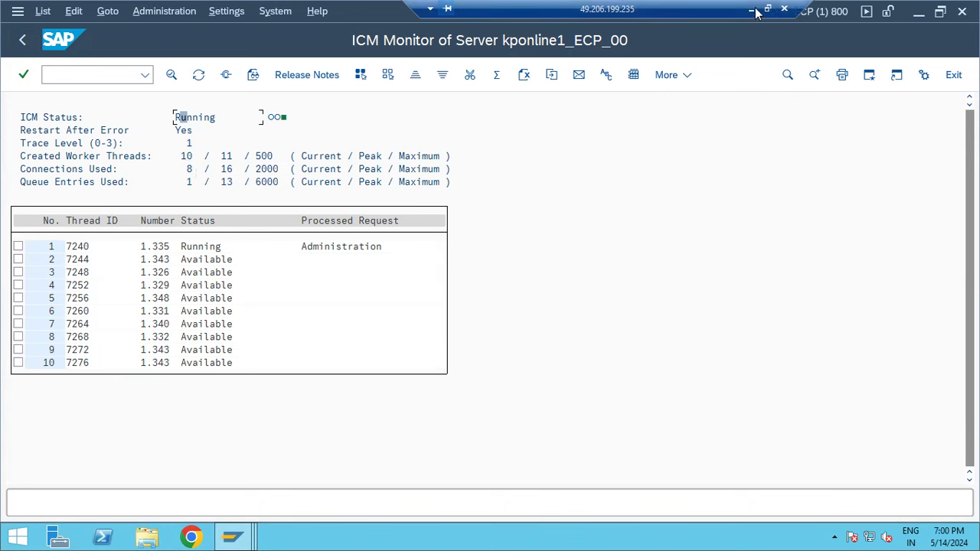
click(96, 76)
text(/nsocf)
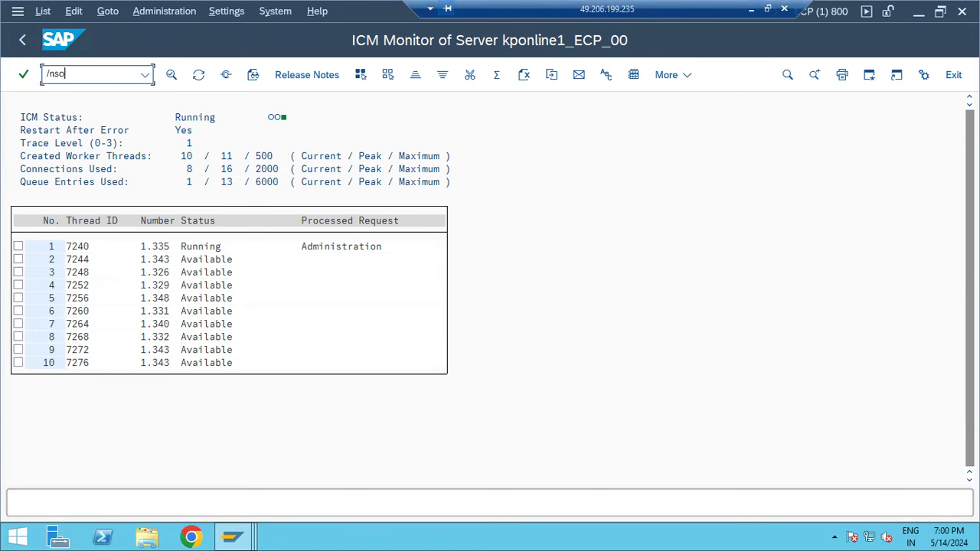
key(Return)
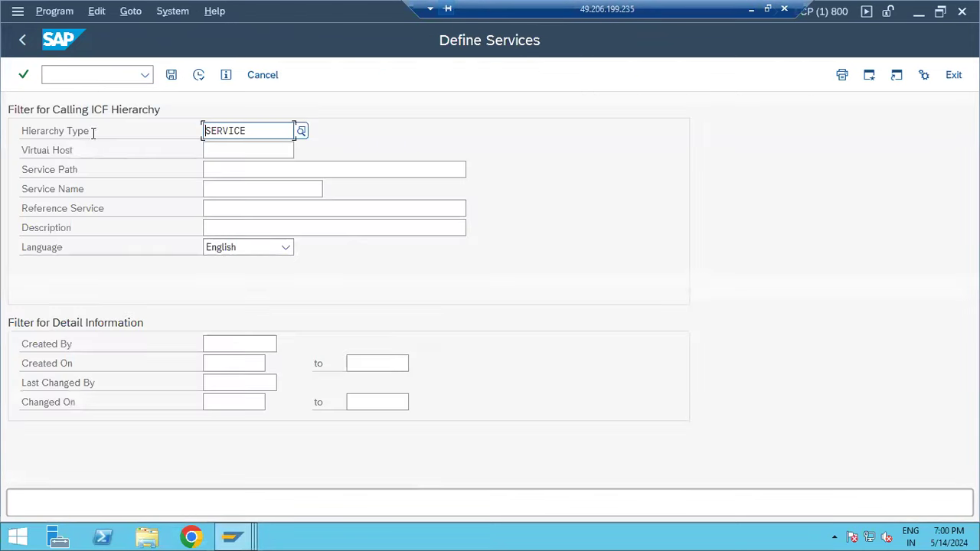
click(198, 75)
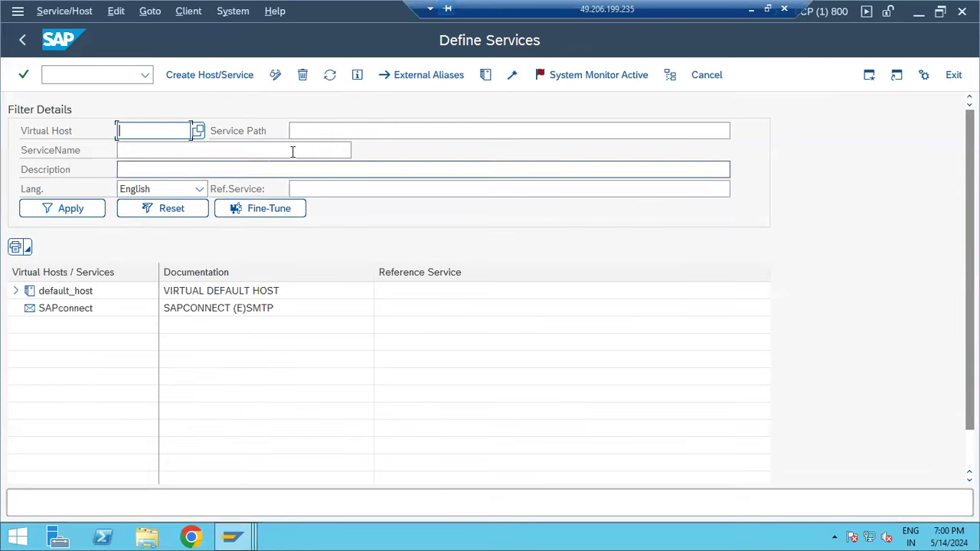
- Browse the default_host > sap services tree, then back out to the previous screens
click(299, 133)
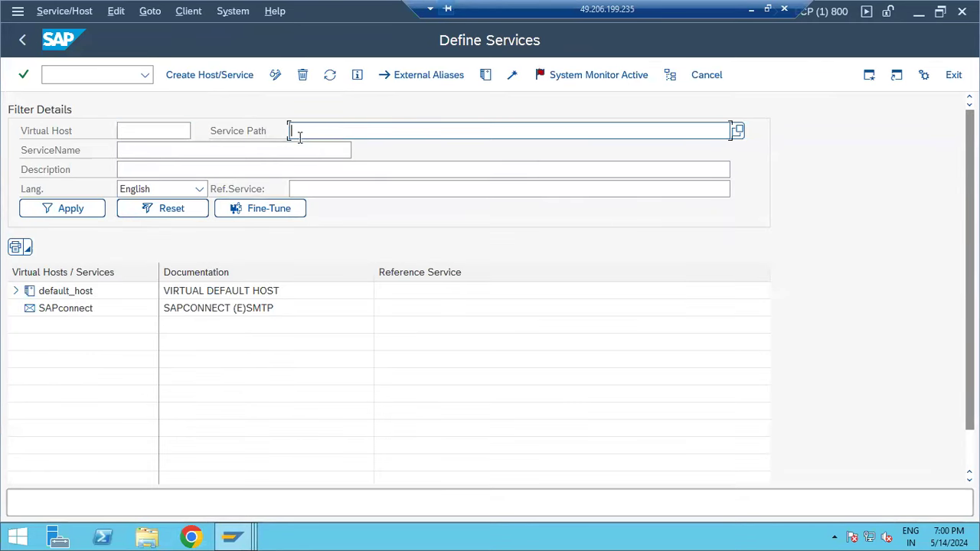
click(16, 291)
click(27, 308)
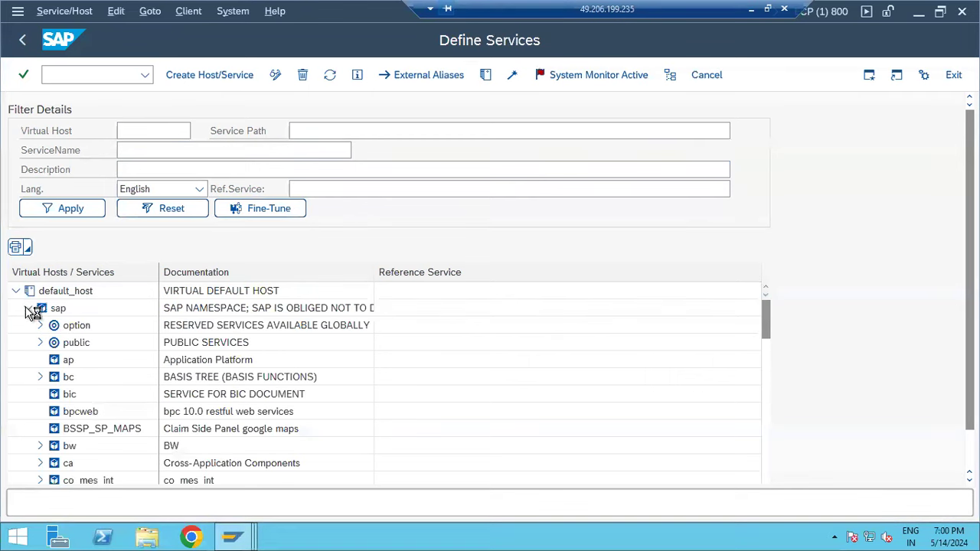
scroll(73, 379, down, 2)
scroll(77, 390, down, 8)
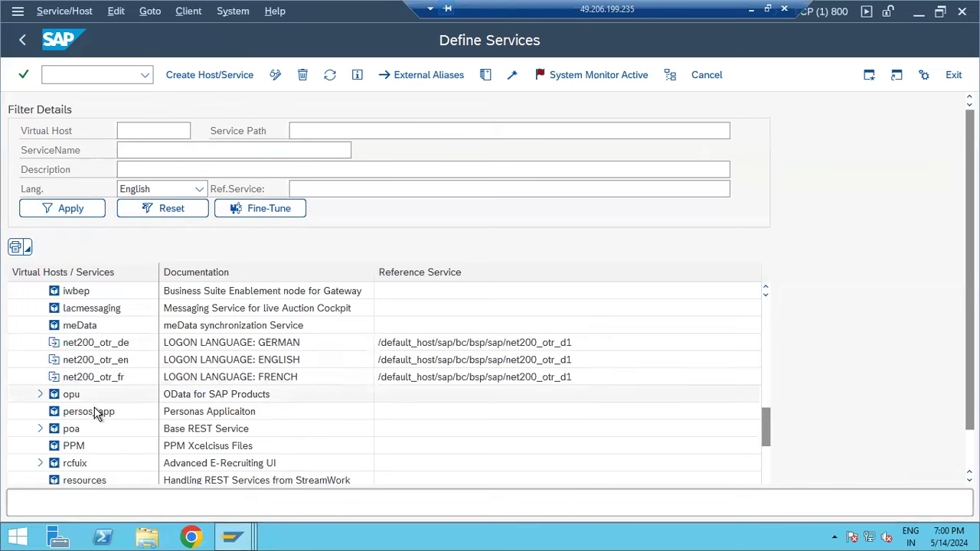
scroll(96, 453, down, 2)
scroll(96, 453, down, 4)
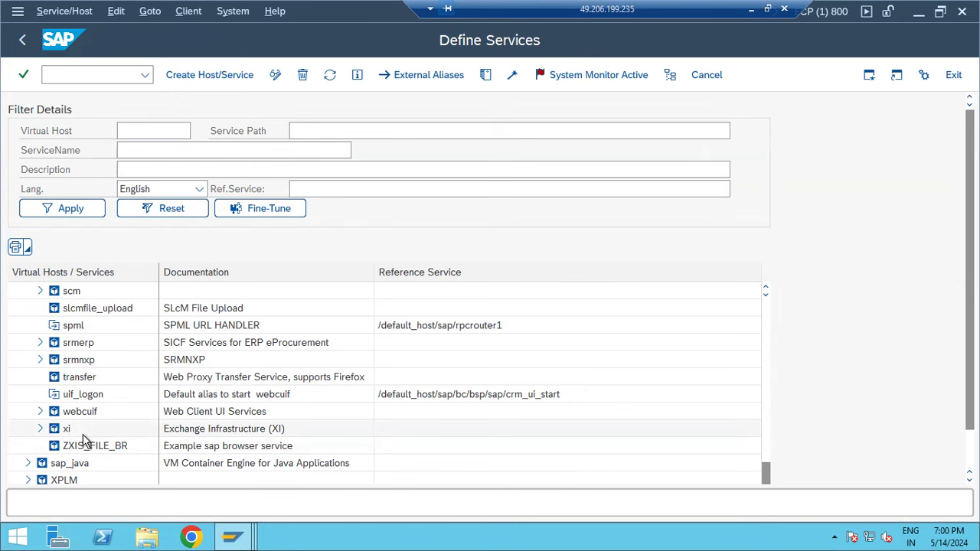
click(23, 41)
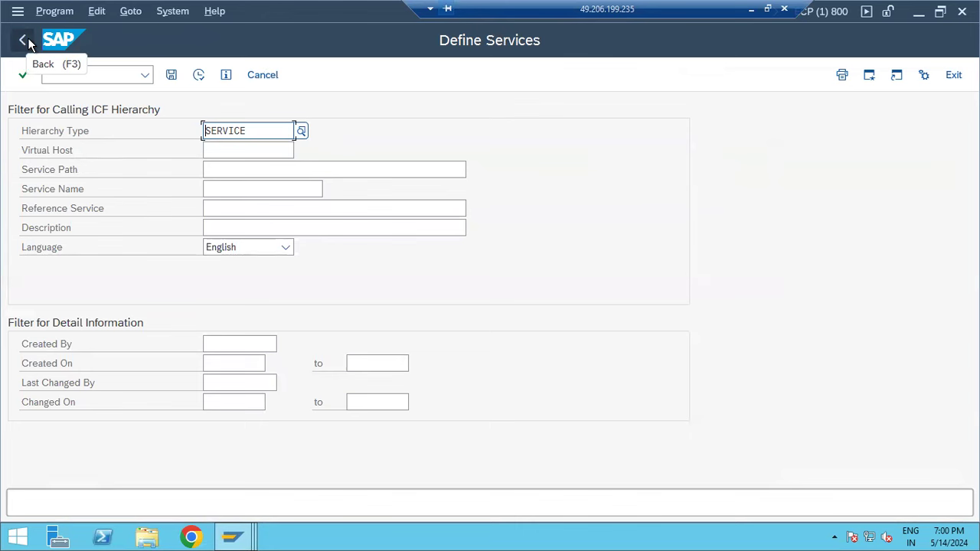
click(28, 43)
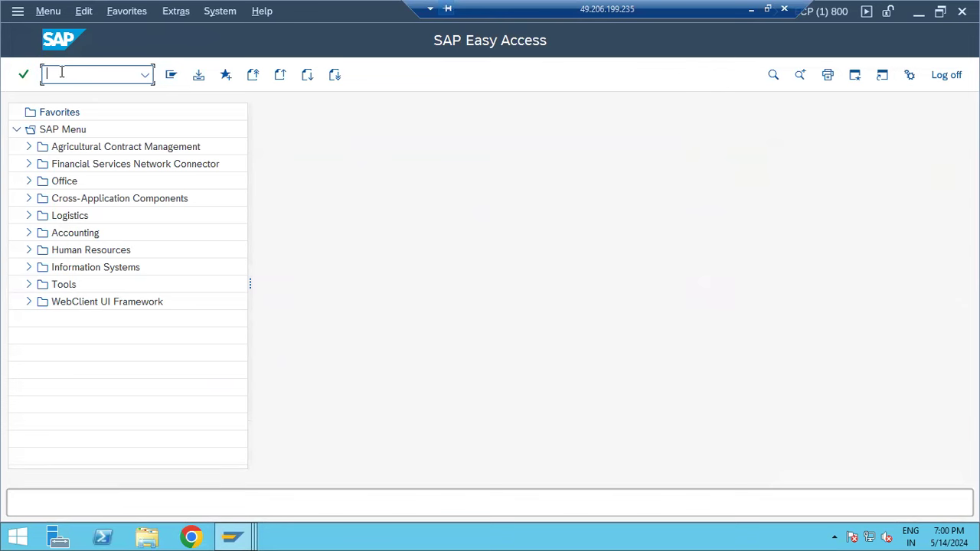
- Reopen the ICM Monitor with smicm, show active services, then return to SAP Easy Access
text(smicm)
key(Return)
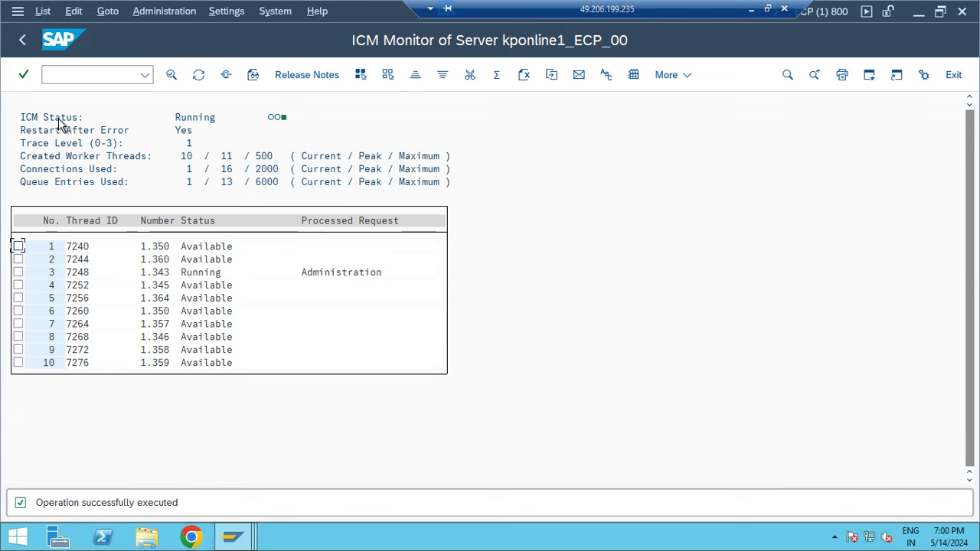
mouse_move(233, 536)
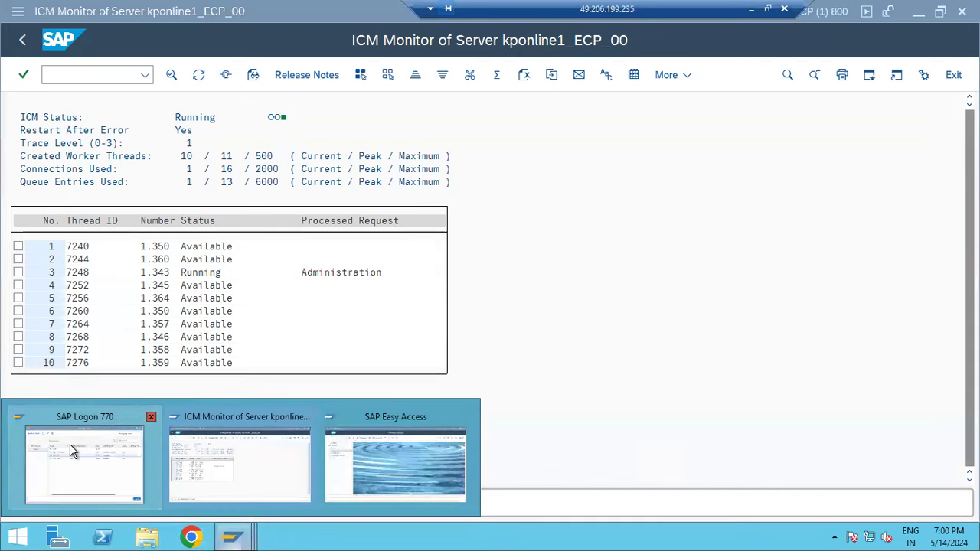
click(69, 444)
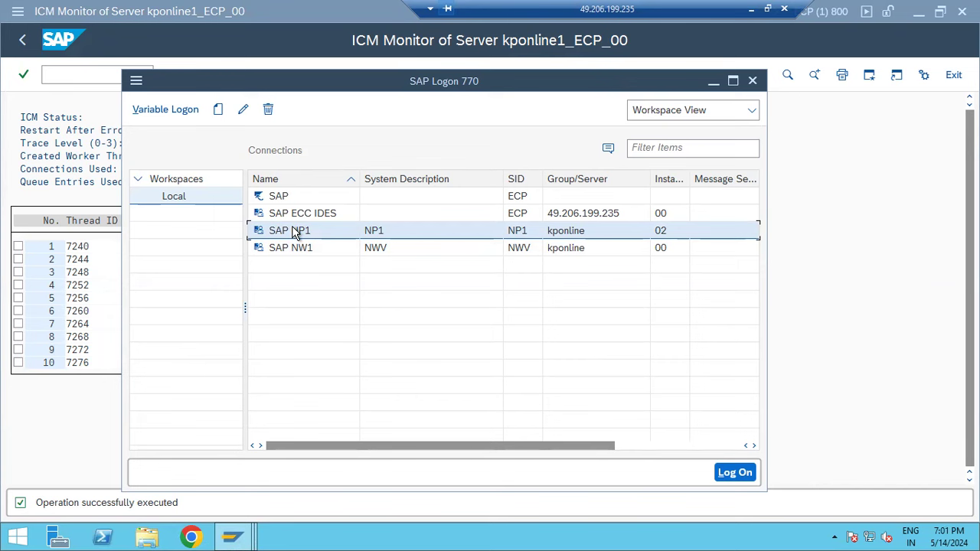
click(843, 315)
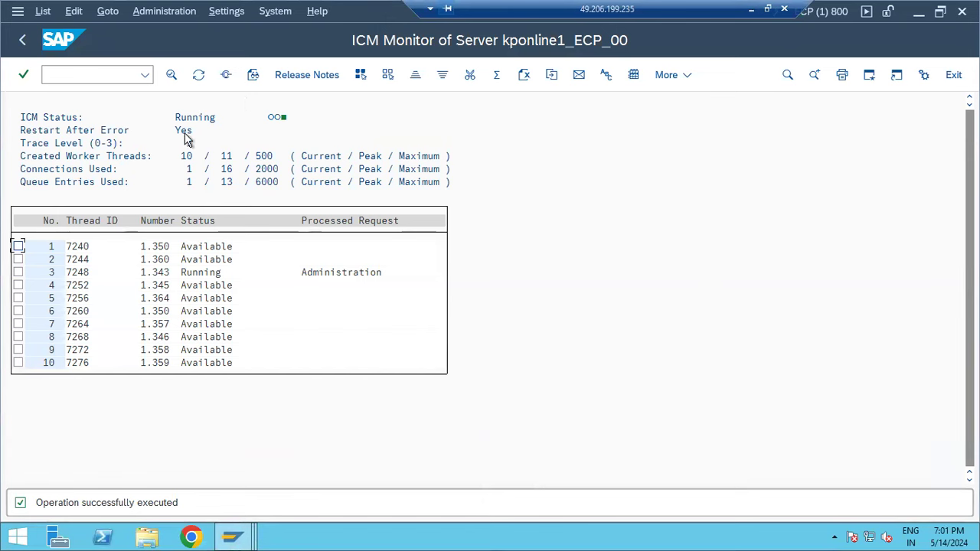
click(225, 75)
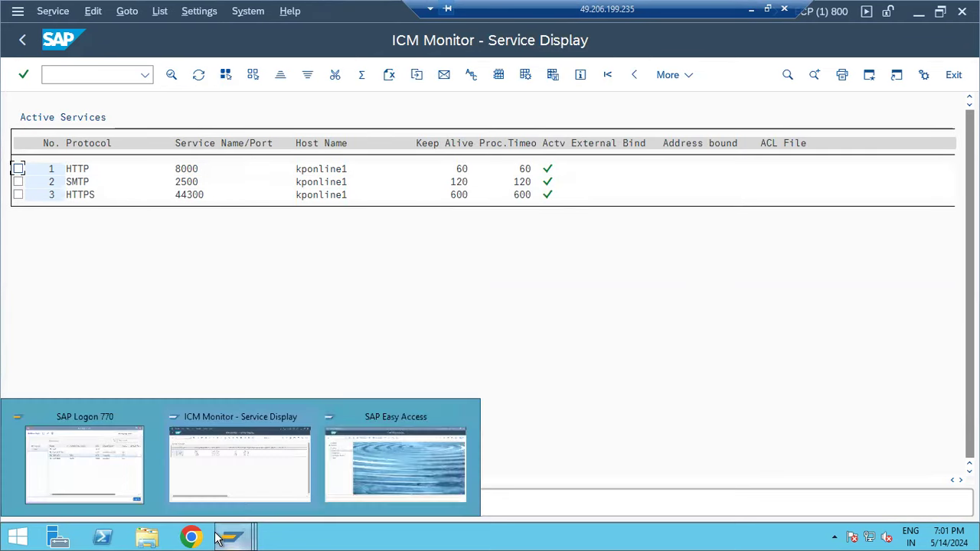
click(20, 40)
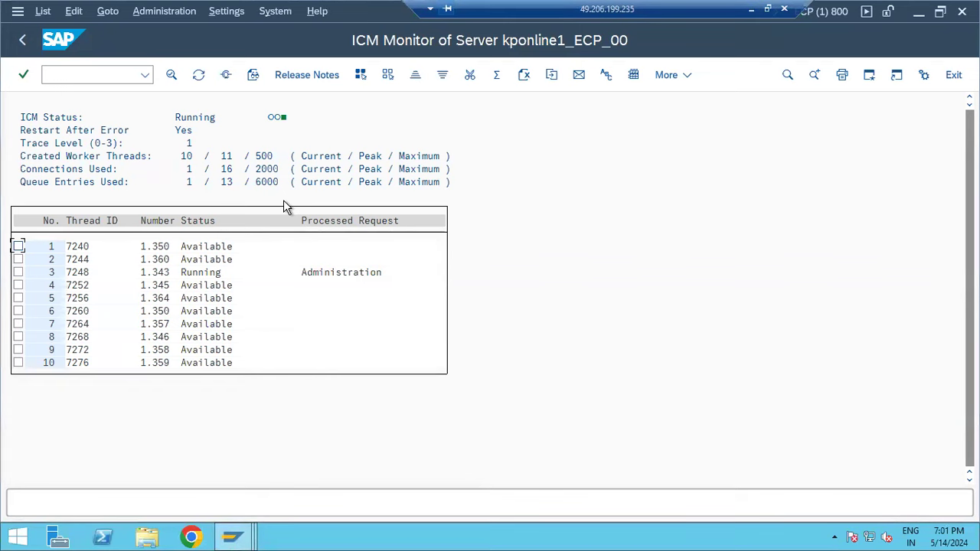
click(23, 41)
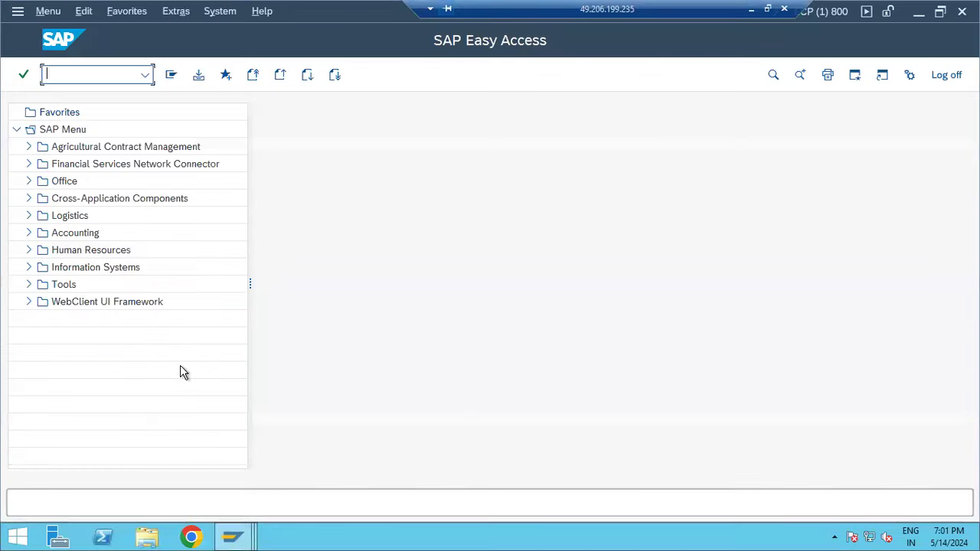
- Minimize the remote SAP session from the SAP Easy Access window
click(236, 538)
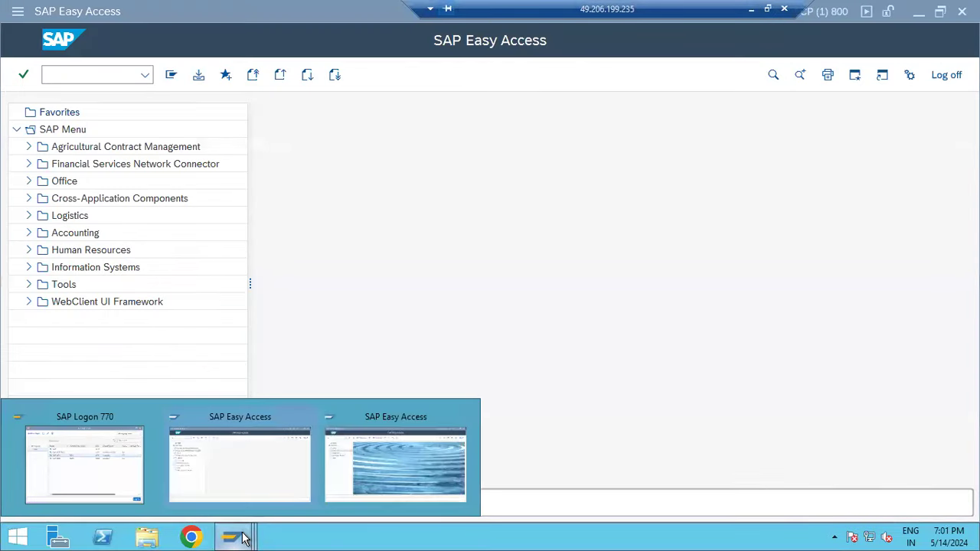
click(234, 468)
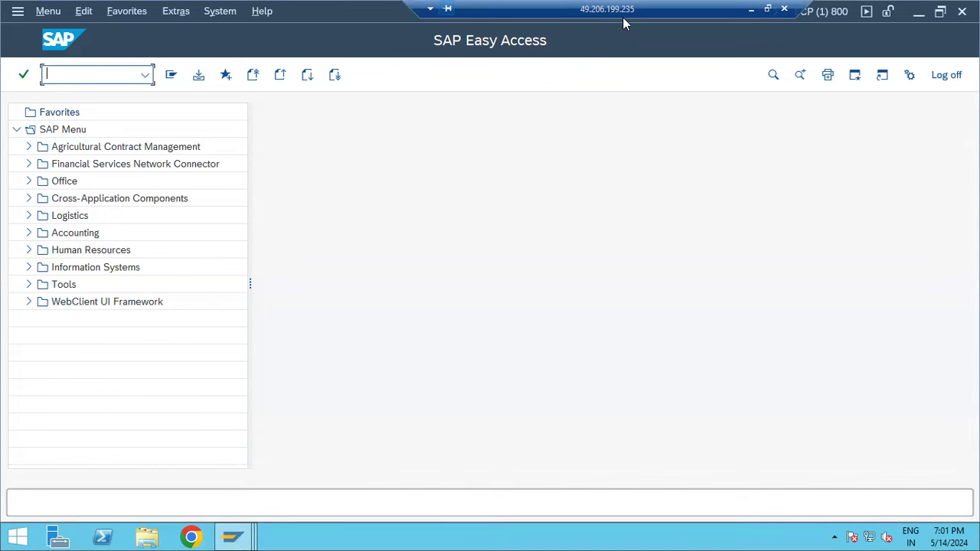
click(750, 8)
- Highlight the SAPCONNECT, SMTP mail server and SCOT activation notes in Paint
click(412, 535)
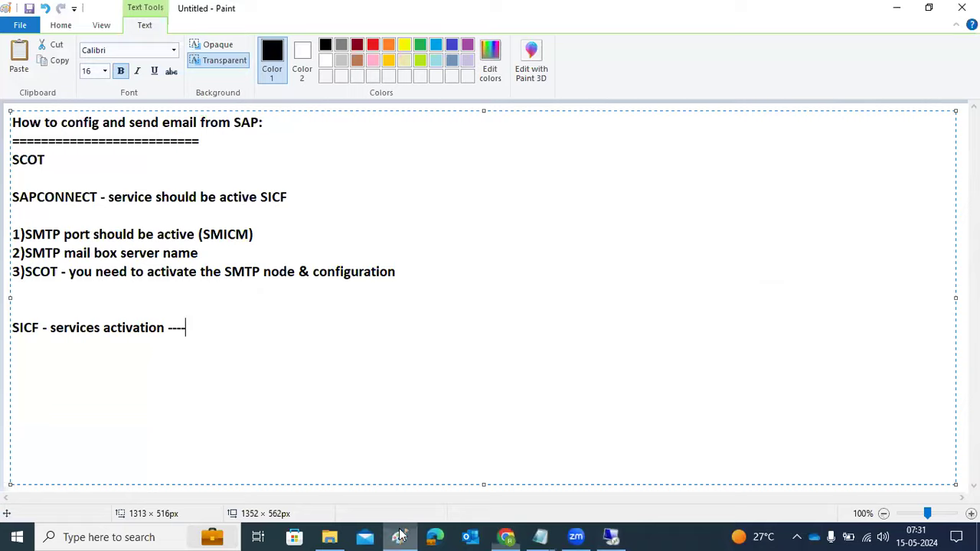
drag(55, 200, 157, 203)
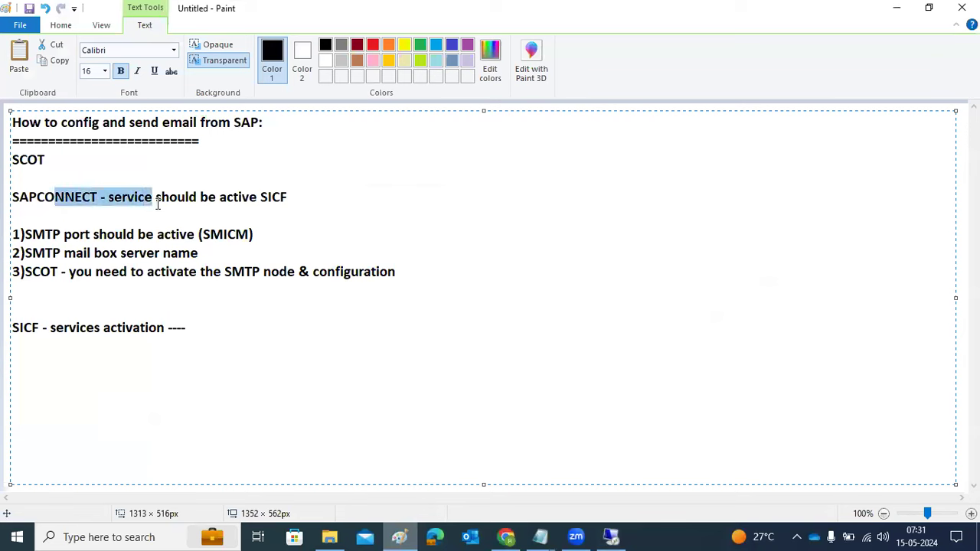
click(63, 255)
drag(71, 258, 216, 258)
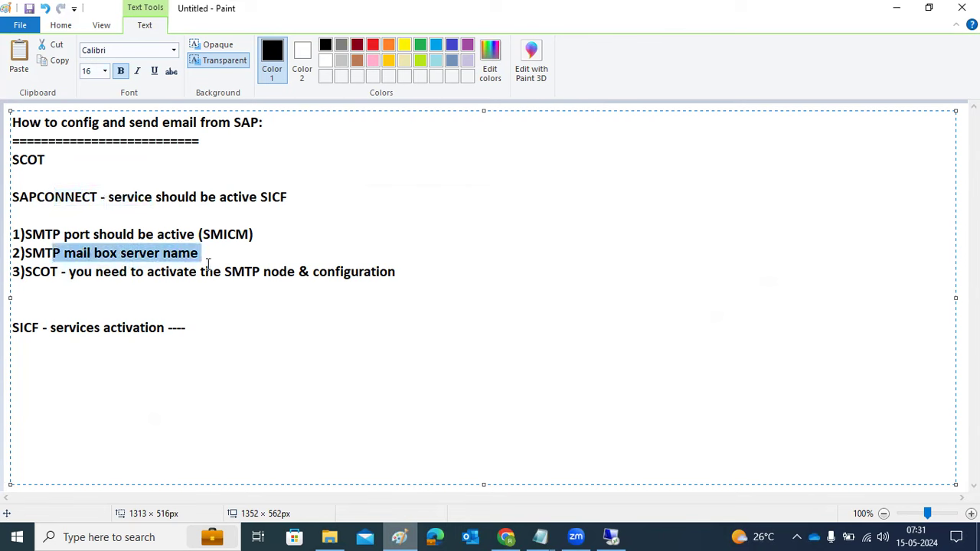
drag(103, 273, 399, 285)
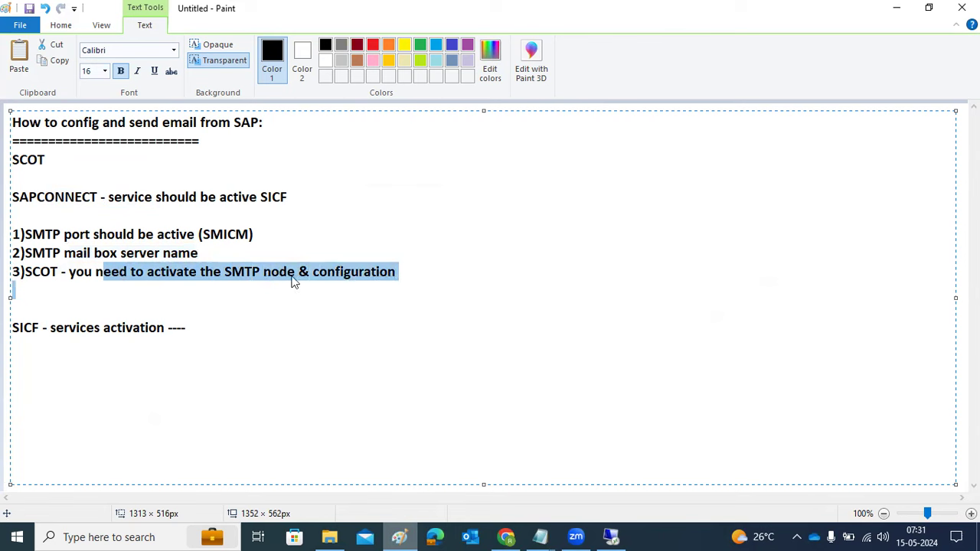
- Add a '---' line and an 'SBWP-' line below the SICF note
click(222, 335)
key(Return)
text(---)
key(Return)
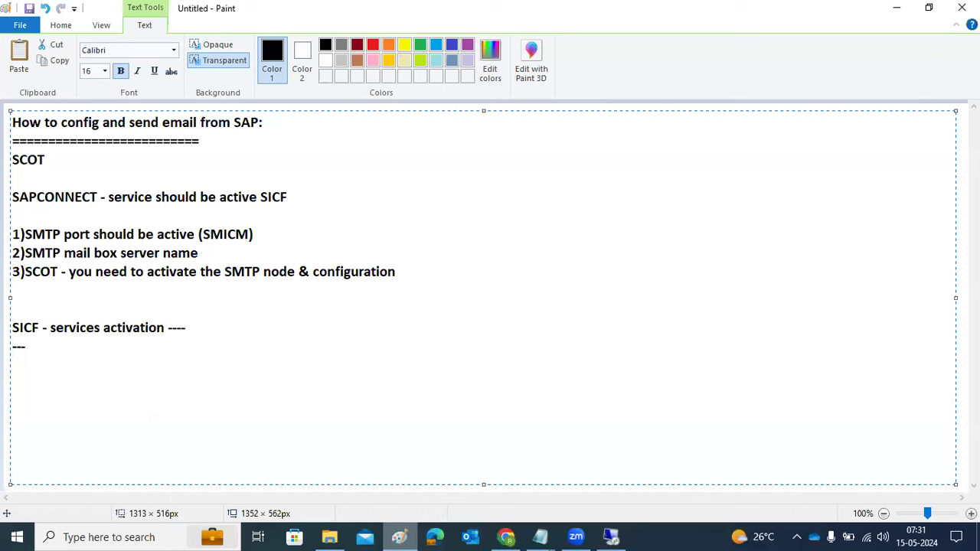
text(SBWP-)
- Run transaction SBWP in the remote SAP session
click(610, 536)
text(sbwp)
key(Return)
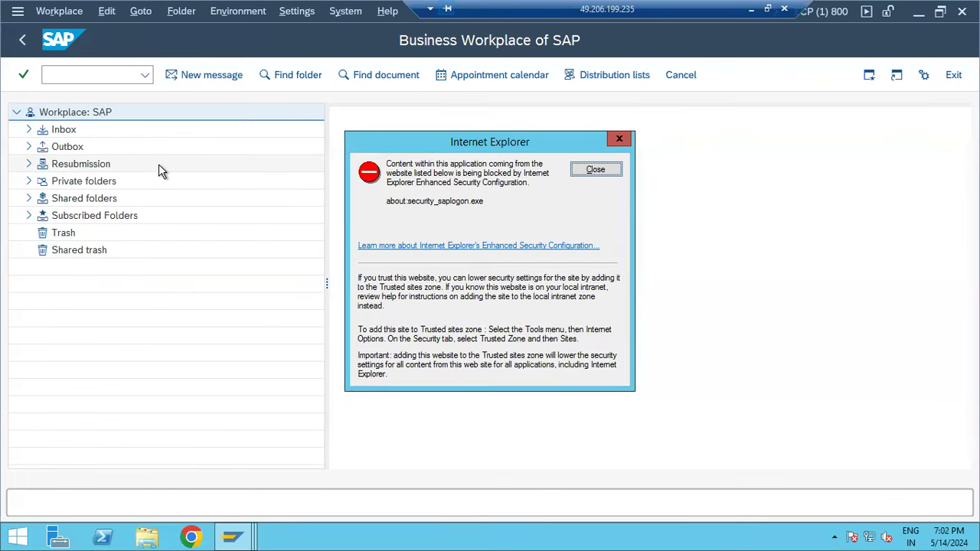
- Close the security warning, browse the Inbox, Outbox and Resubmission folders, and start a new message
click(598, 169)
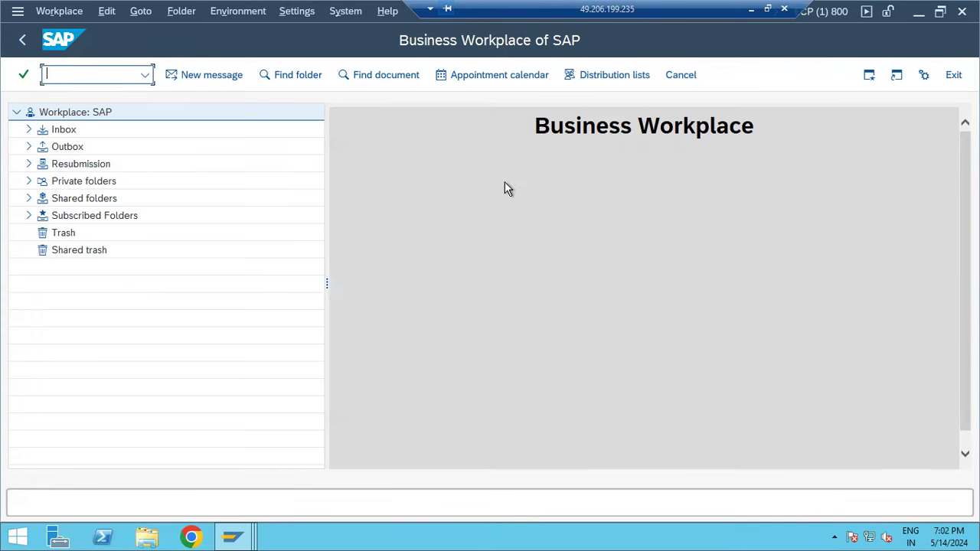
click(29, 130)
click(28, 249)
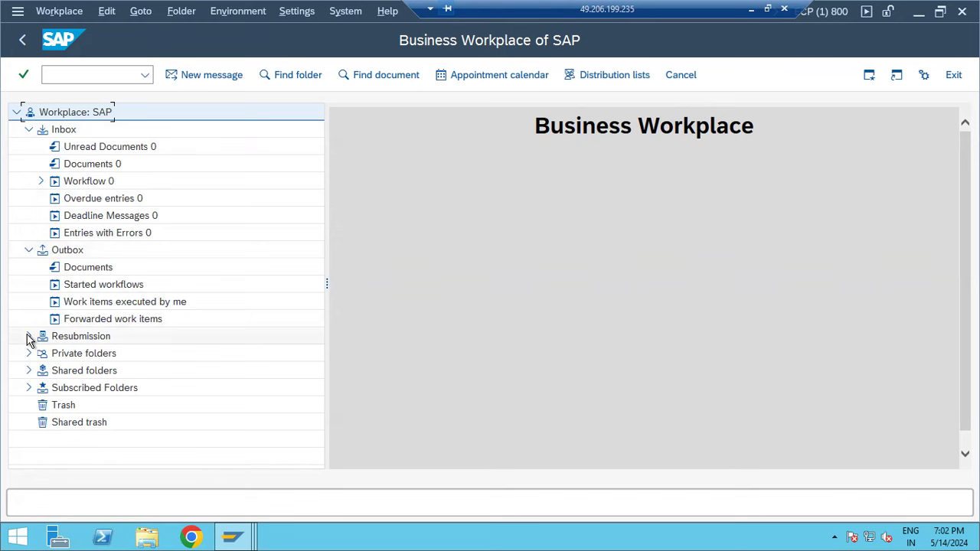
click(28, 337)
click(28, 250)
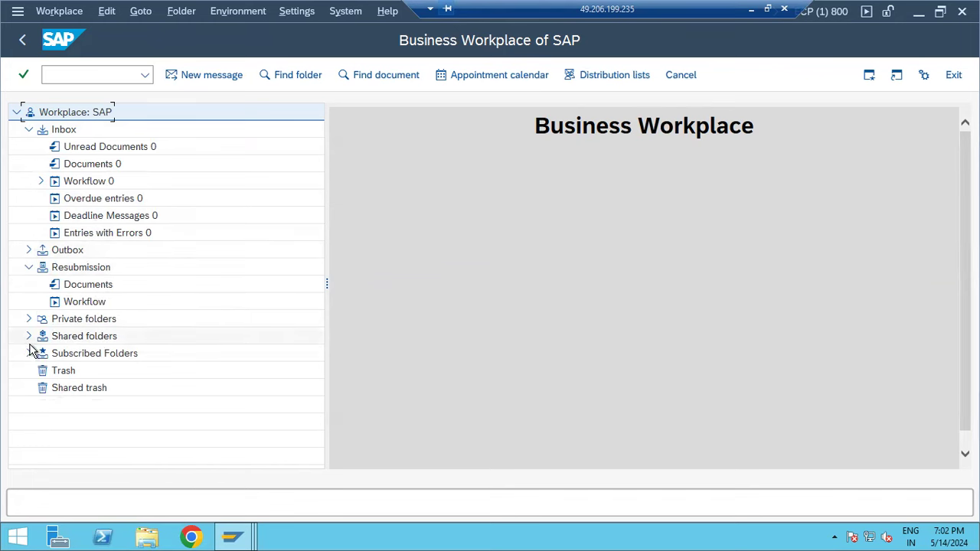
click(29, 130)
click(29, 131)
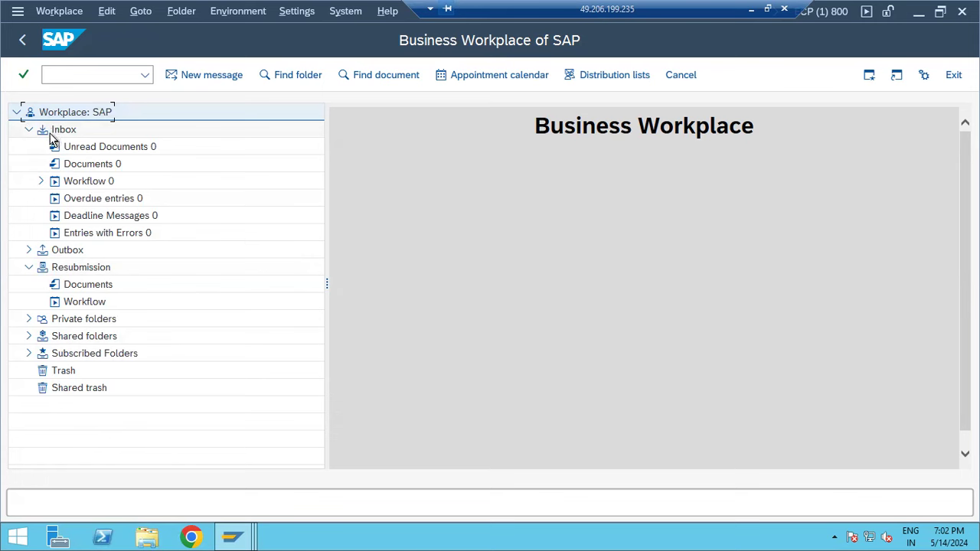
click(191, 77)
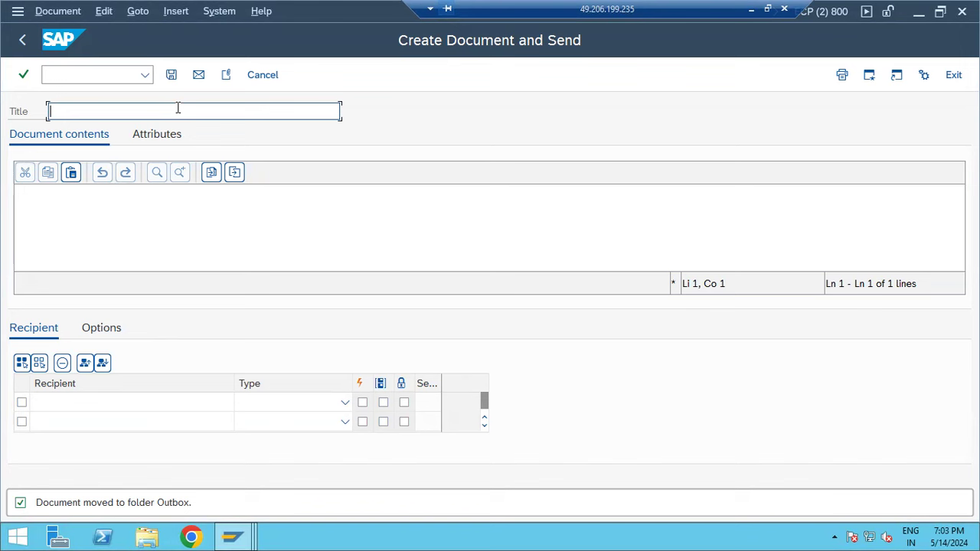
- Title the document TEST, add the Gmail recipient as Internet address, and tick Send Express and Send as copy
text(TEST)
click(94, 399)
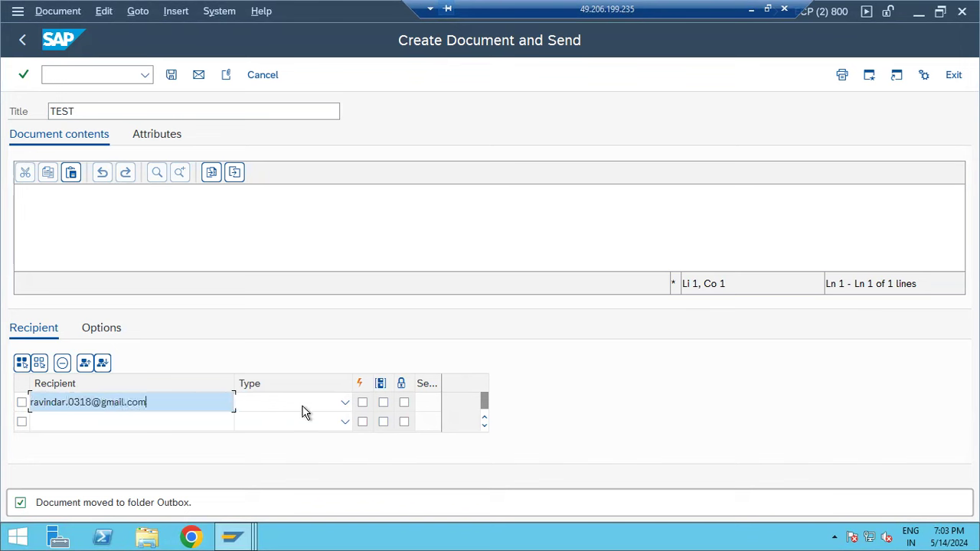
click(341, 403)
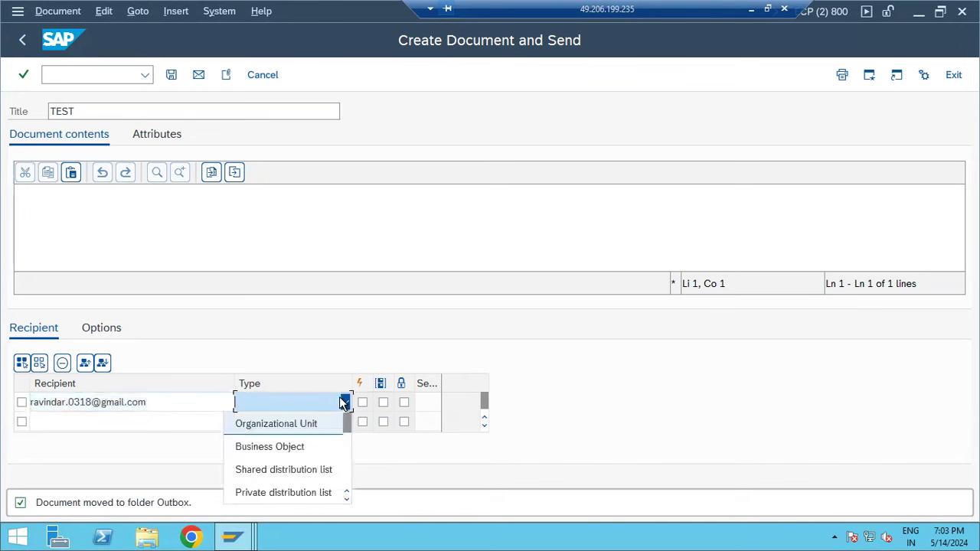
scroll(290, 451, down, 2)
click(289, 451)
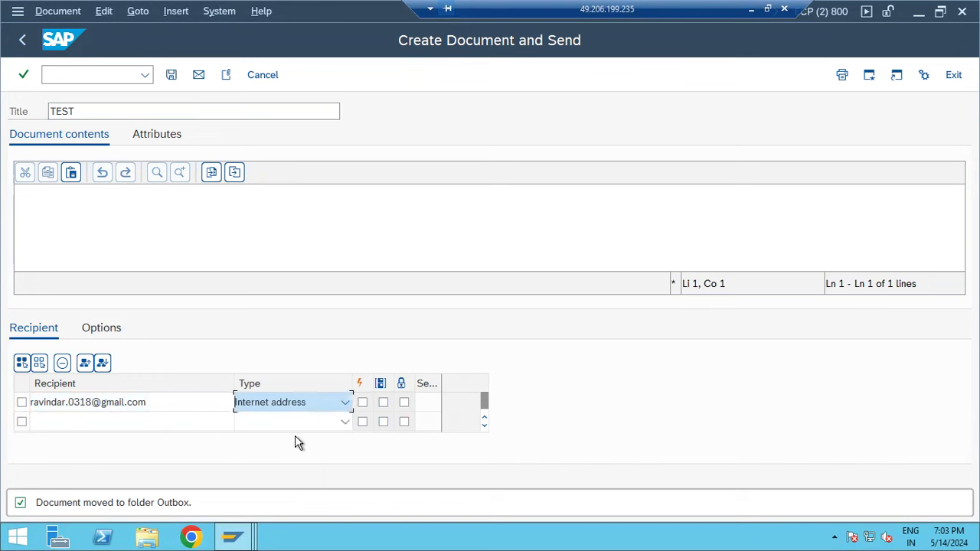
click(363, 402)
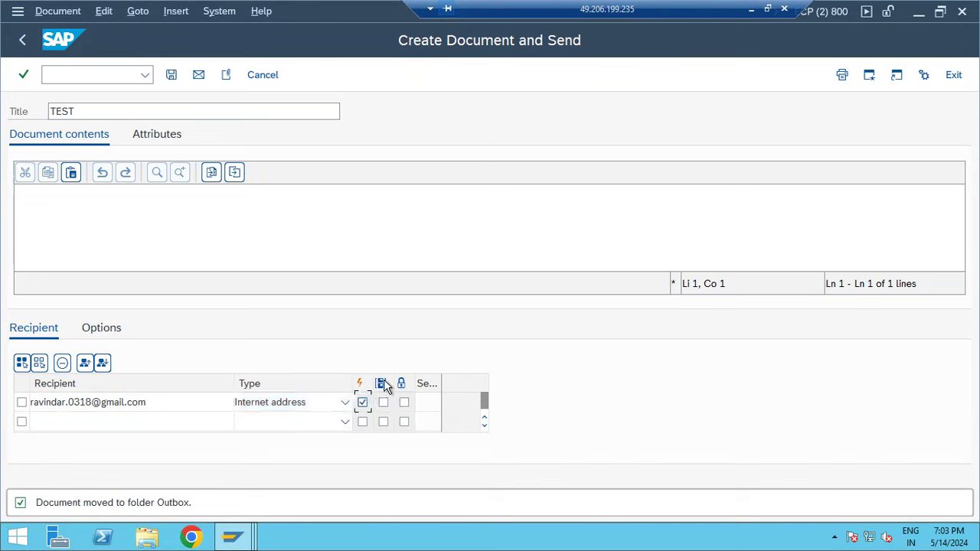
click(384, 403)
click(81, 208)
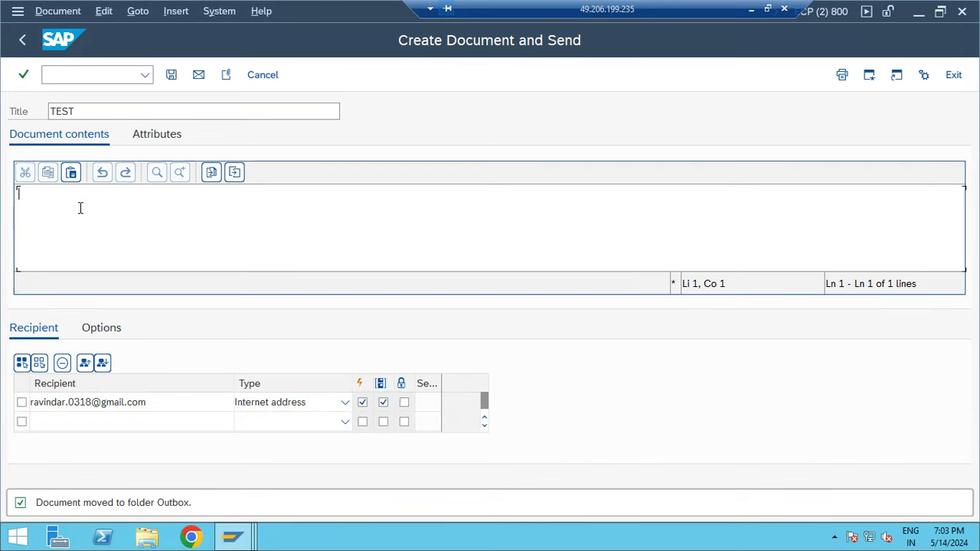
- Write the body 'This is test email - Please ignore'
text(Thisi s)
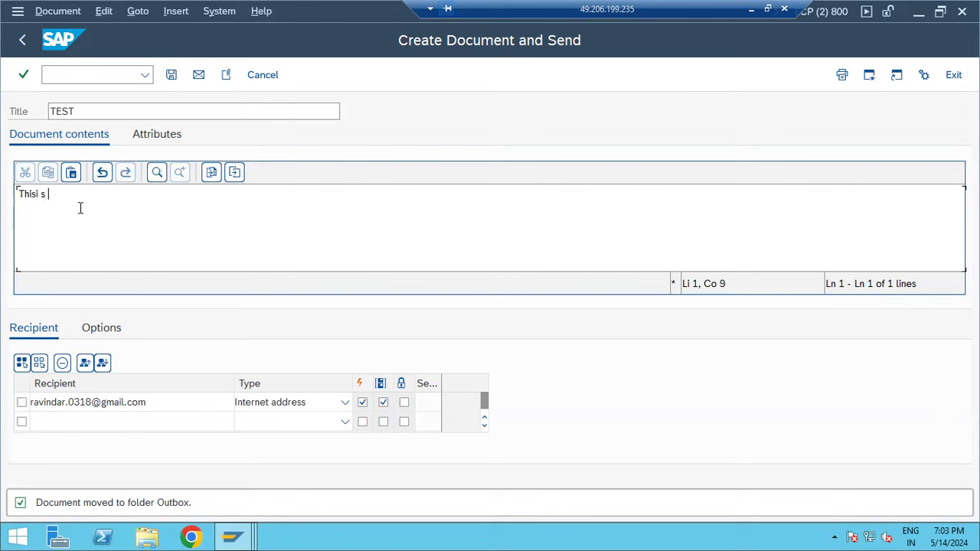
key(ctrl+a)
text(T)
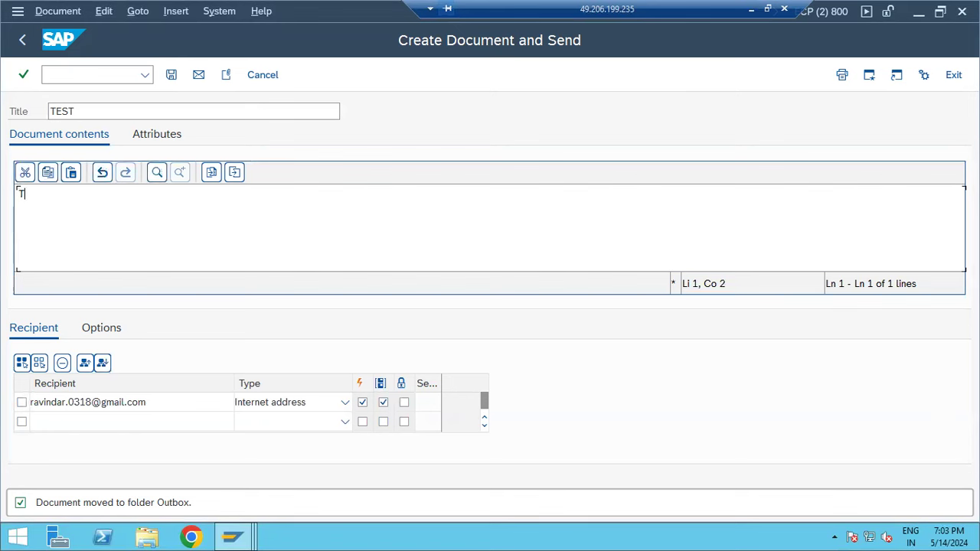
text(his is tes)
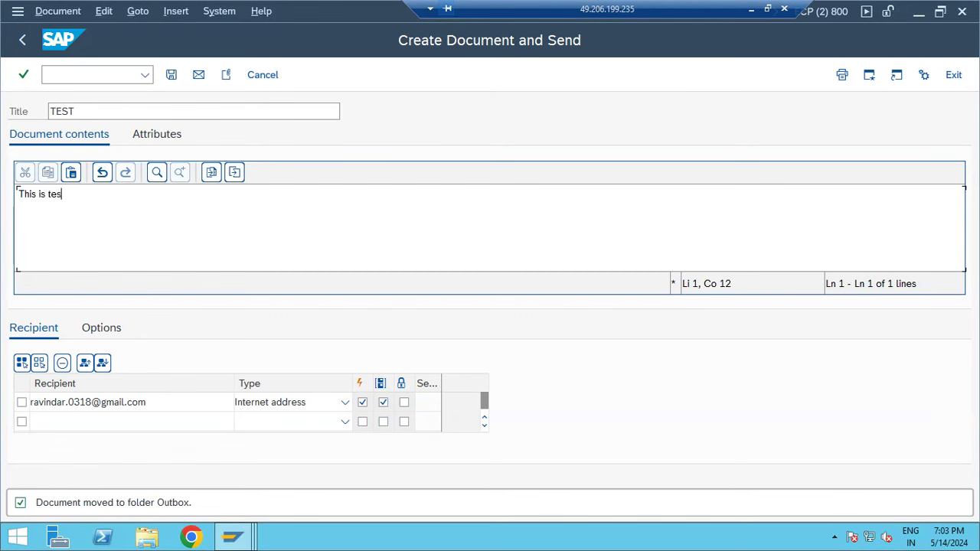
text(t email - Please ignore)
- Attach the hosts file from Downloads, allow access, and send the message
click(227, 75)
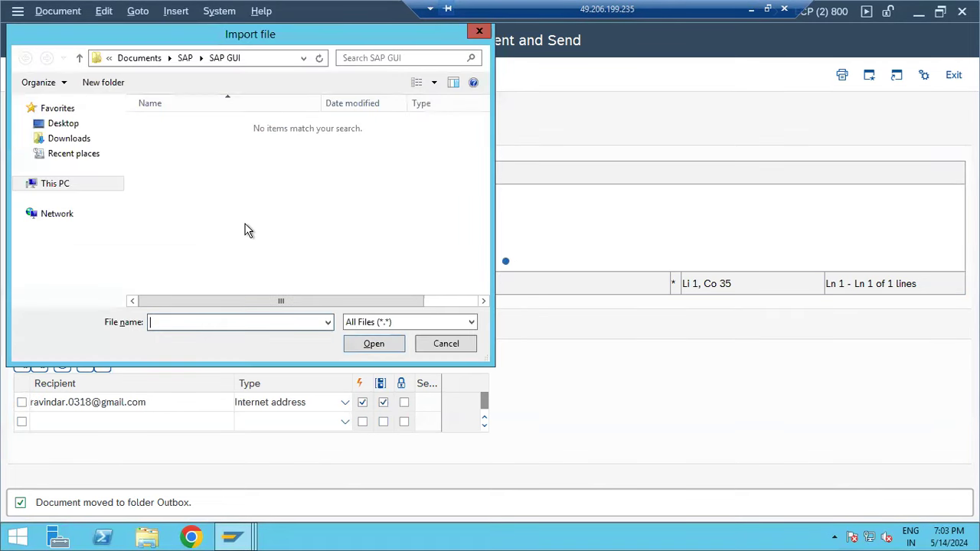
click(75, 143)
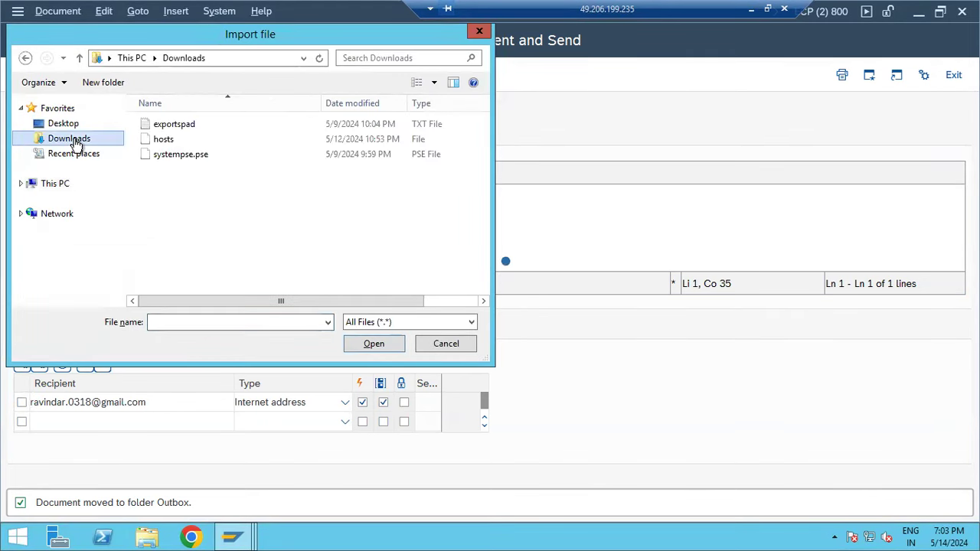
double_click(190, 142)
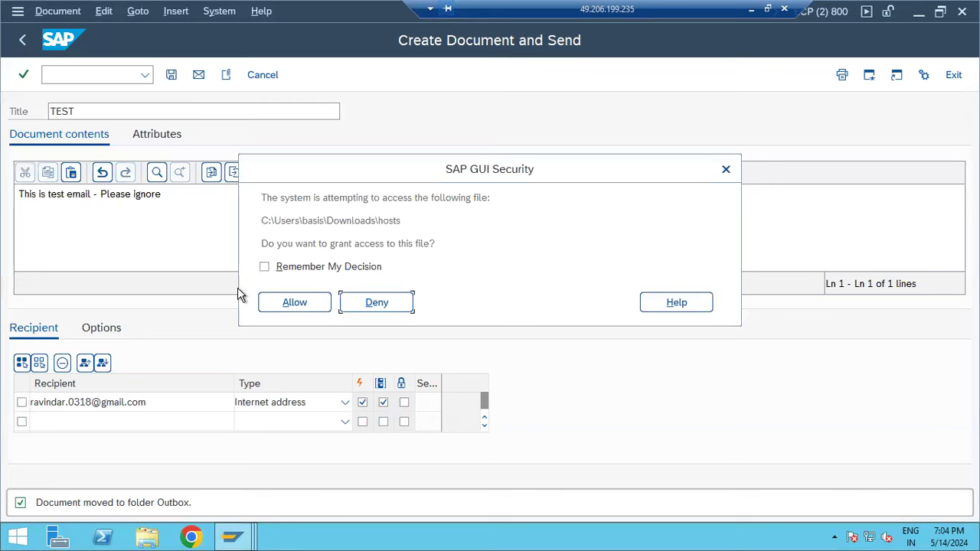
click(285, 304)
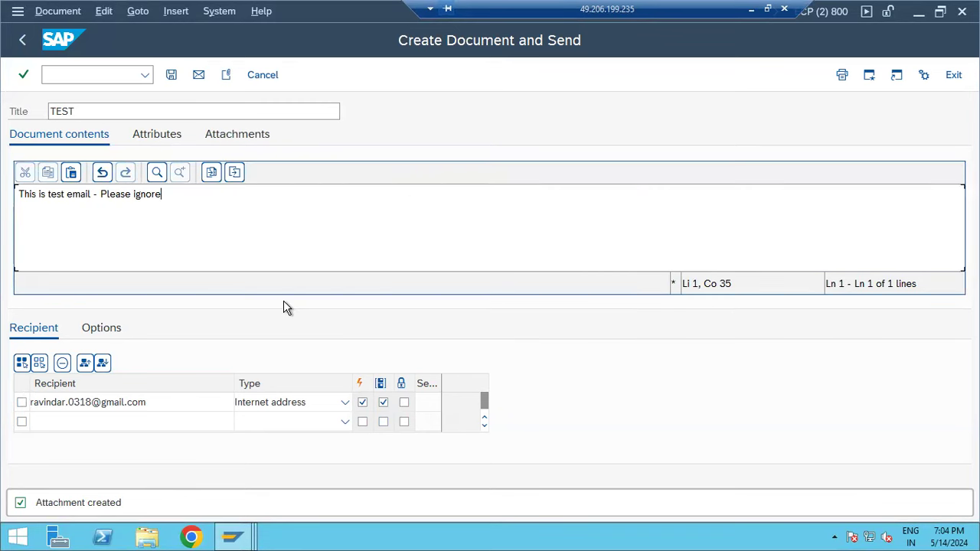
click(252, 135)
click(52, 137)
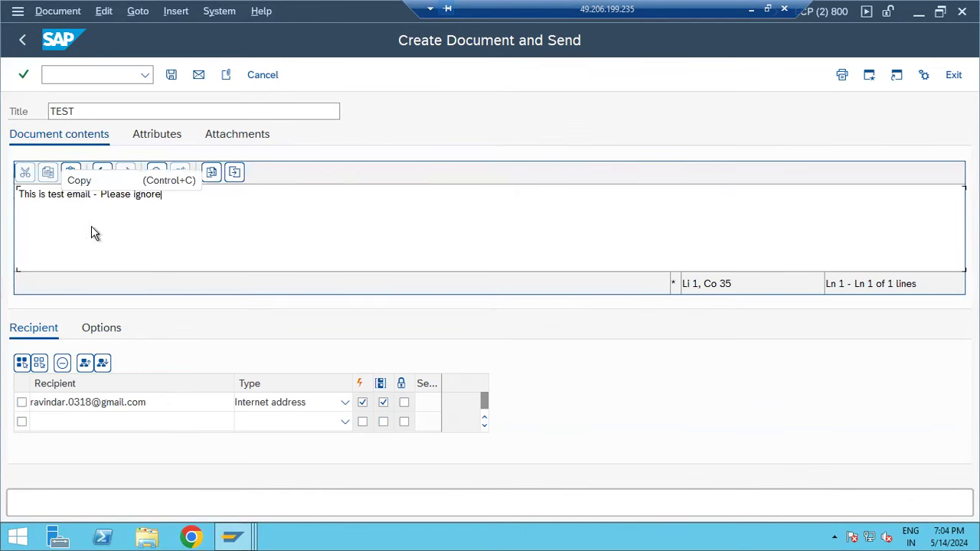
click(199, 75)
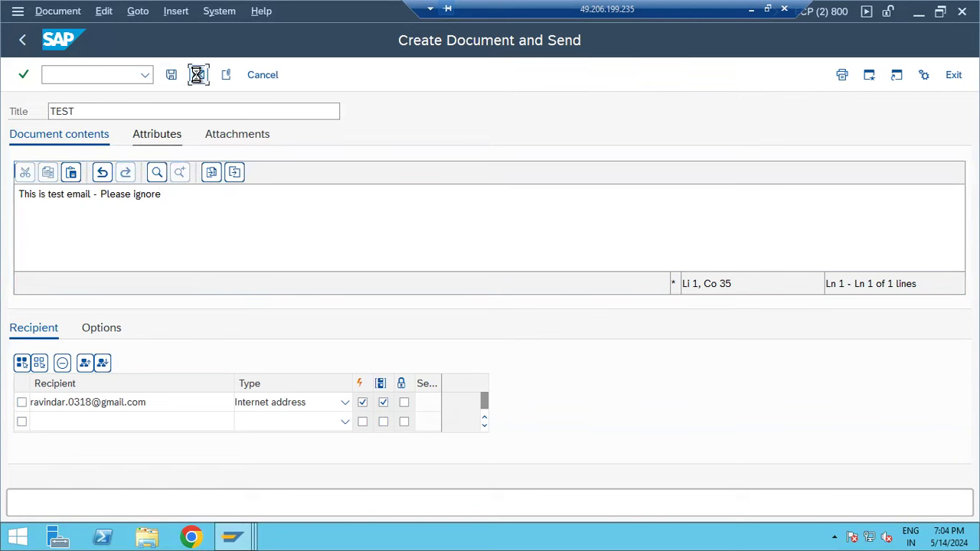
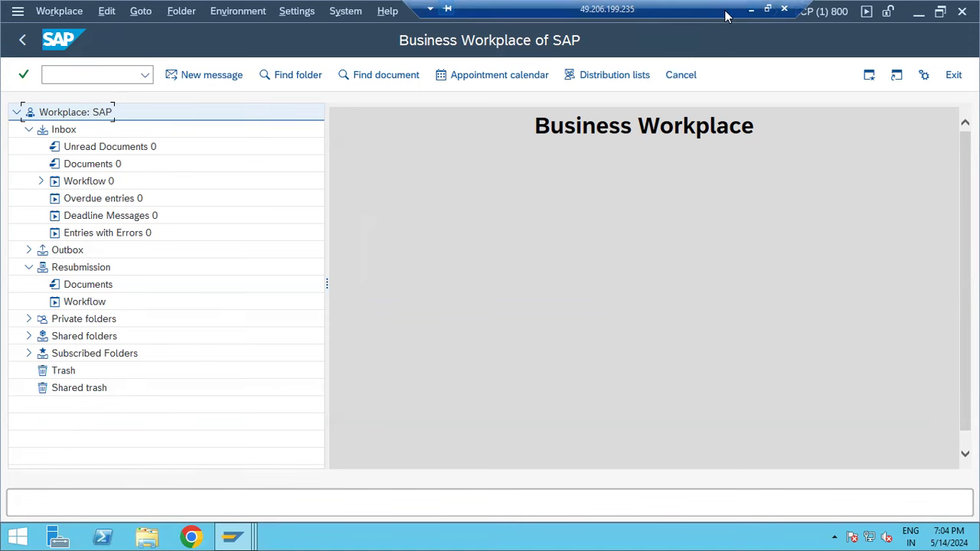
- Add the line 'SOST - to check outemail status' below SBWP- in the Paint notes
drag(725, 12, 615, 14)
click(641, 10)
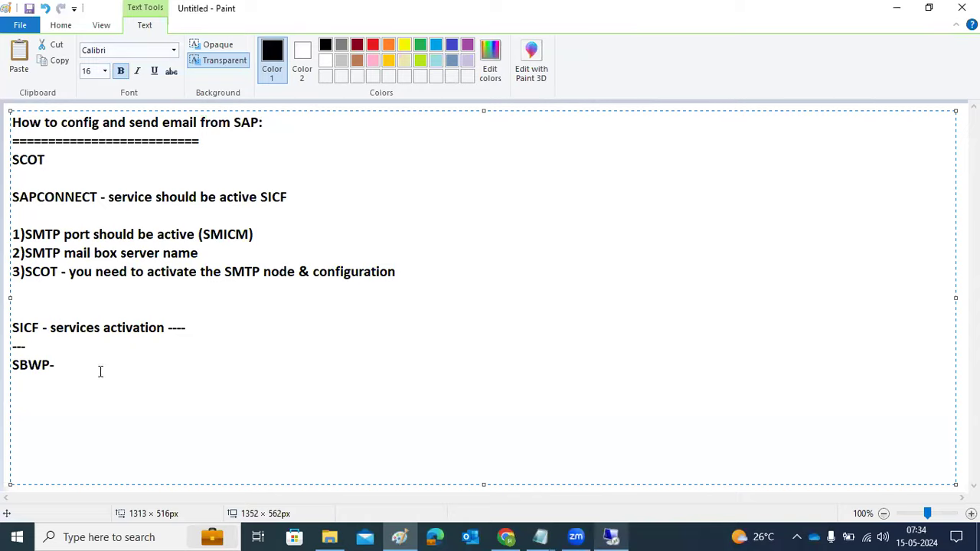
drag(72, 367, 7, 364)
click(78, 368)
mouse_move(620, 535)
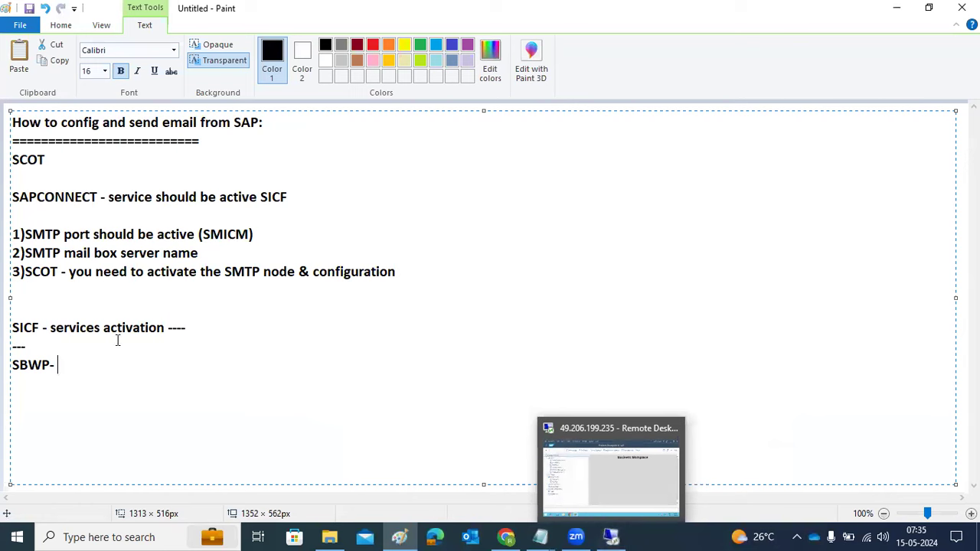
key(Return)
key(Return)
text(SOST - )
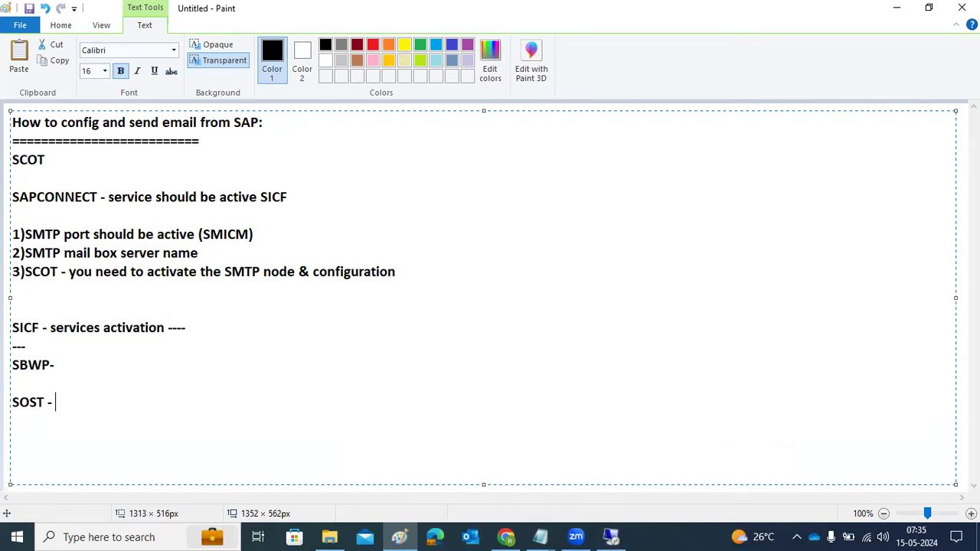
text(to check outemail status)
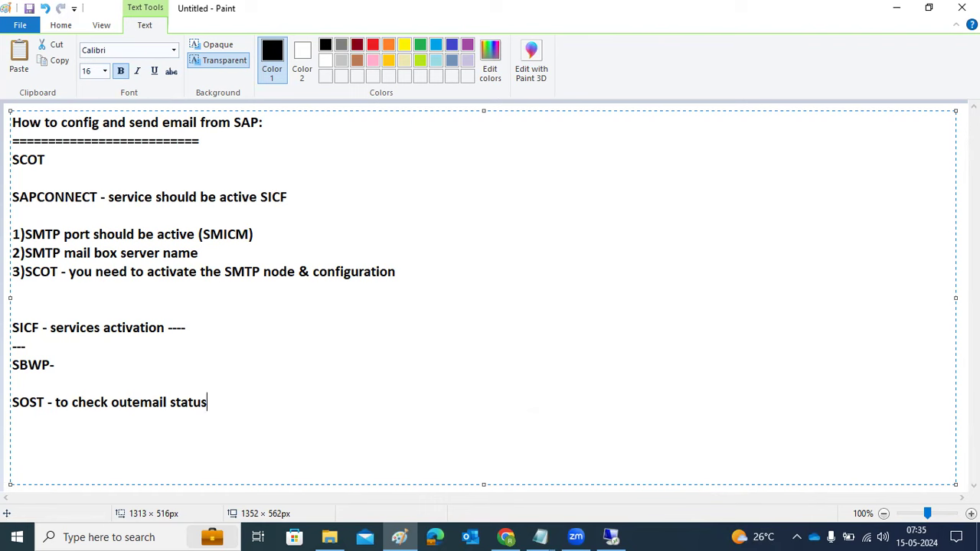
click(605, 534)
- Run /nsost, dismiss the browser security warning, and mark the waiting TEST send request
click(88, 77)
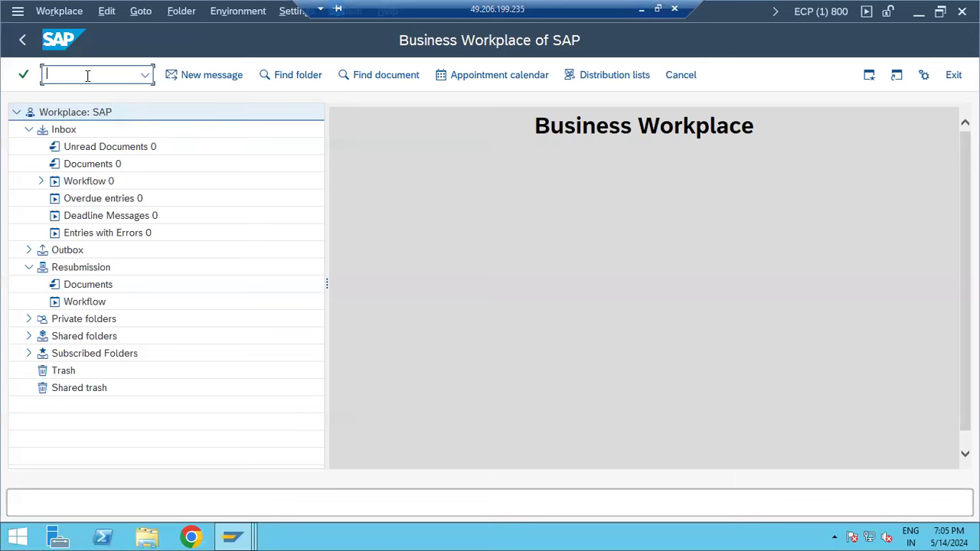
text(/nsost)
key(Return)
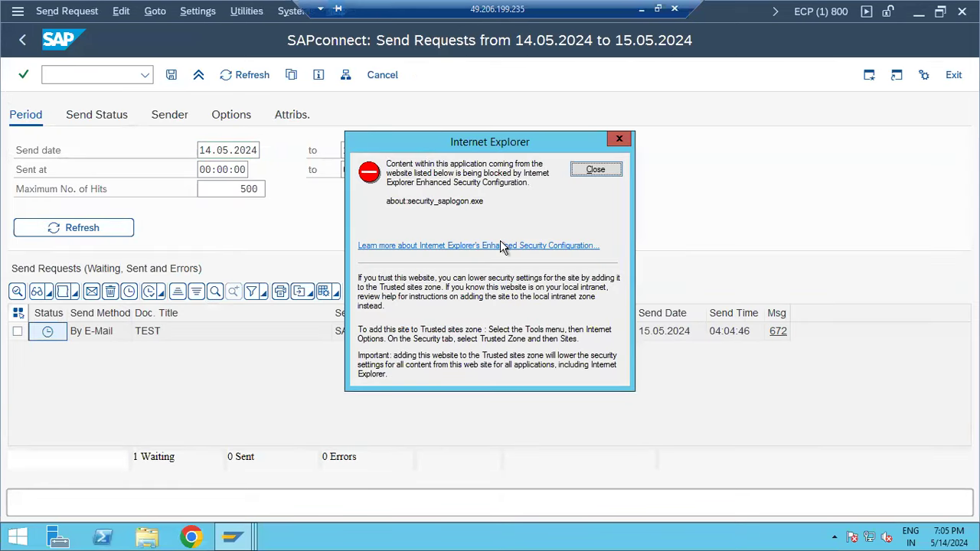
click(597, 169)
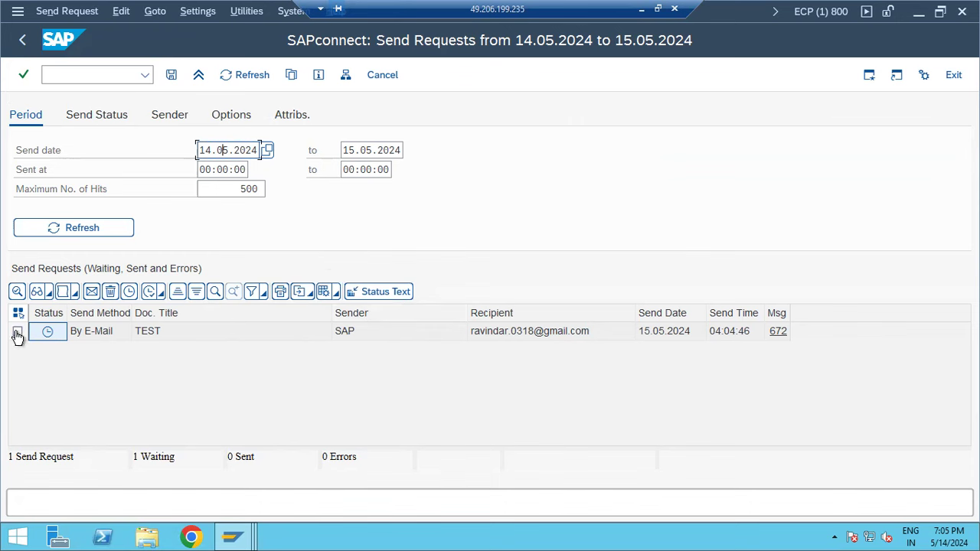
mouse_move(46, 341)
click(17, 330)
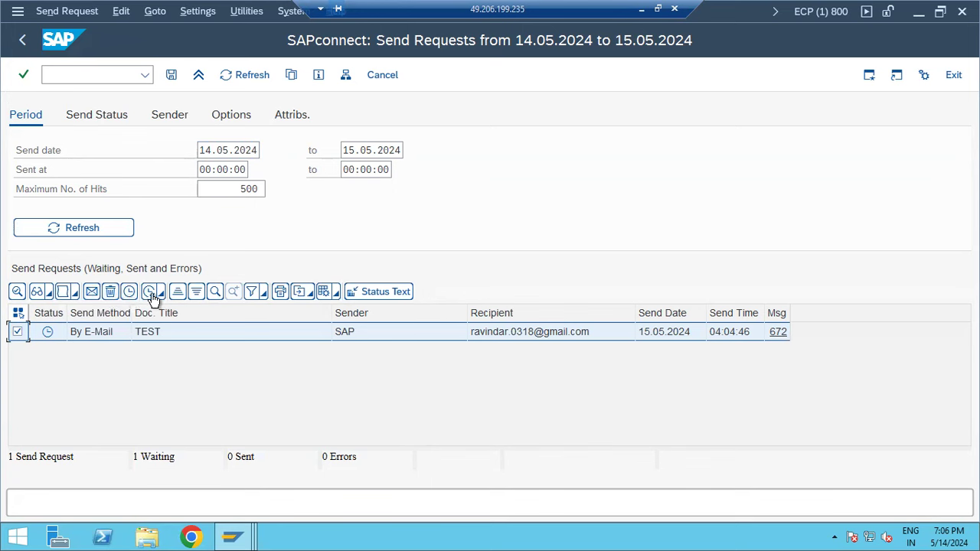
- Start the send process for the TEST request and read message 672's status text
click(152, 295)
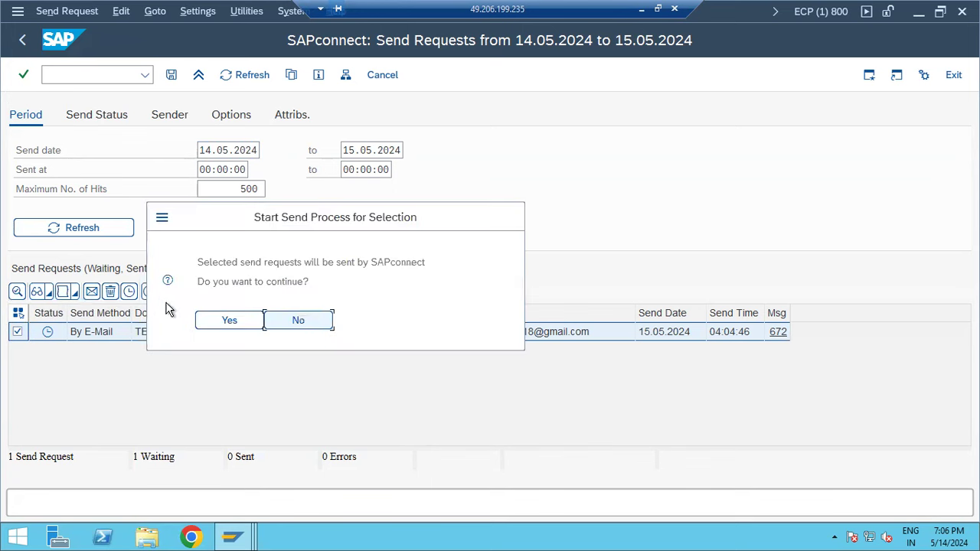
click(227, 326)
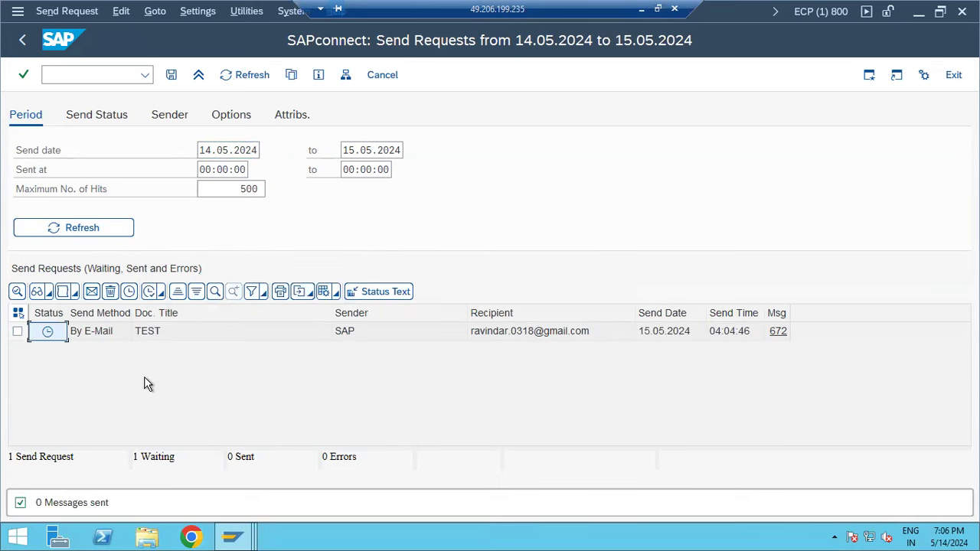
click(17, 333)
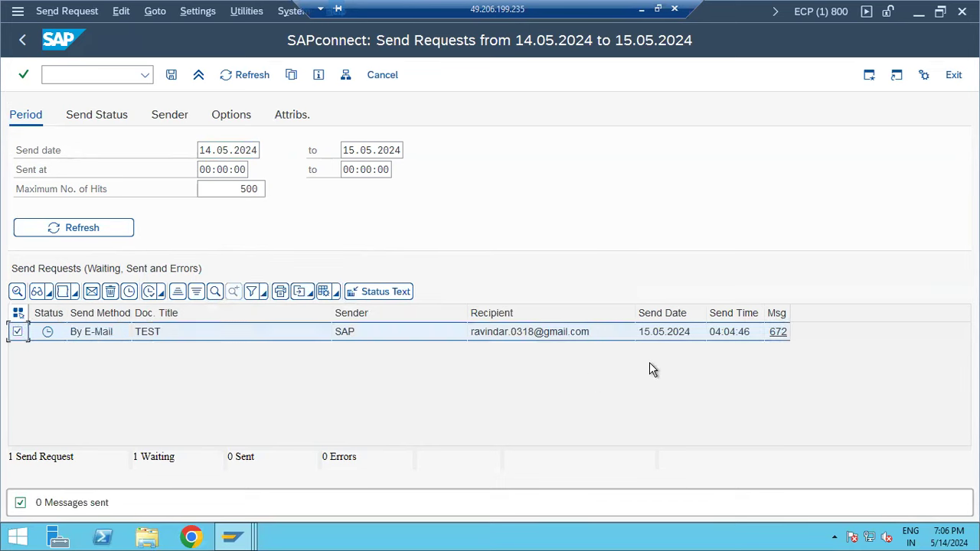
click(780, 338)
click(448, 447)
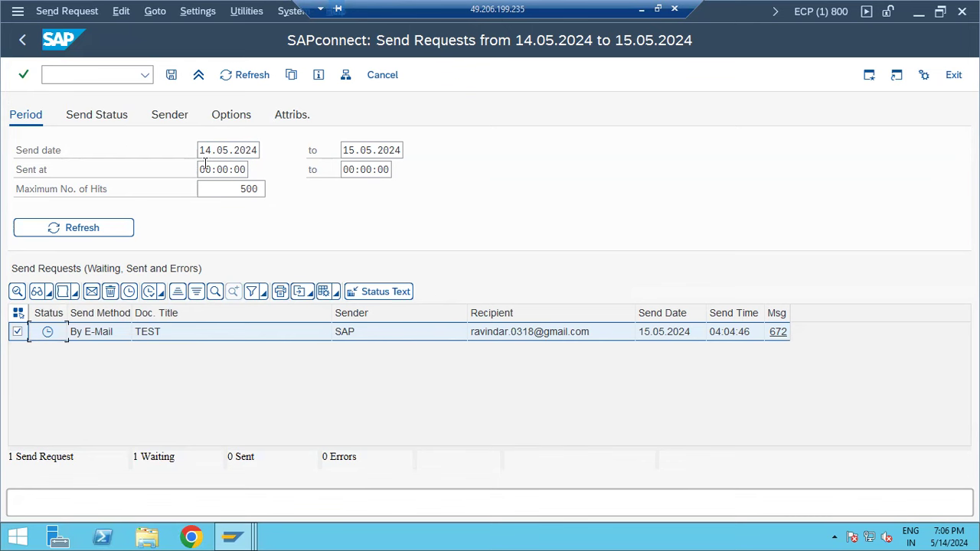
- Check the request totals and error count below the list, then re-mark the TEST row
drag(40, 457, 67, 457)
drag(334, 457, 353, 457)
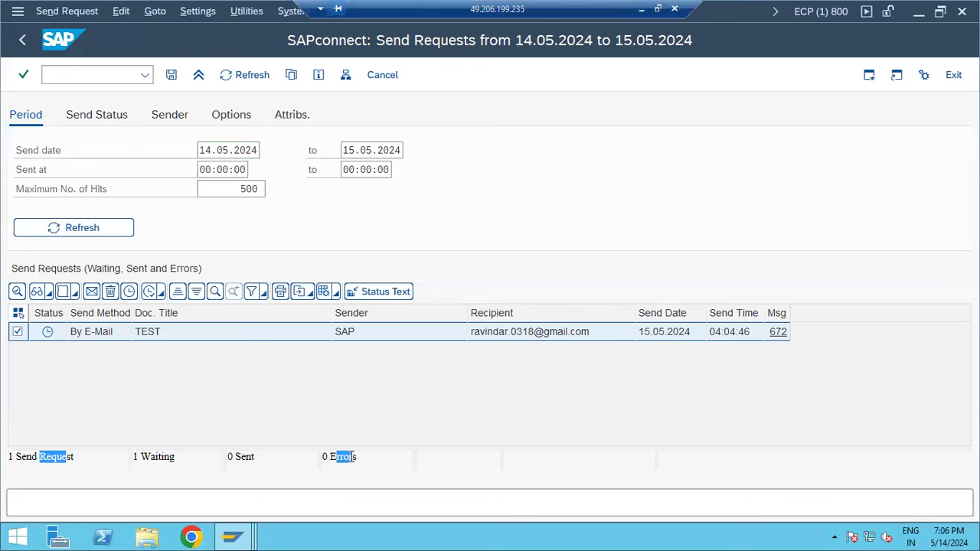
click(16, 332)
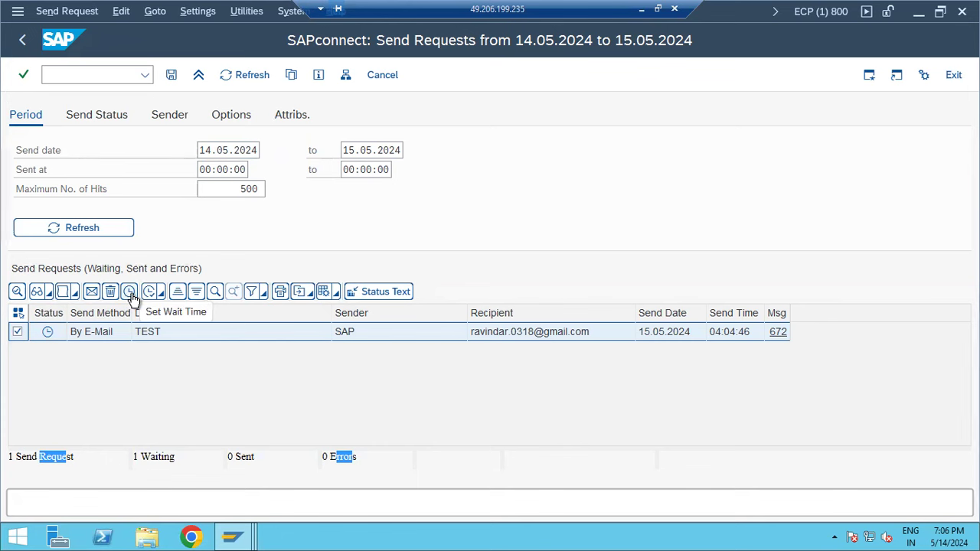
click(212, 150)
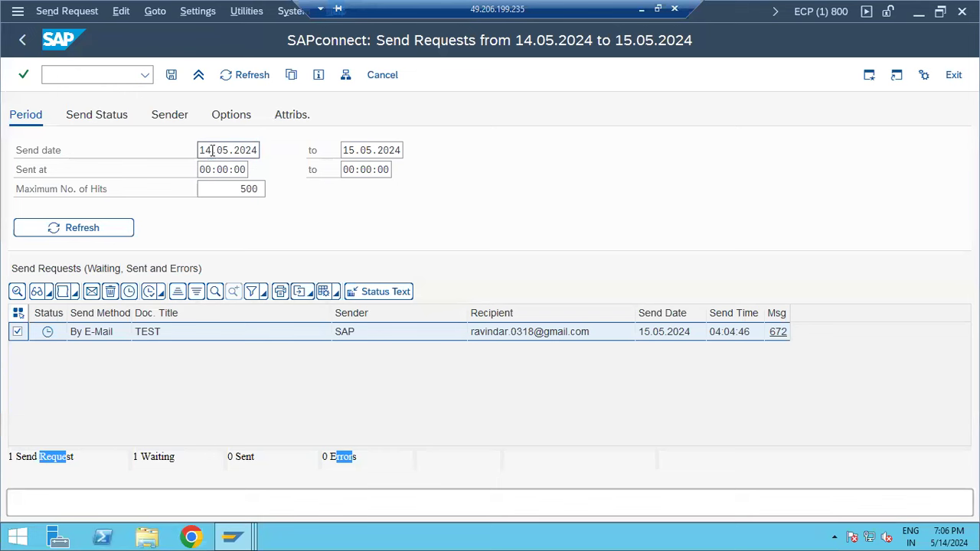
- Clear both Send date limits, include Transmitted requests under Send Status, and refresh
key(BackSpace)
key(BackSpace)
text(3)
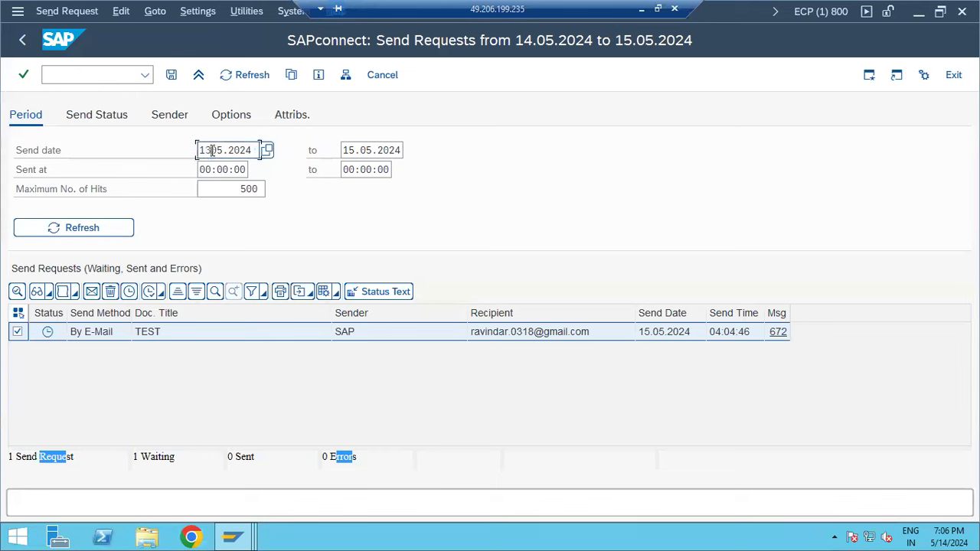
double_click(212, 150)
key(Delete)
key(Tab)
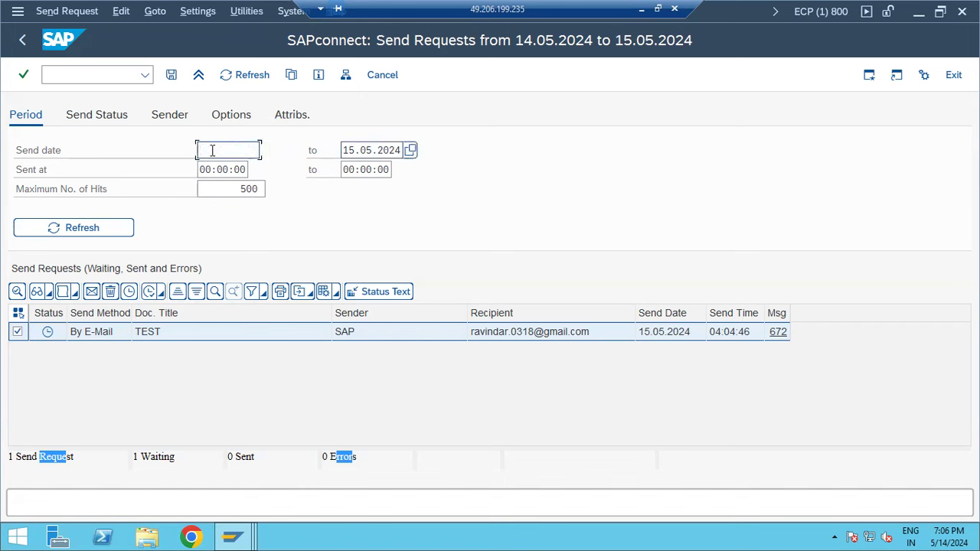
key(shift+End)
key(Delete)
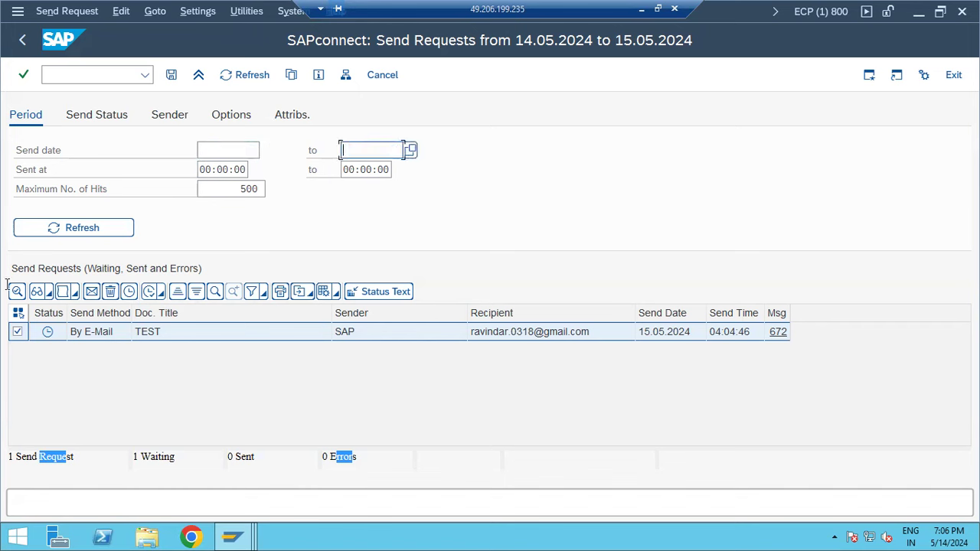
click(92, 120)
click(111, 189)
click(90, 227)
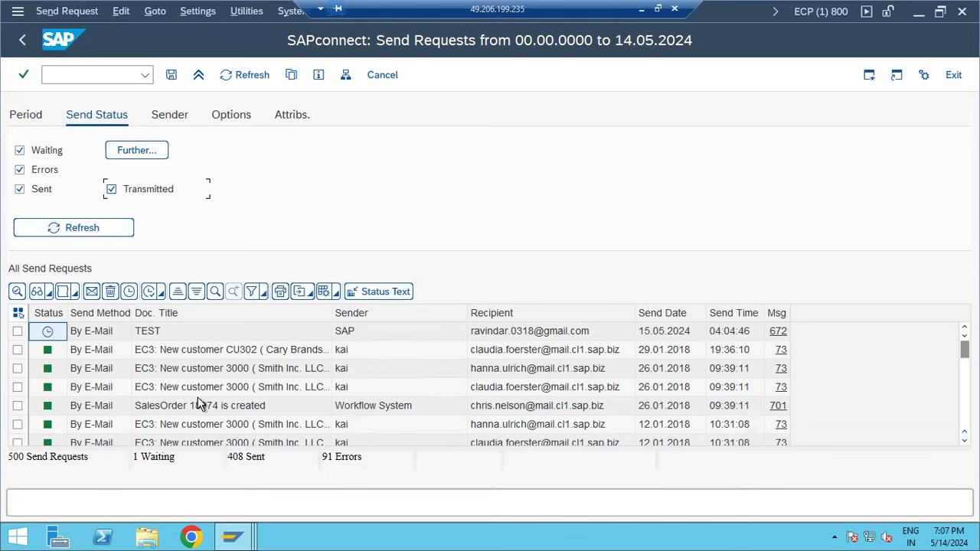
- Scroll through the full send request history, checking a couple of rows
scroll(193, 379, down, 1)
scroll(193, 379, down, 1)
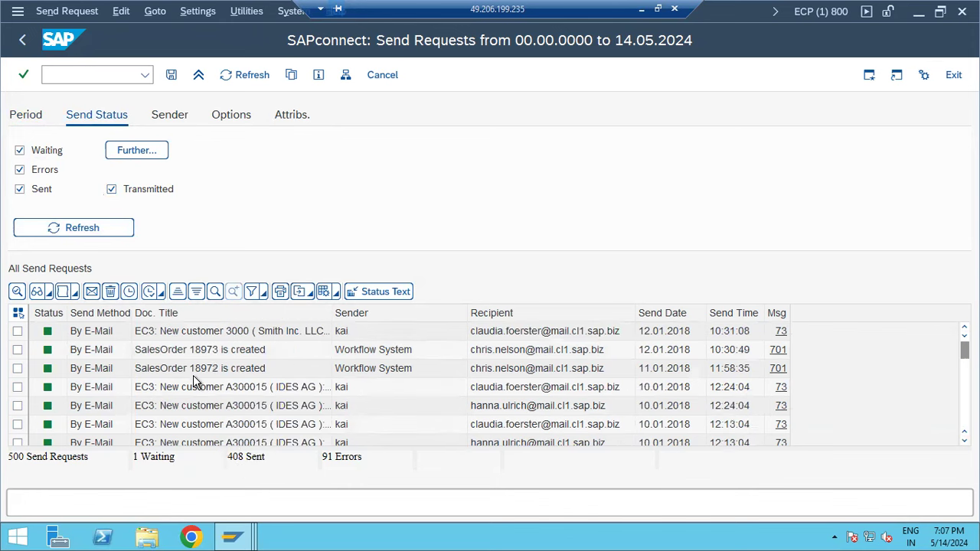
scroll(201, 425, down, 2)
scroll(201, 425, down, 10)
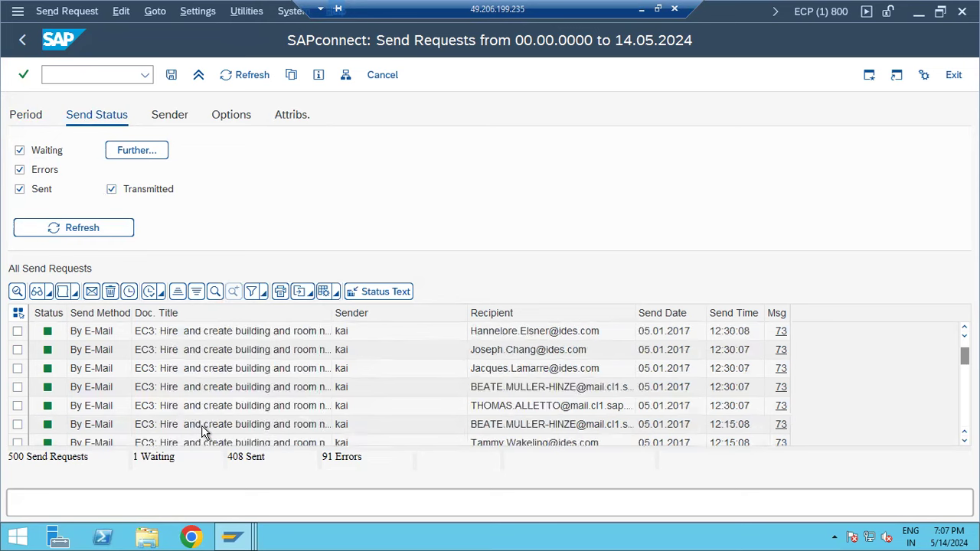
click(212, 408)
click(213, 371)
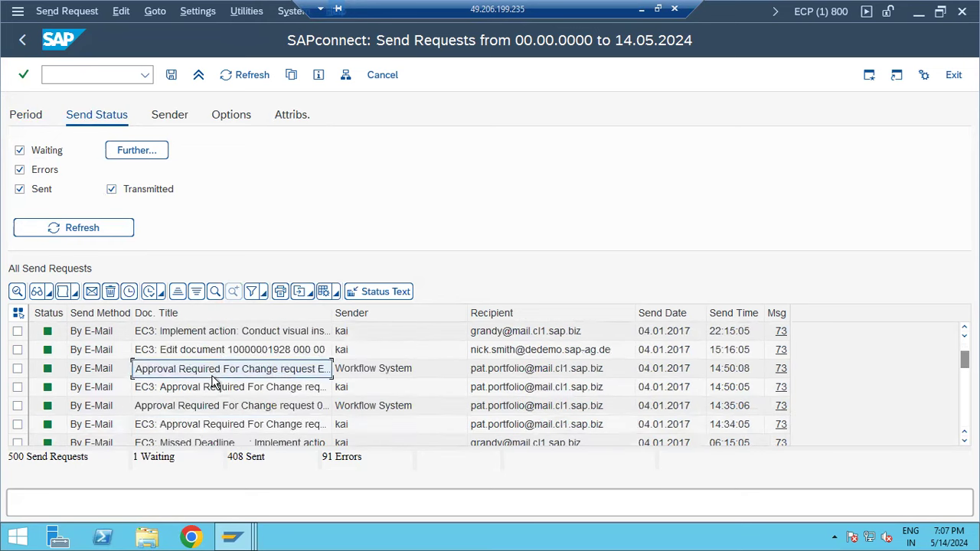
scroll(214, 379, down, 4)
scroll(213, 383, down, 8)
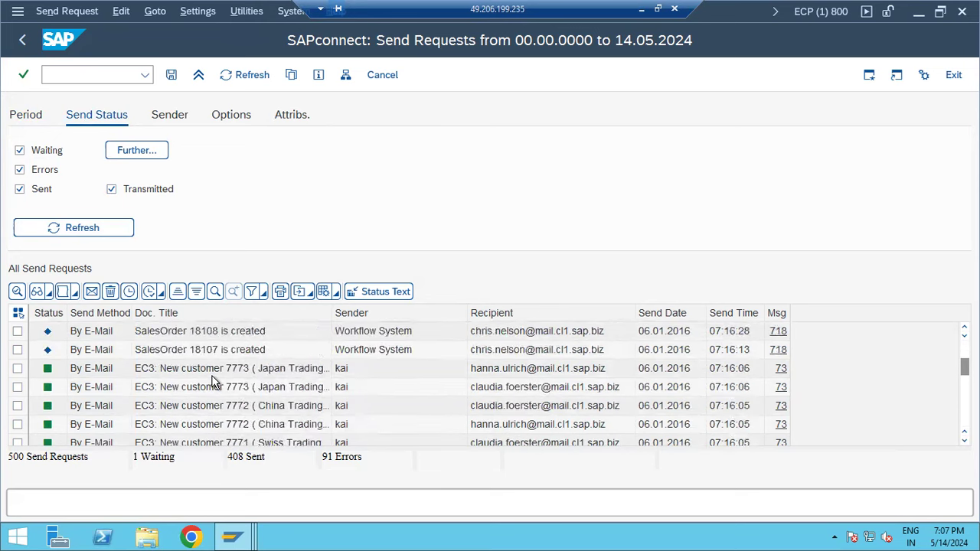
scroll(214, 384, up, 8)
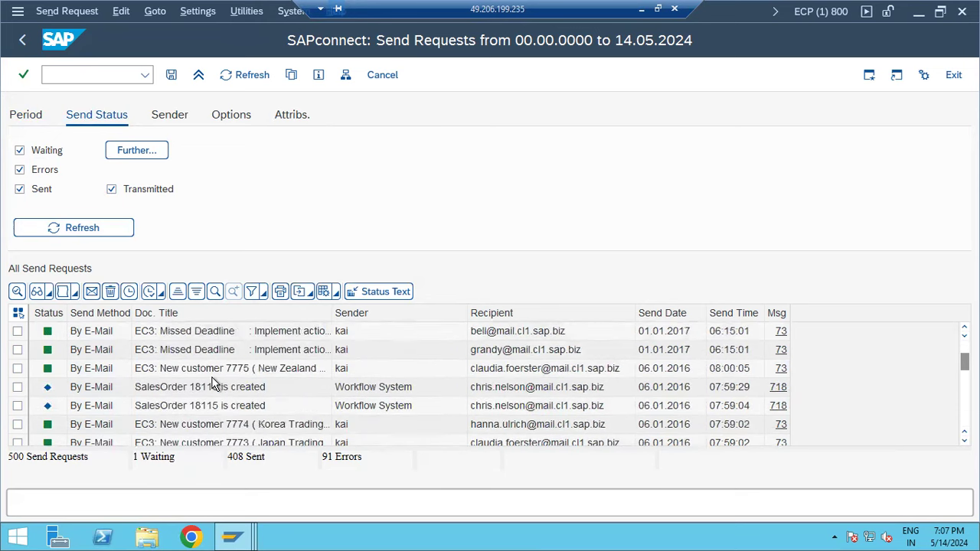
scroll(215, 385, up, 3)
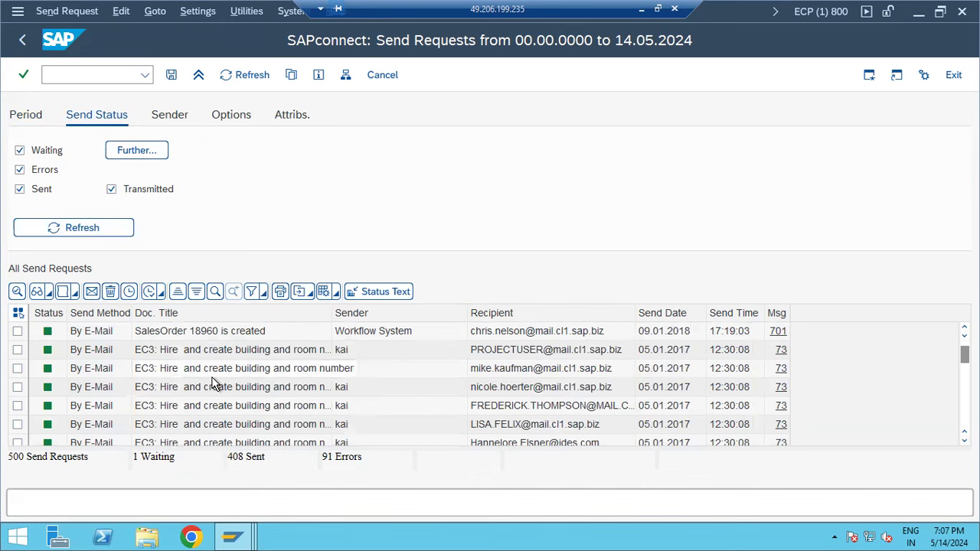
scroll(214, 385, up, 1)
scroll(215, 385, up, 1)
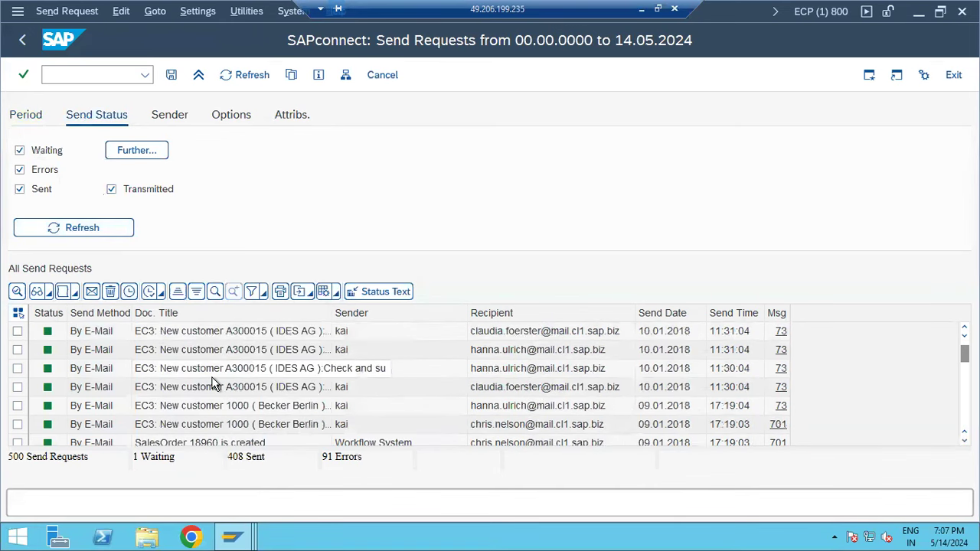
- Open the Details of an older sent 'EC3: Hire' request
scroll(215, 384, down, 2)
click(208, 351)
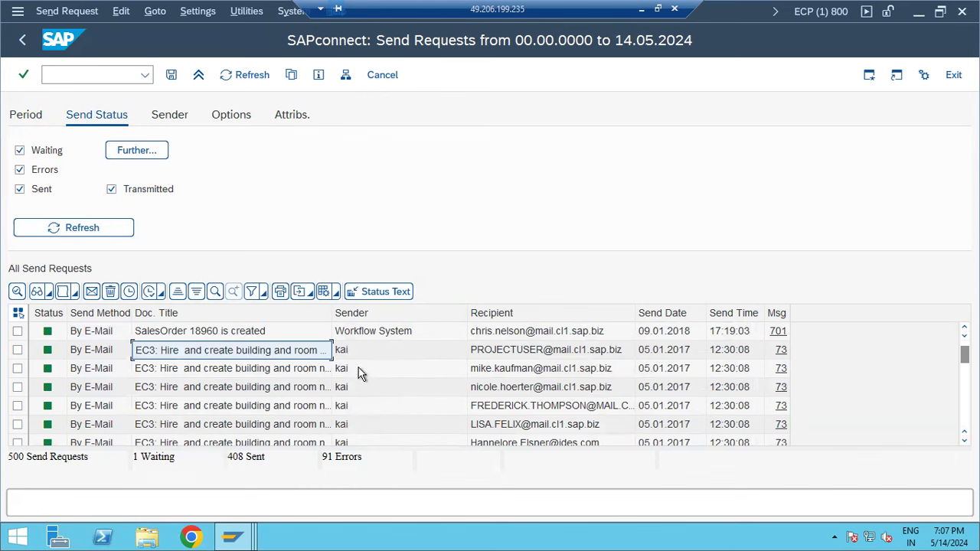
click(504, 354)
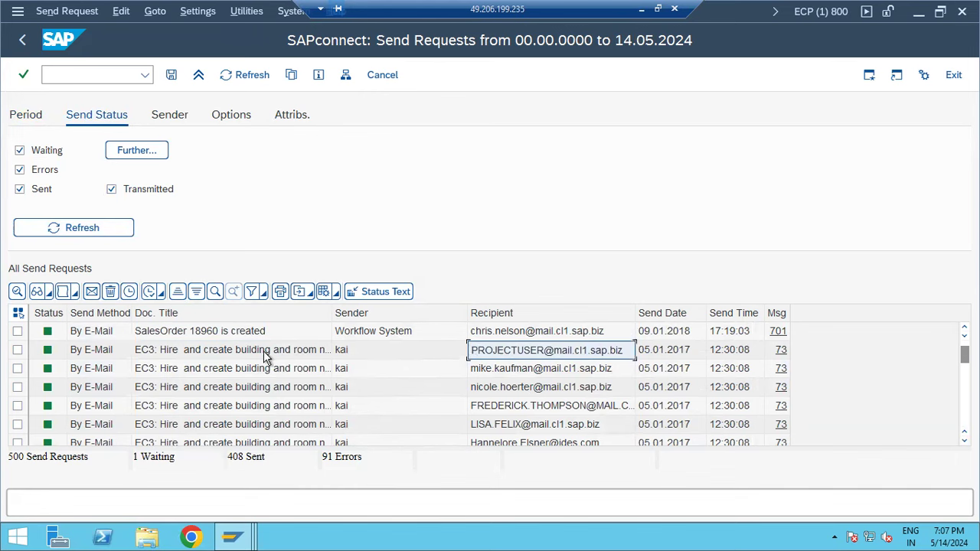
double_click(196, 356)
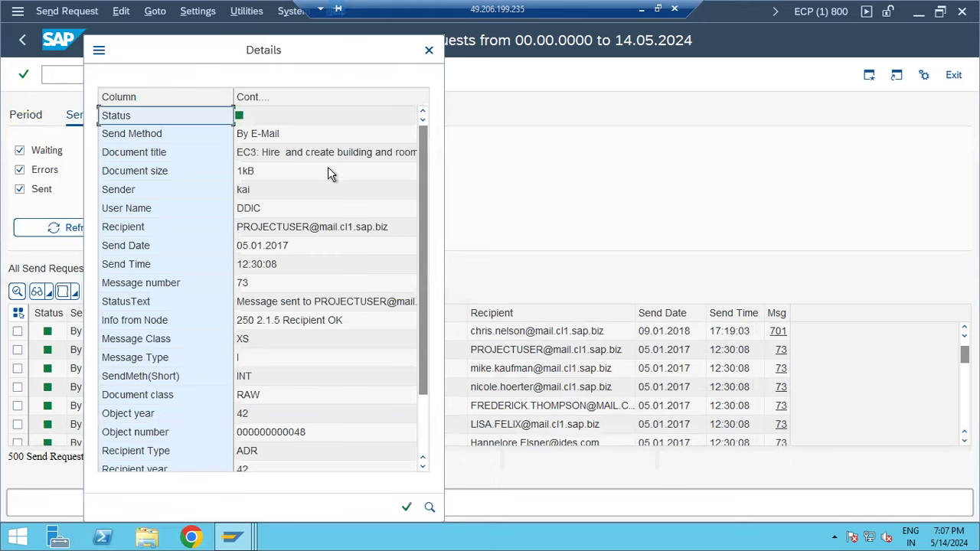
- Close the EC3 Hire details and review the SalesOrder 18960 request's details
scroll(275, 265, down, 2)
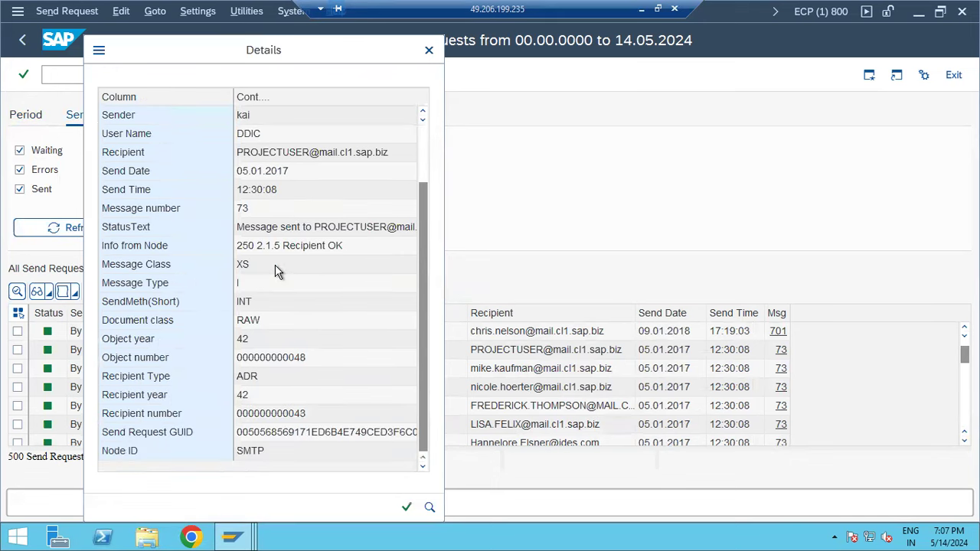
scroll(274, 265, up, 2)
scroll(275, 265, down, 2)
click(429, 51)
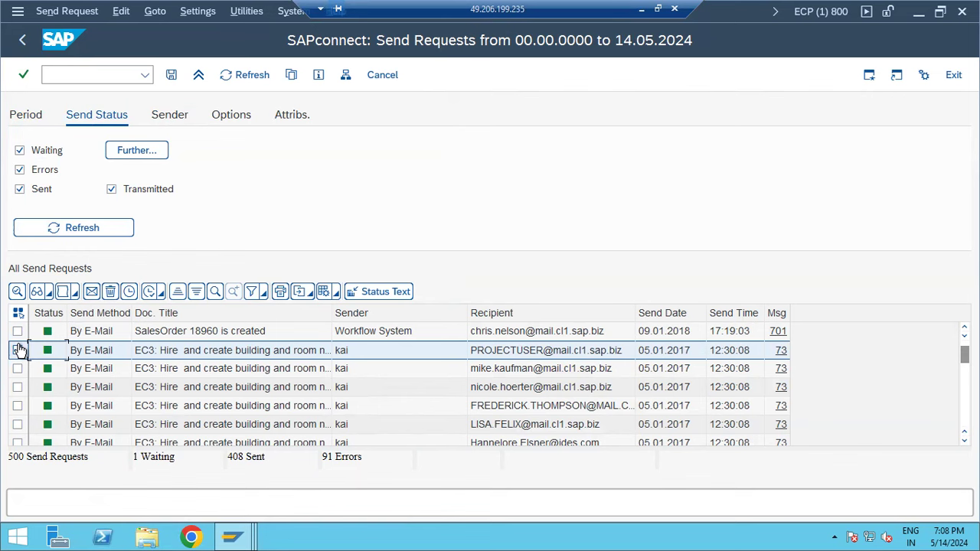
click(18, 350)
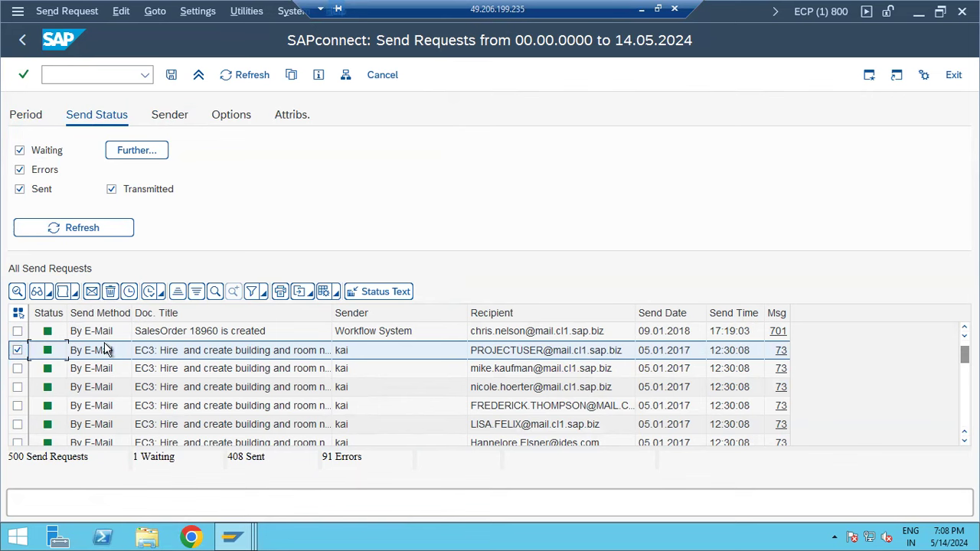
double_click(238, 335)
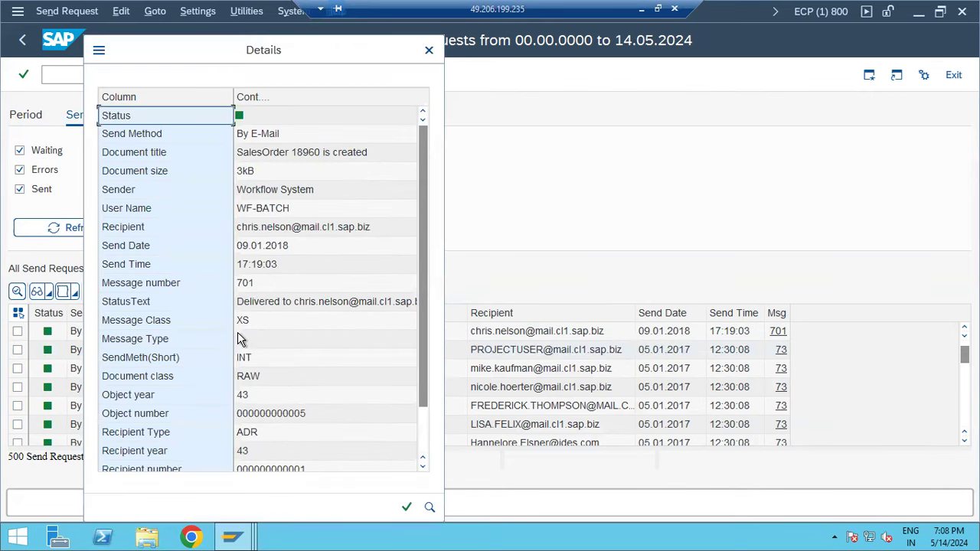
scroll(264, 300, down, 1)
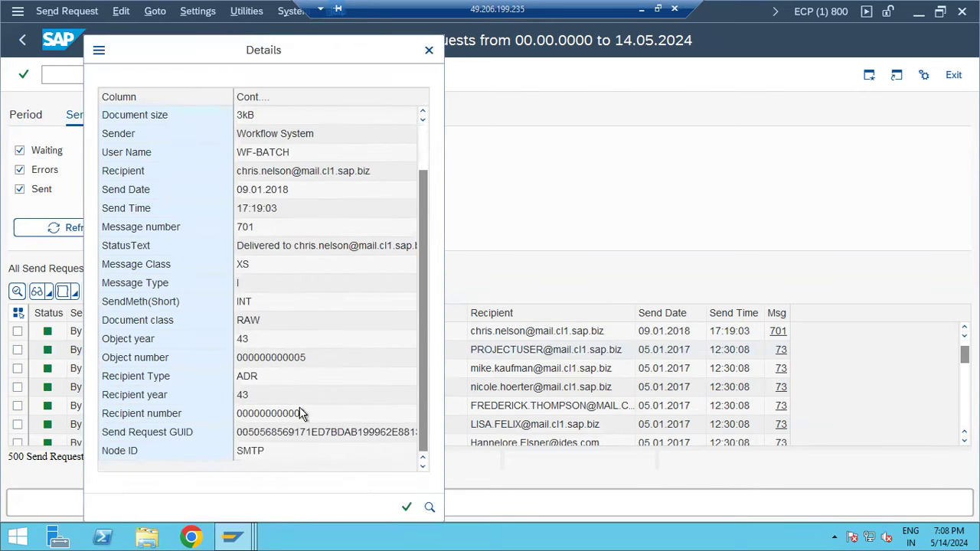
click(406, 509)
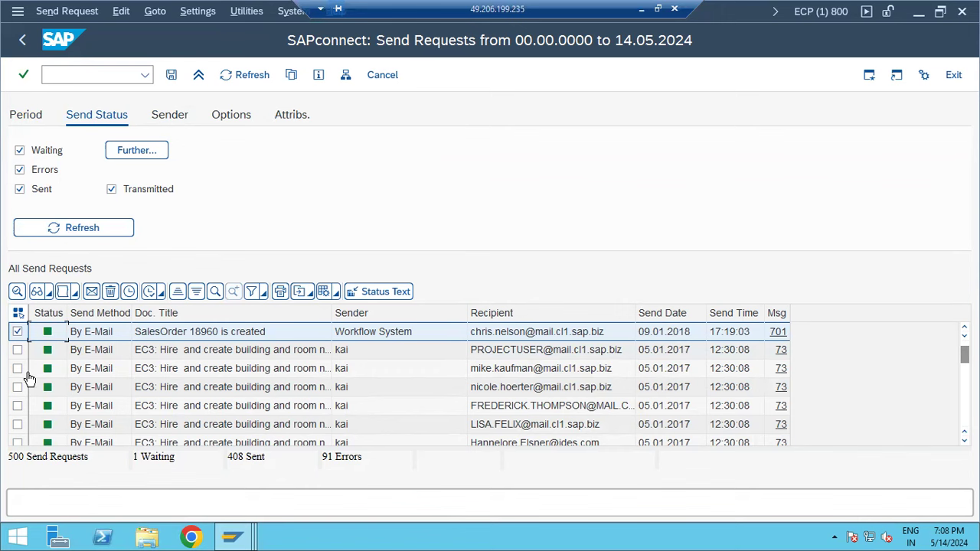
- Inspect an EC3 hire request's recipient, title, size and class, then return to SAP Easy Access
double_click(139, 426)
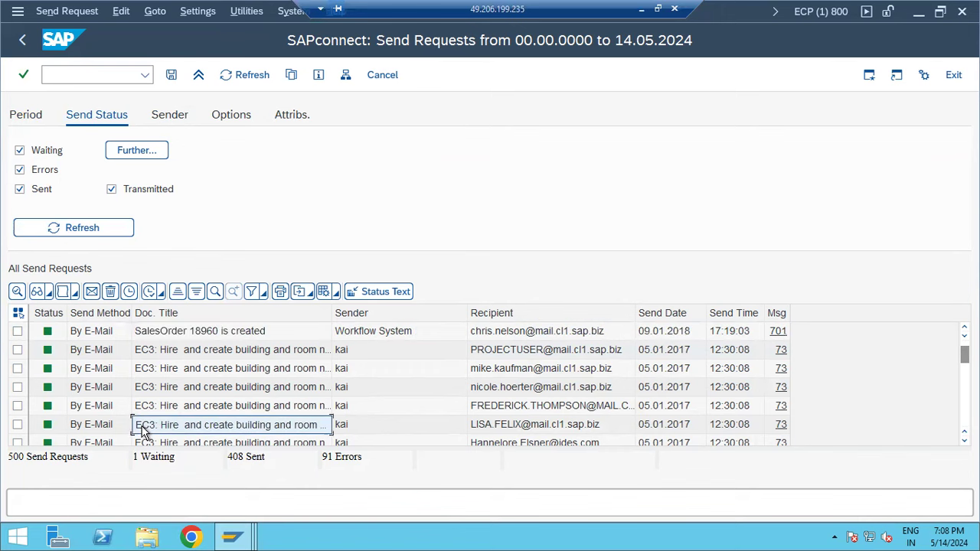
click(266, 232)
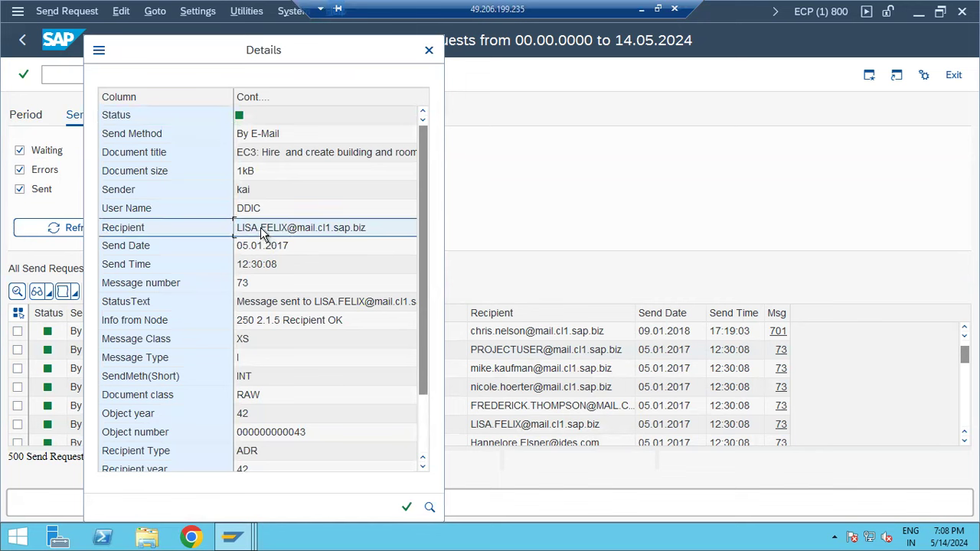
click(279, 158)
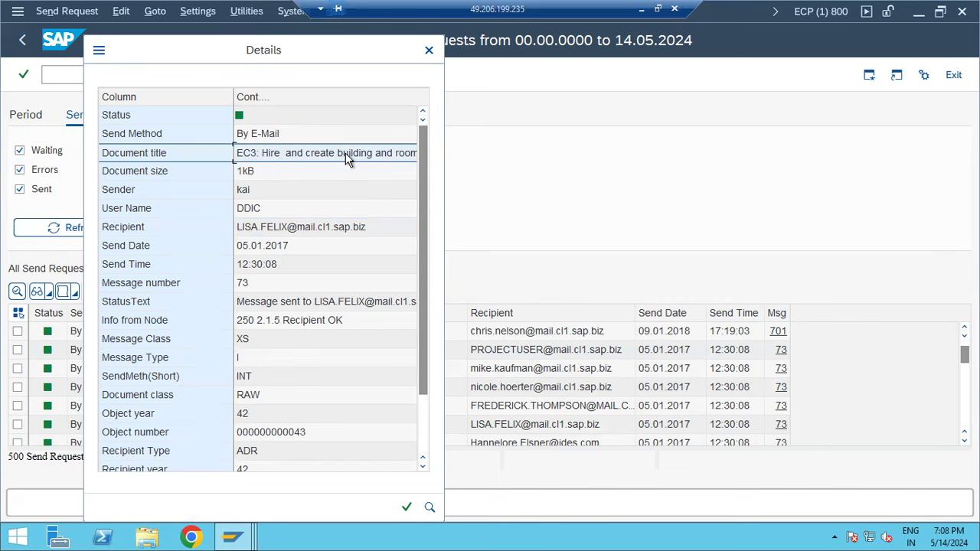
click(251, 173)
scroll(238, 247, down, 2)
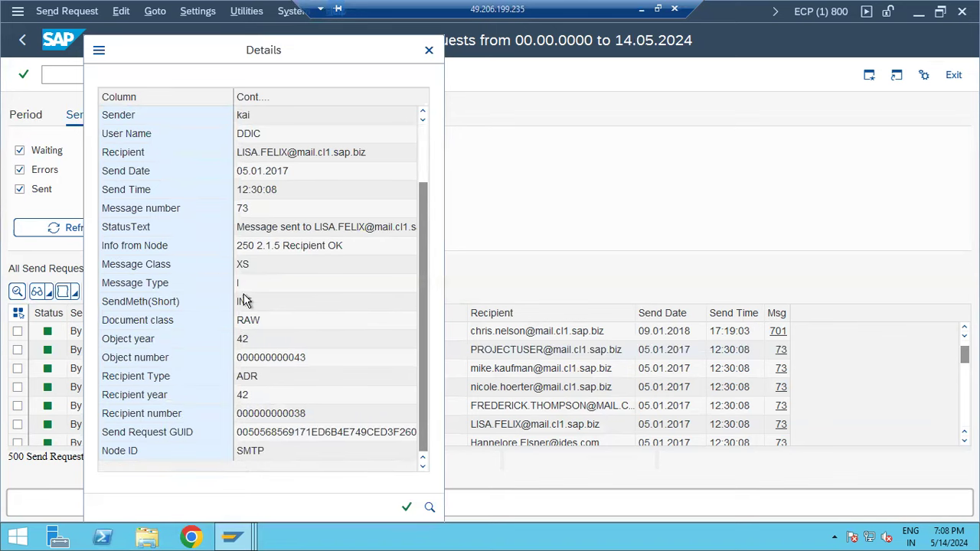
click(245, 327)
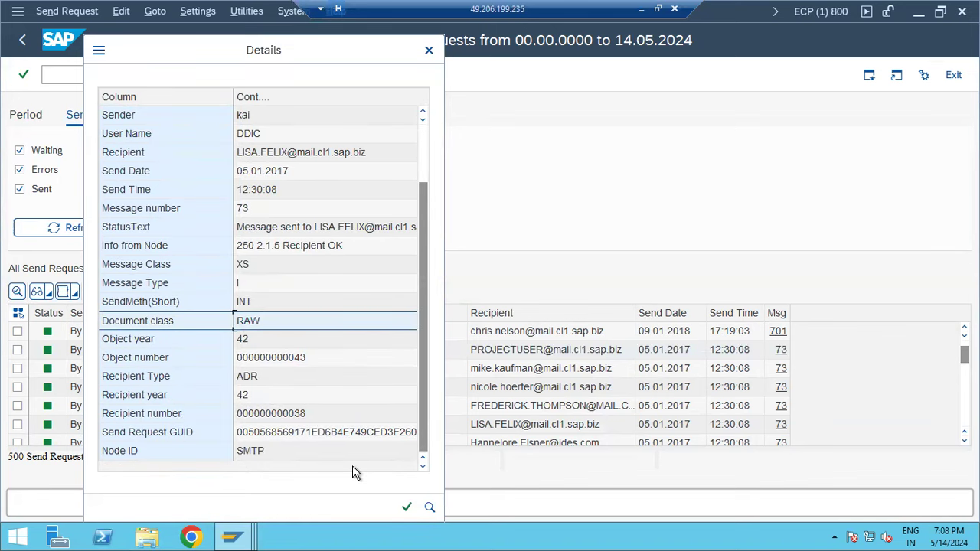
click(405, 509)
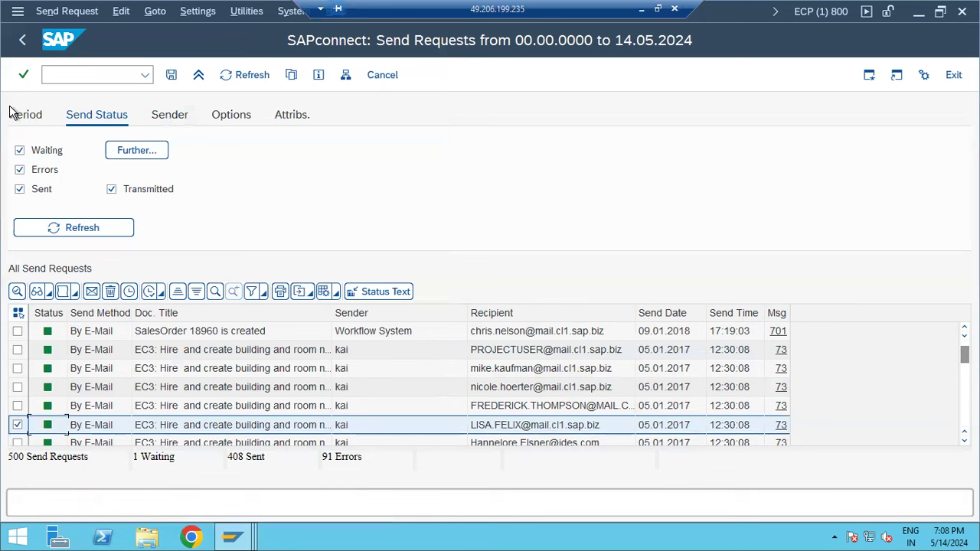
click(22, 45)
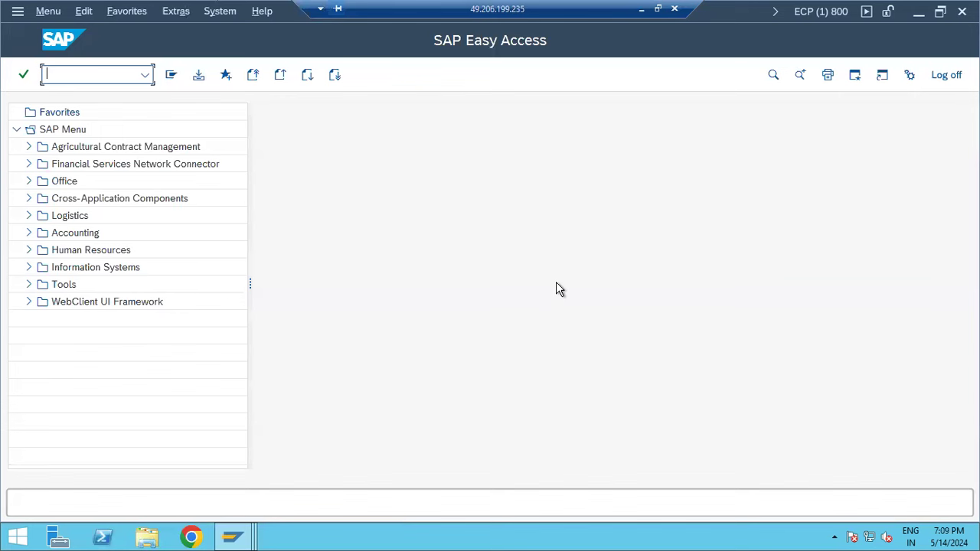
text(sbwp)
key(Return)
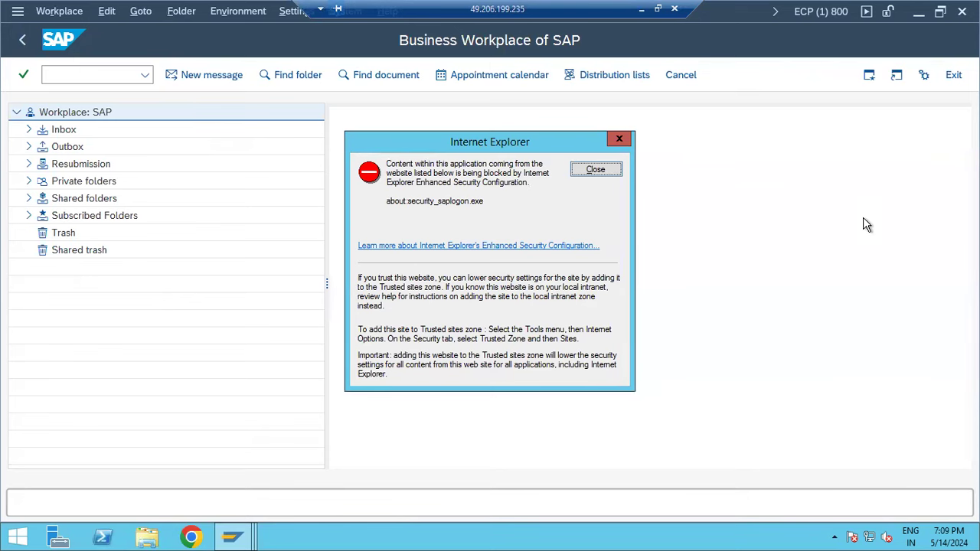
click(603, 170)
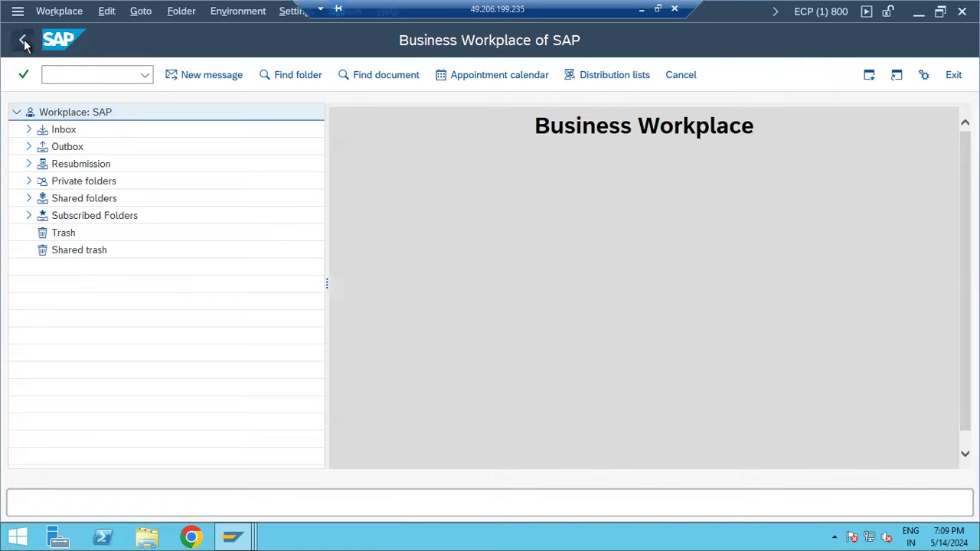
click(23, 41)
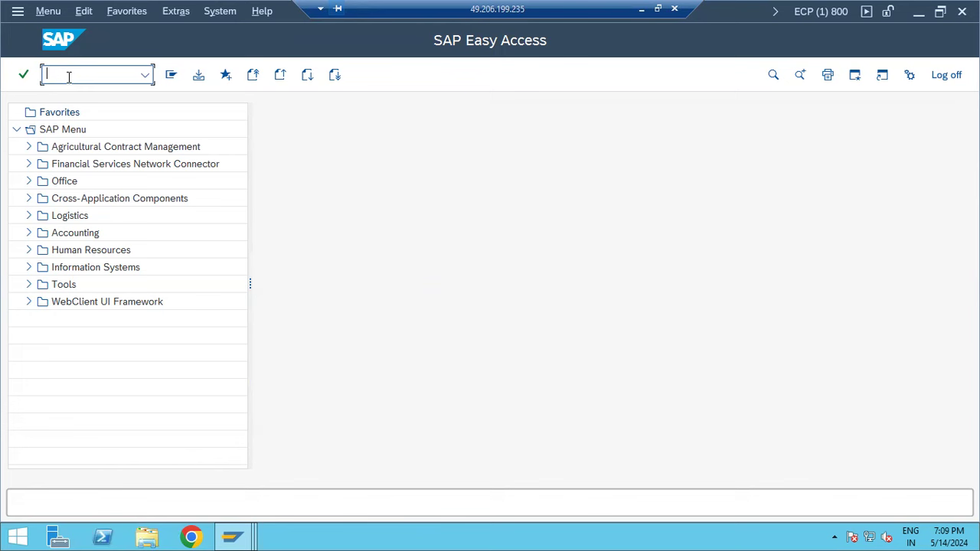
- In SOST, retry sending the TEST e-mail and acknowledge that it is already queued
text(sost)
key(Return)
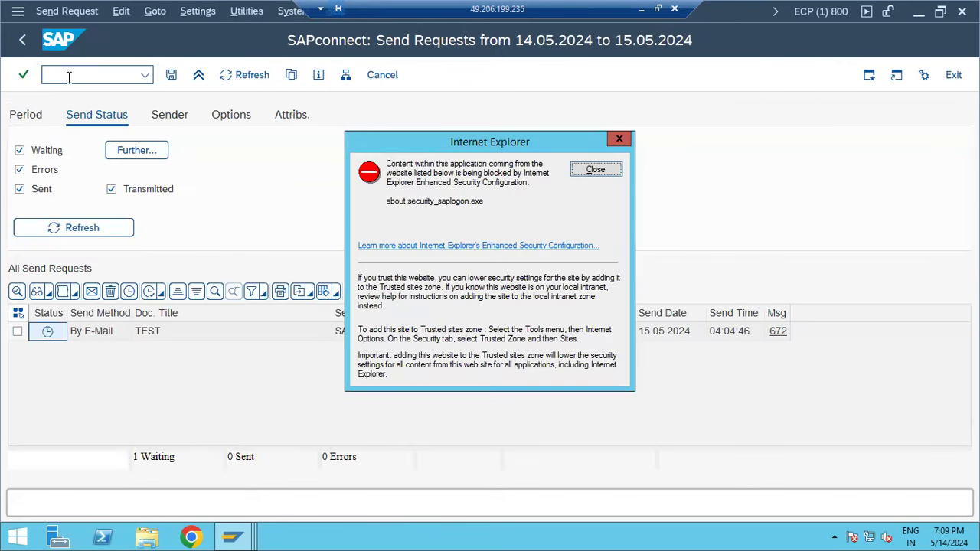
click(595, 170)
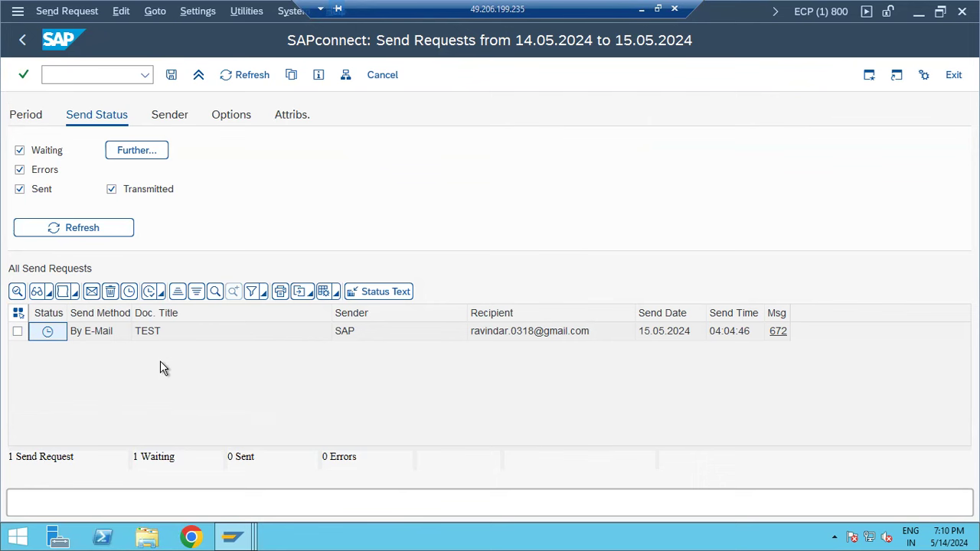
click(16, 332)
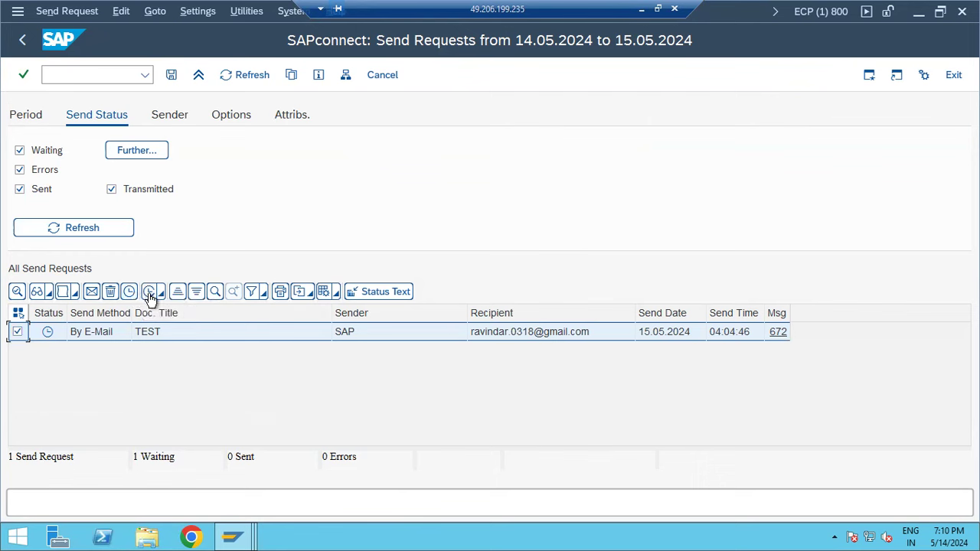
click(90, 295)
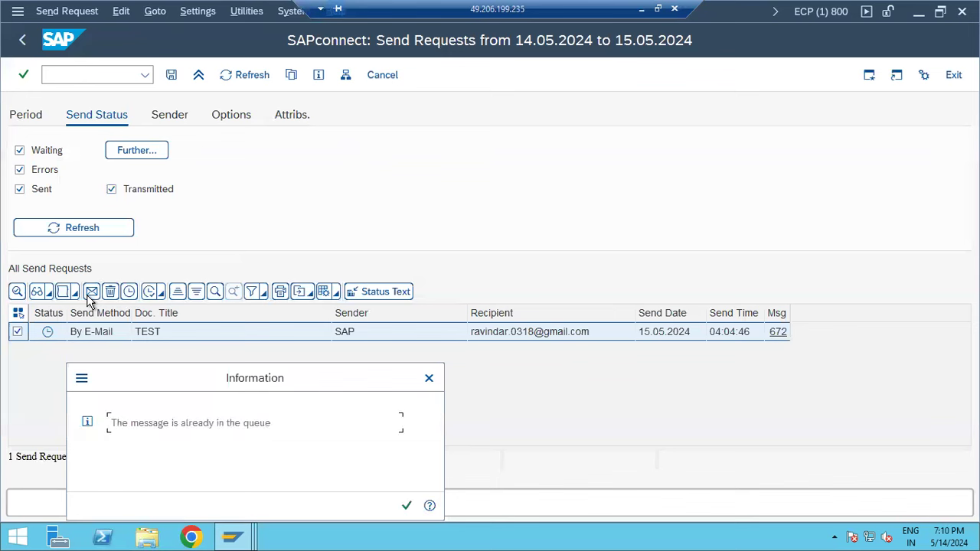
click(406, 506)
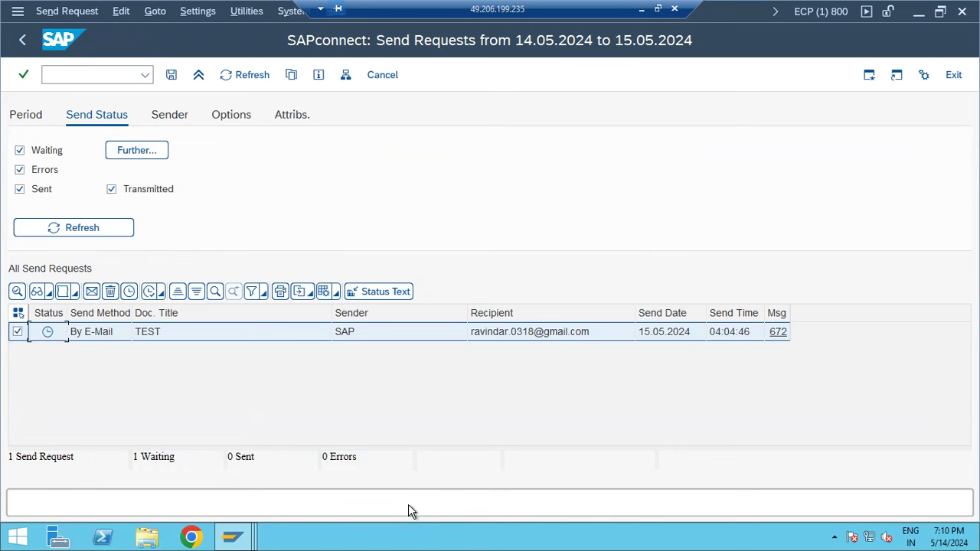
click(99, 73)
text(/nscot)
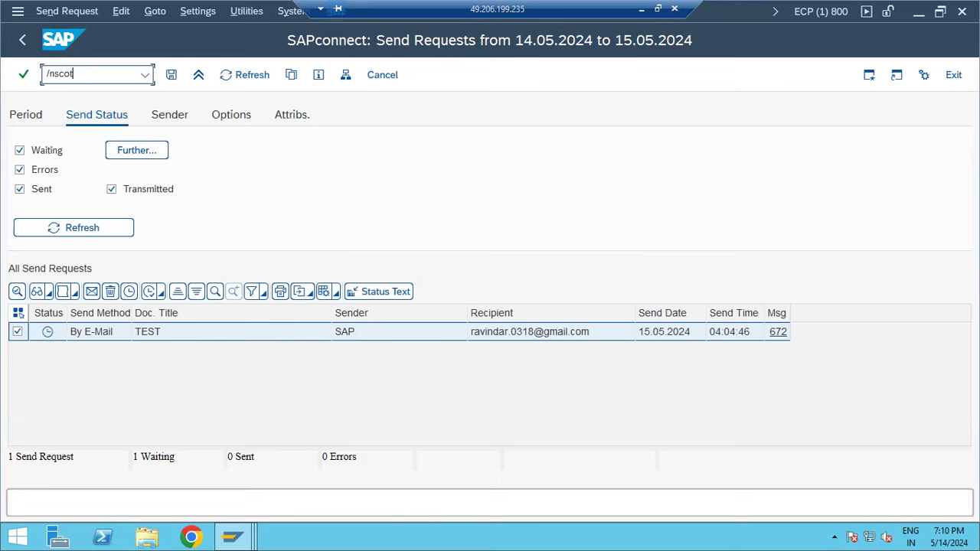
- Check the SMTP node's mail host cl1-smtp.wdf.sap.corp and port 25, cancelling without changes
key(Return)
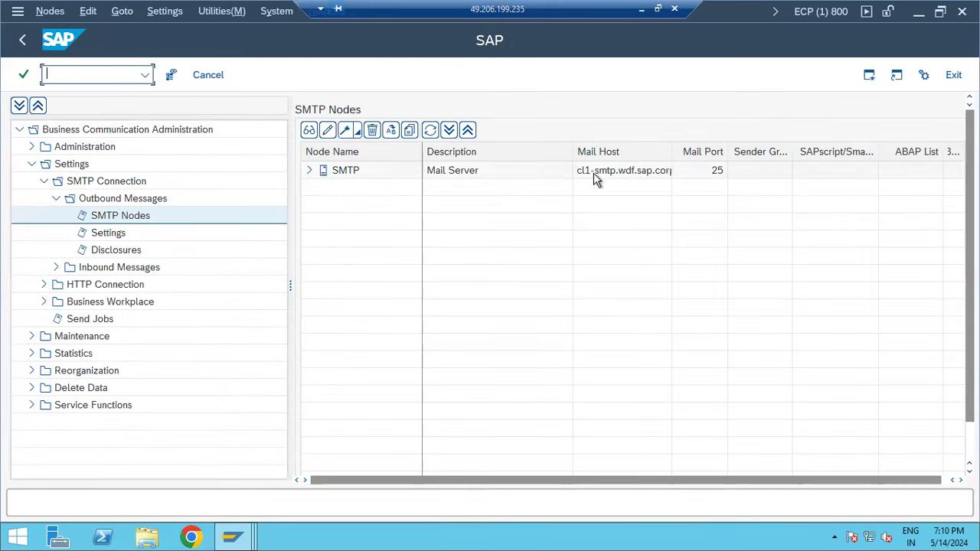
double_click(624, 170)
click(567, 289)
drag(567, 289, 462, 297)
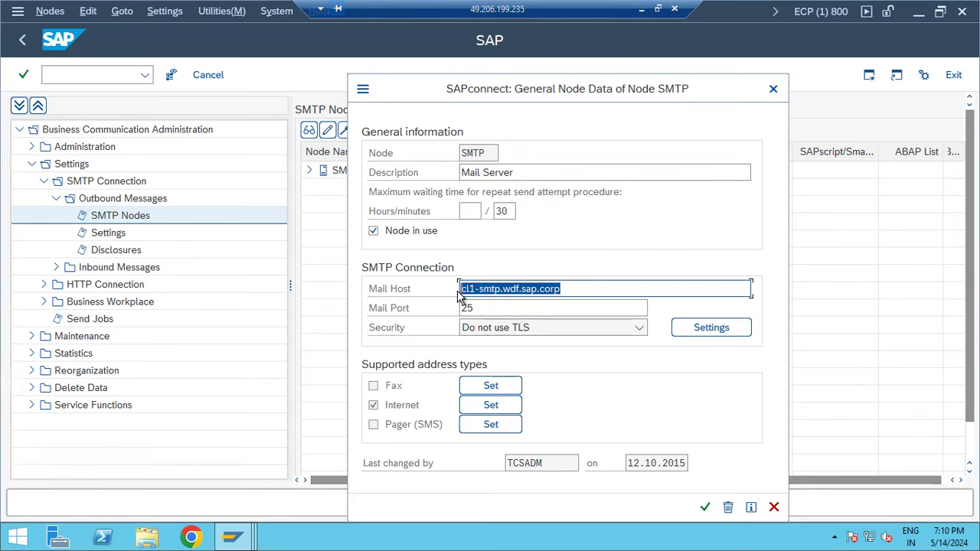
click(773, 507)
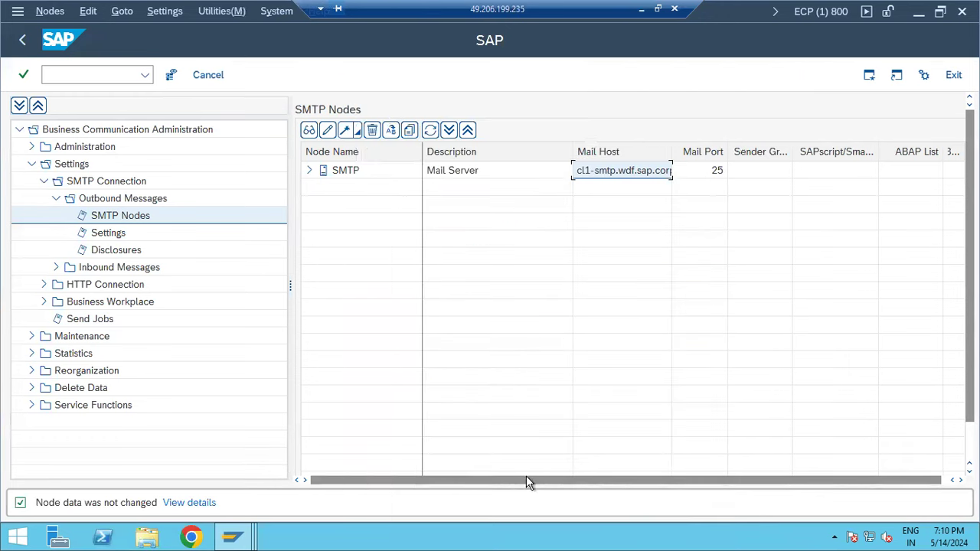
- Switch briefly to the other SAP Easy Access session, then back to SAPconnect administration
click(234, 538)
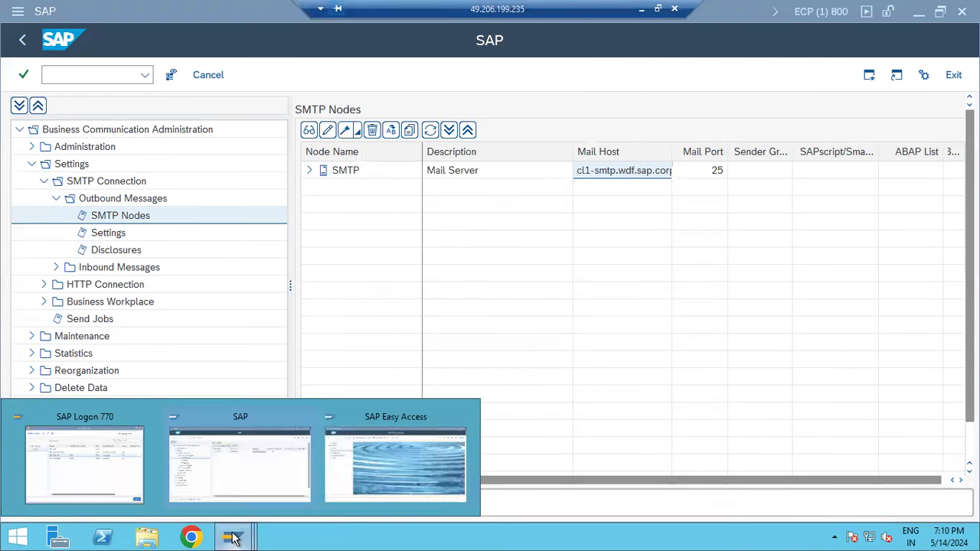
mouse_move(359, 456)
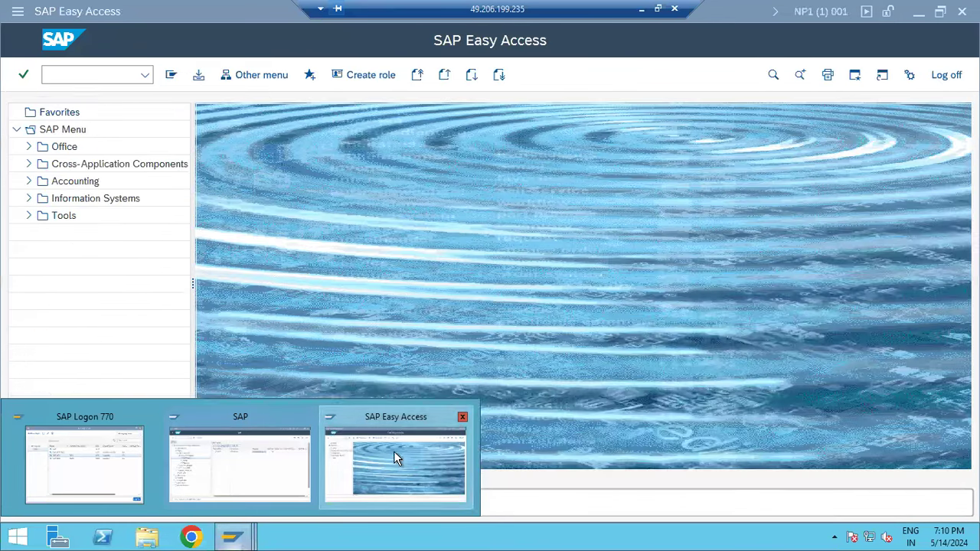
click(393, 458)
click(234, 539)
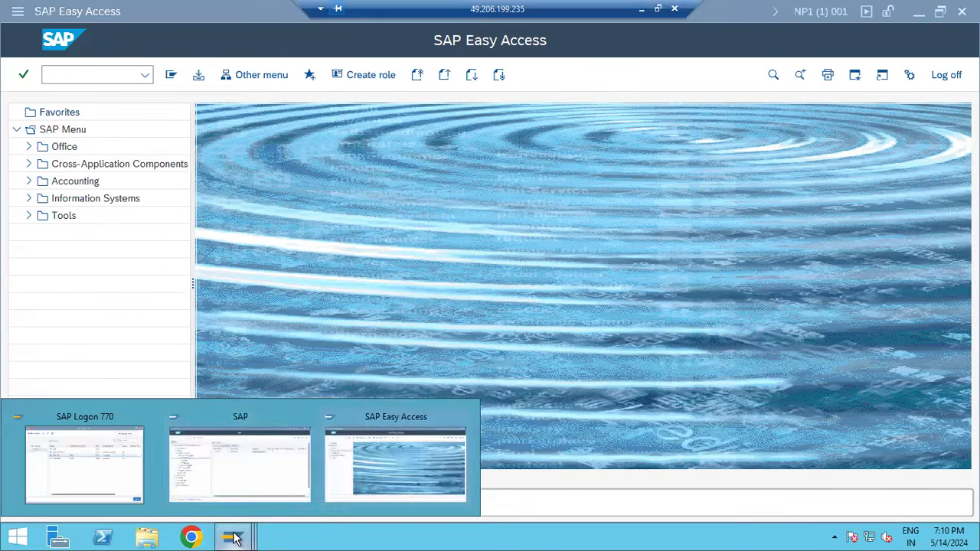
click(260, 454)
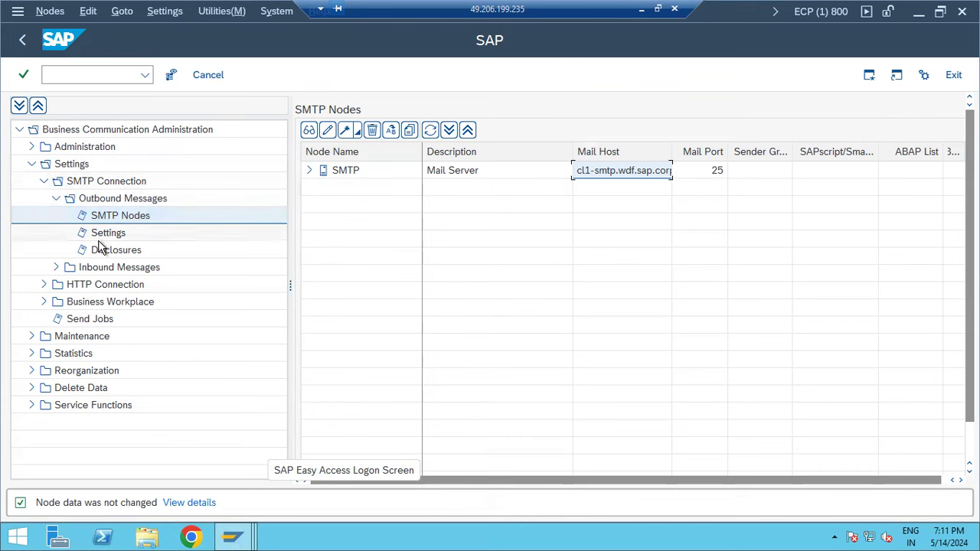
- Look at the inbound processing settings under Inbound Messages, then back out to the main menu
click(97, 269)
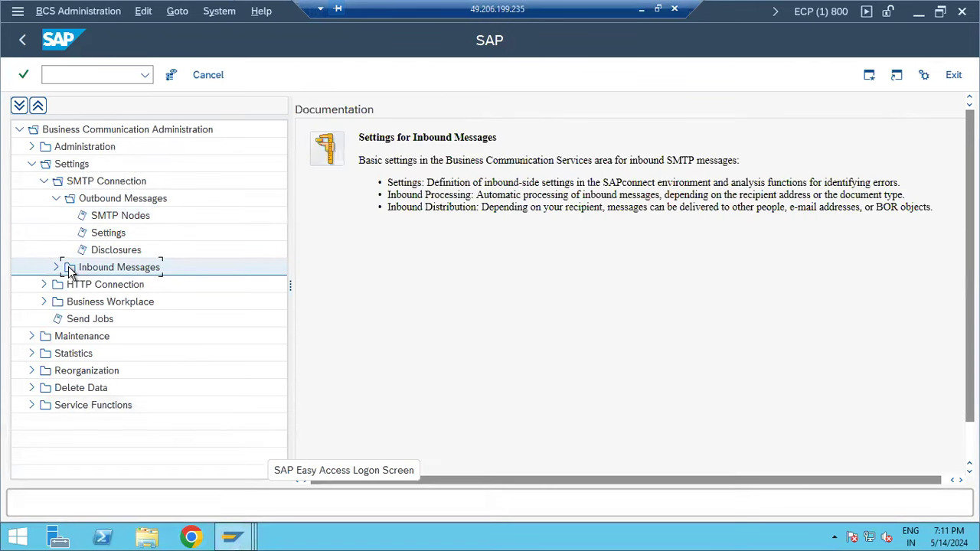
click(58, 268)
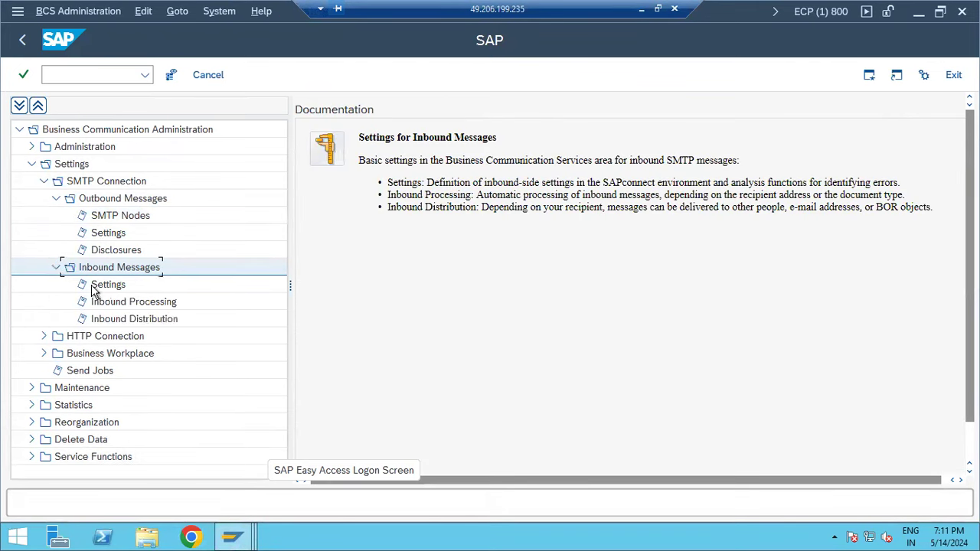
click(107, 304)
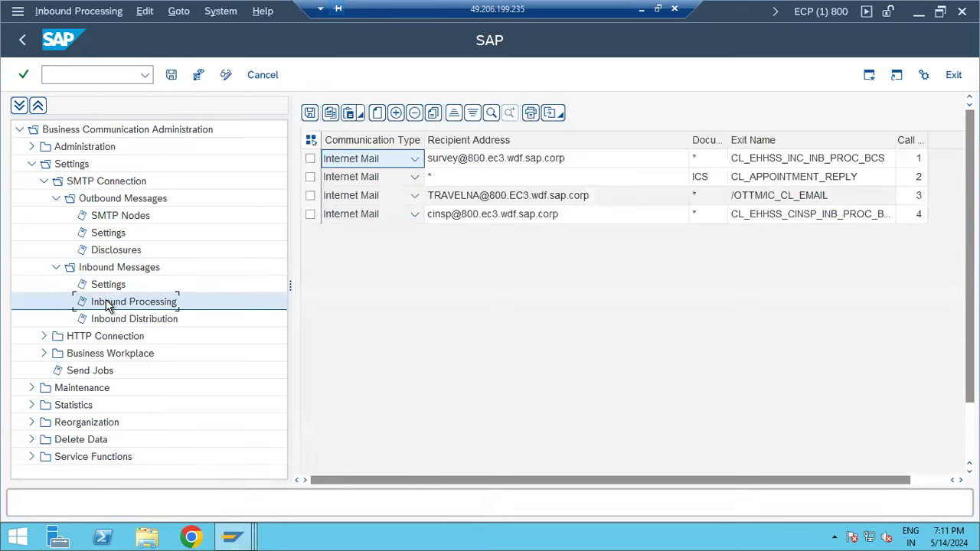
click(23, 43)
click(22, 43)
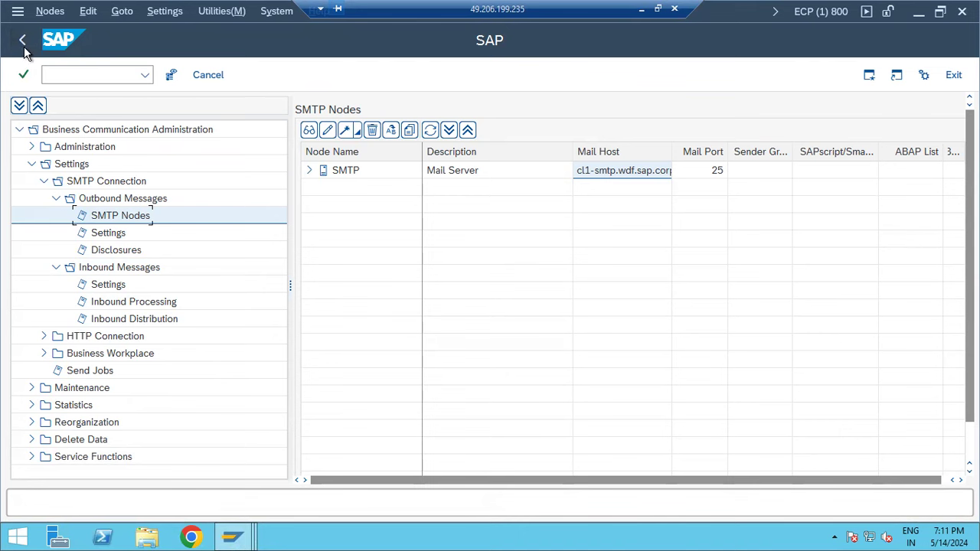
click(23, 44)
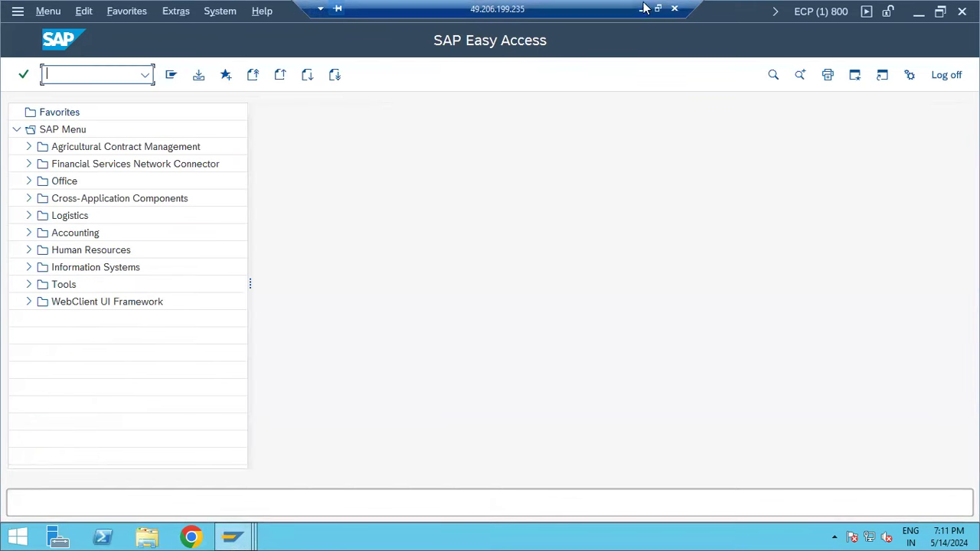
- Check the active ICM services in SMICM to confirm the SMTP port is running
text(smicm)
key(Return)
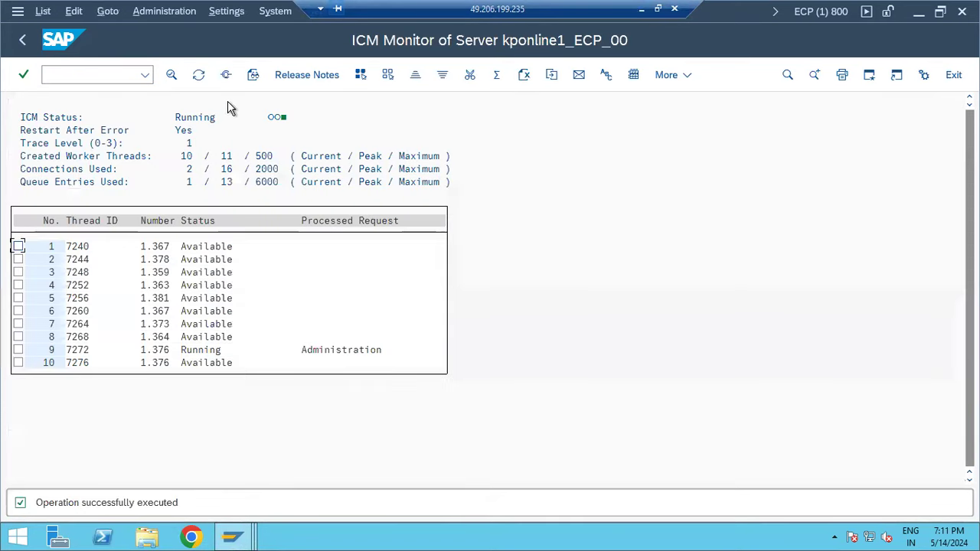
click(226, 75)
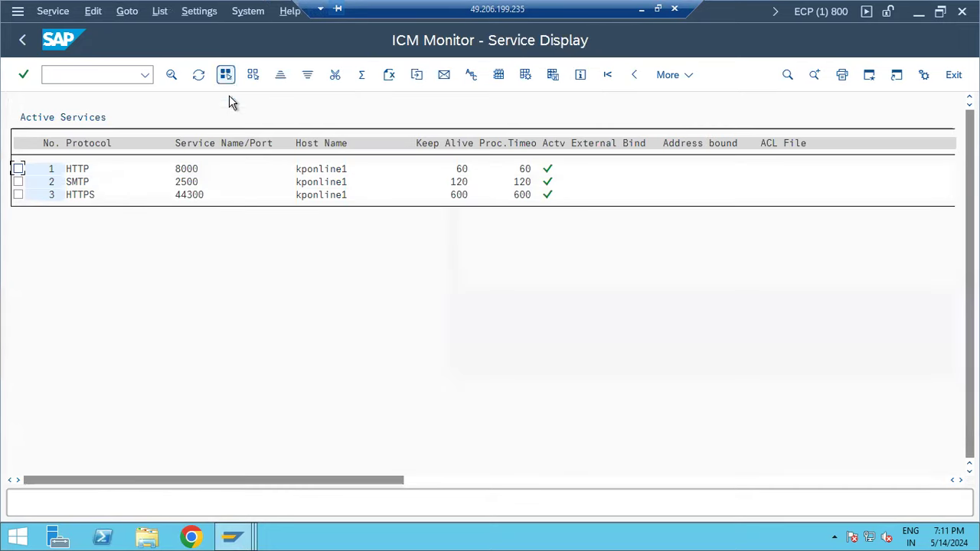
click(82, 184)
key(F3)
key(F3)
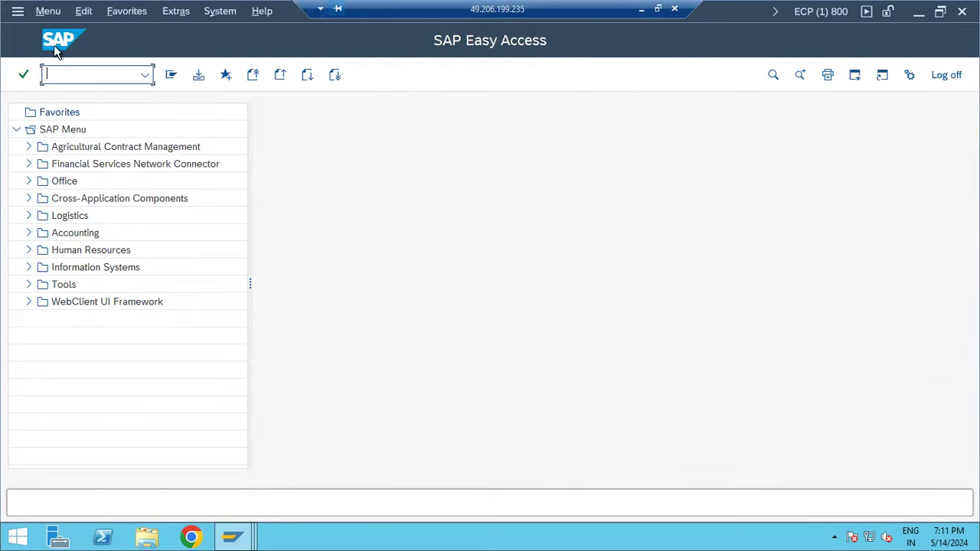
- Activate the SAPconnect SMTP host in SICF, then reopen SCOT
text(sicf)
key(Return)
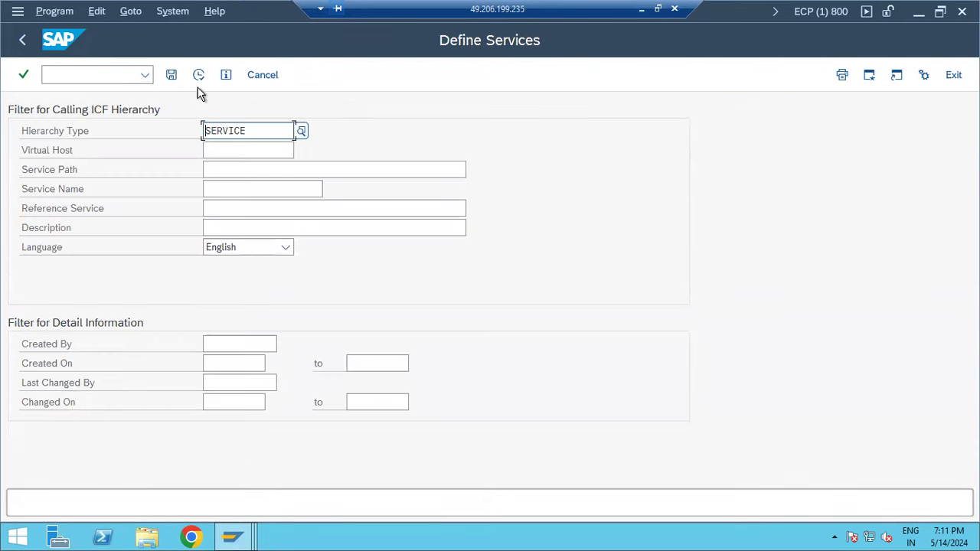
click(198, 76)
right_click(61, 316)
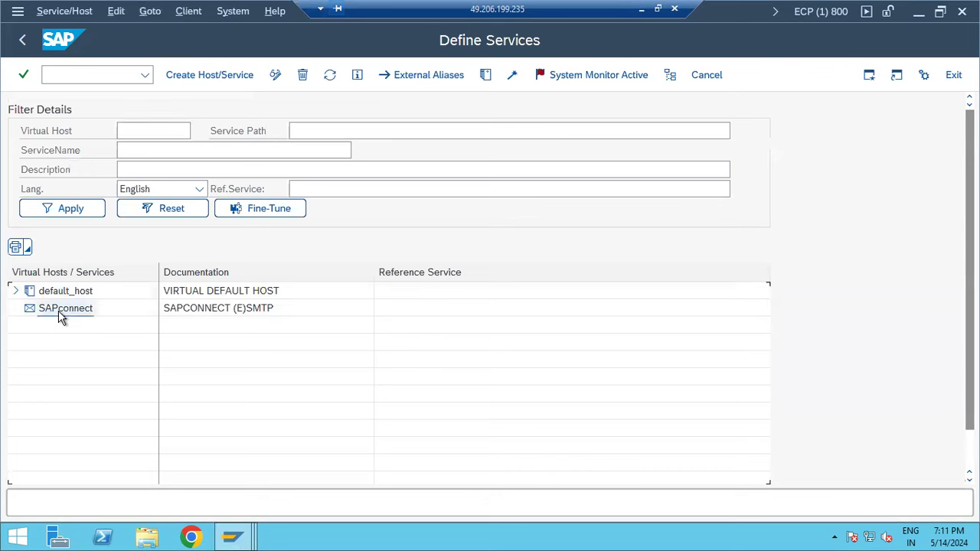
click(88, 395)
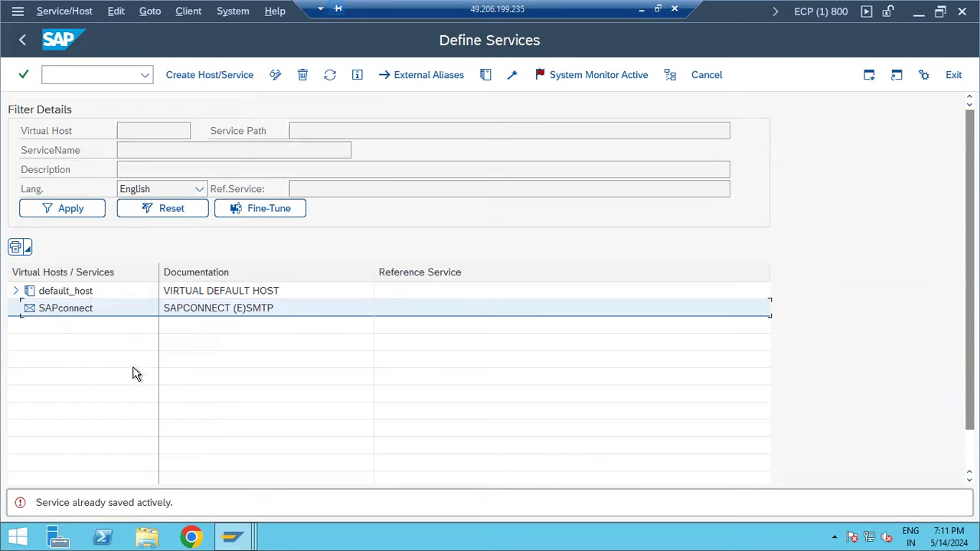
click(24, 41)
text(scot)
key(Return)
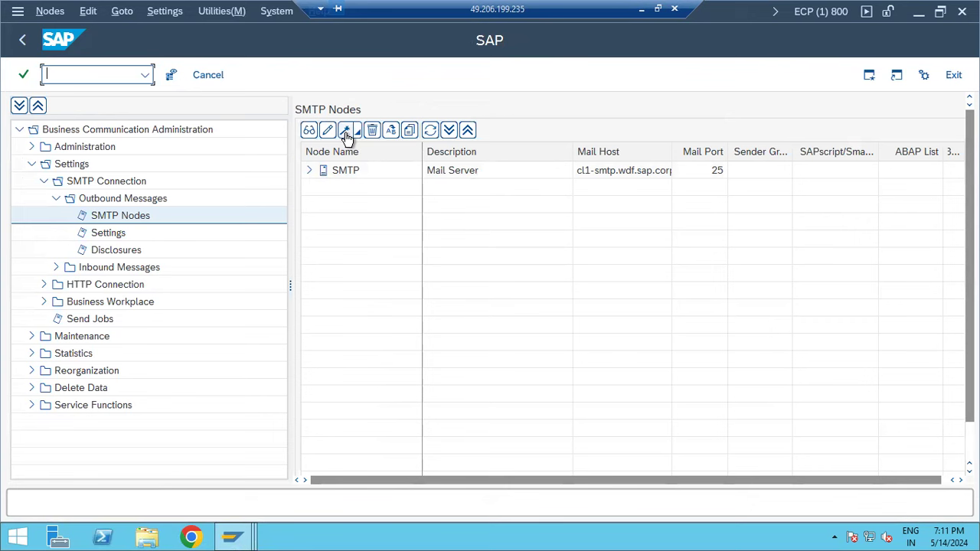
- Expand the SMTP node and inspect its Internet address type settings, closing without saving
click(572, 168)
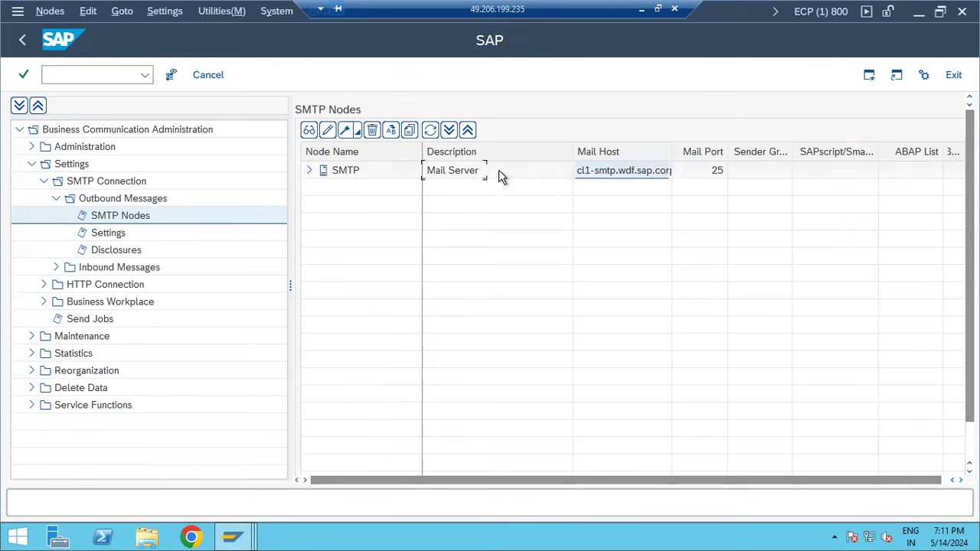
click(366, 171)
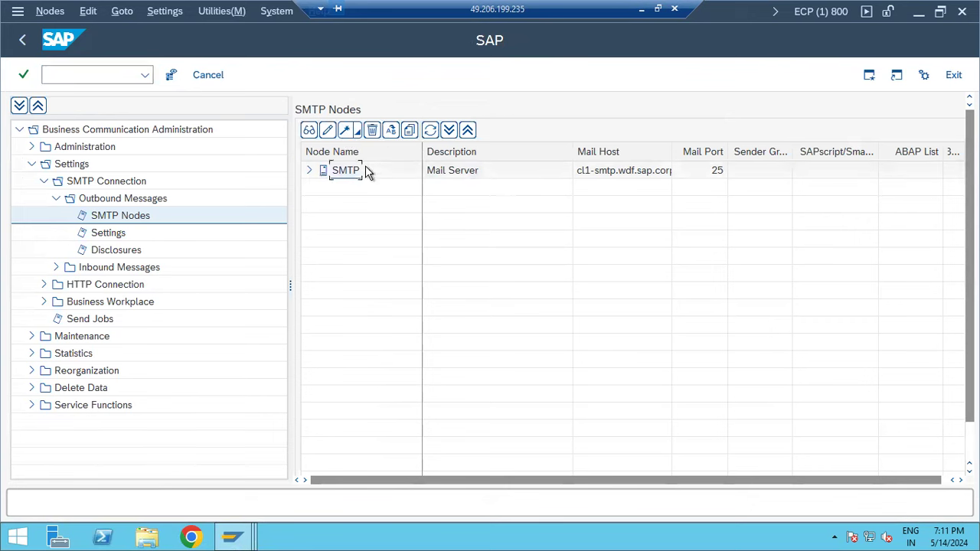
click(309, 170)
click(354, 193)
double_click(353, 191)
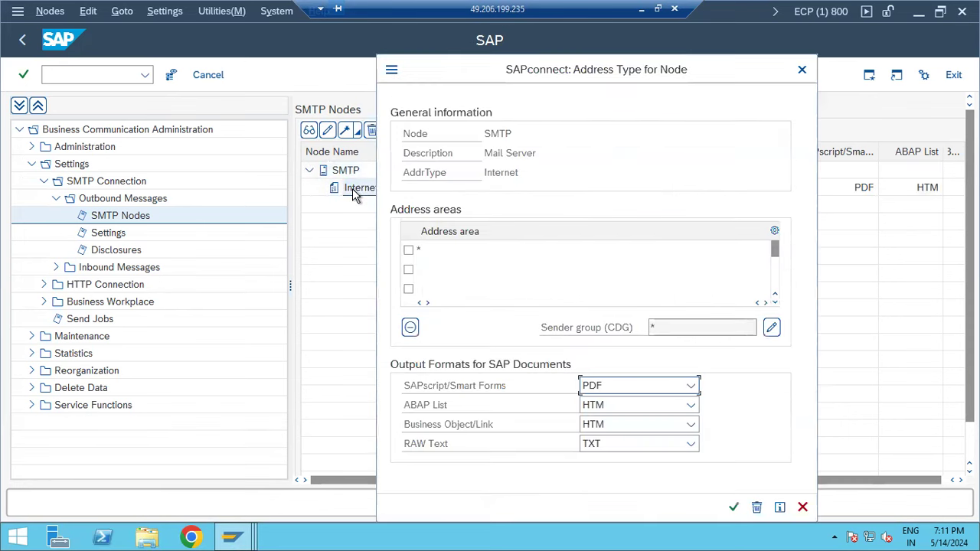
double_click(427, 251)
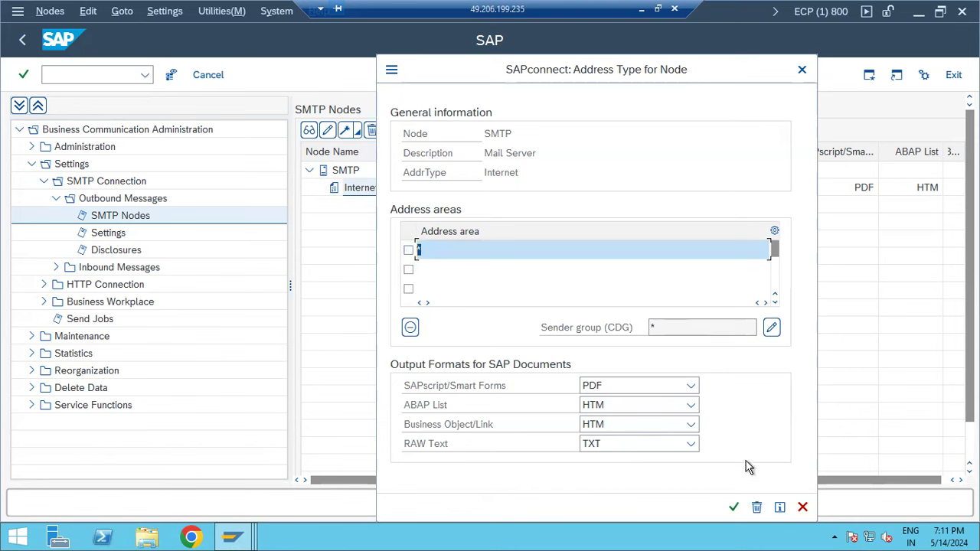
click(799, 508)
click(802, 69)
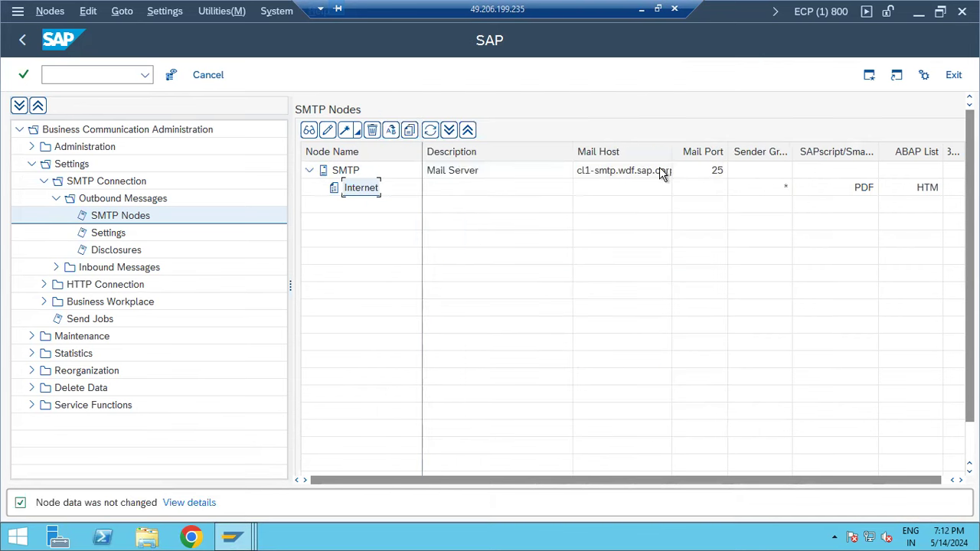
- View the SMTP node's general settings unchanged, then return to Easy Access after briefly reopening SCOT
click(584, 177)
double_click(584, 177)
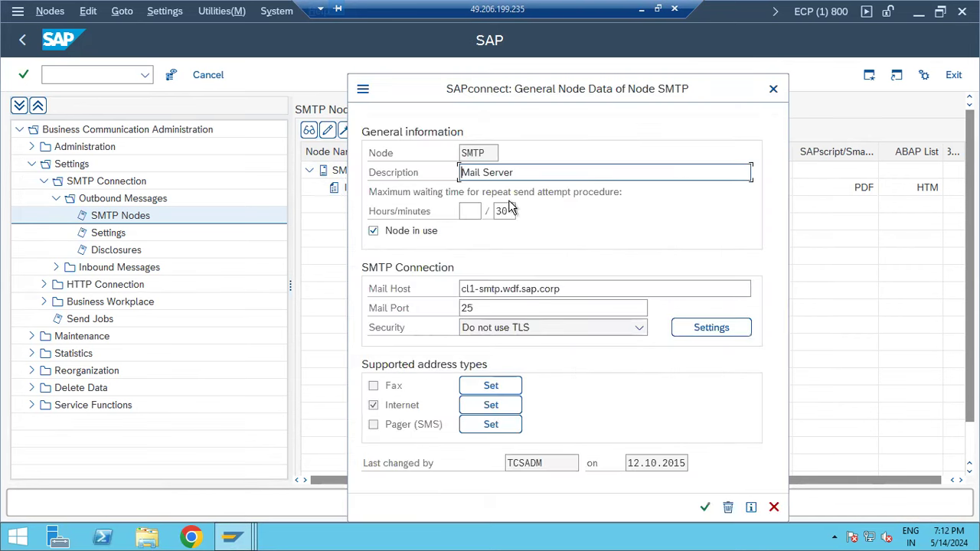
click(774, 507)
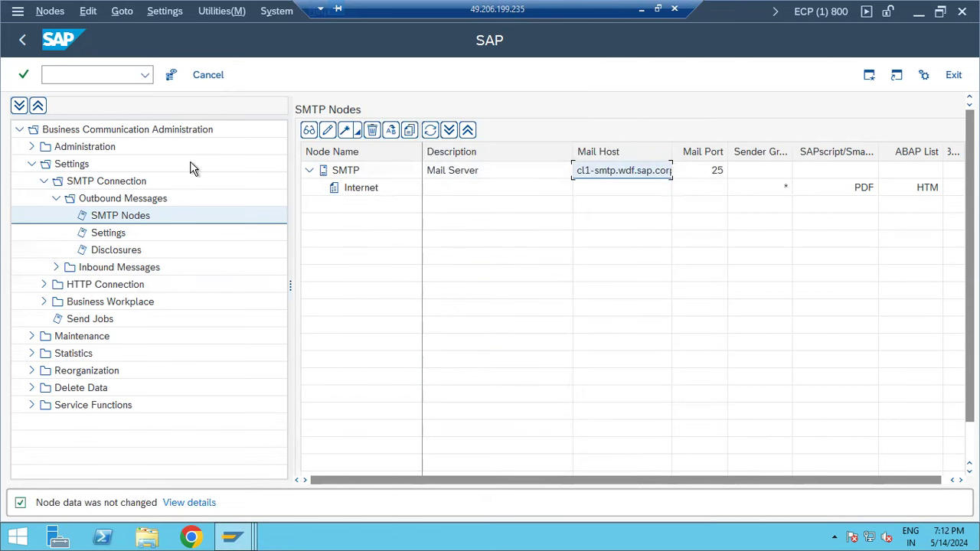
click(24, 42)
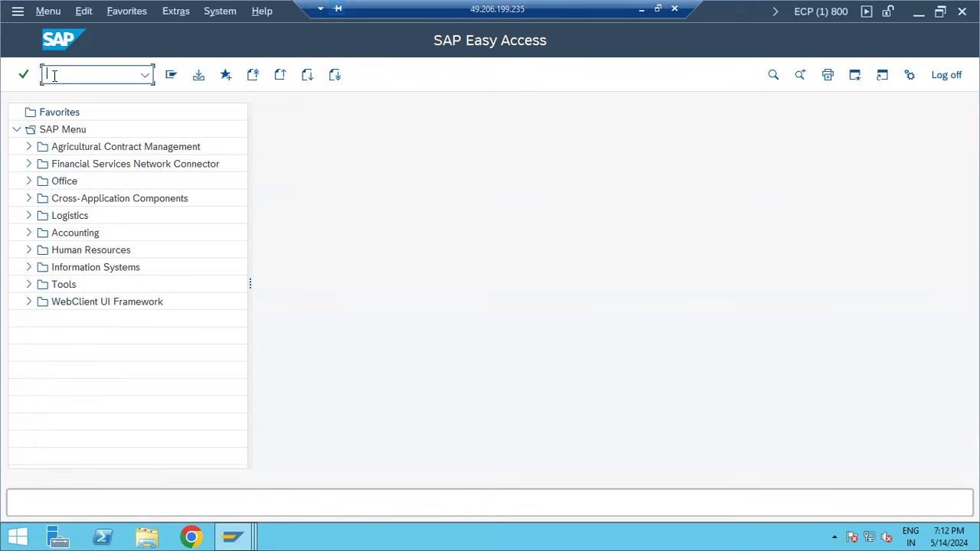
text(scot)
key(Return)
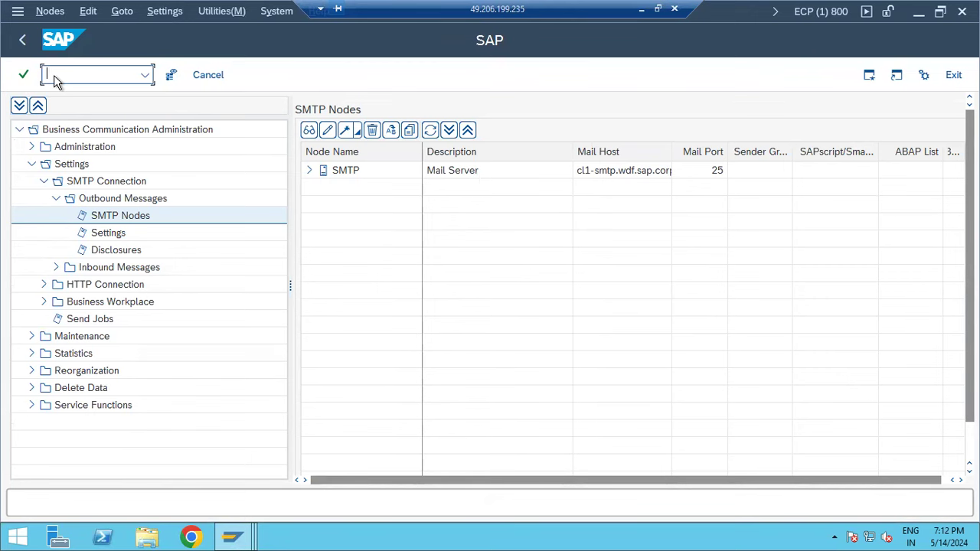
click(23, 40)
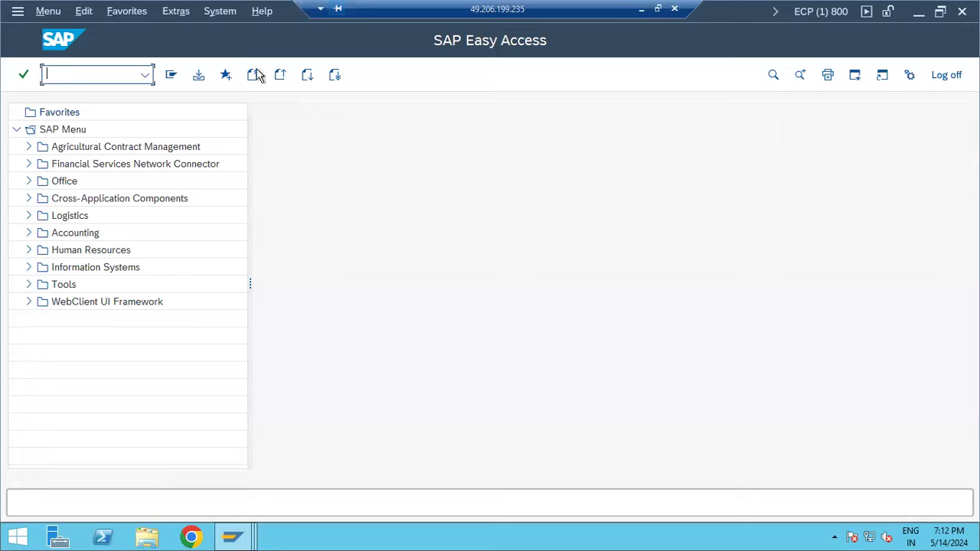
- Reveal the Paint notes on the SCOT and SAPCONNECT lines, draw a new text box beside them, then return to SAP
click(641, 10)
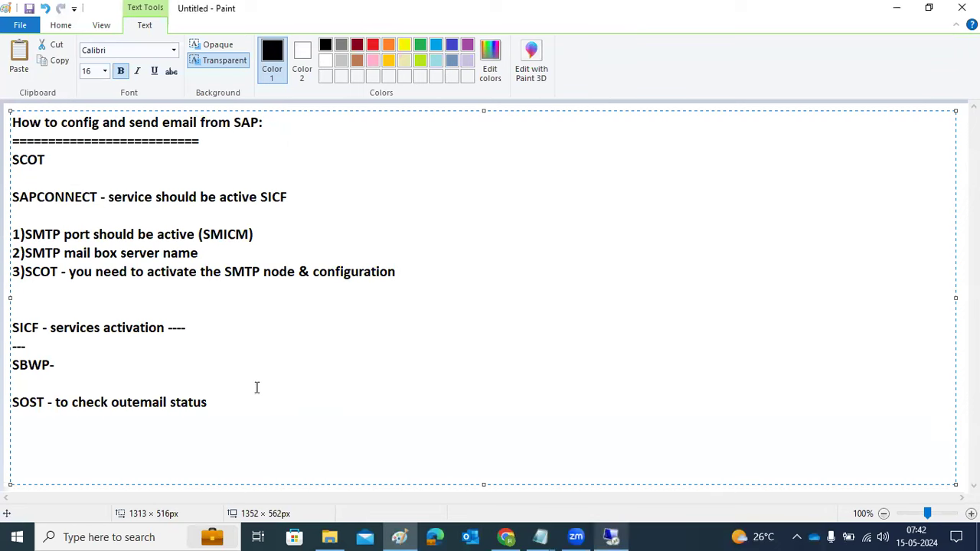
mouse_move(14, 159)
mouse_down()
mouse_move(61, 211)
mouse_move(177, 416)
mouse_move(215, 423)
mouse_up()
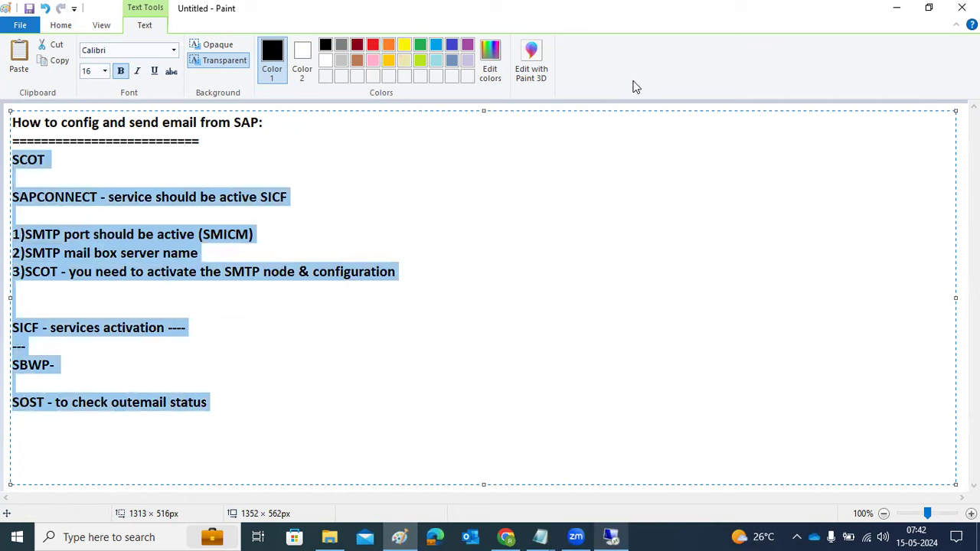
click(515, 135)
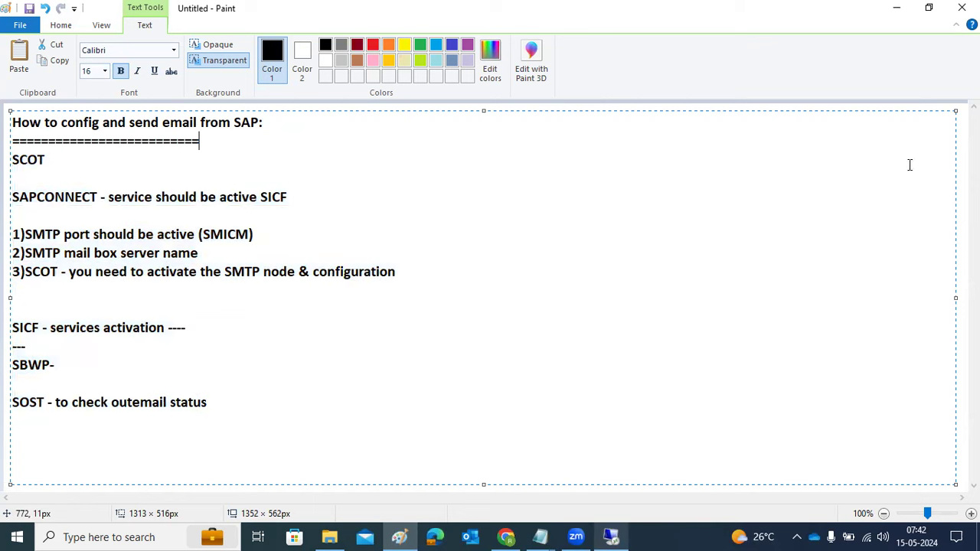
click(958, 178)
drag(440, 117, 896, 450)
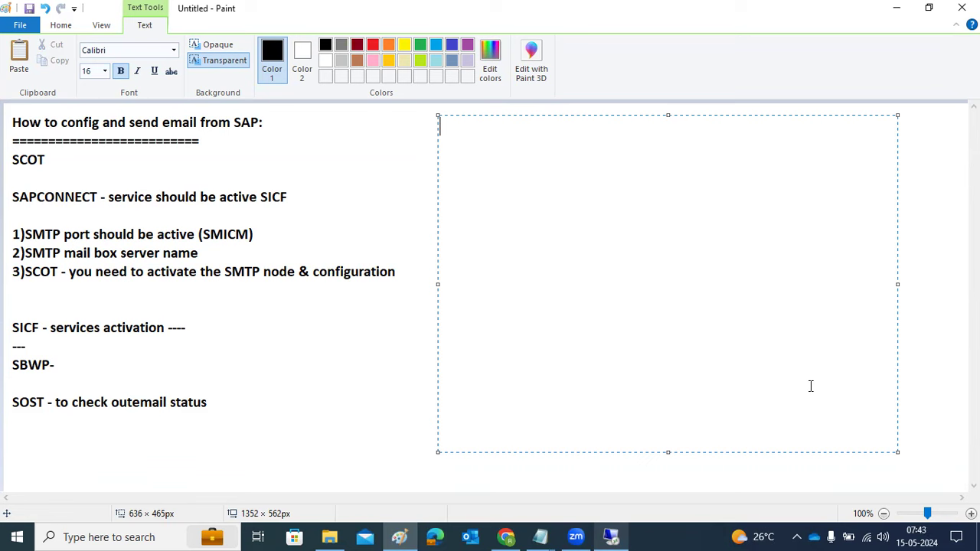
click(621, 537)
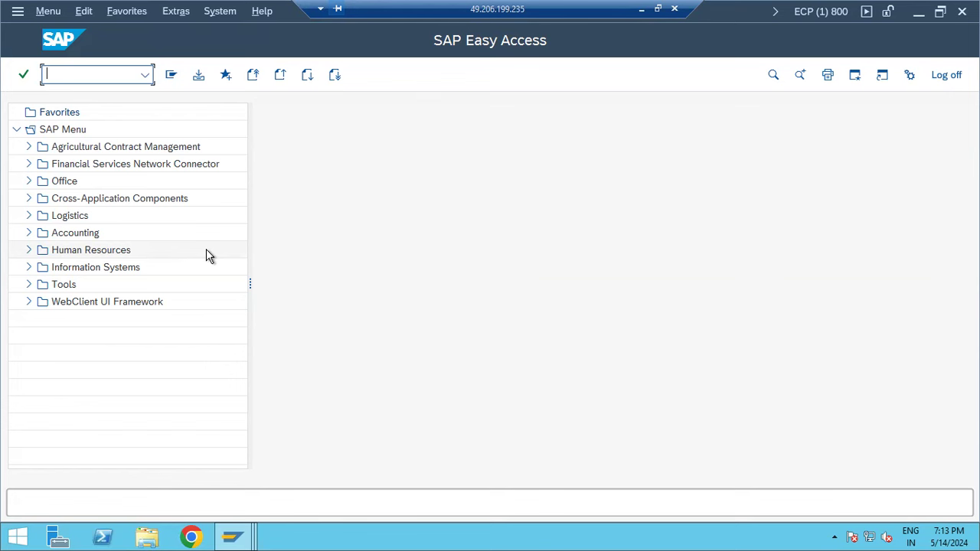
- Start the send process for the waiting TEST request in the send requests overview (0 sent), then go back
text(scot)
key(BackSpace)
key(BackSpace)
key(BackSpace)
key(BackSpace)
text(scot)
key(Return)
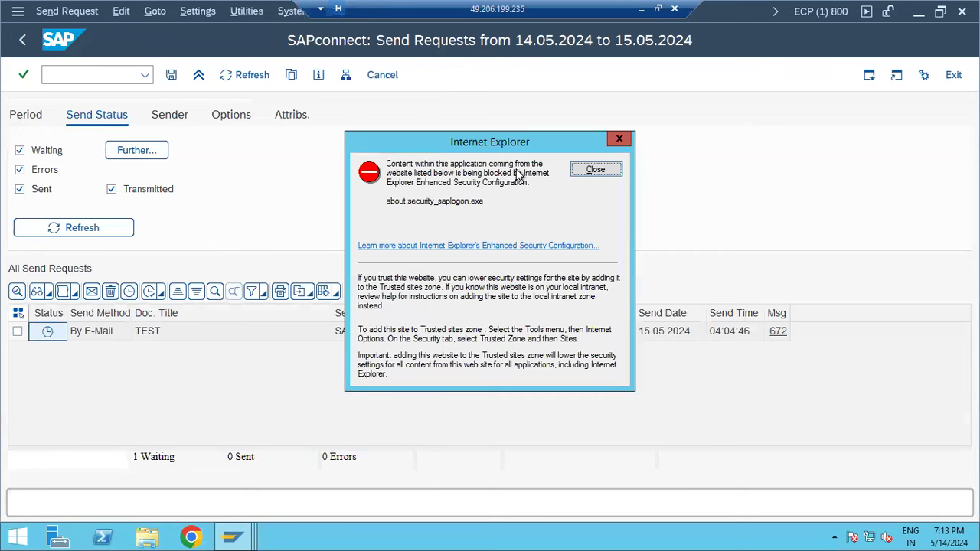
click(576, 171)
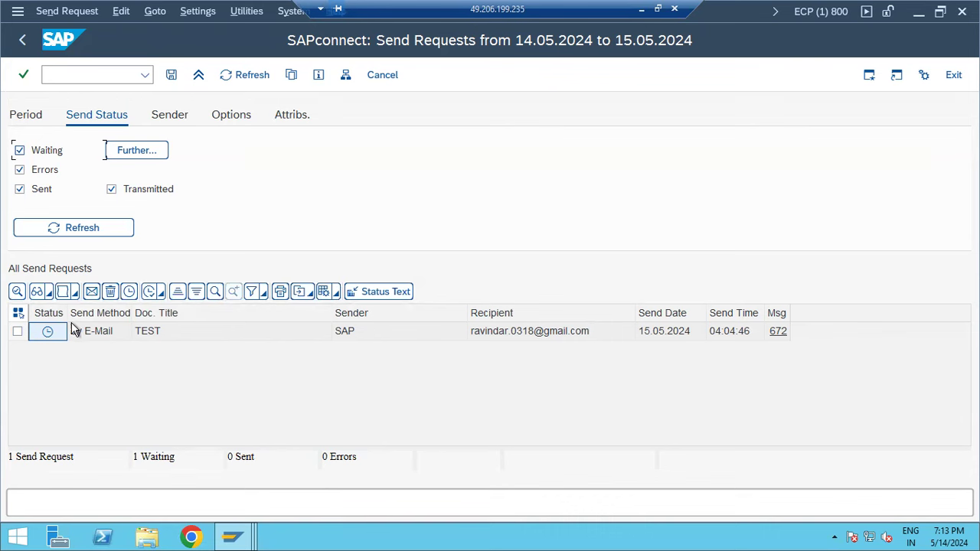
click(17, 331)
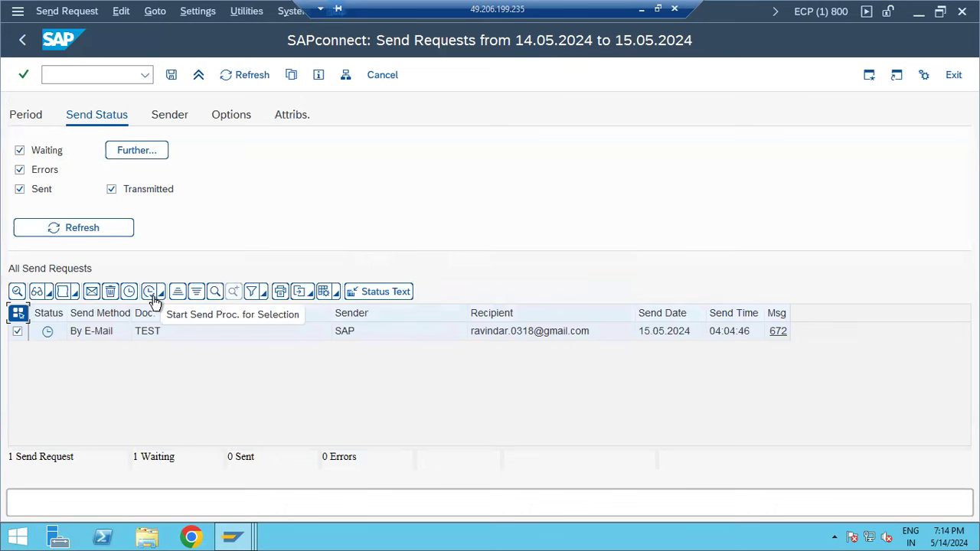
click(151, 293)
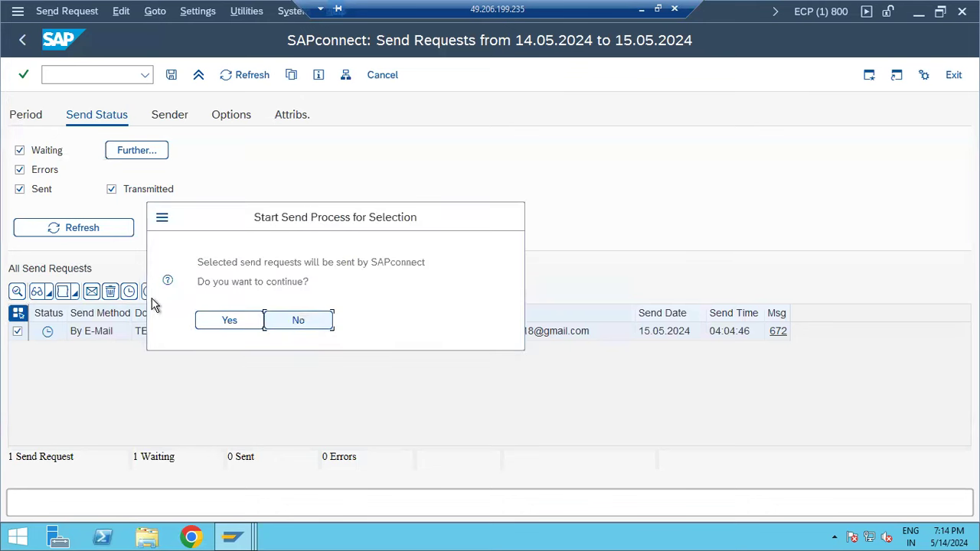
click(230, 320)
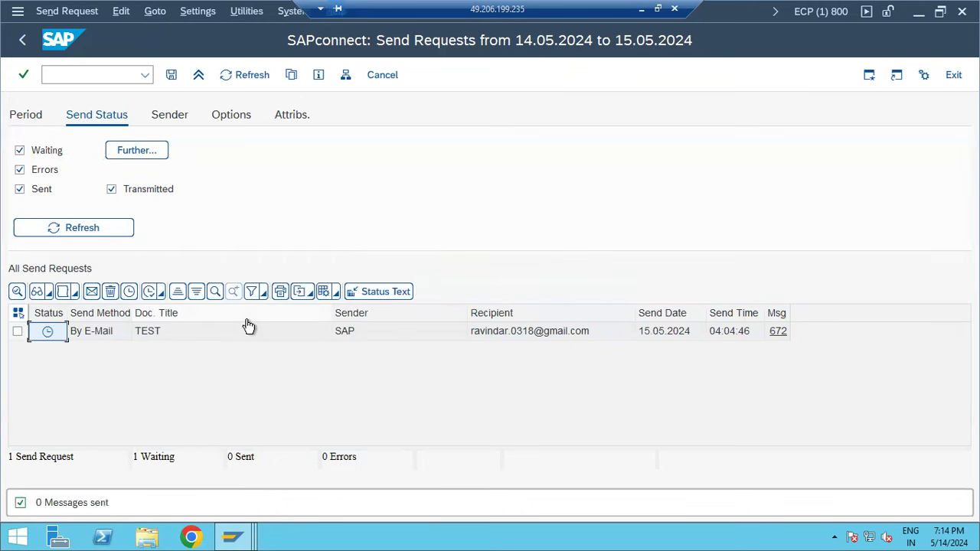
click(21, 42)
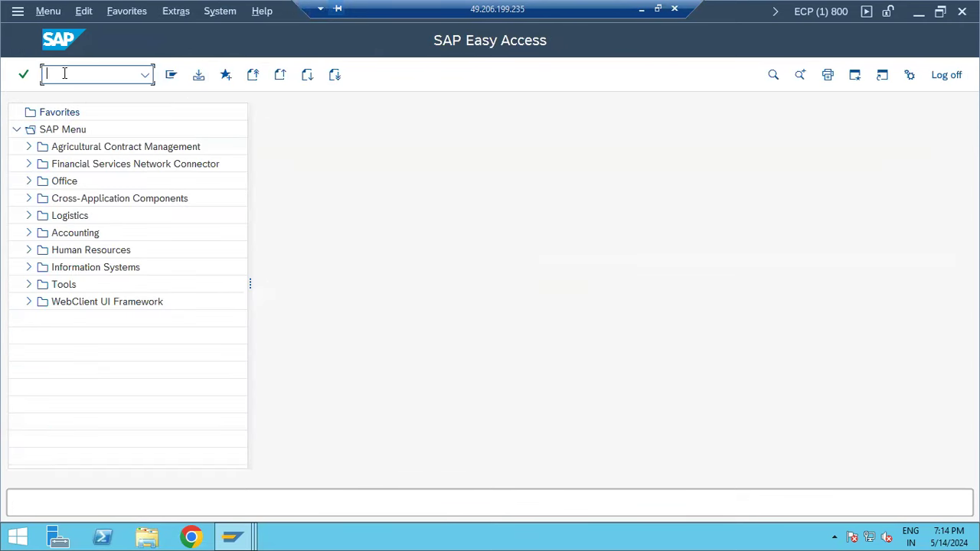
- Search SM37 for jobs named *SAPCONNECT* from any user
text(sm37)
key(Return)
key(Right)
text(SAP)
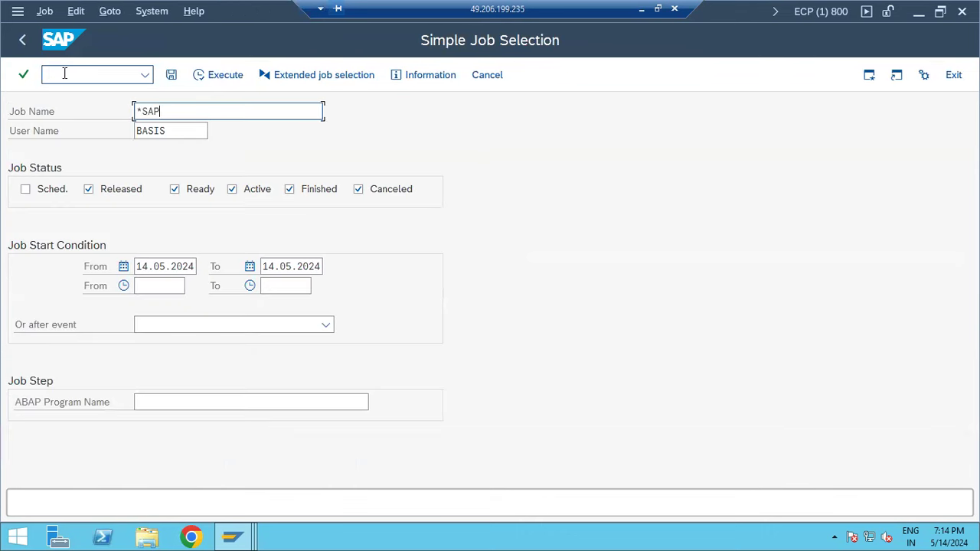
text(CONNECT*)
key(Tab)
text(*)
key(Delete)
key(Delete)
key(Delete)
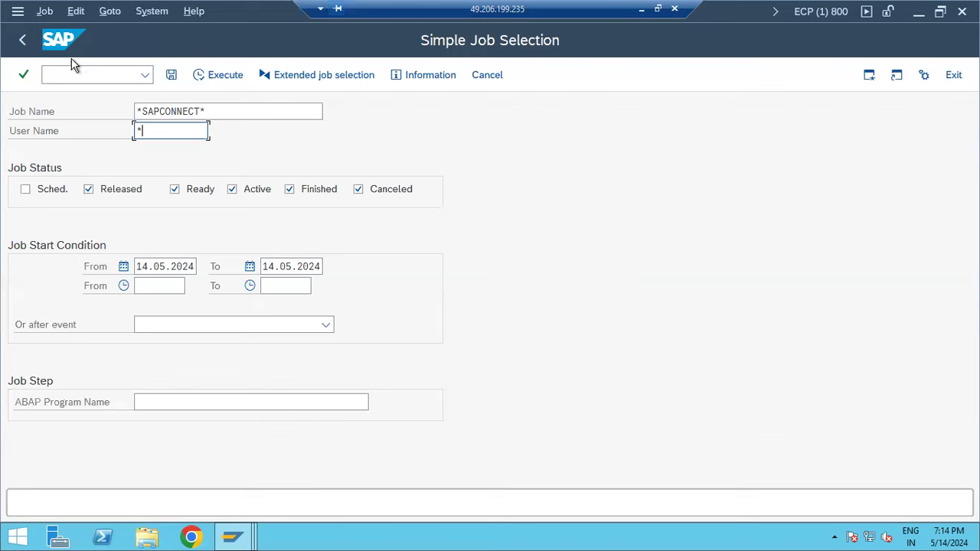
click(212, 77)
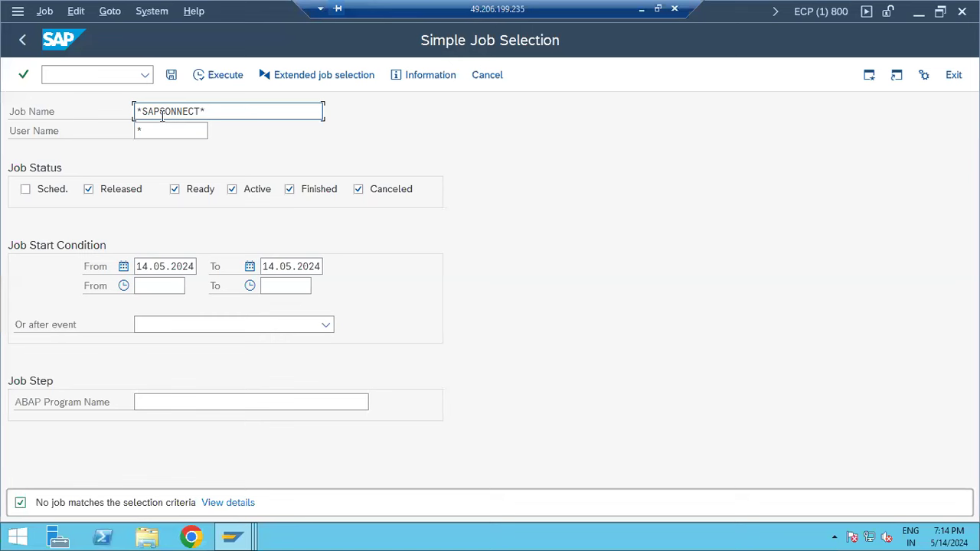
- Clear the From and To start dates and rerun the SAPCONNECT job search
click(184, 266)
key(ctrl+a)
key(Delete)
key(Tab)
key(ctrl+a)
key(Delete)
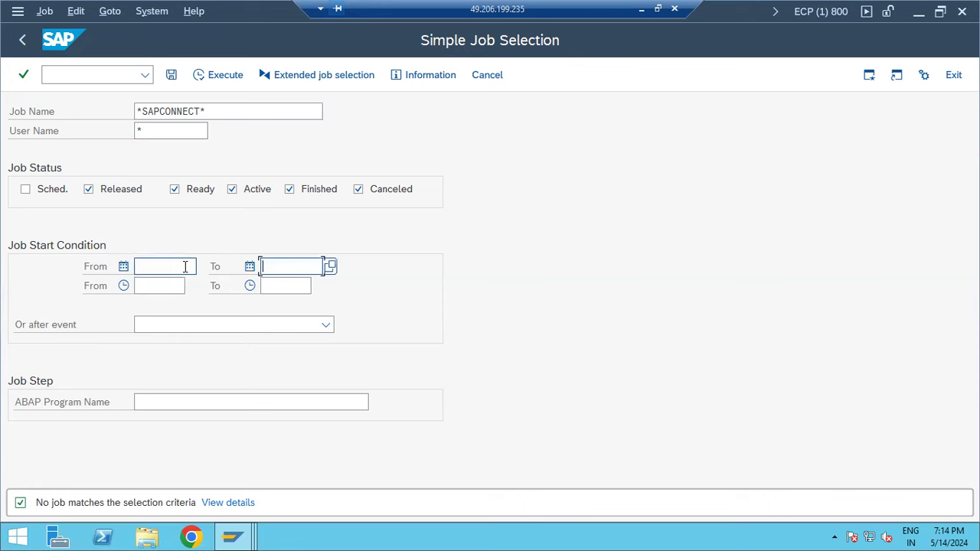
click(227, 81)
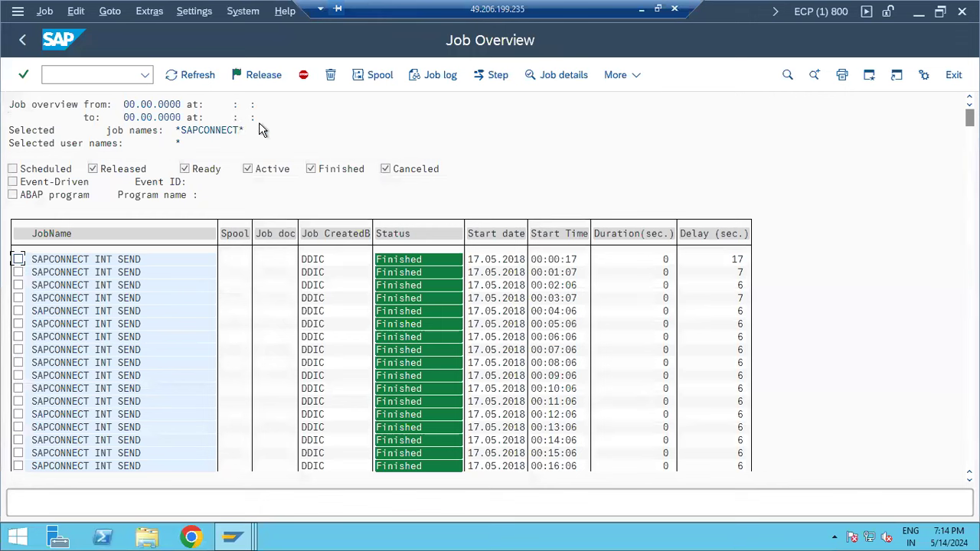
- Rerun the job search with Sched. ticked and select the SAPCONNECT ALL SEND job
drag(970, 117, 971, 458)
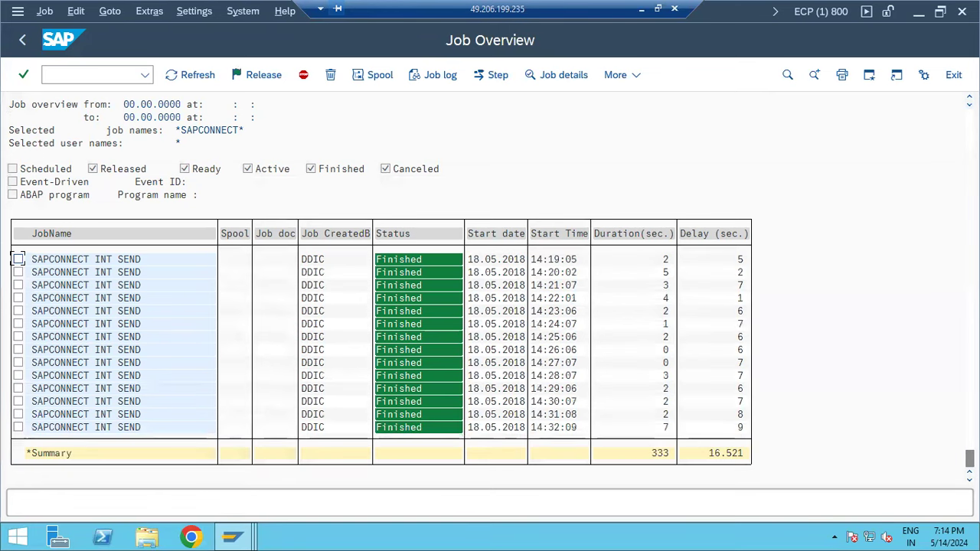
click(21, 40)
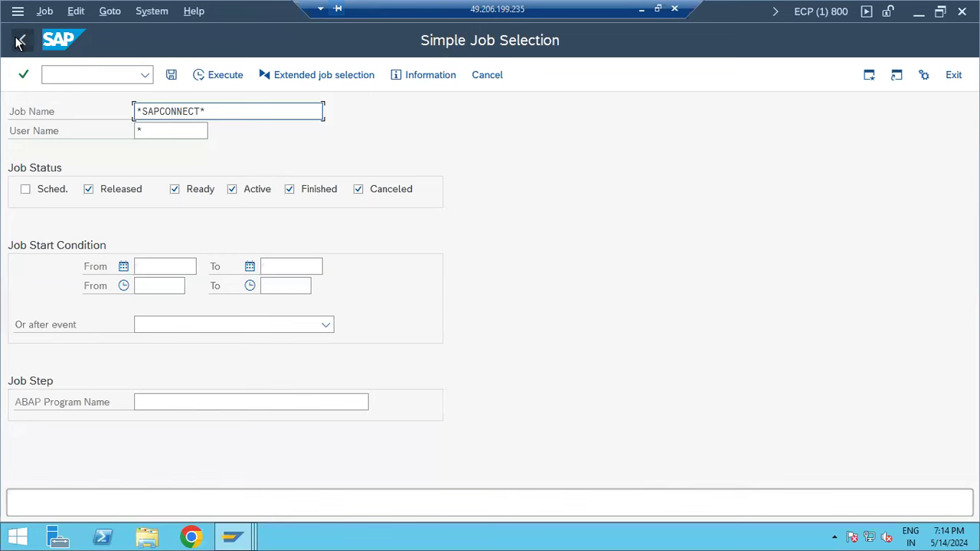
click(36, 193)
click(221, 77)
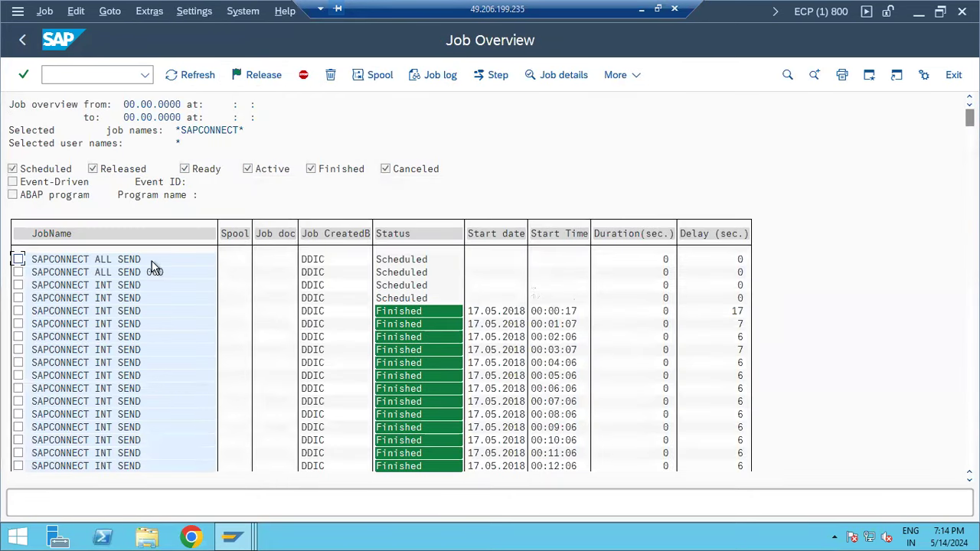
click(97, 273)
click(18, 261)
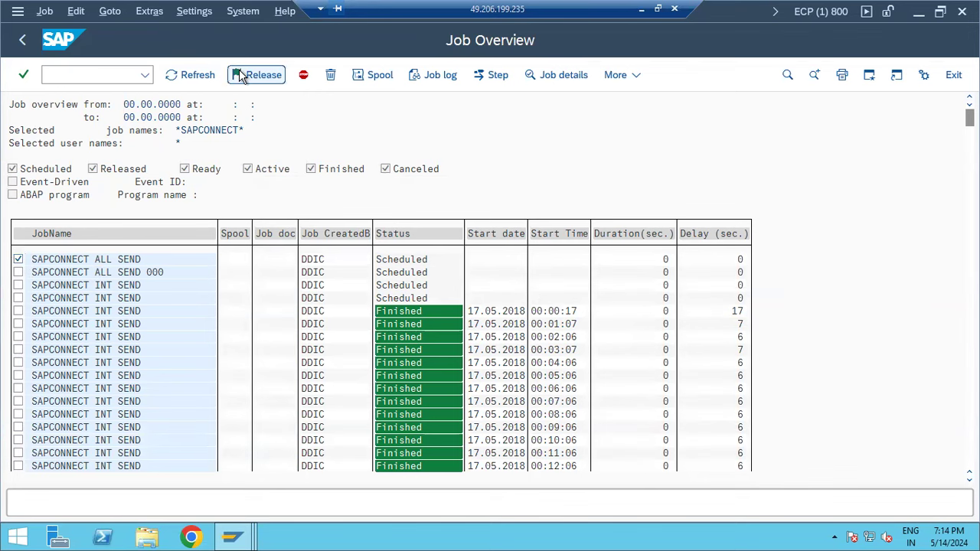
- Release SAPCONNECT ALL SEND to start immediately with a periodic 3-minute repeat
click(240, 76)
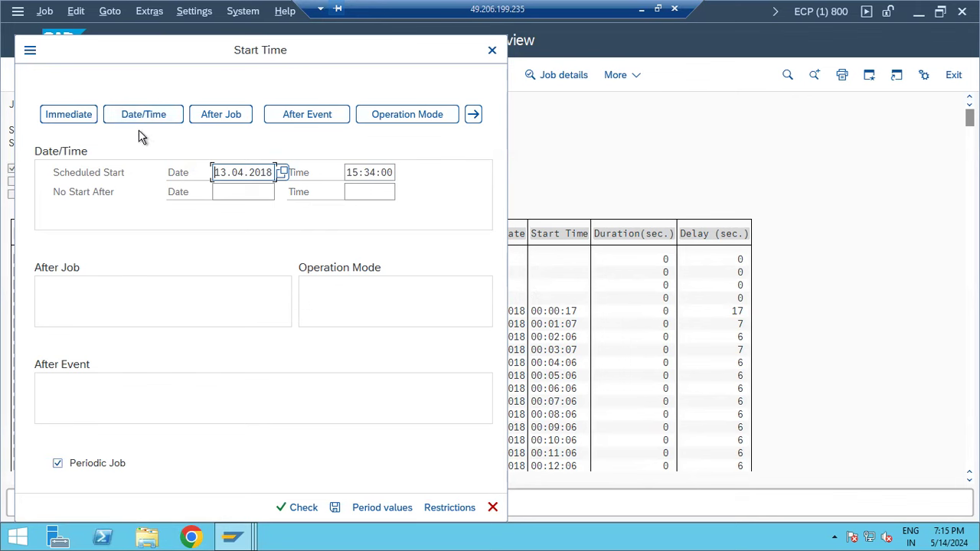
click(62, 115)
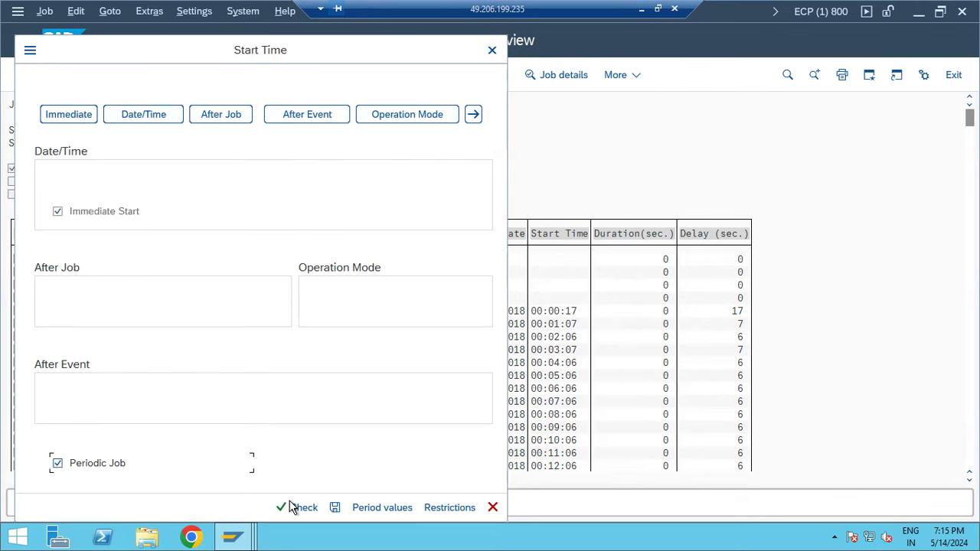
click(387, 508)
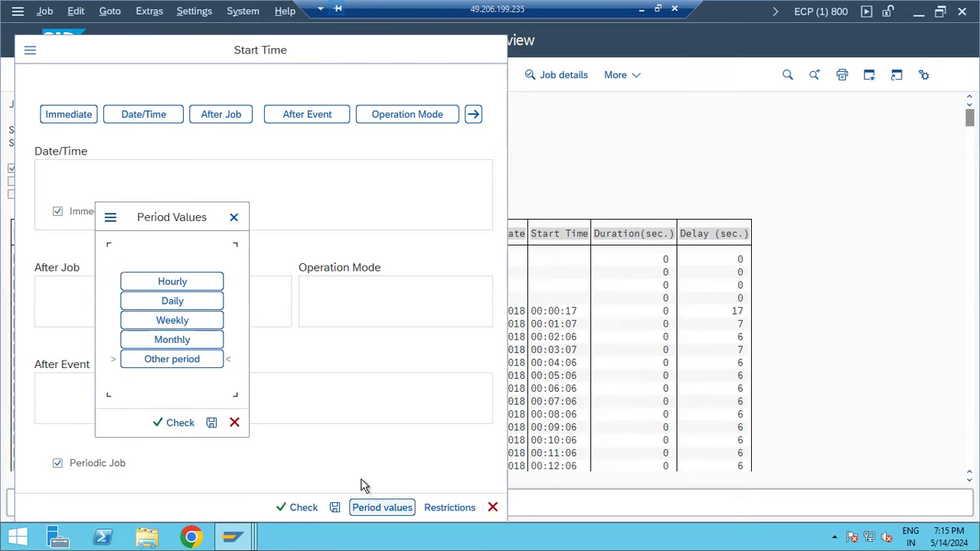
click(185, 362)
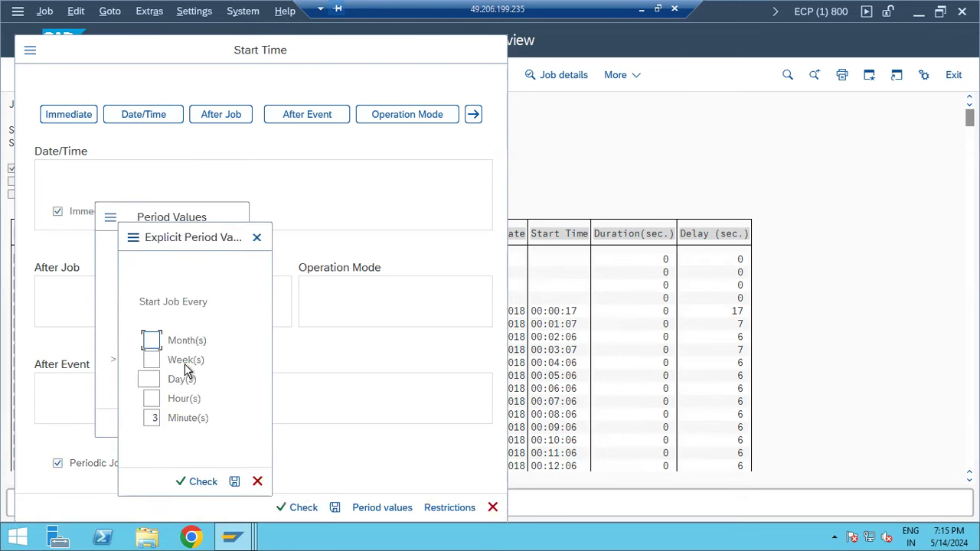
click(234, 482)
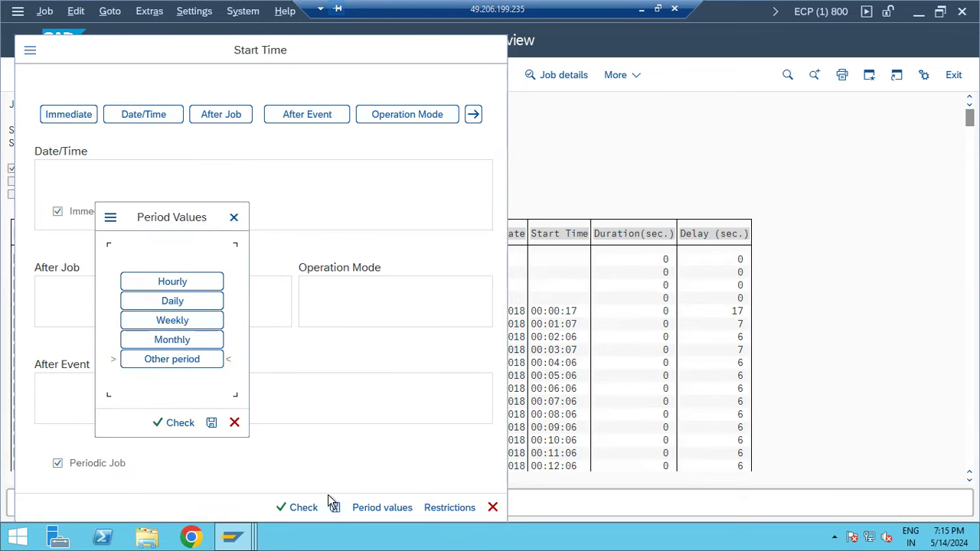
click(211, 423)
click(334, 508)
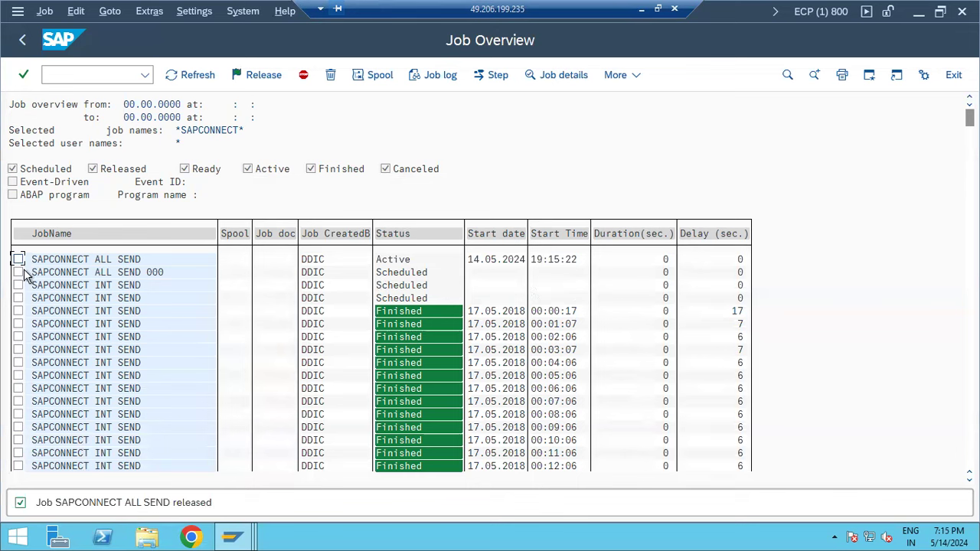
- Refresh the job list, view the finished SAPCONNECT ALL SEND run's log (0 objects), then go back to Easy Access
click(184, 77)
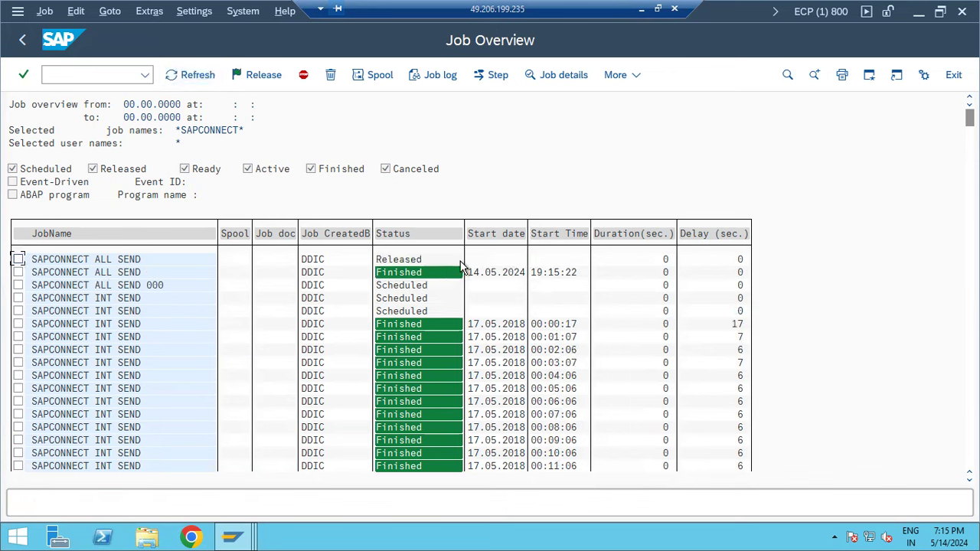
click(126, 271)
click(431, 77)
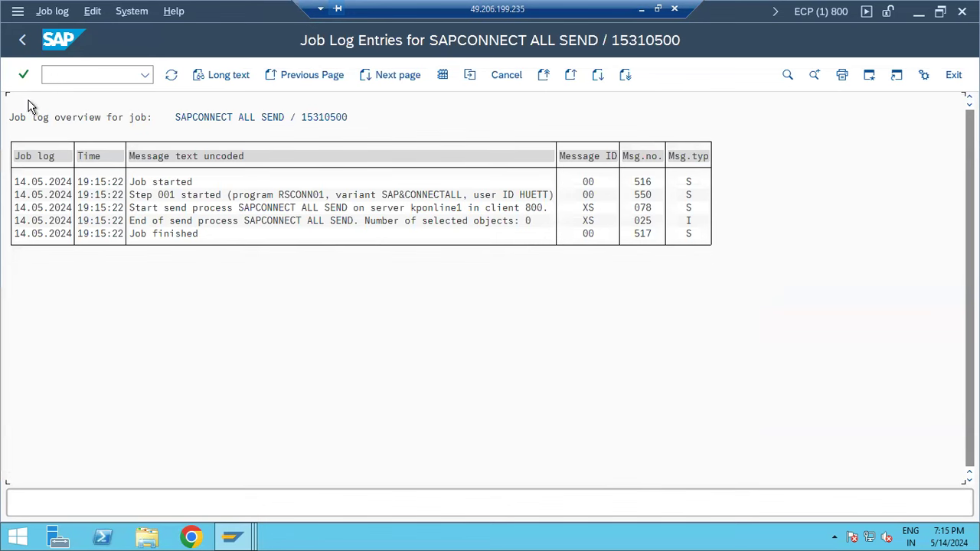
click(22, 41)
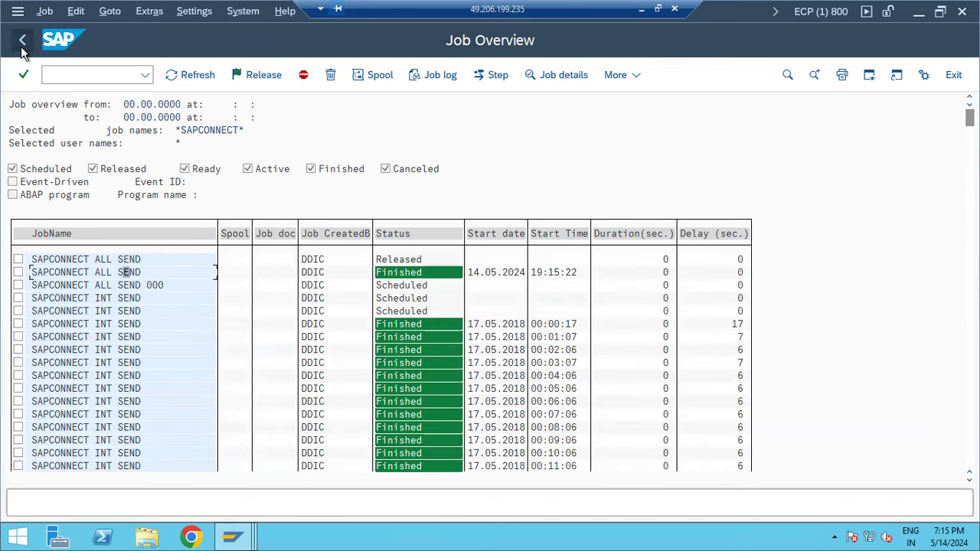
click(23, 43)
click(22, 43)
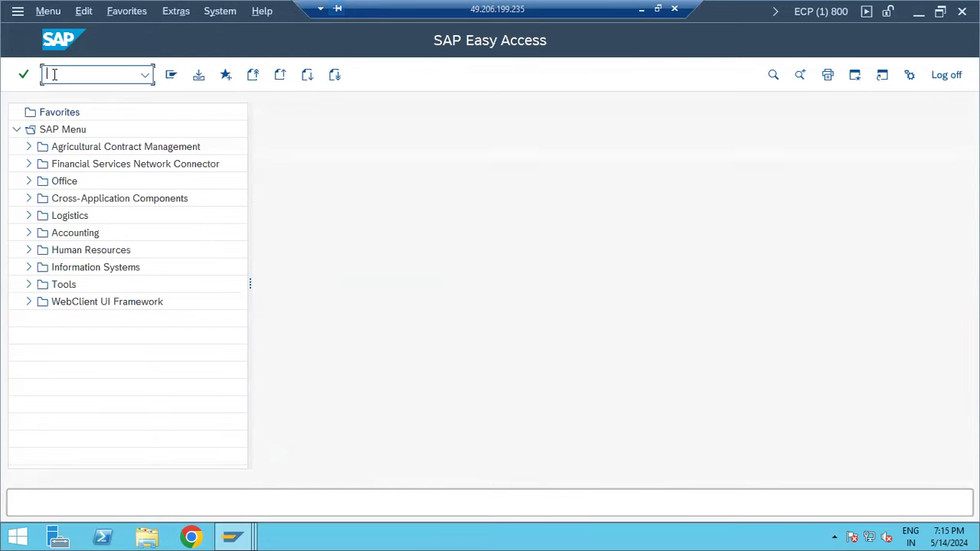
text(sost)
key(Return)
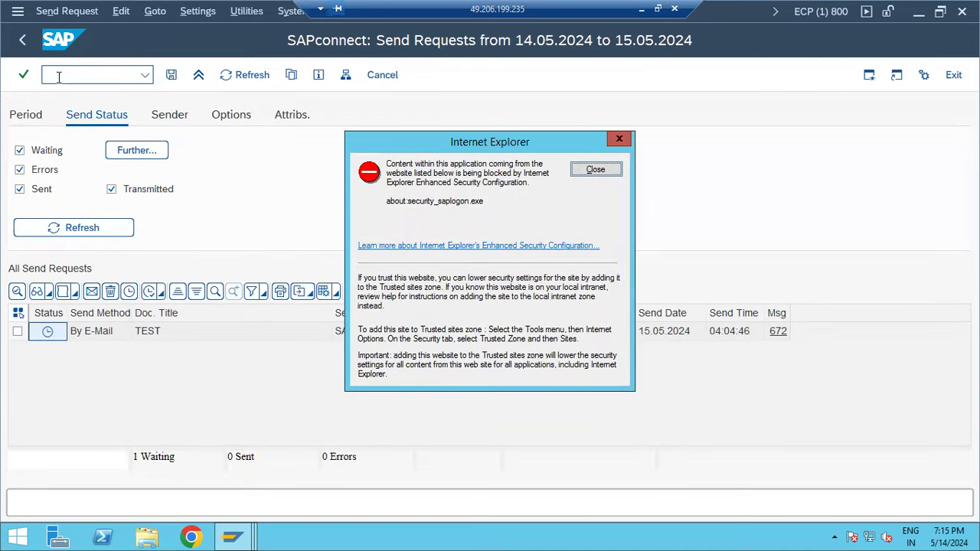
click(595, 170)
click(97, 76)
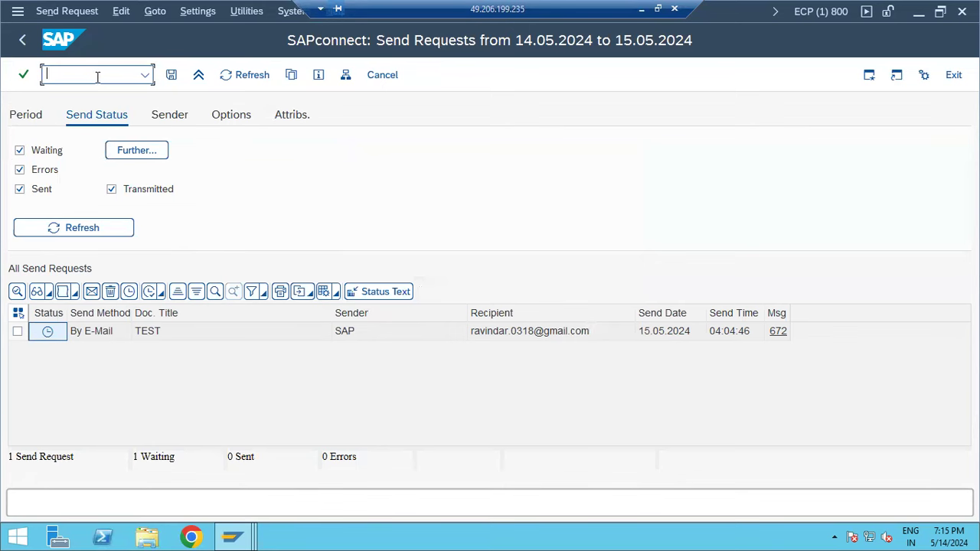
text(/nscot)
key(Return)
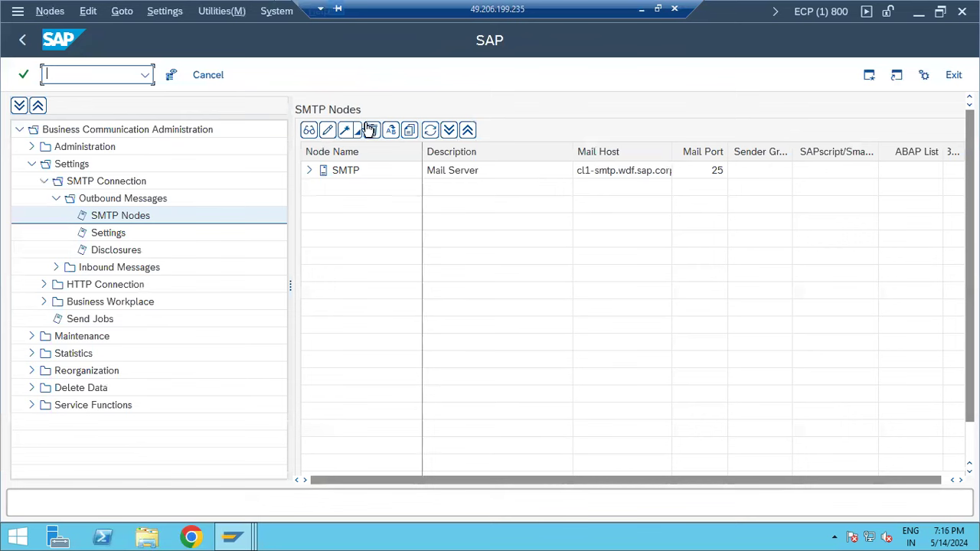
click(22, 40)
text(sm37)
key(Return)
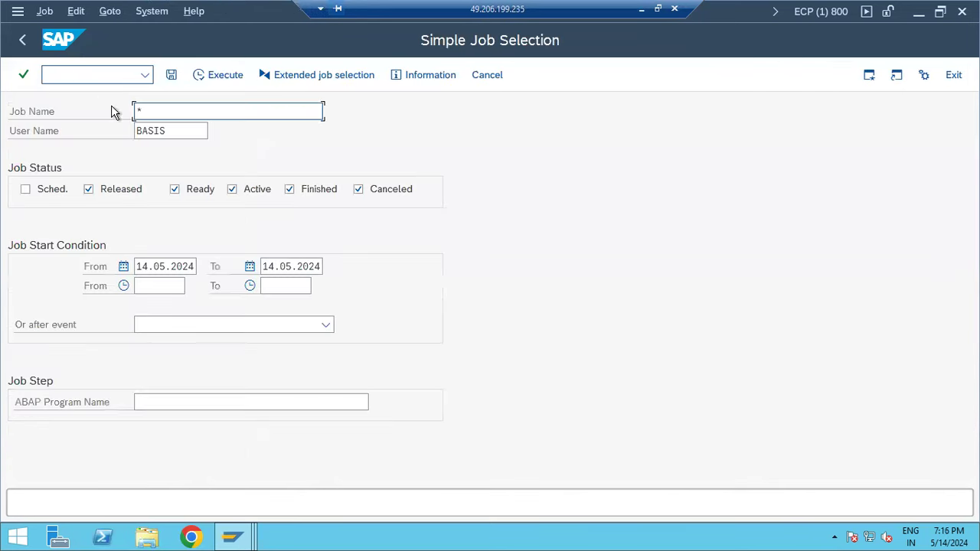
click(194, 137)
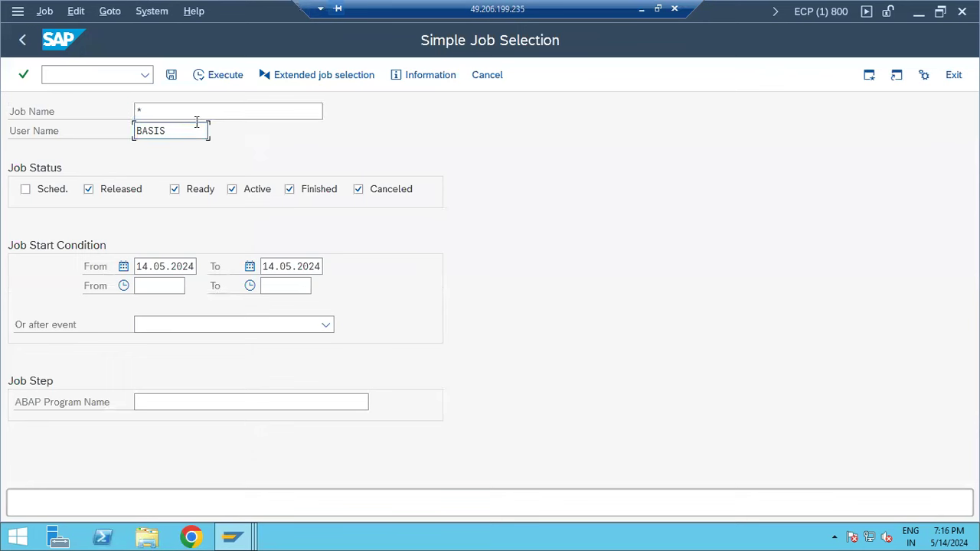
double_click(199, 129)
text(*)
click(197, 112)
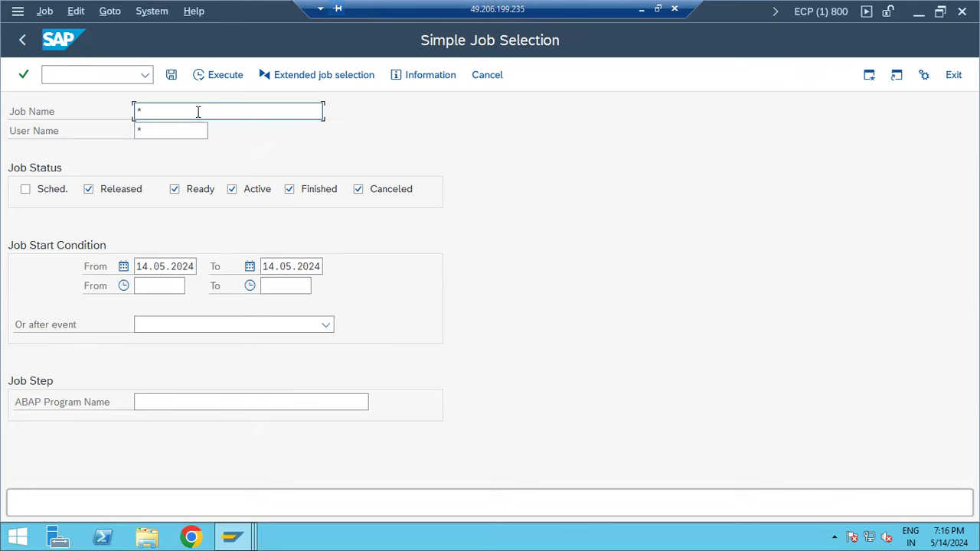
key(BackSpace)
click(197, 132)
click(212, 84)
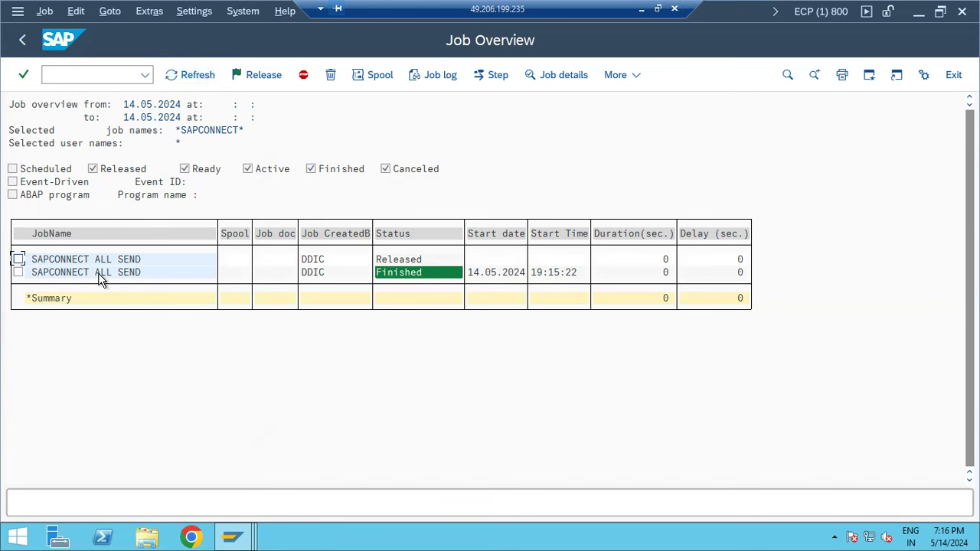
click(23, 40)
click(23, 41)
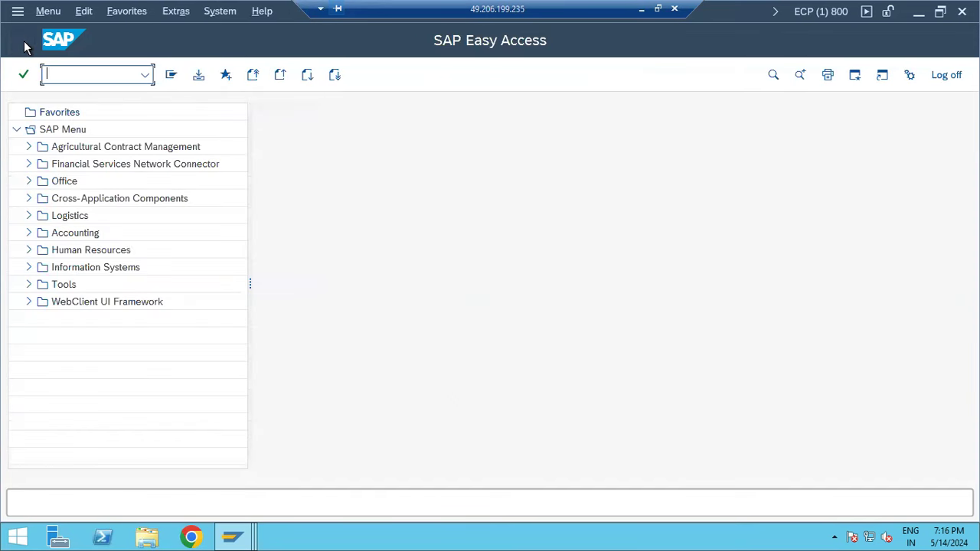
click(642, 9)
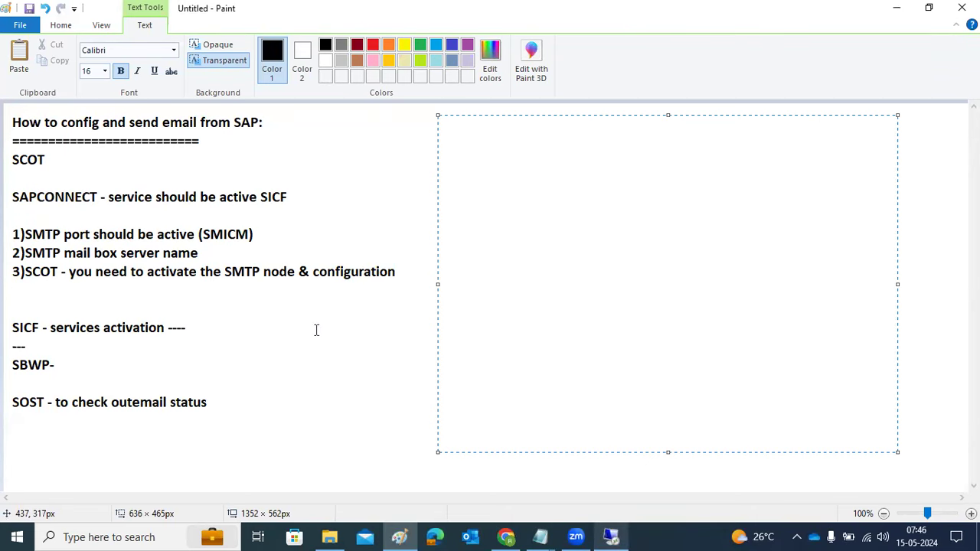
- Add the notes 'SOST - we canccheck the outbound emails from SAP' and 'SOIN - INBOUND EMAILS', then return to SAP
text(SOST - we canc)
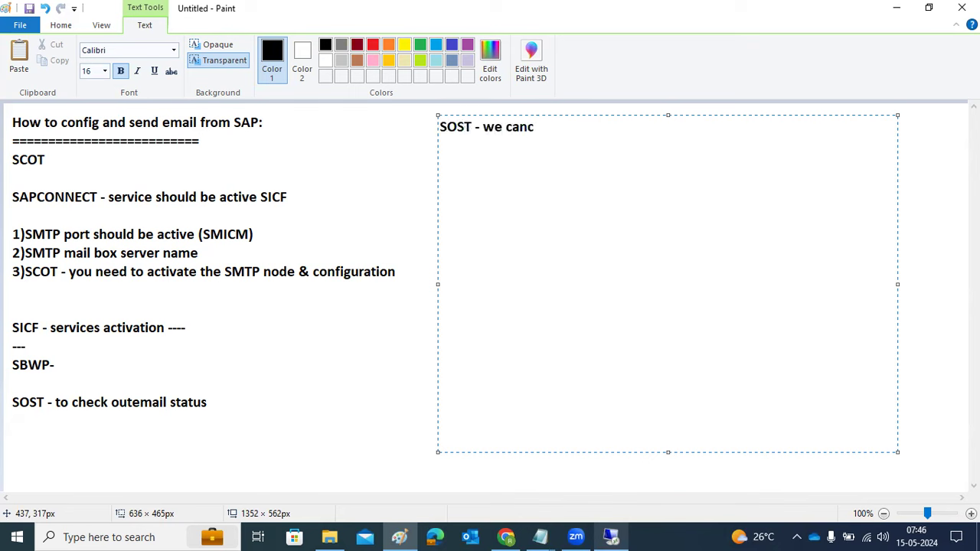
key(BackSpace)
text( check the outboun)
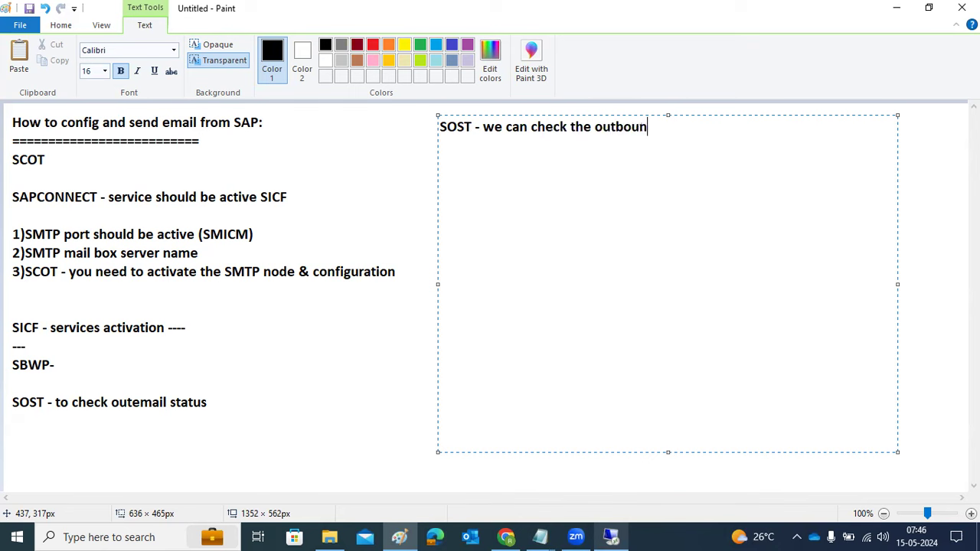
text(d emails from SAP)
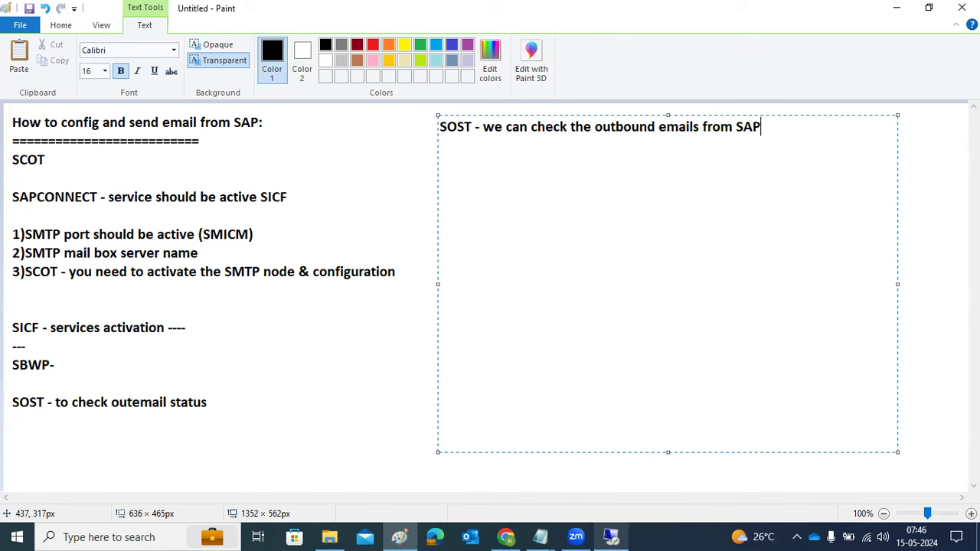
key(Return)
text(SOIN - INBOUND EMAILS)
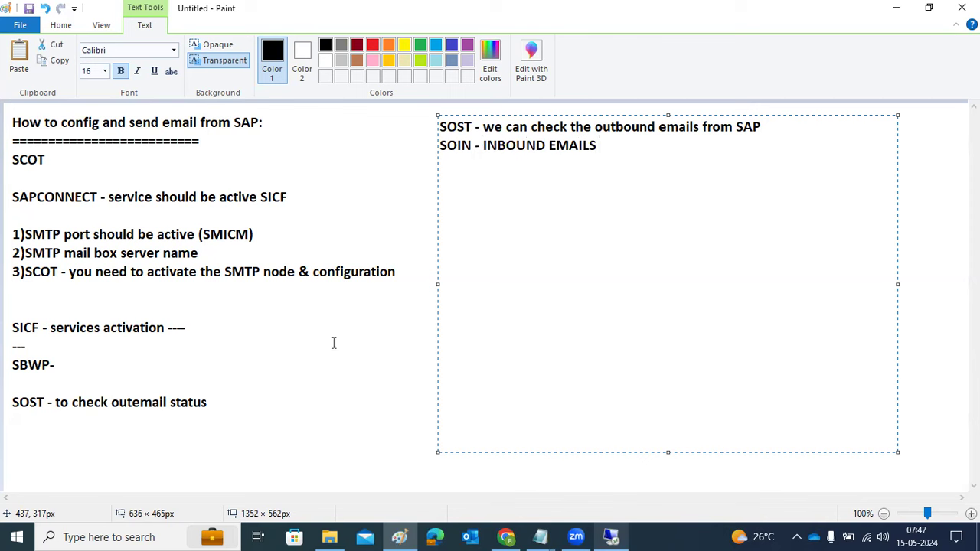
click(611, 537)
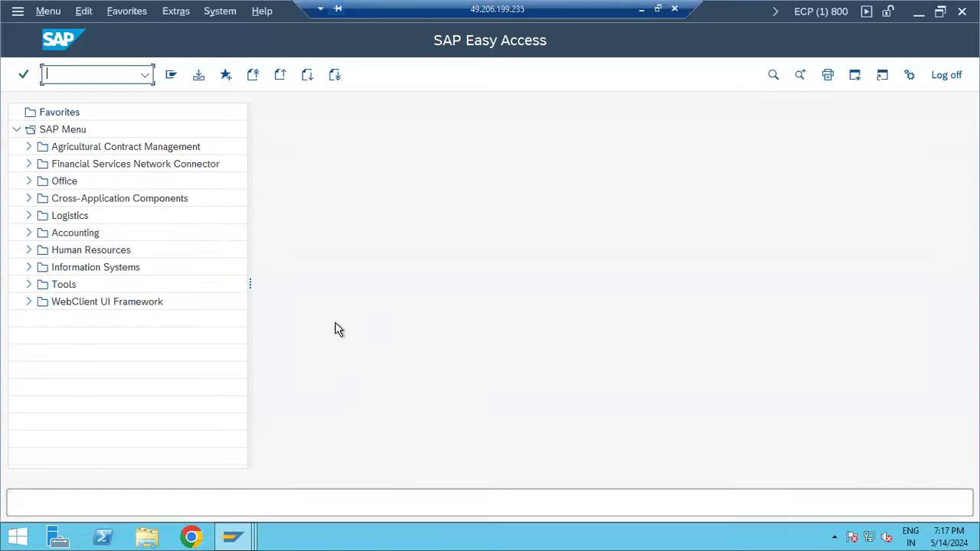
- In SOIN, clear both Date received fields and update the inbound request list
text(soin)
key(Return)
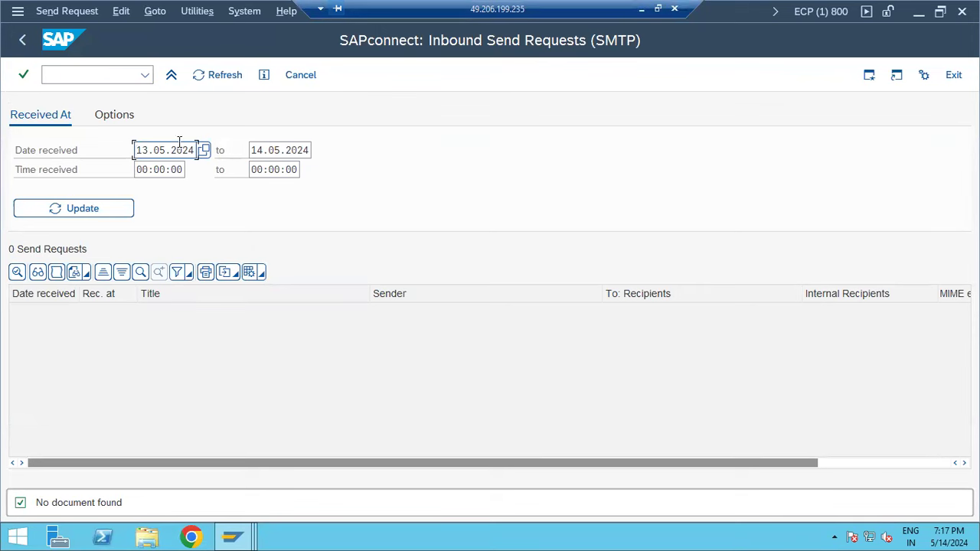
key(ctrl+a)
key(Delete)
key(Tab)
key(ctrl+a)
key(Delete)
click(103, 206)
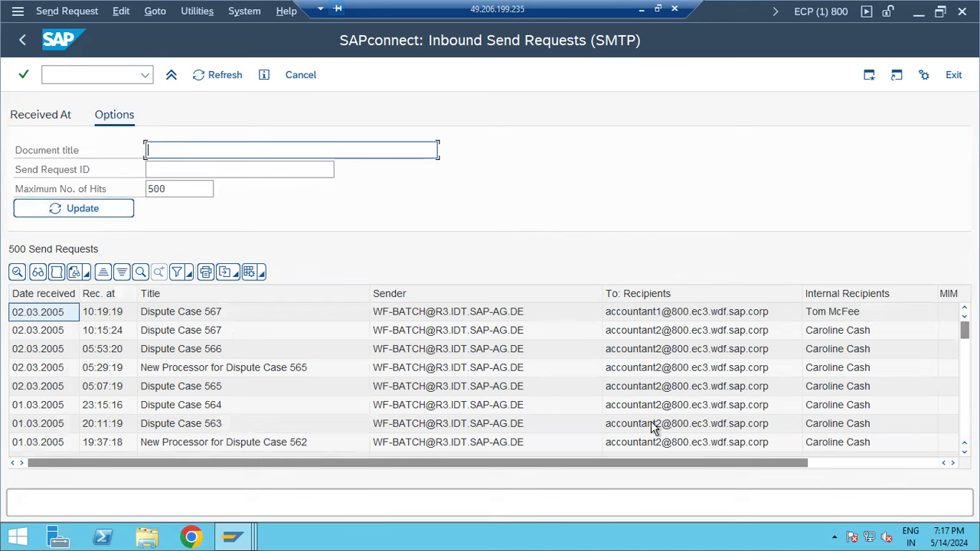
- Scroll through the 500 inbound SMTP send requests, then return to Easy Access
click(647, 369)
scroll(645, 375, down, 5)
scroll(647, 374, down, 10)
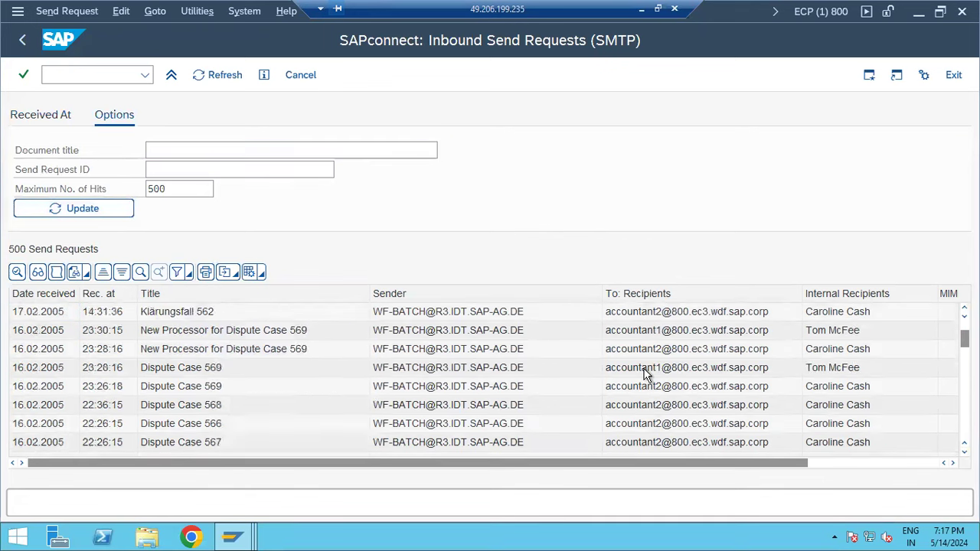
click(23, 46)
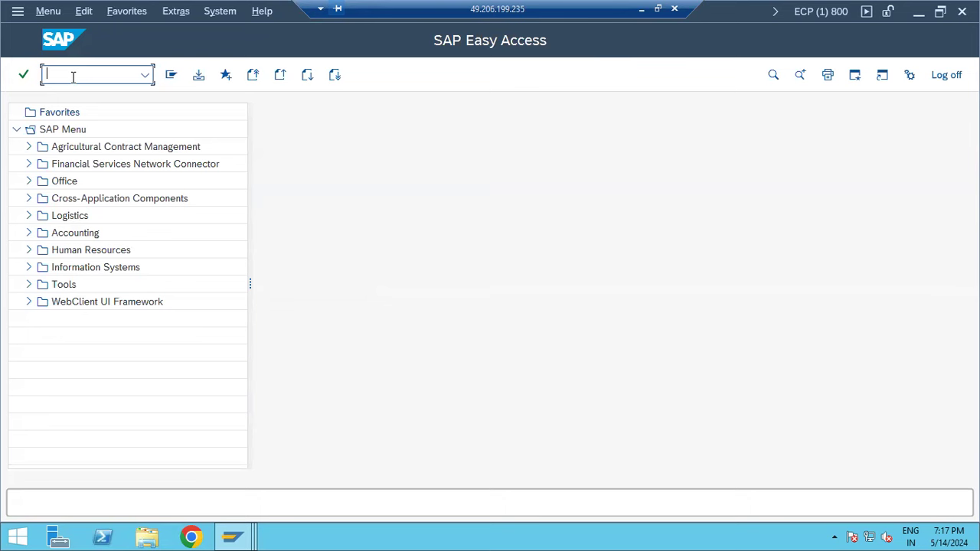
- Run SOST, dismiss the browser security warning, then switch to SCOT with /nscot
text(sos)
key(BackSpace)
key(BackSpace)
key(BackSpace)
text(sost)
key(Return)
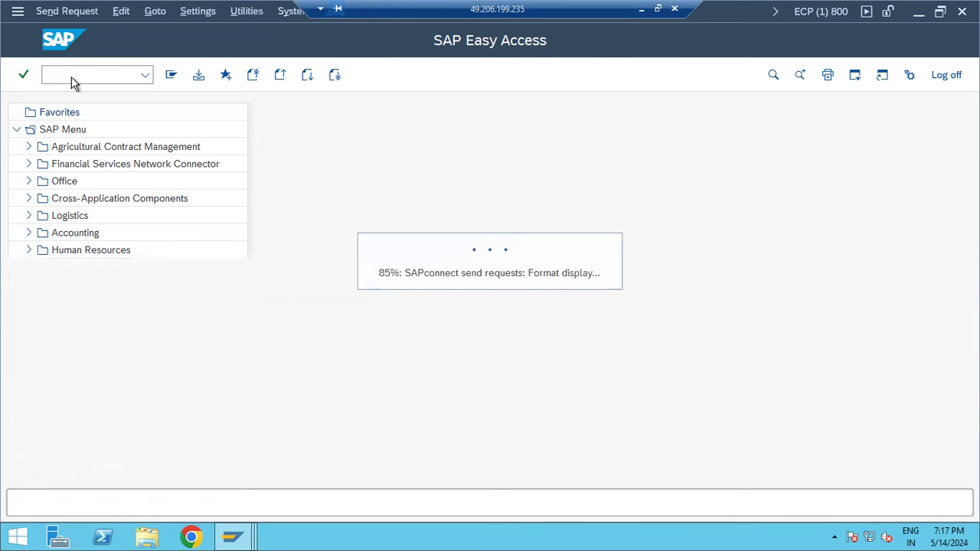
click(592, 169)
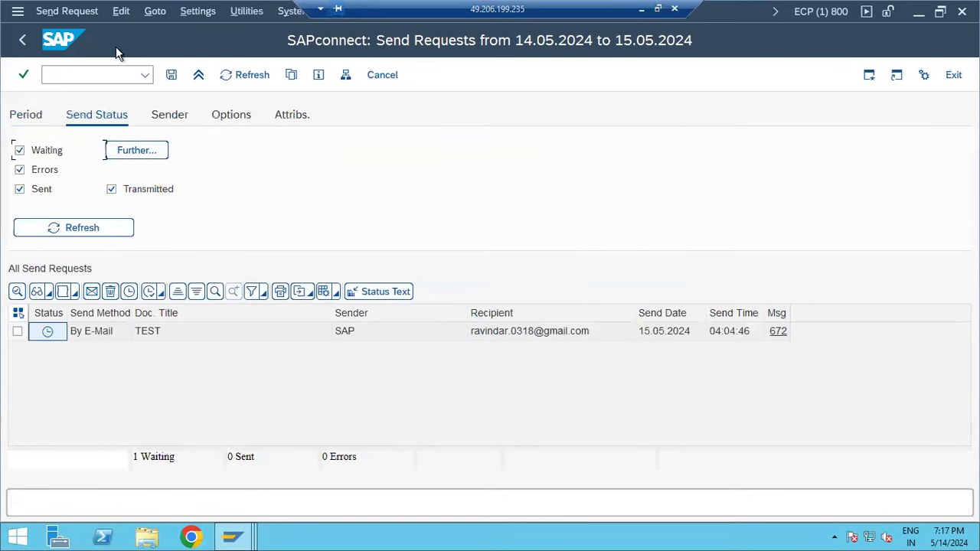
click(102, 72)
text(/nscot)
key(Return)
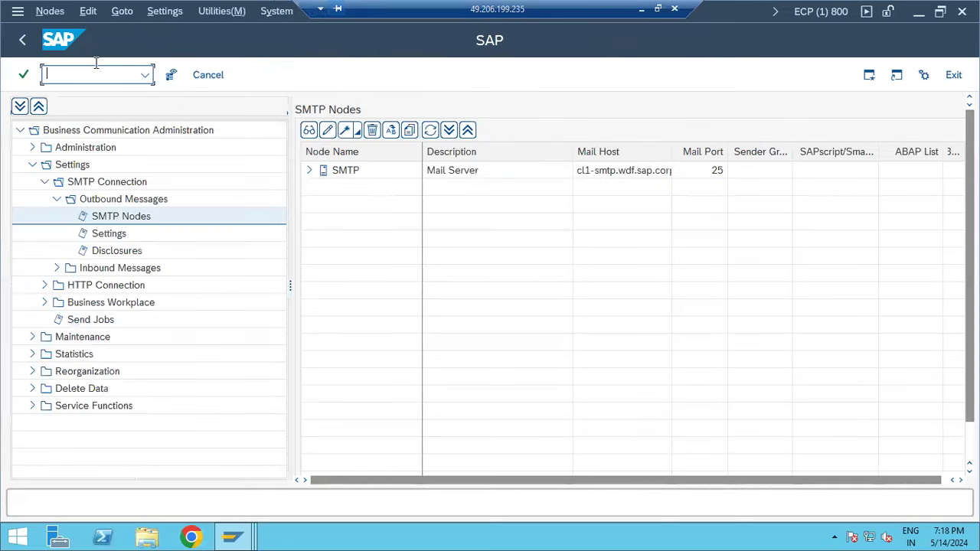
- Review the Inbound Messages settings, processing rules and distribution recipient table with its WF-BATCH* entry, then step back
click(58, 269)
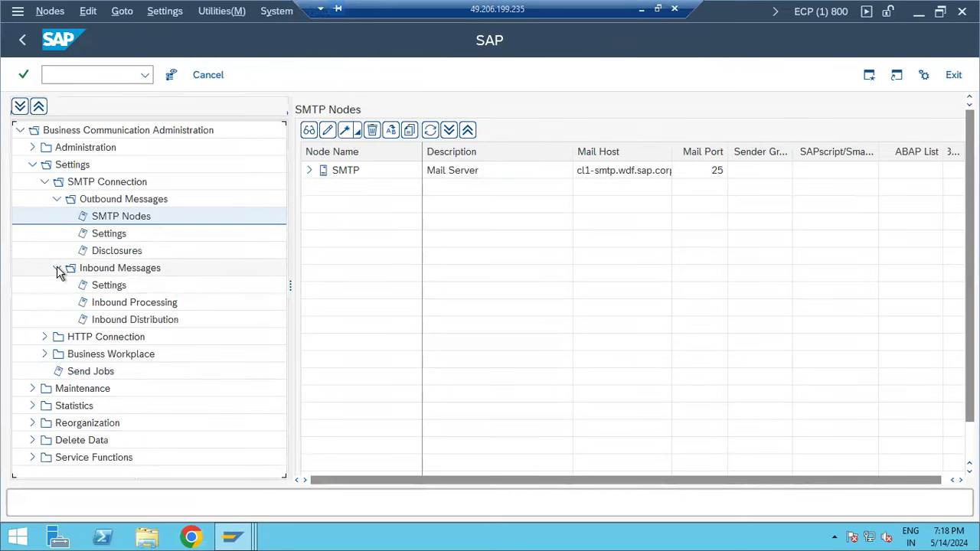
click(102, 285)
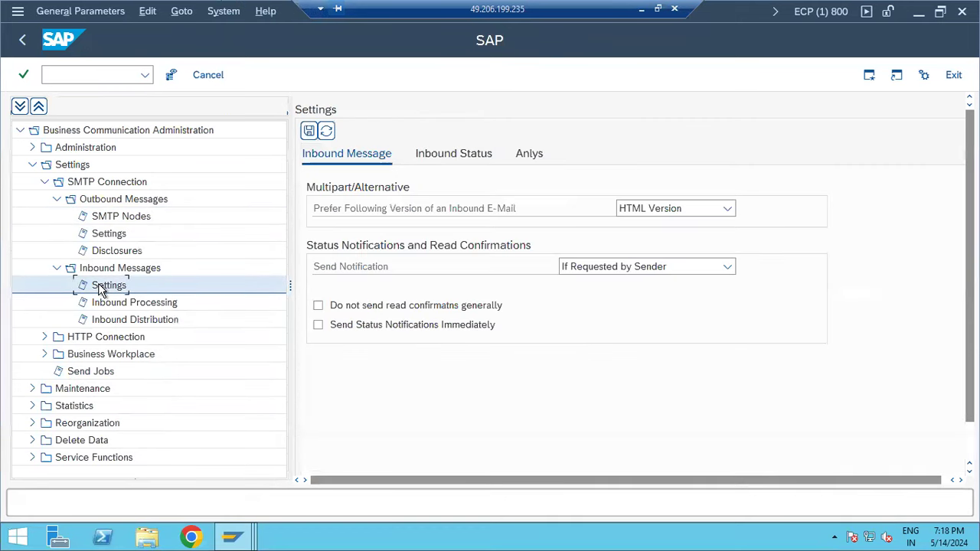
click(448, 157)
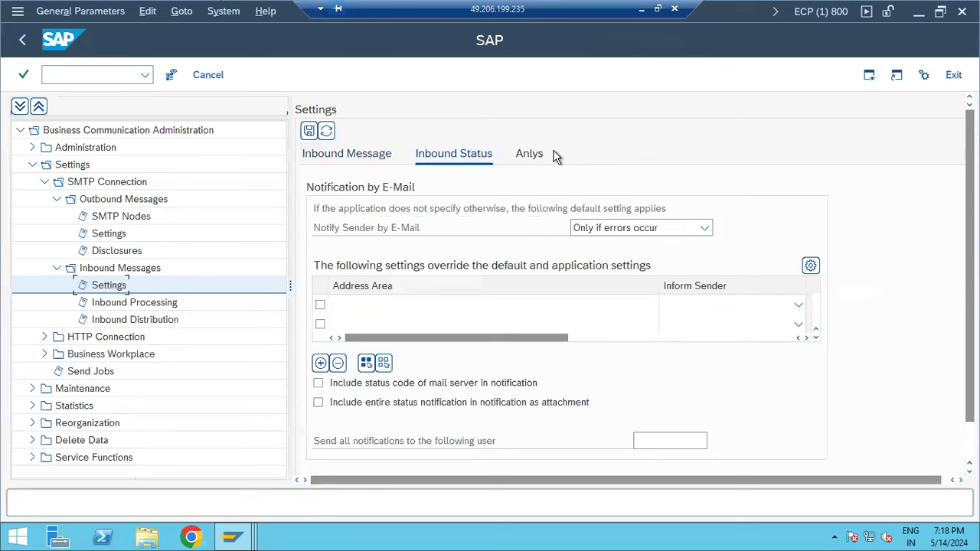
click(124, 305)
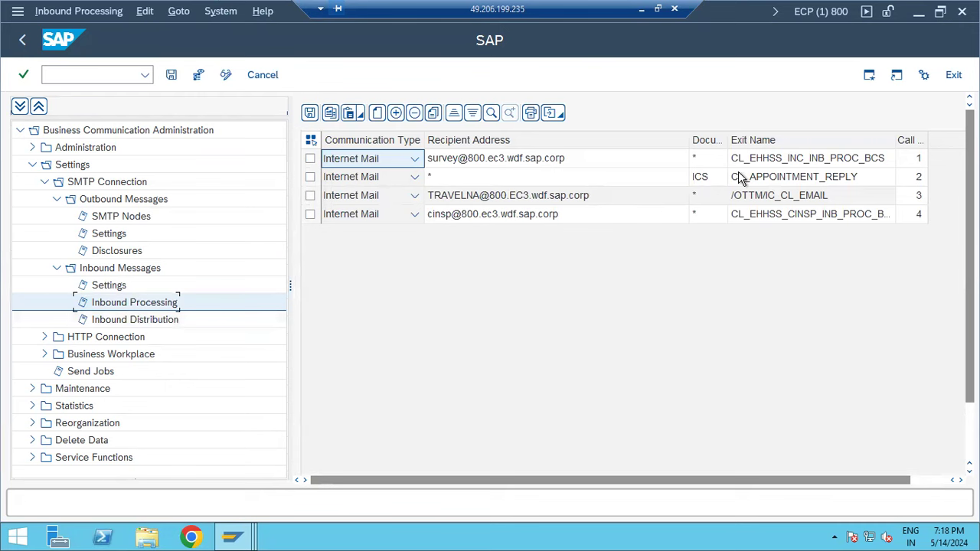
click(115, 320)
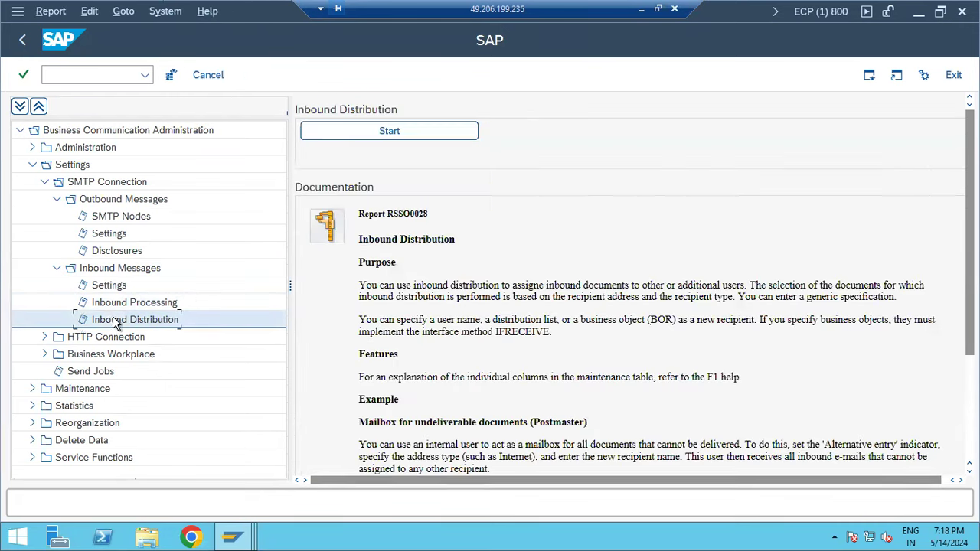
click(387, 132)
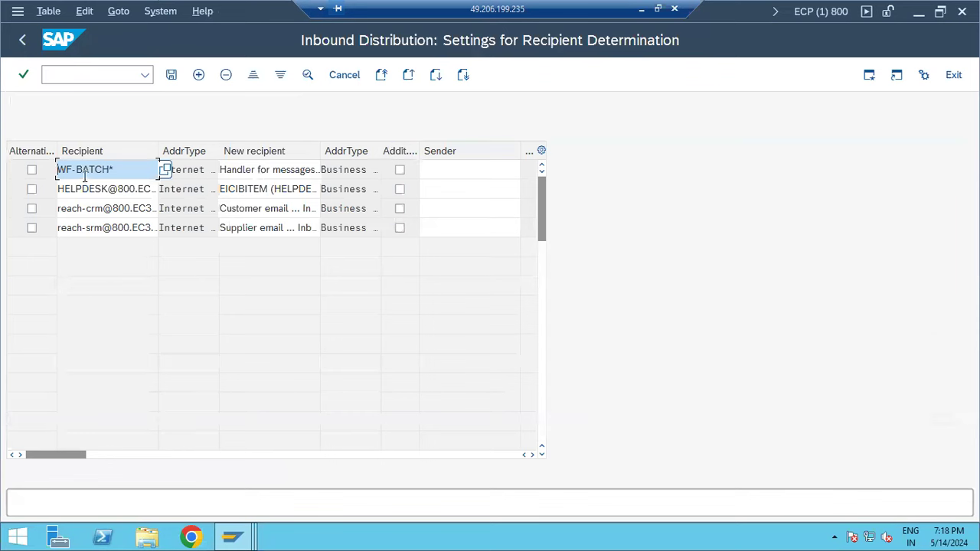
drag(82, 173, 117, 173)
click(22, 43)
click(22, 43)
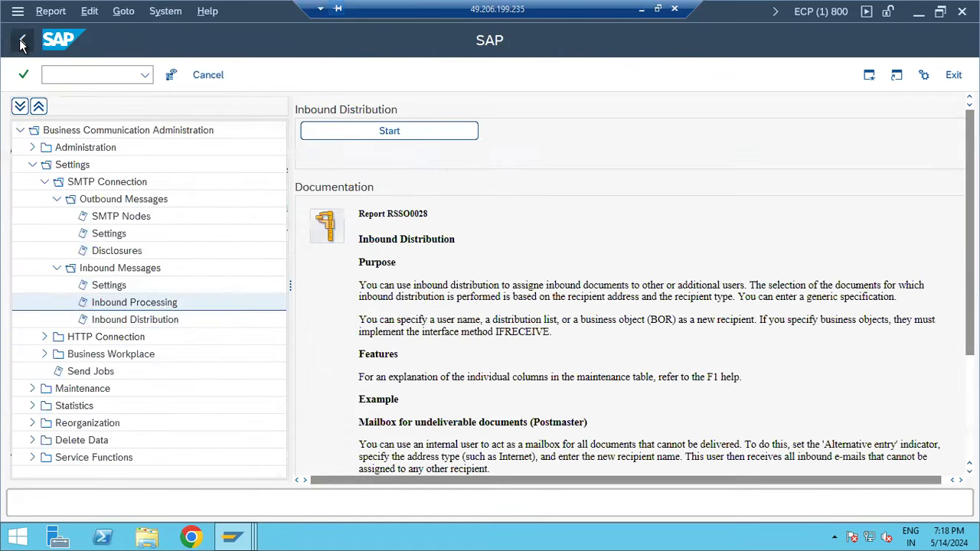
click(23, 43)
- Recheck the waiting requests in SOST via /nsost, dismiss the warning, and minimize SAP to show Paint
click(61, 71)
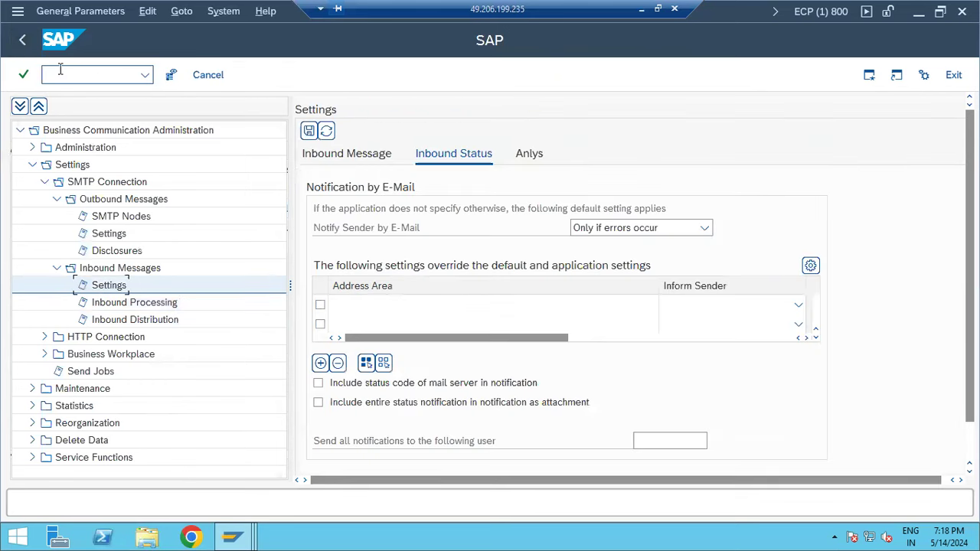
text(/nsost)
key(Return)
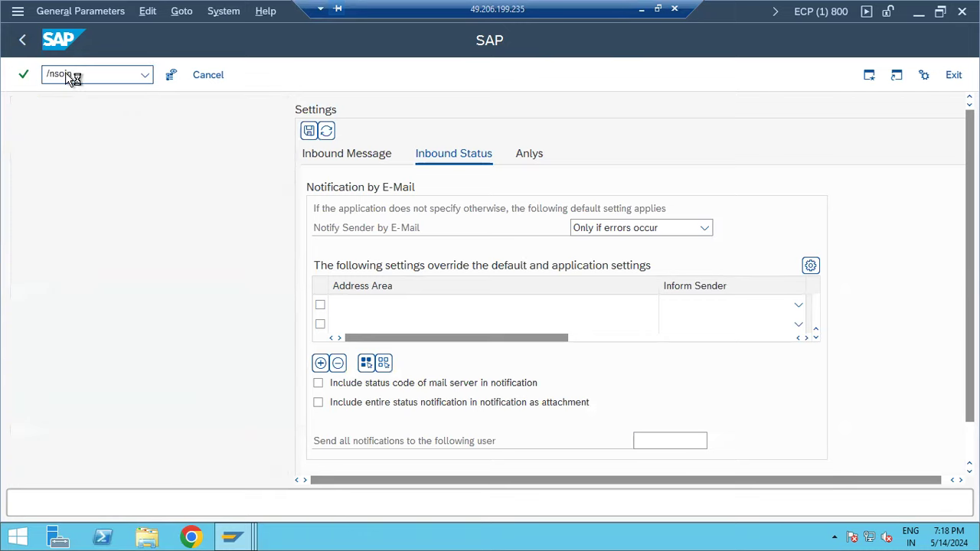
click(67, 73)
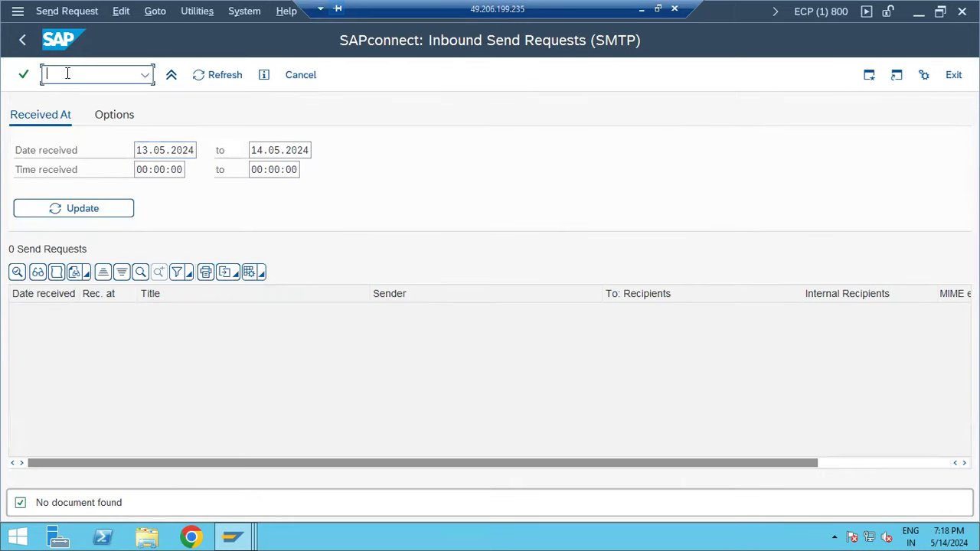
text(/nsost)
key(Return)
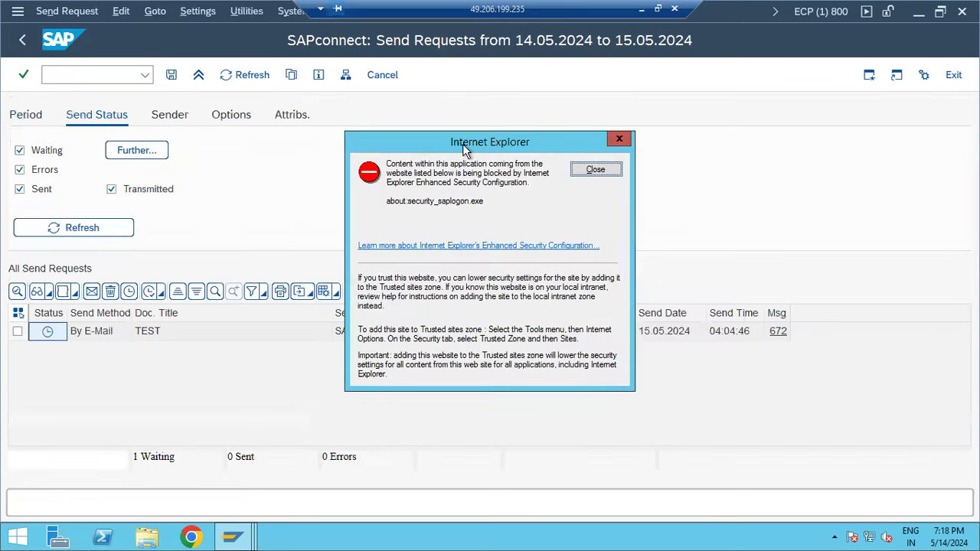
click(596, 170)
click(641, 9)
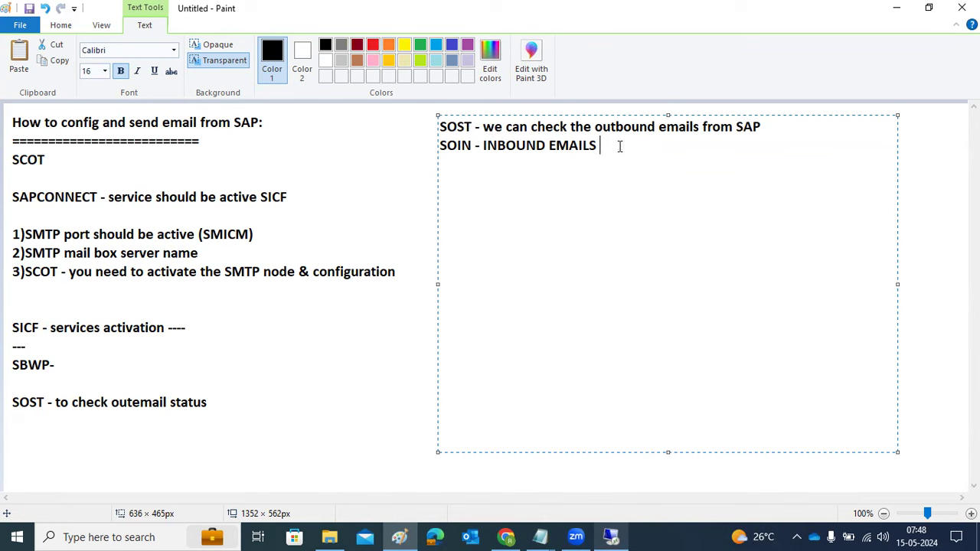
- Append "to SAP" to the SOIN note so it reads INBOUND EMAILS to SAP
text(to SAP)
drag(760, 127, 687, 127)
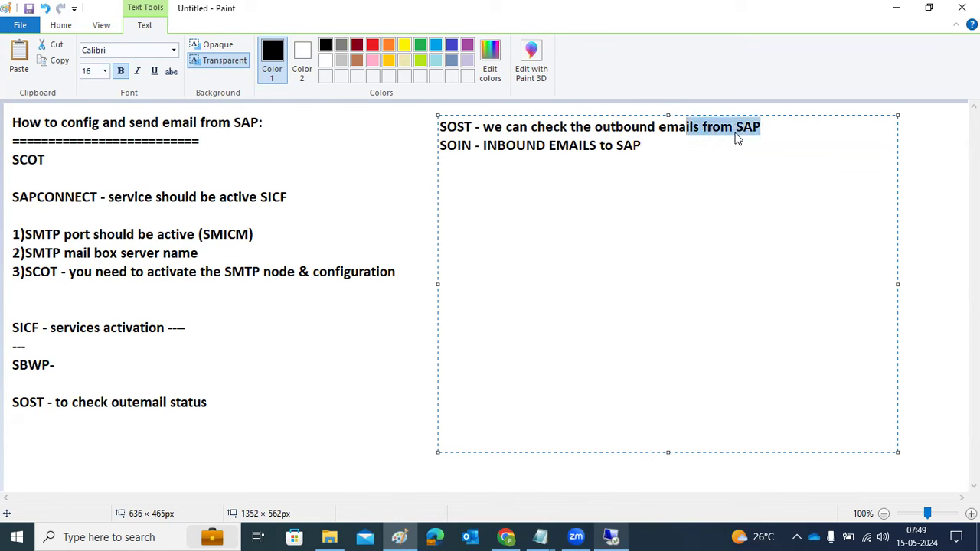
click(463, 130)
drag(463, 130, 438, 146)
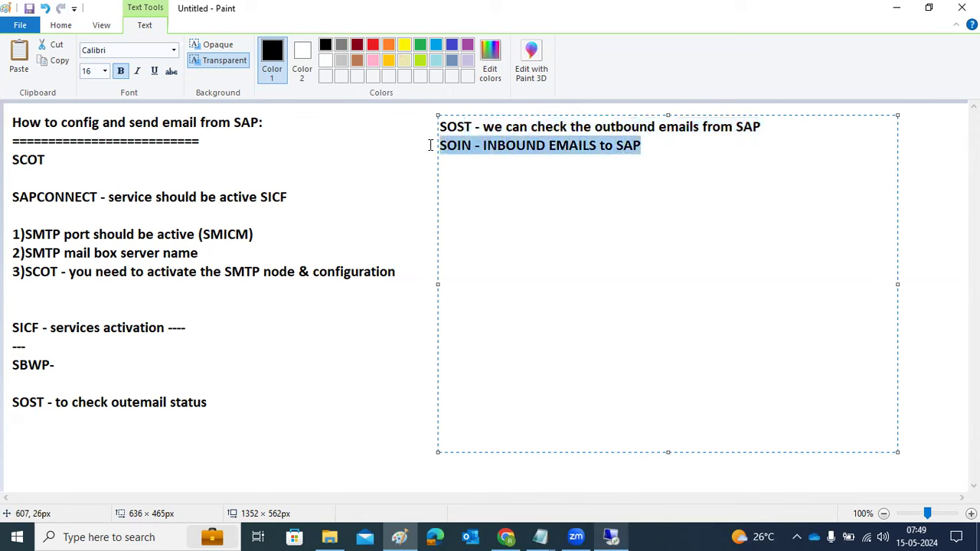
- Add "SCOT -" and "SMICM - pORTS" lines below the SOIN note
click(643, 147)
key(Return)
key(Return)
text(S)
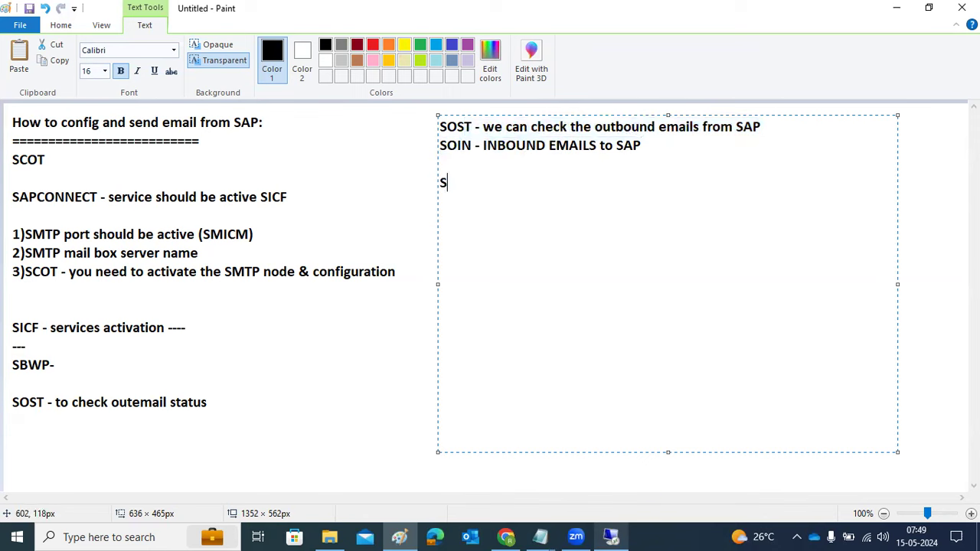
text(COT -)
text(SMICM -)
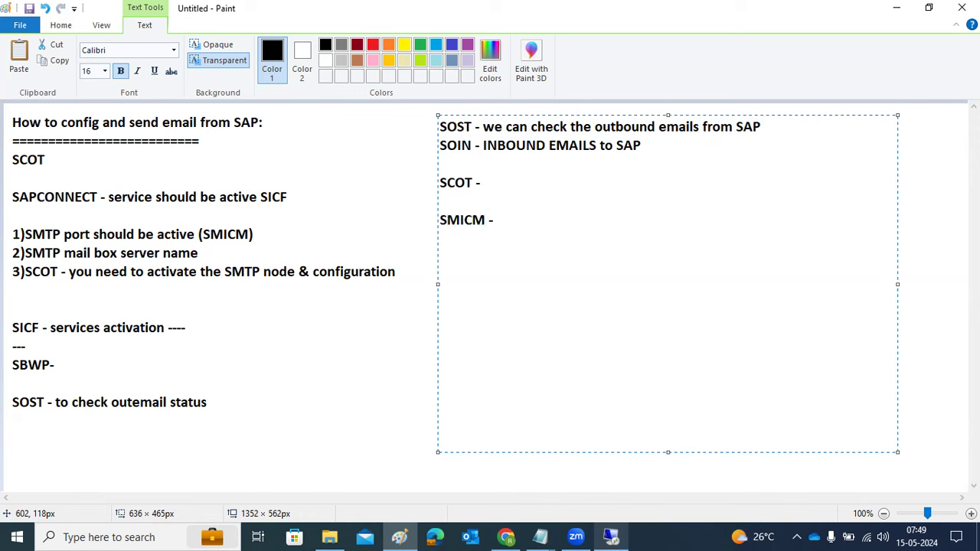
text( pORTS-)
key(BackSpace)
- Add a "SICF - services activation" line and commit the text to the canvas
key(Return)
key(Return)
text(S)
key(BackSpace)
text(SICF -)
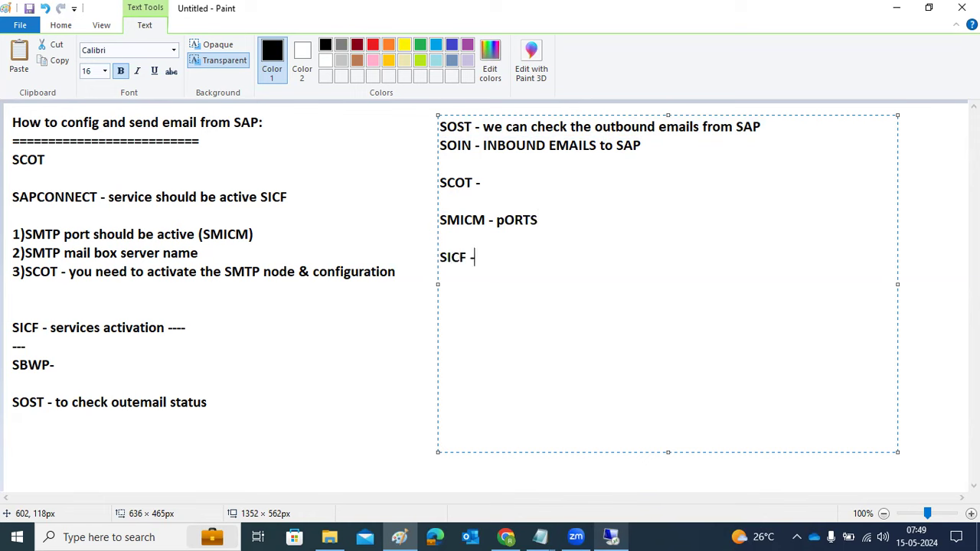
text( services activation)
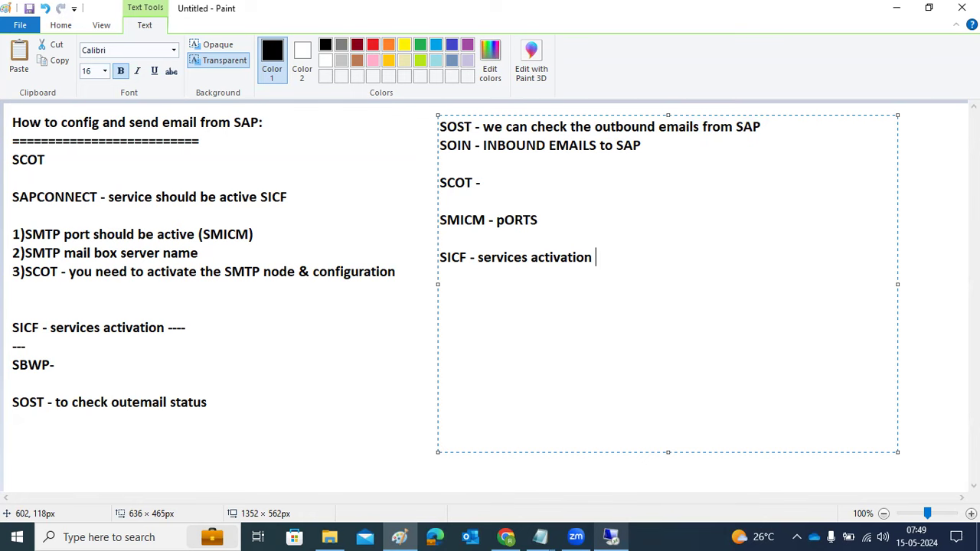
click(317, 263)
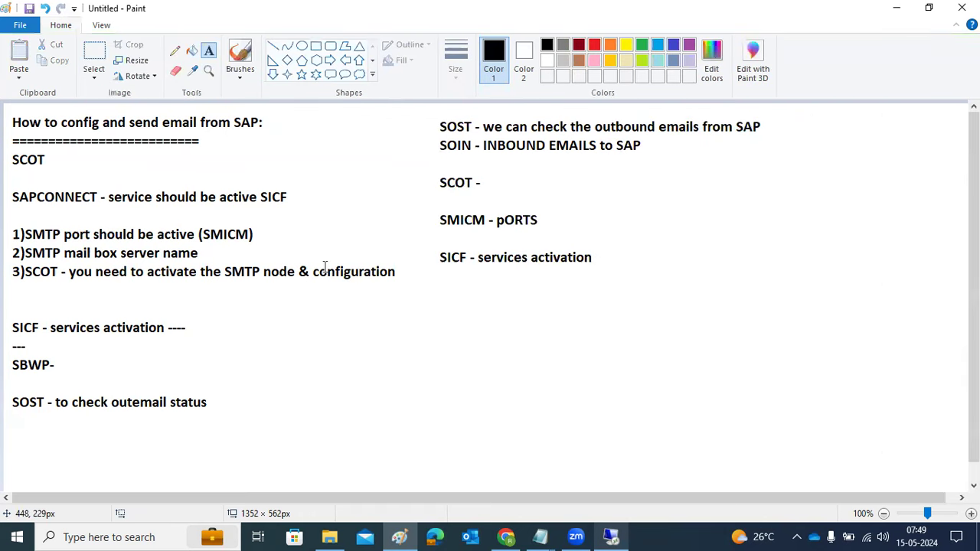
click(576, 536)
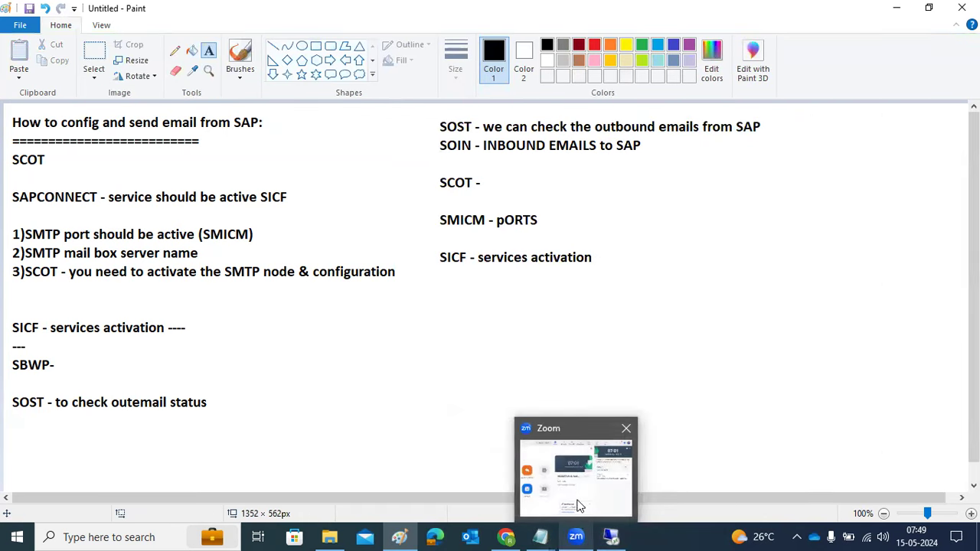